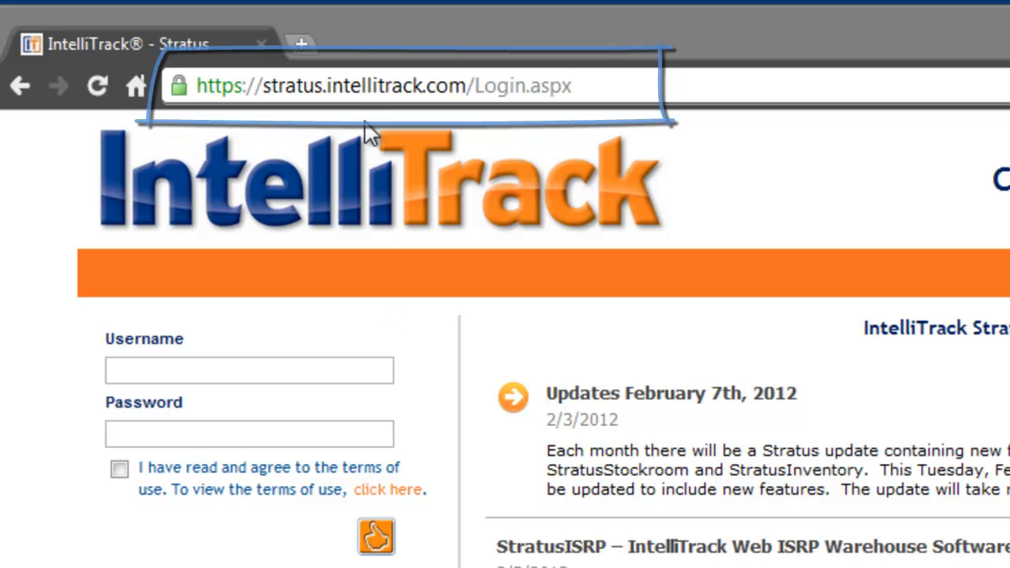
- Log in to the Stratus site with the account e-mail and password, accepting the terms of use
left_click(364, 87)
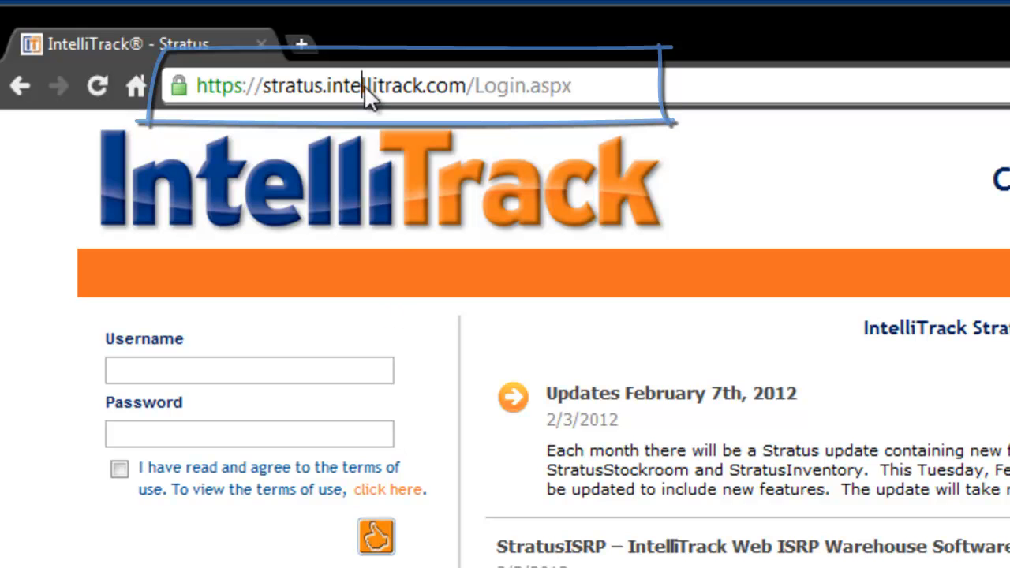
left_click(219, 372)
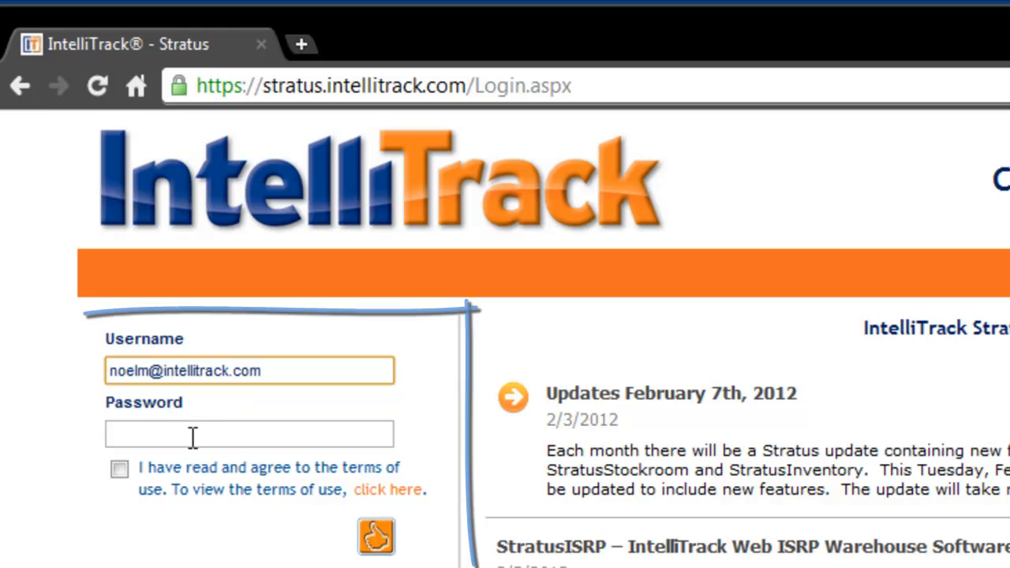
left_click(192, 436)
type("****")
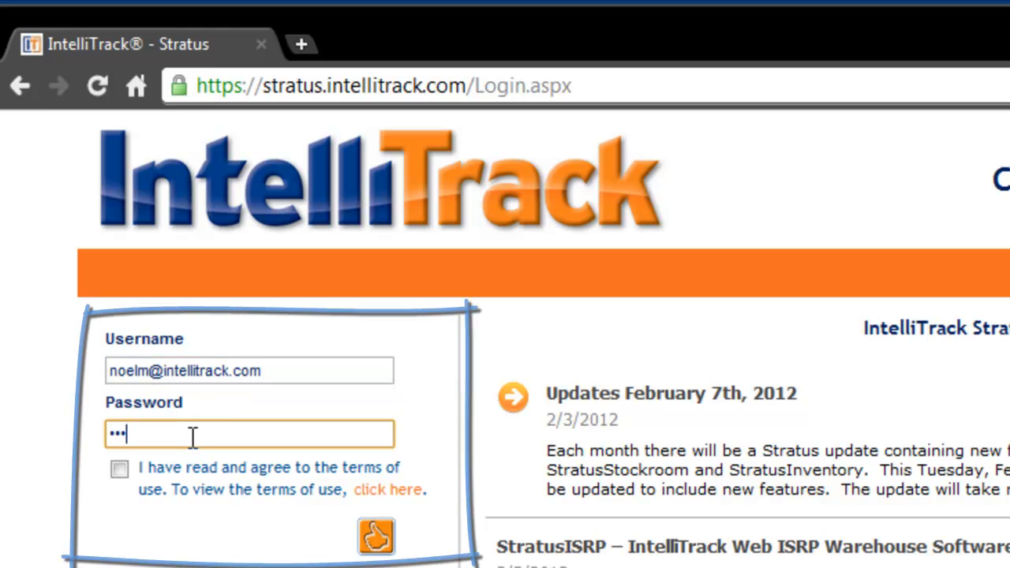
type("****")
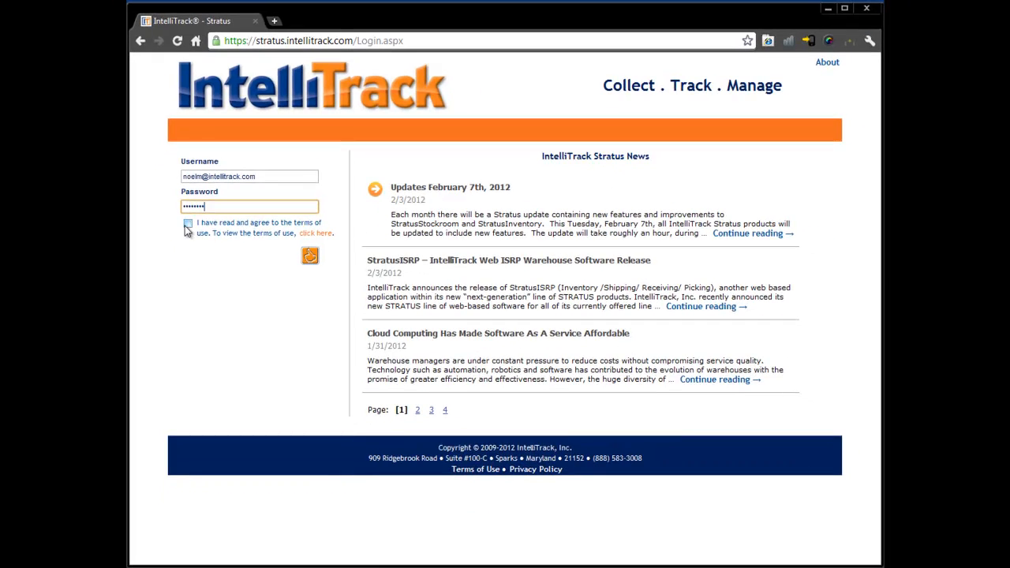
left_click(176, 263)
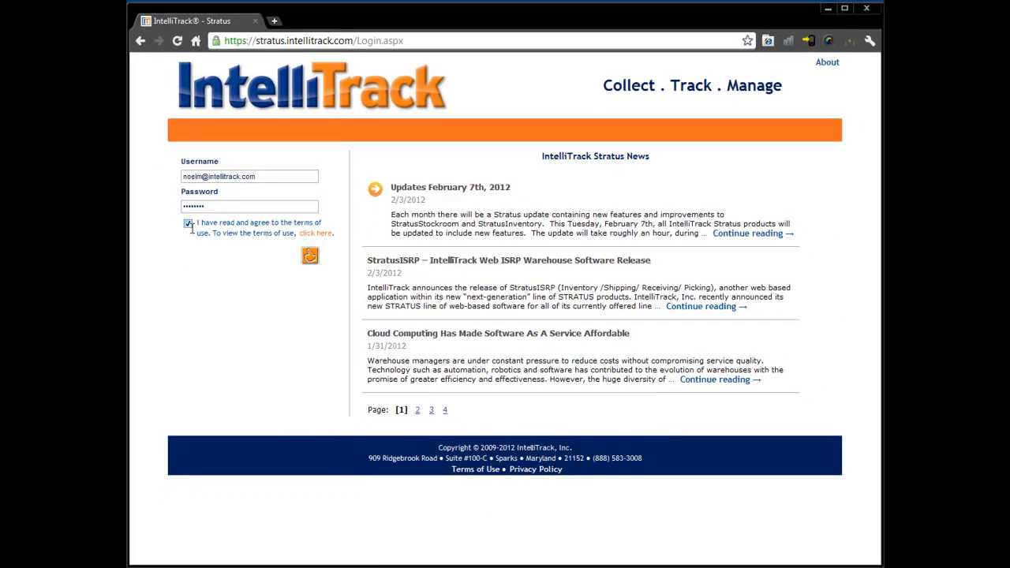
left_click(309, 257)
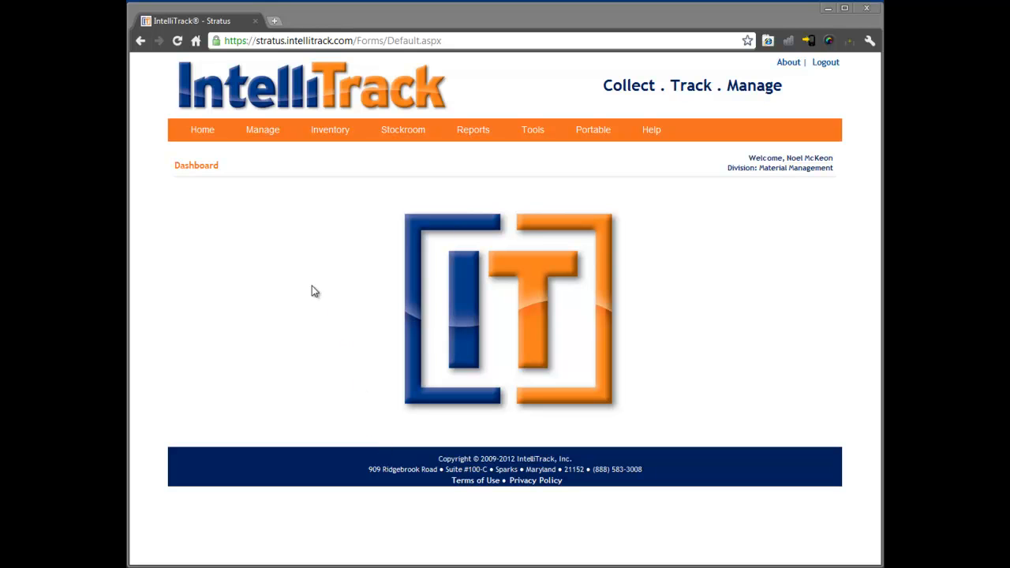
mouse_move(262, 136)
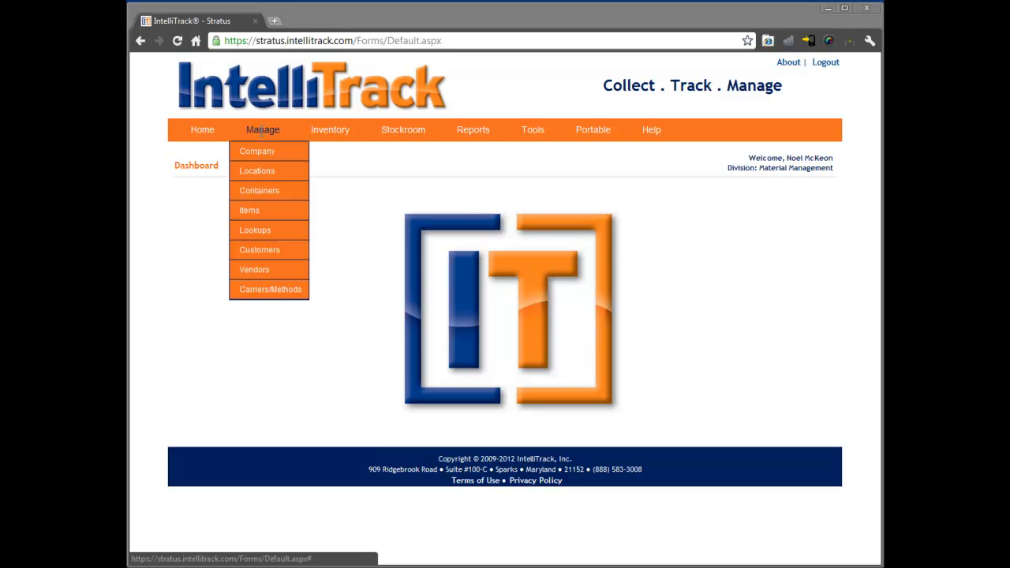
mouse_move(326, 132)
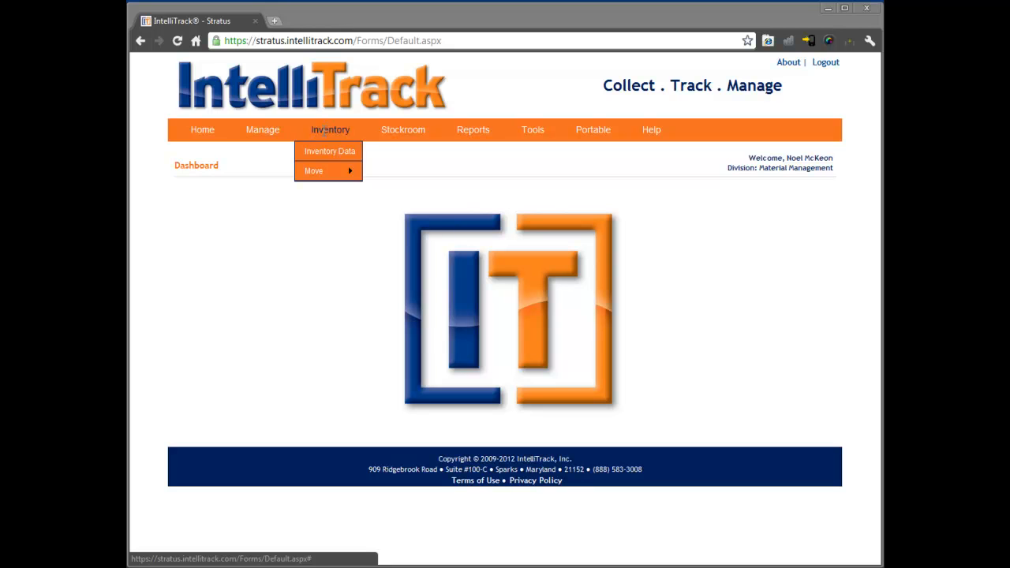
mouse_move(398, 127)
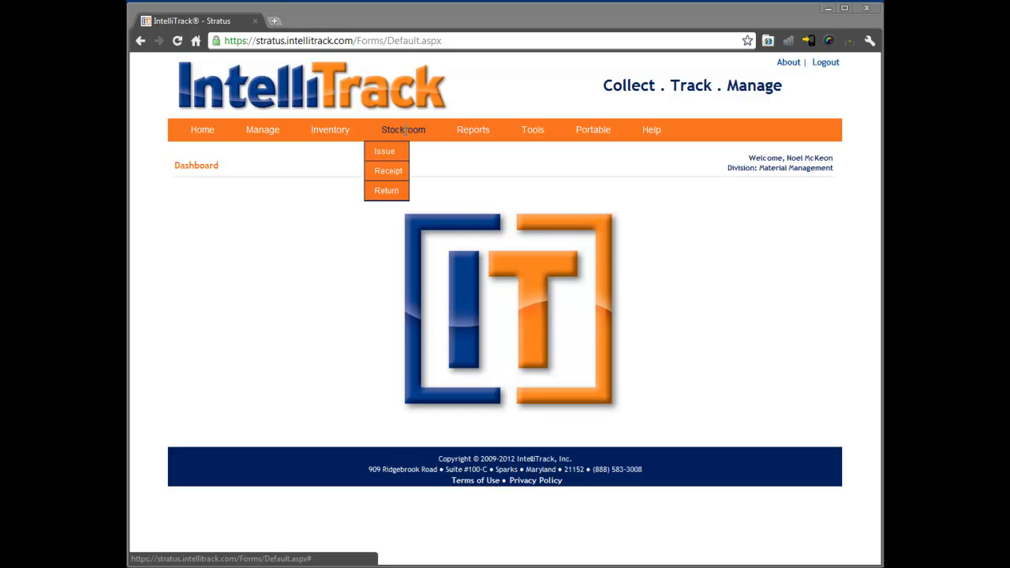
mouse_move(467, 131)
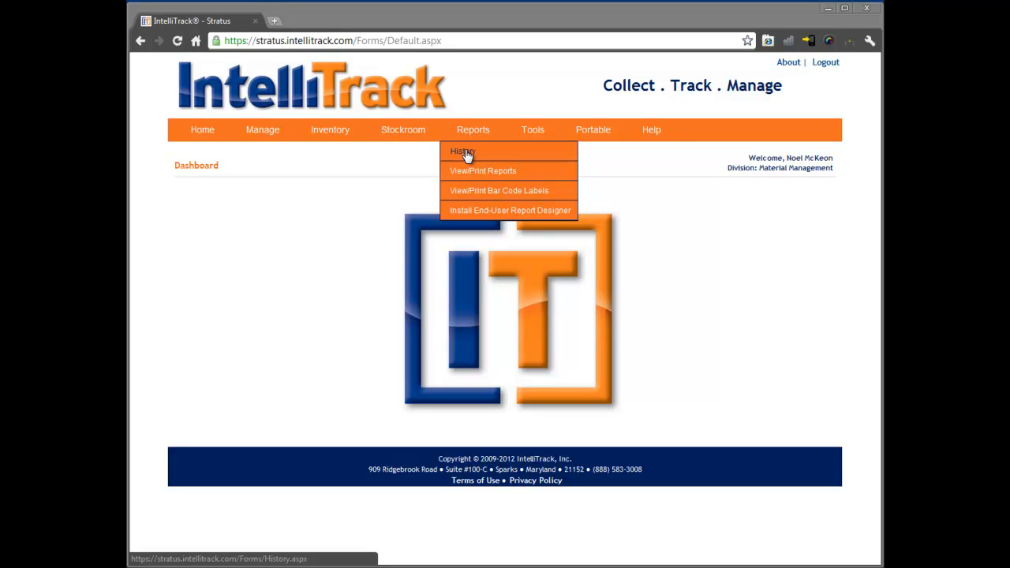
mouse_move(541, 130)
mouse_move(546, 170)
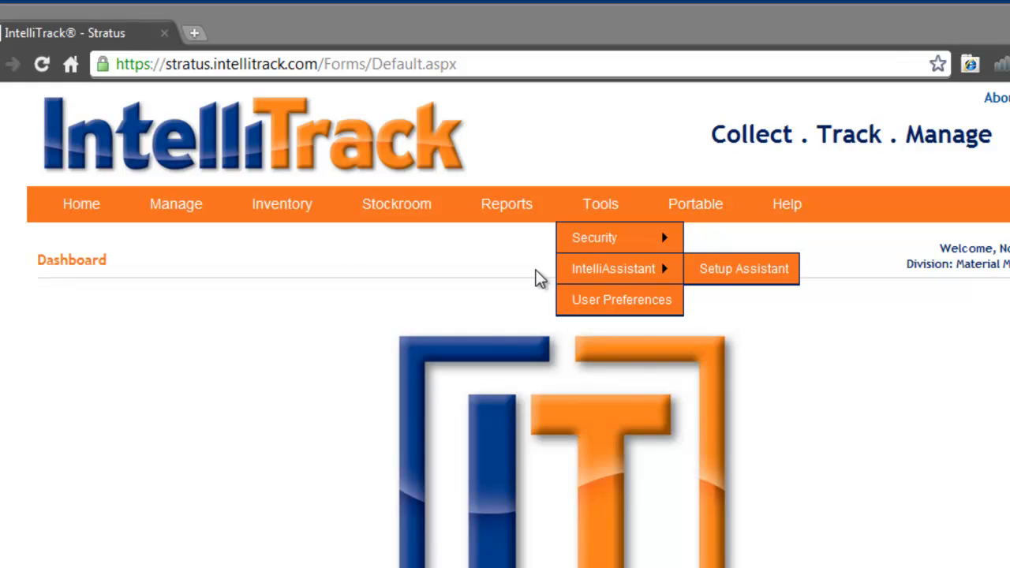
- Open the company management page and examine the Material Management division and its FRONT OFFICE site
mouse_move(172, 206)
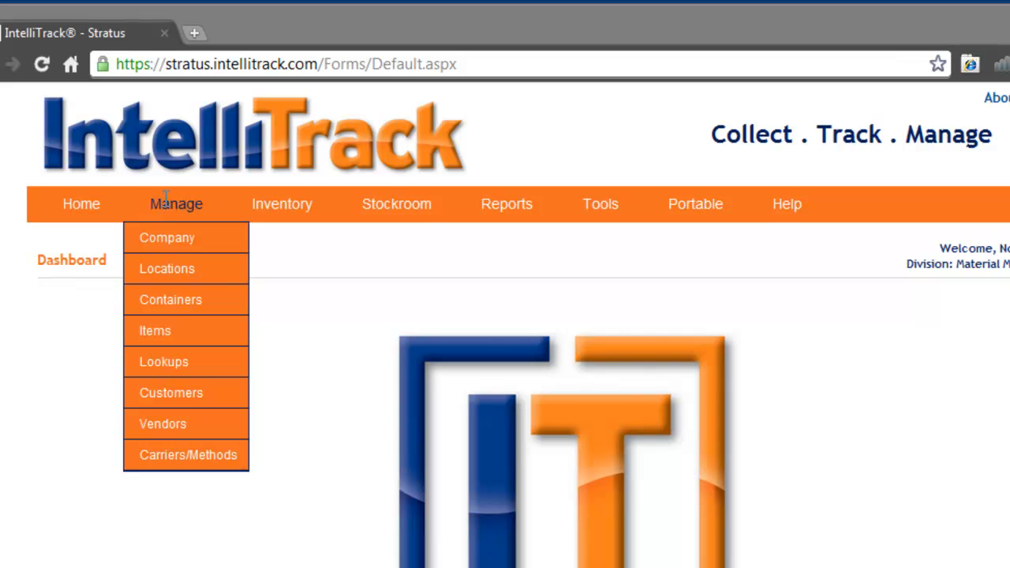
left_click(168, 241)
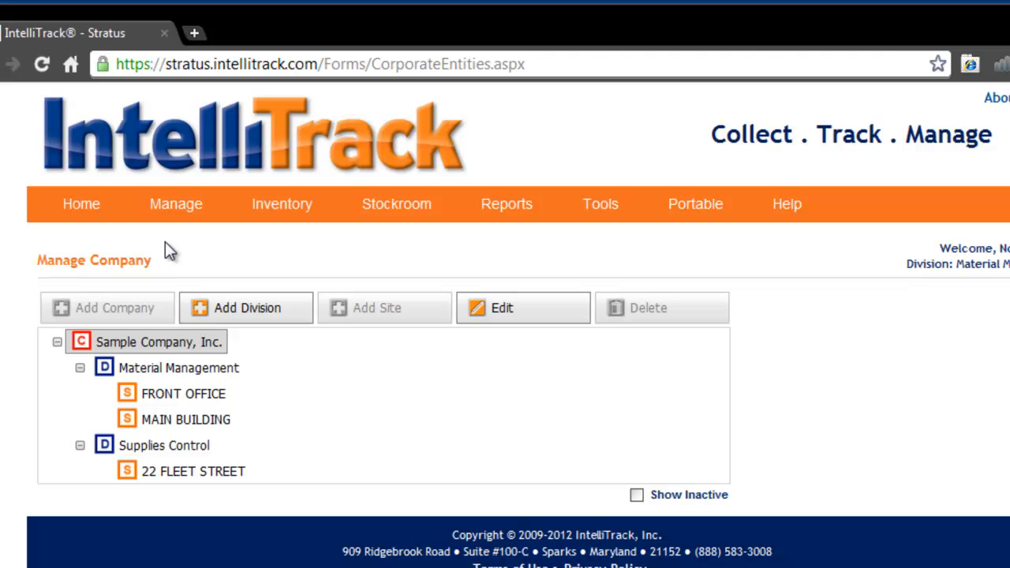
left_click(154, 371)
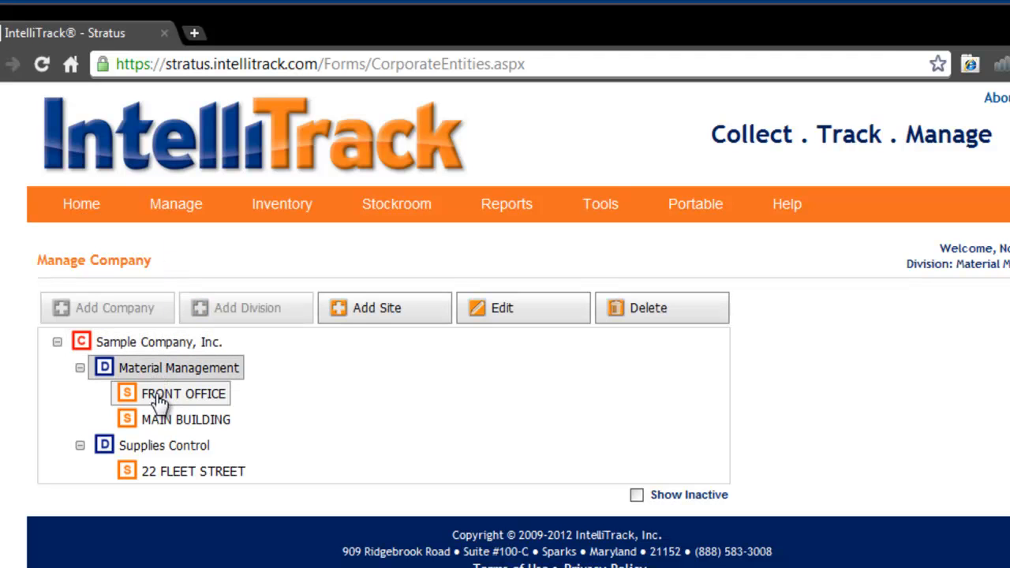
left_click(159, 399)
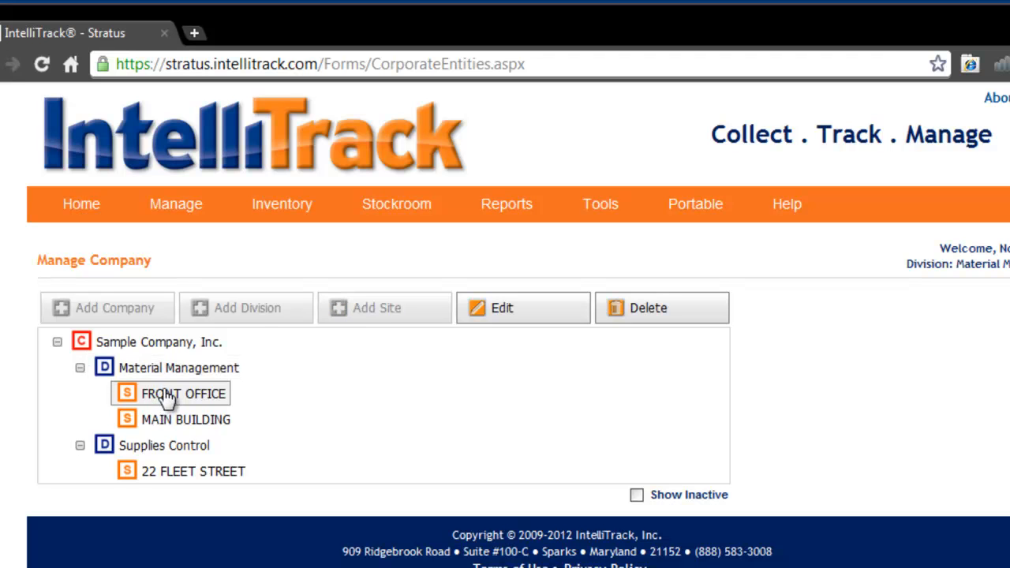
- Open Sample Company, Inc. for editing and review its company info, address and contact details
left_click(157, 345)
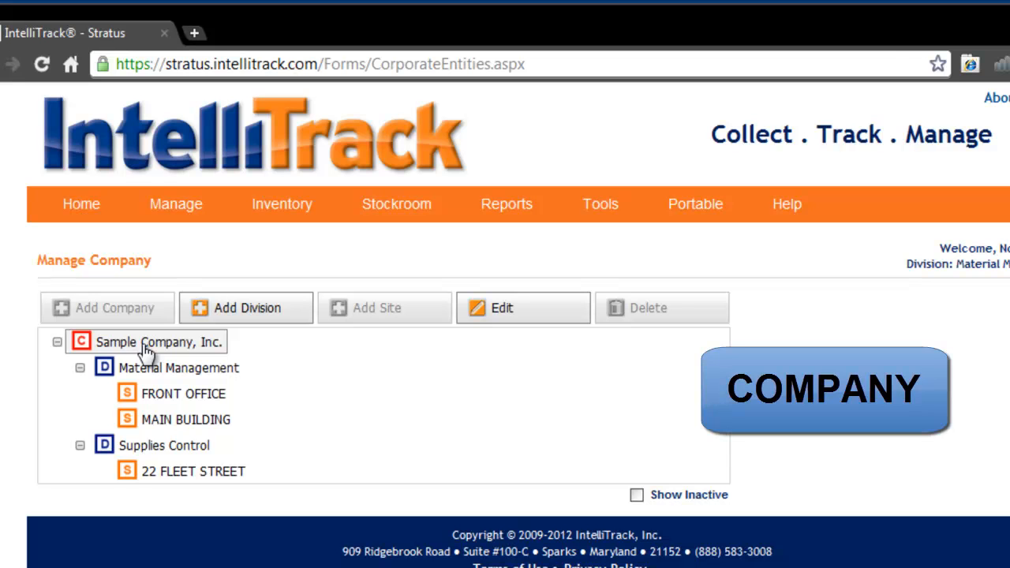
left_click(481, 306)
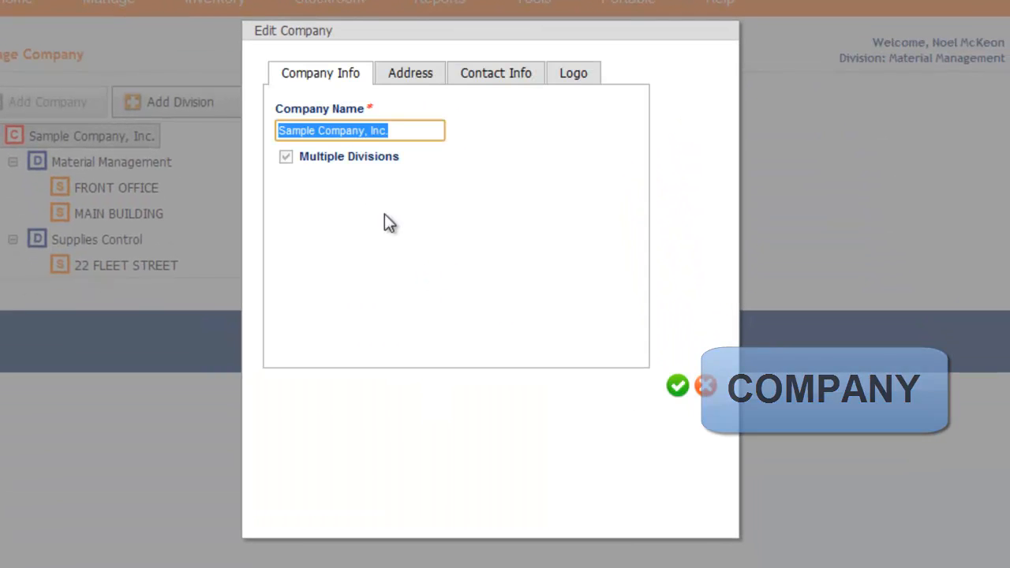
left_click_drag(402, 130, 309, 130)
left_click(345, 130)
left_click(430, 206)
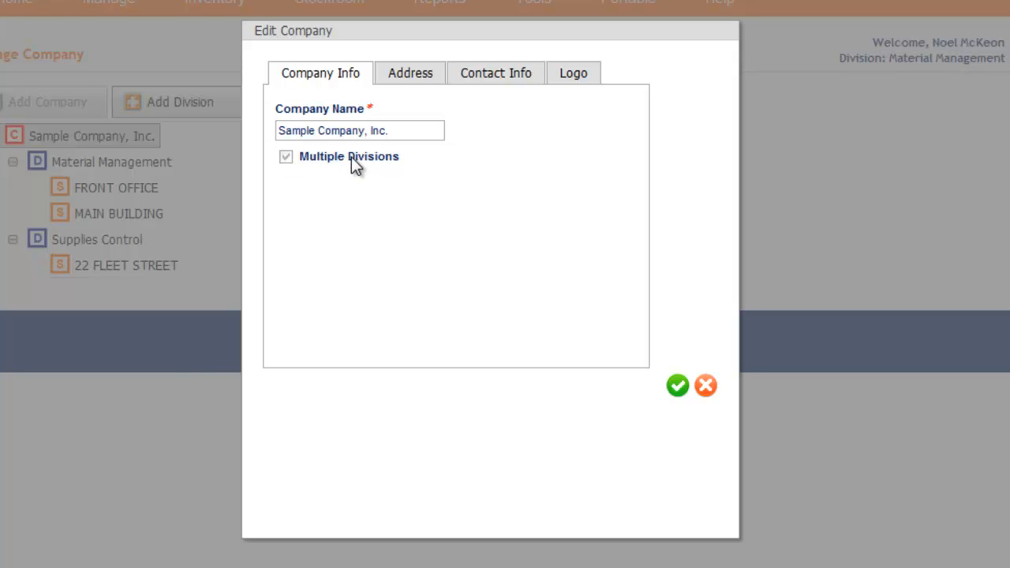
left_click(424, 76)
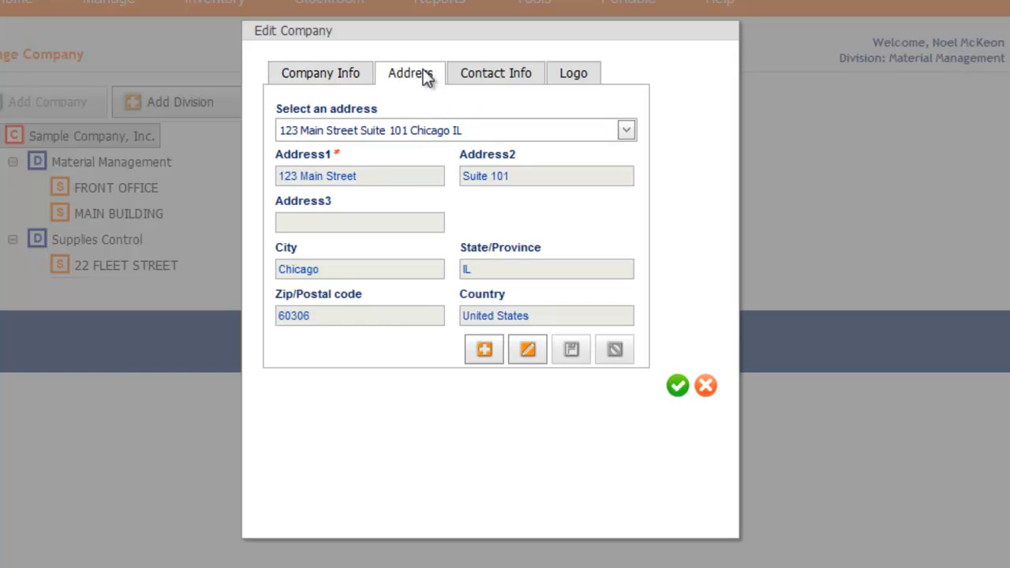
left_click(472, 77)
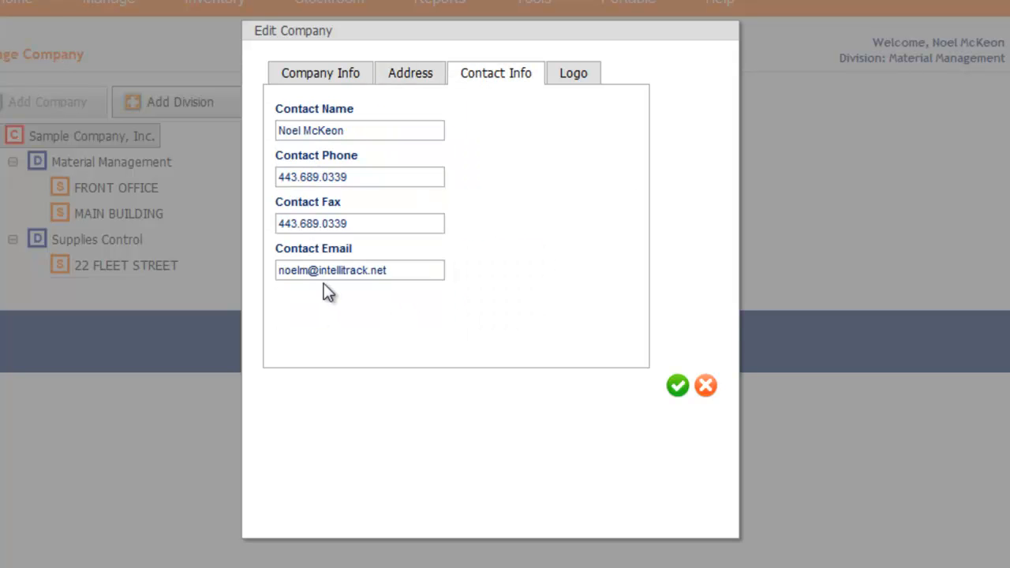
- Upload SampleInc.png as the company logo, save the company, and check the logo on the dashboard
left_click(565, 79)
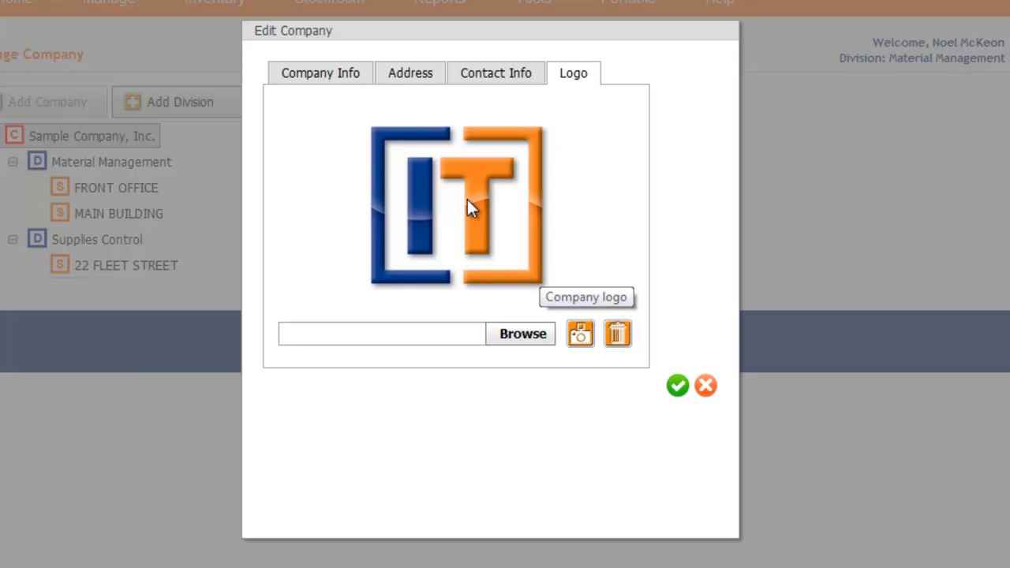
left_click(520, 335)
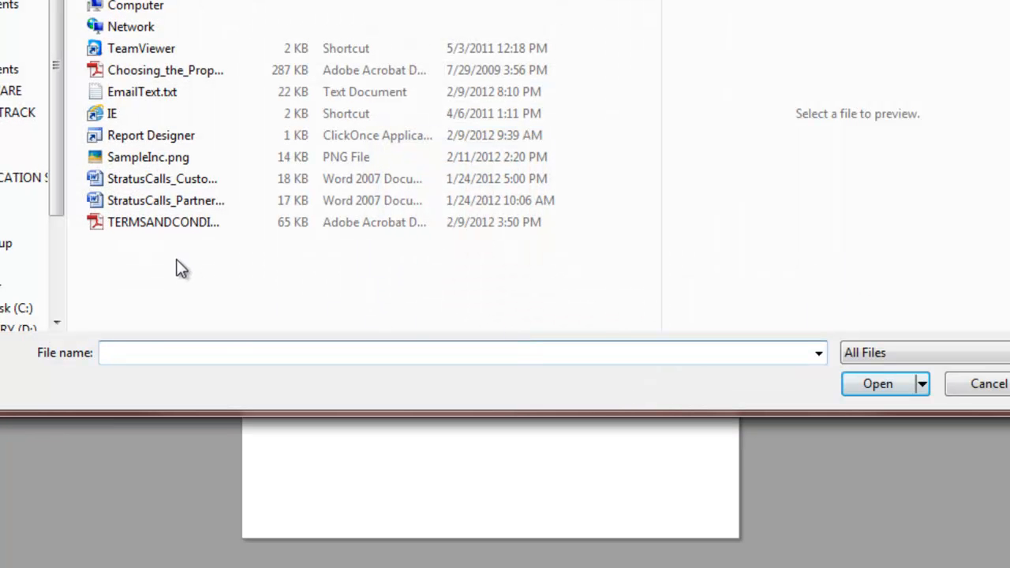
left_click(154, 160)
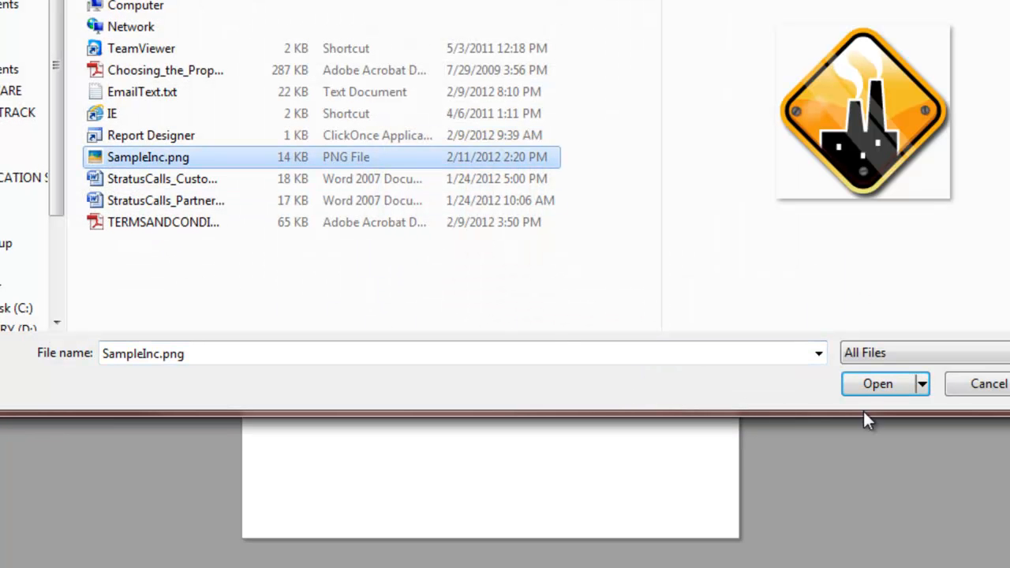
left_click(877, 384)
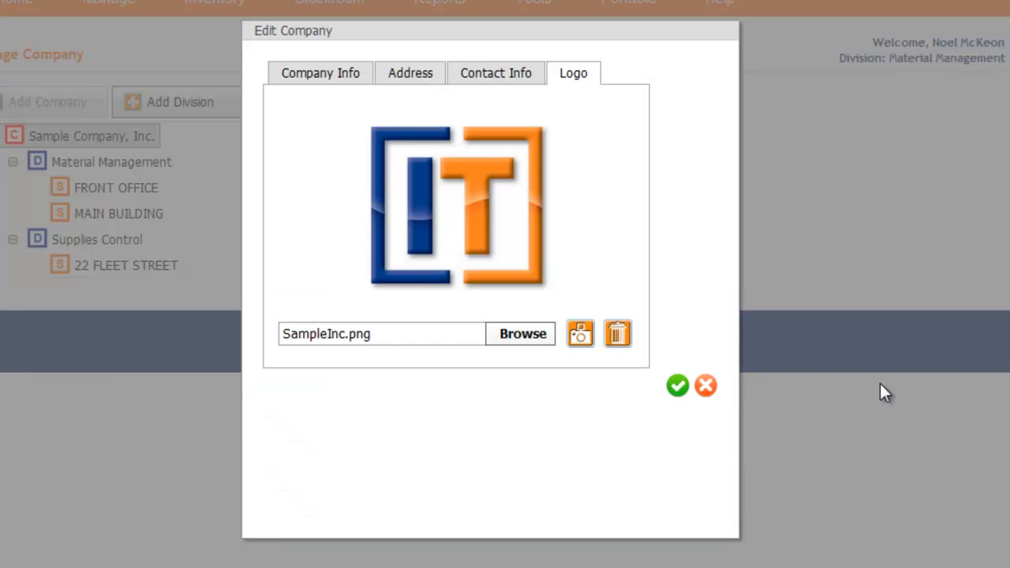
left_click(580, 335)
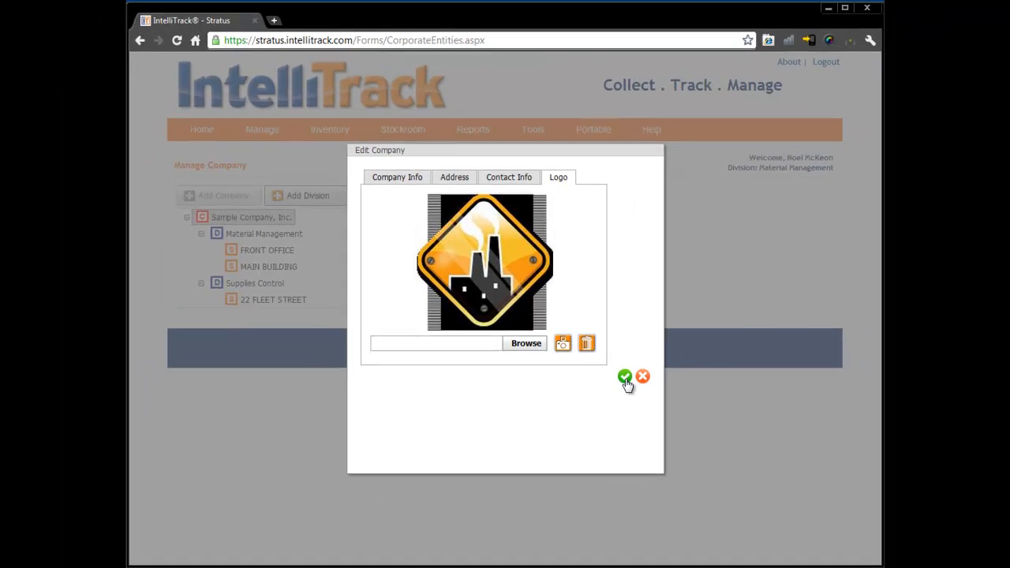
left_click(658, 384)
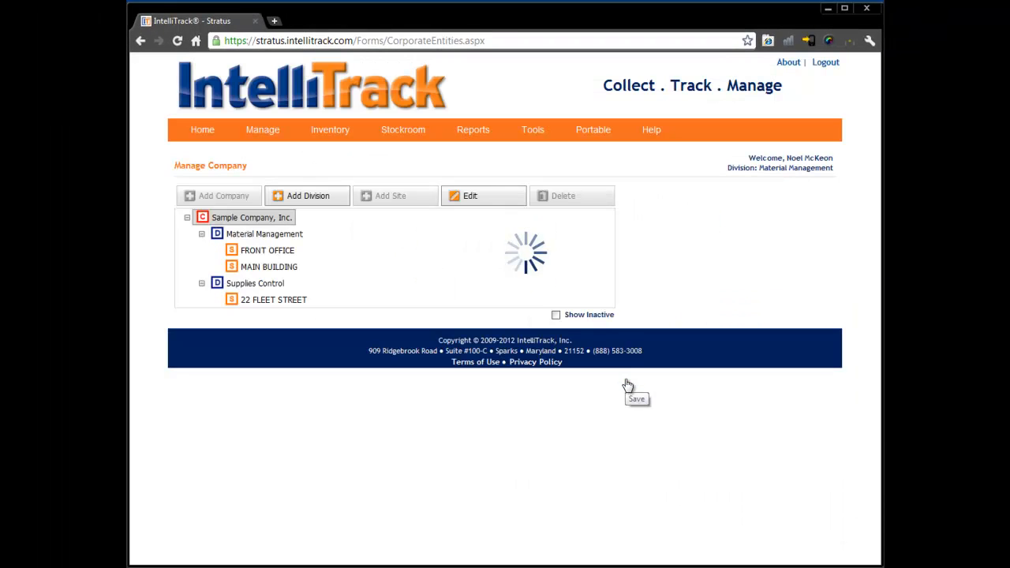
left_click(204, 131)
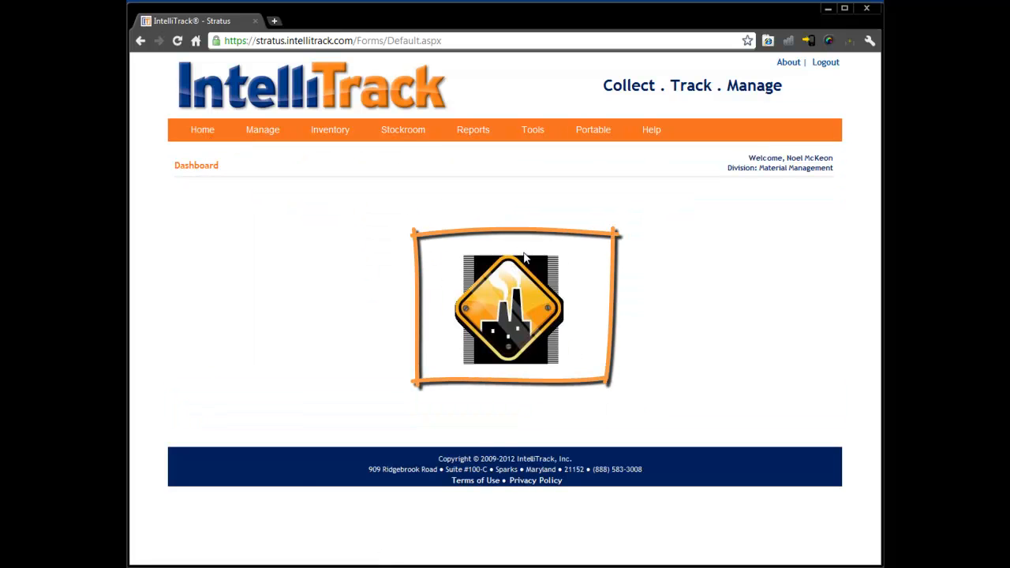
- Return to the company management page and open the Material Management division for editing
mouse_move(263, 131)
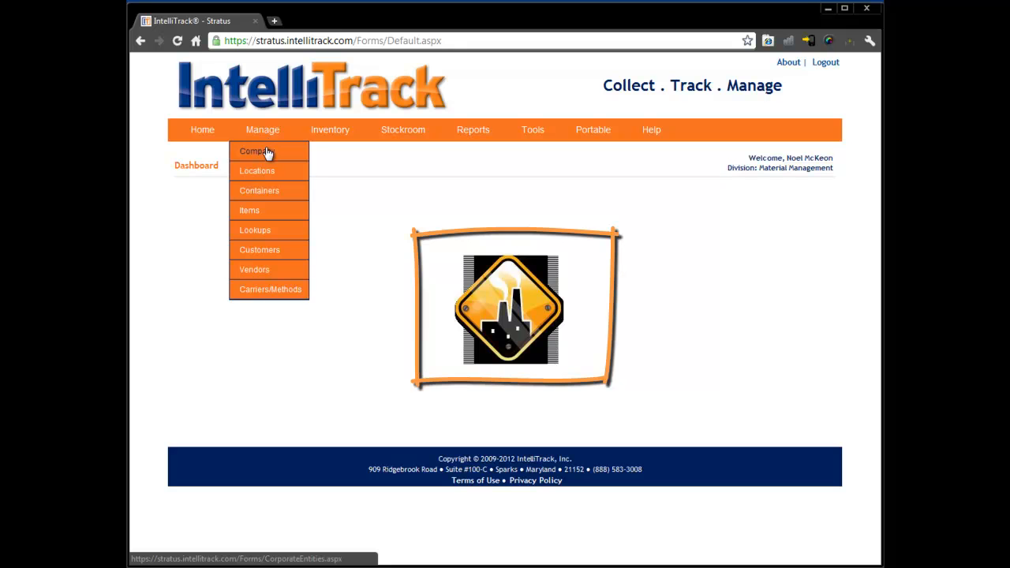
left_click(268, 153)
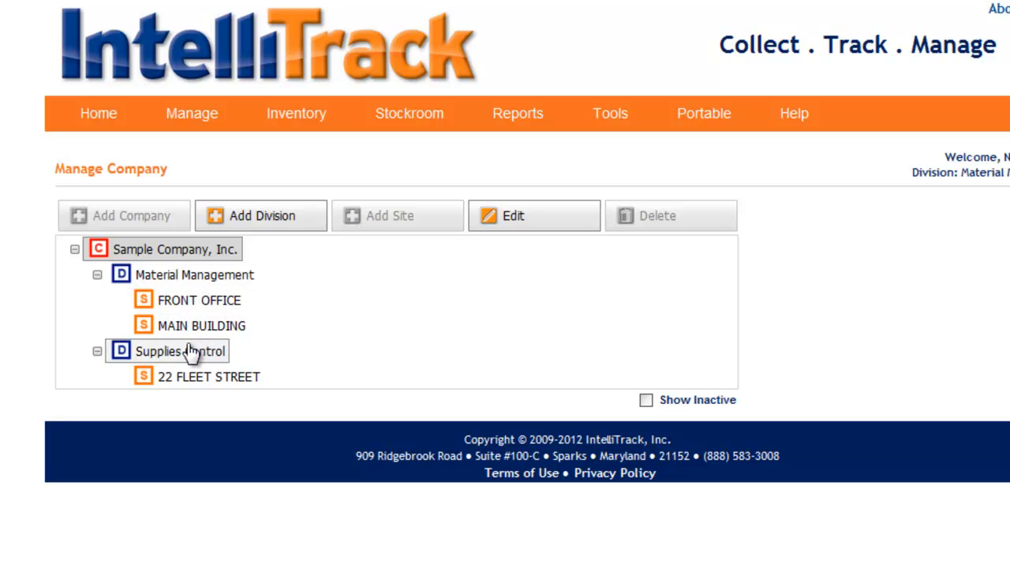
left_click(192, 352)
left_click(183, 281)
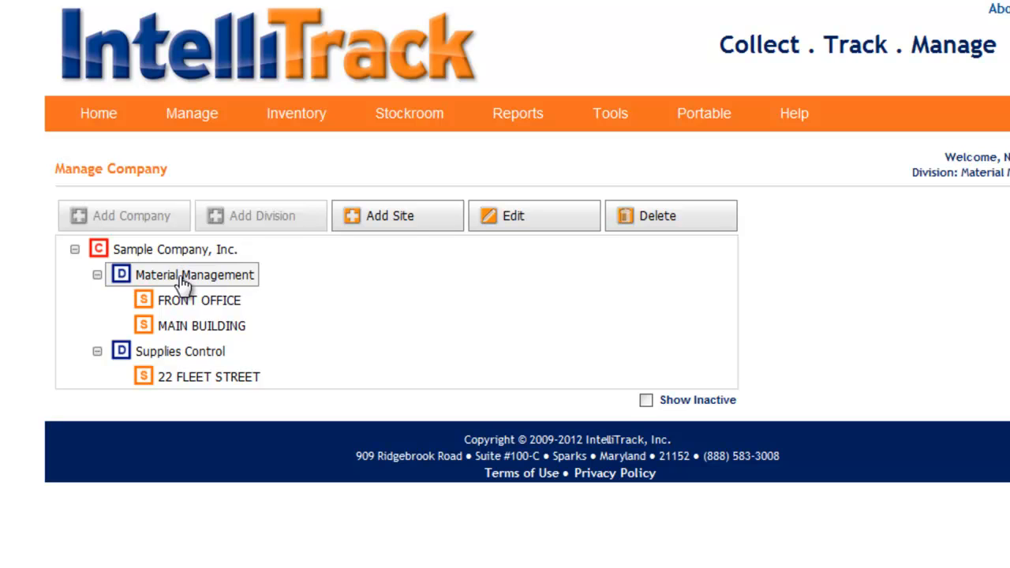
left_click(489, 225)
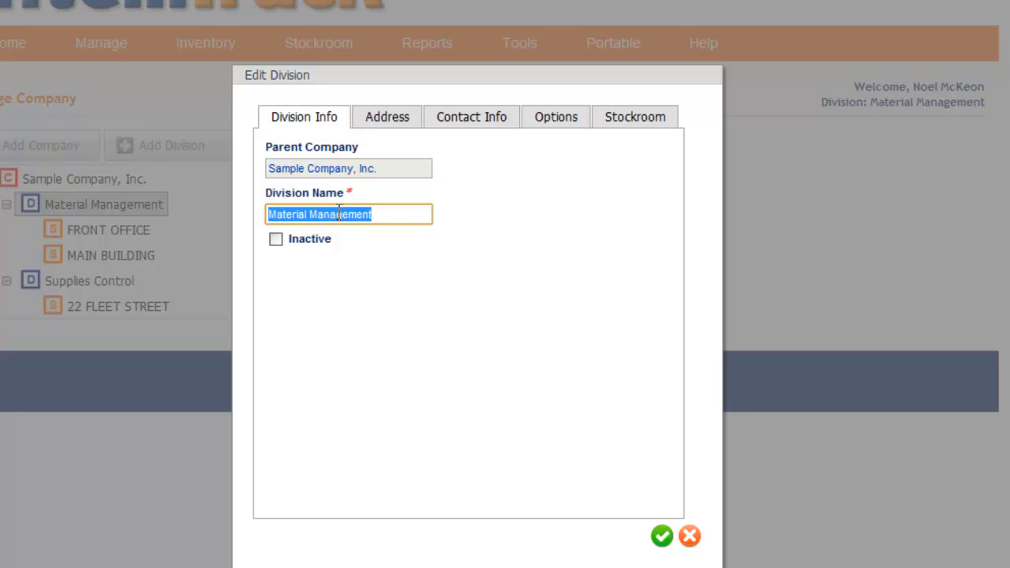
- Review the Material Management division's address, contact info, options and stockroom order numbering settings
left_click(380, 120)
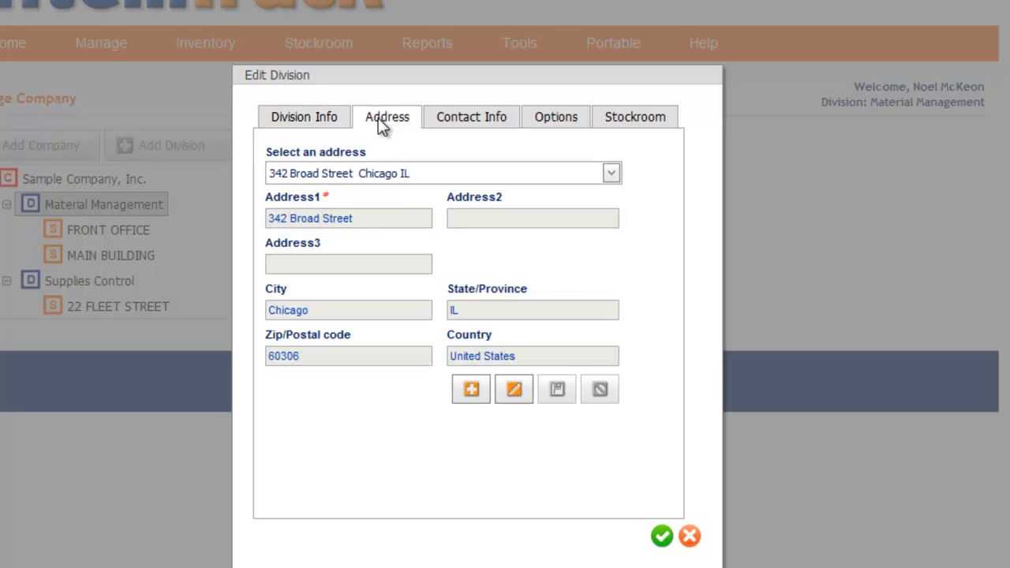
left_click(465, 125)
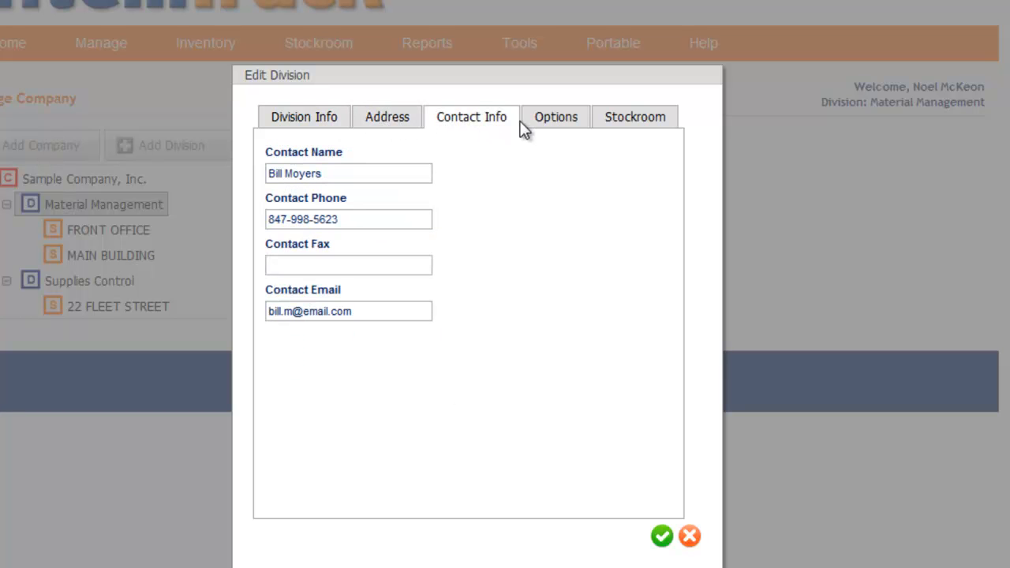
left_click(547, 126)
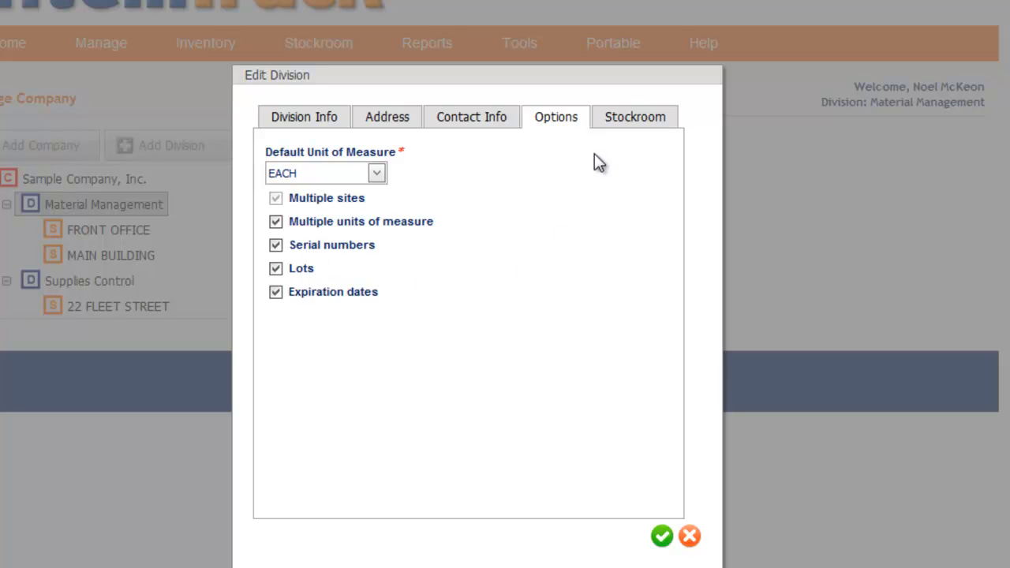
left_click(613, 121)
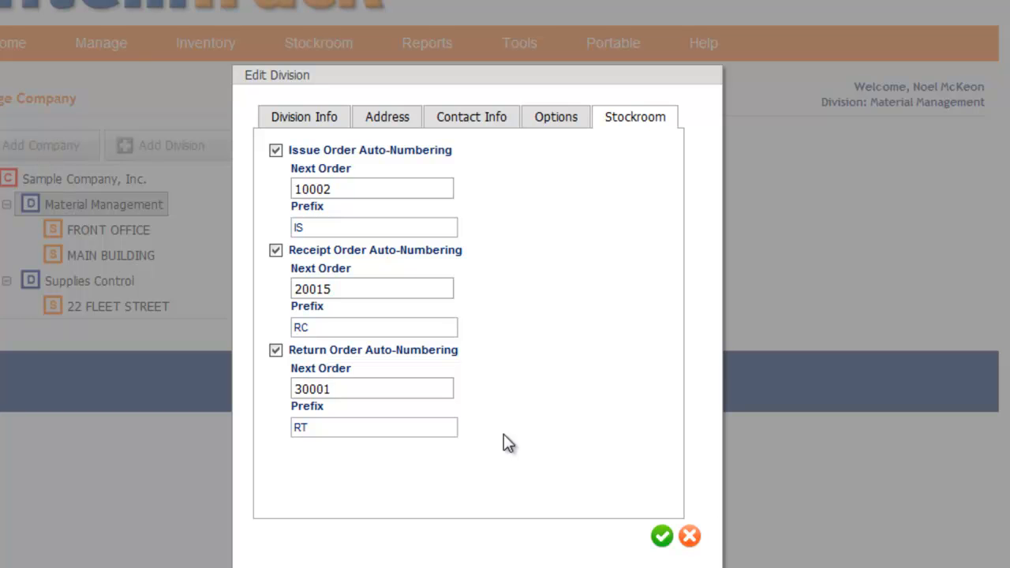
- Close the Material Management division without saving, and review the Supplies Control division's options and stockroom order numbering settings
left_click(690, 538)
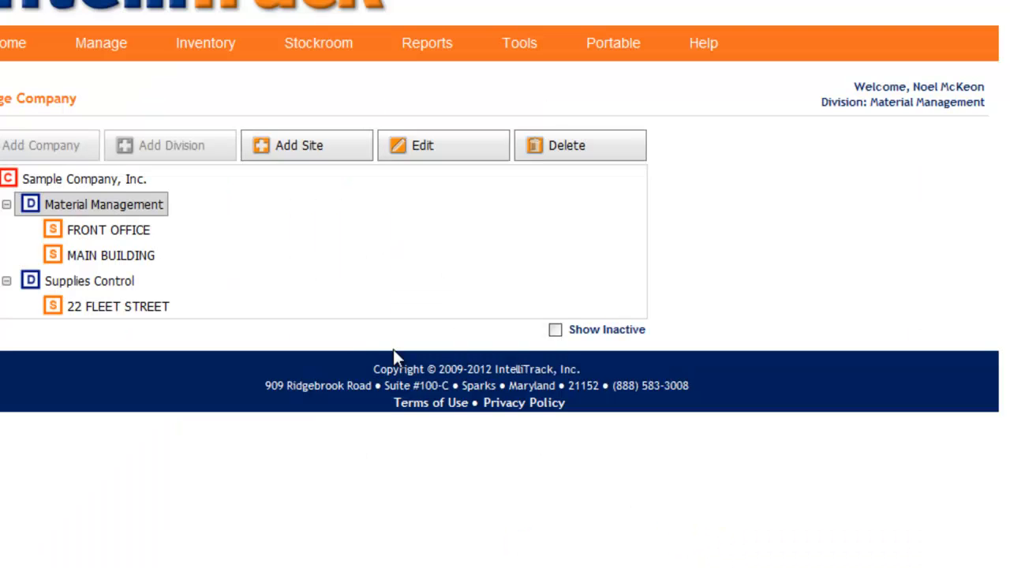
left_click(83, 289)
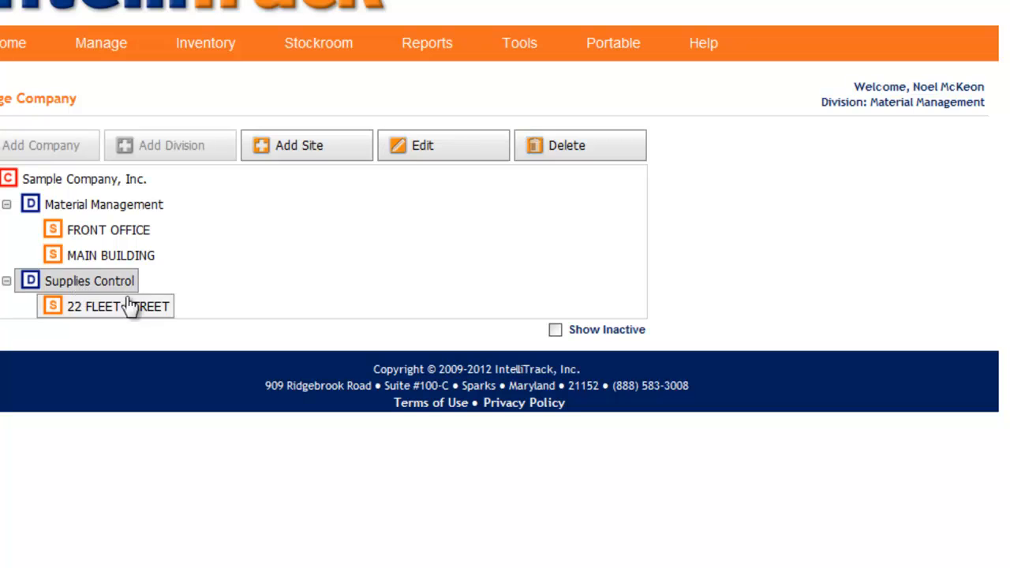
left_click(409, 160)
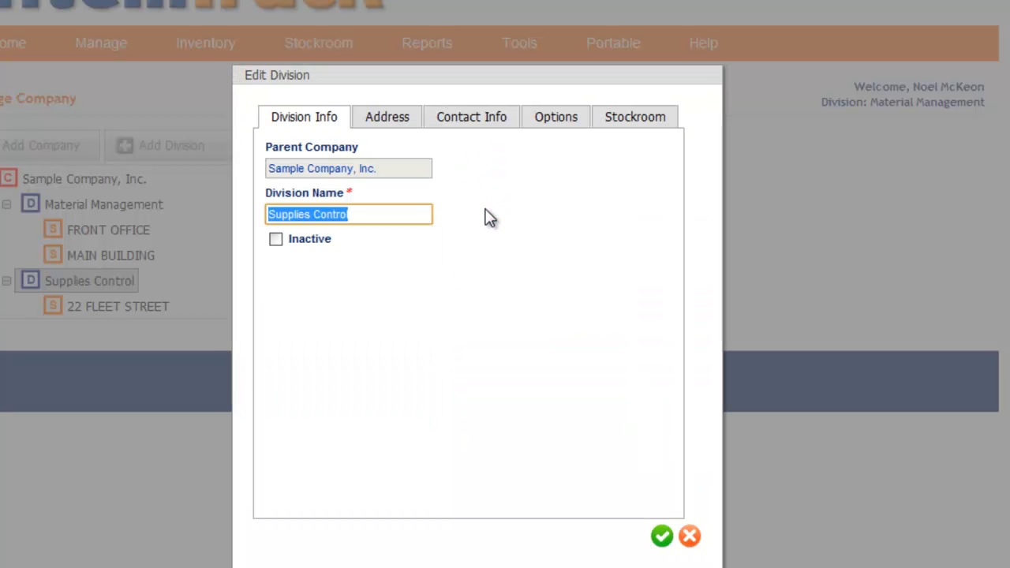
left_click(548, 122)
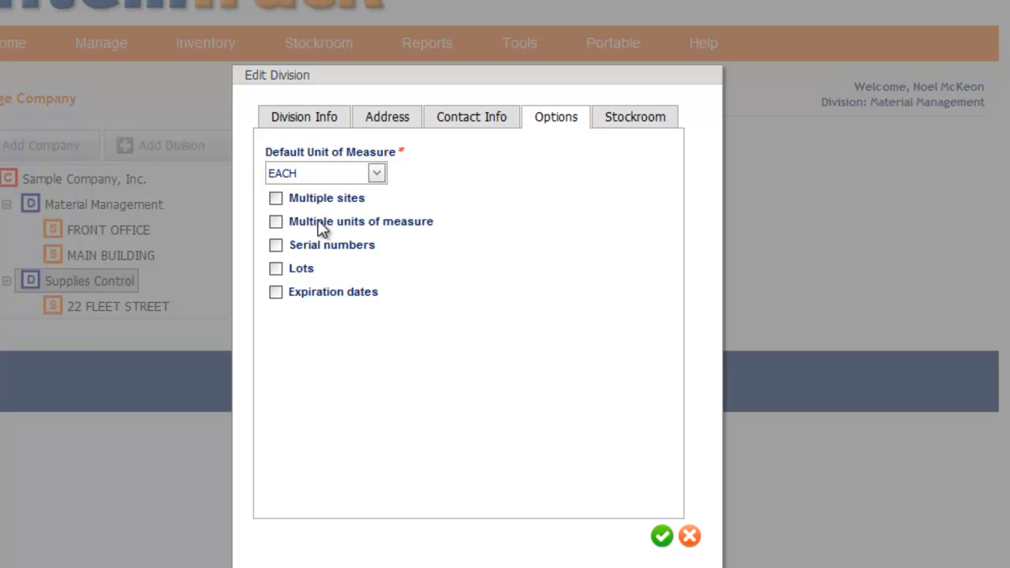
left_click(620, 119)
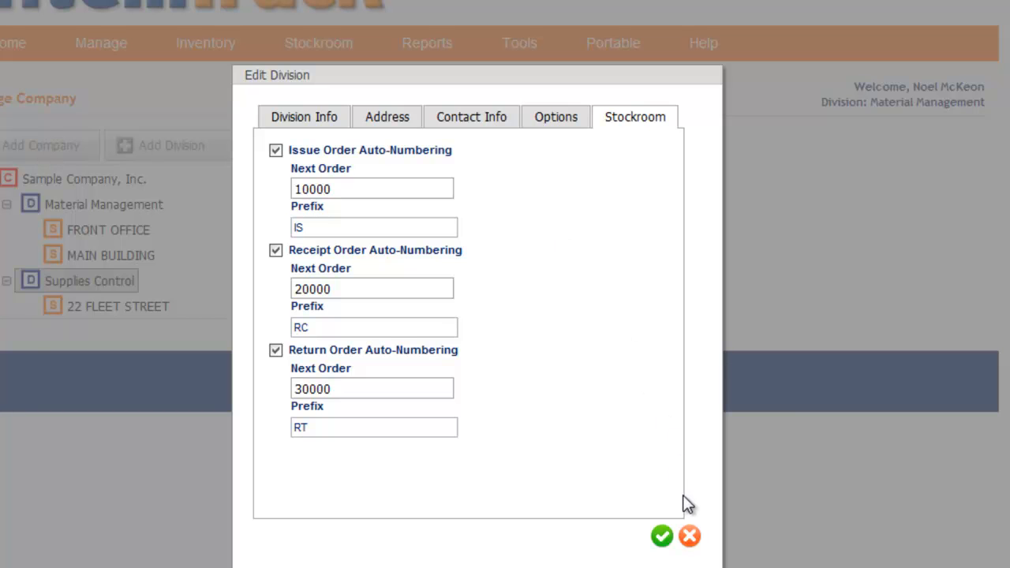
left_click(690, 537)
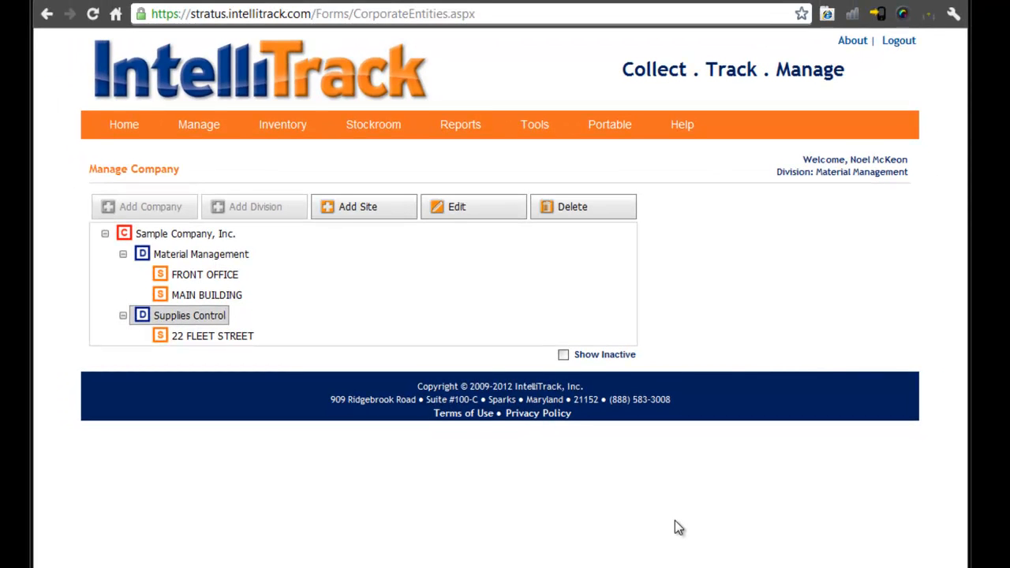
- Examine which sites belong to the Material Management and Supplies Control divisions in the company tree
left_click(187, 316)
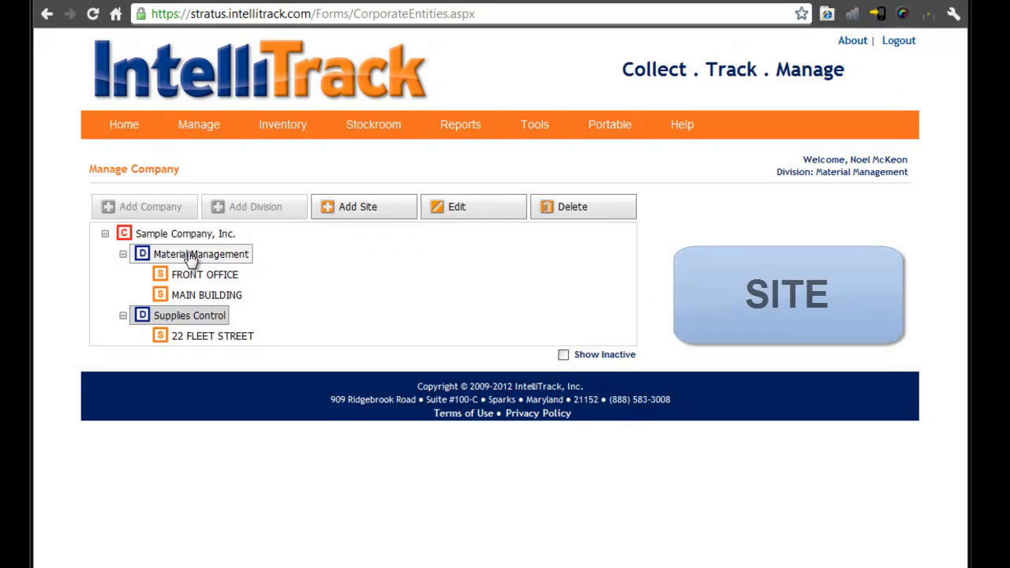
left_click(191, 280)
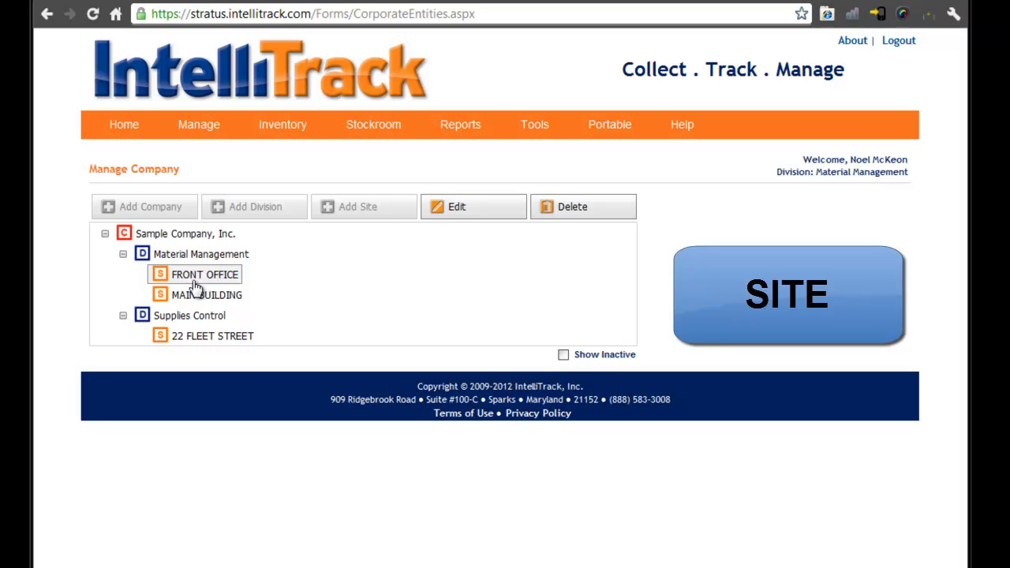
left_click(196, 295)
left_click(197, 259)
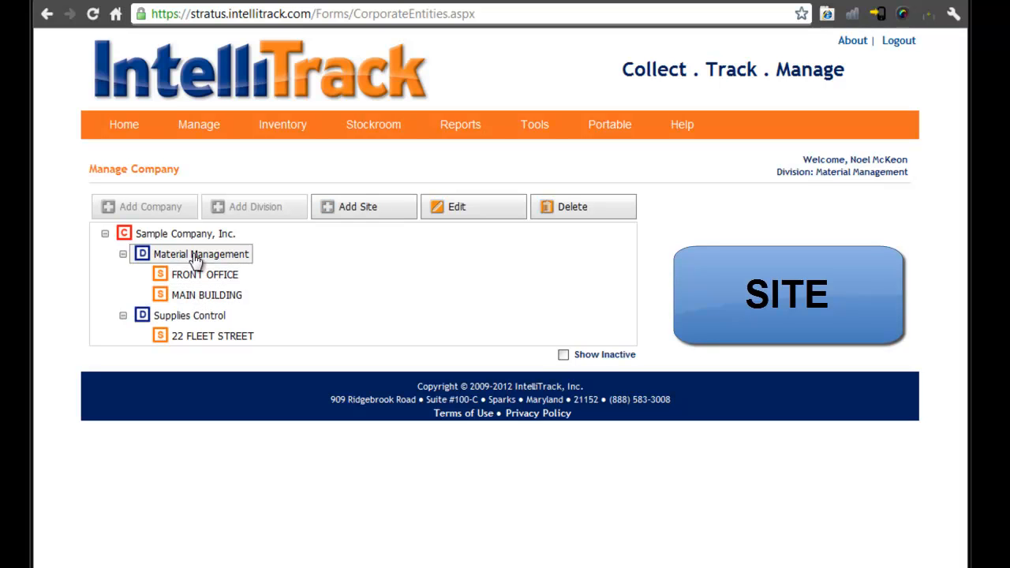
left_click(193, 316)
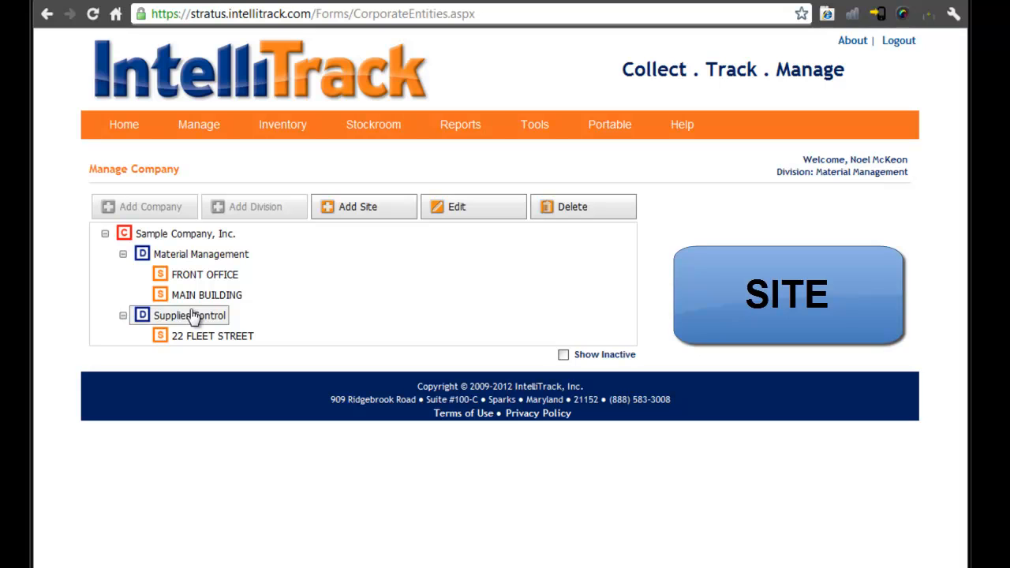
left_click(194, 278)
left_click(196, 297)
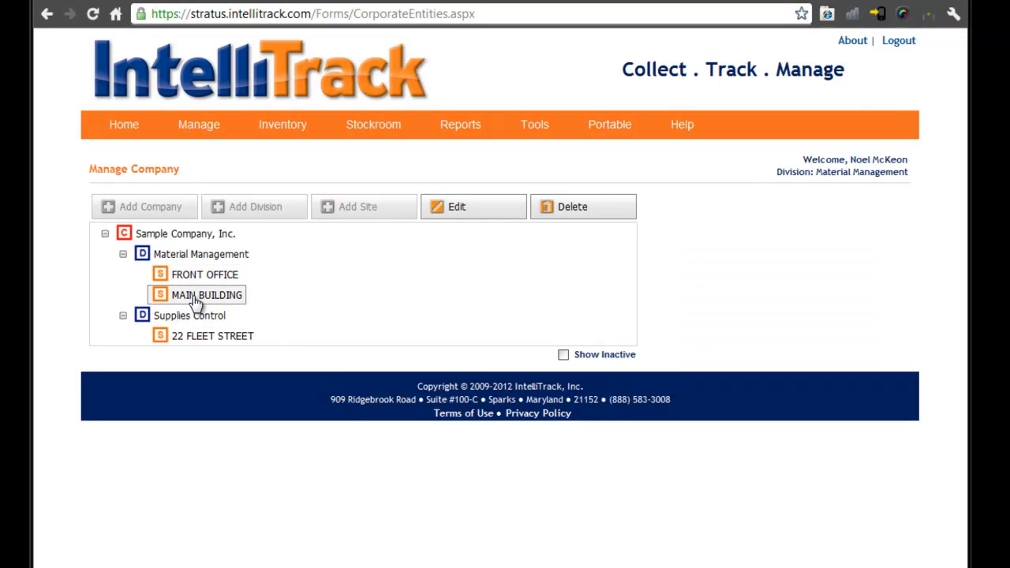
left_click(196, 278)
left_click(196, 296)
left_click(193, 279)
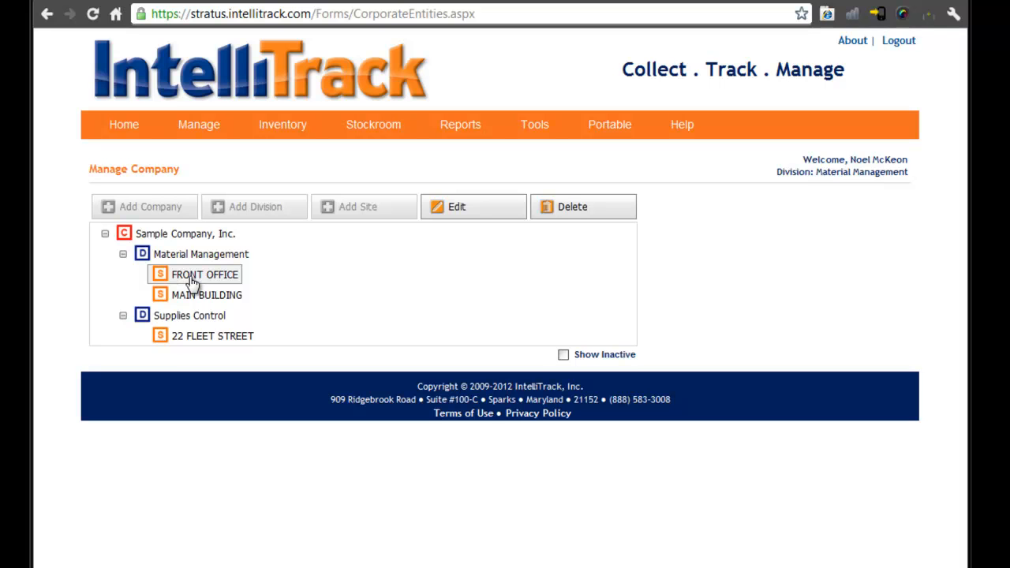
left_click(196, 297)
left_click(192, 276)
left_click(194, 298)
left_click(192, 280)
- Open the MAIN BUILDING site and review its site info, address, contact info and options, leaving it without saving
left_click(192, 294)
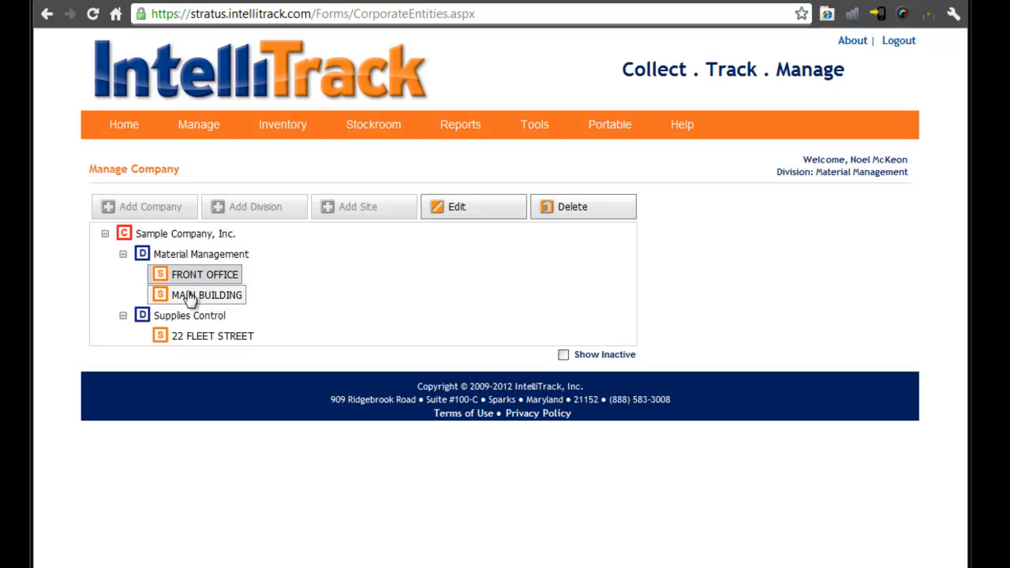
left_click(461, 210)
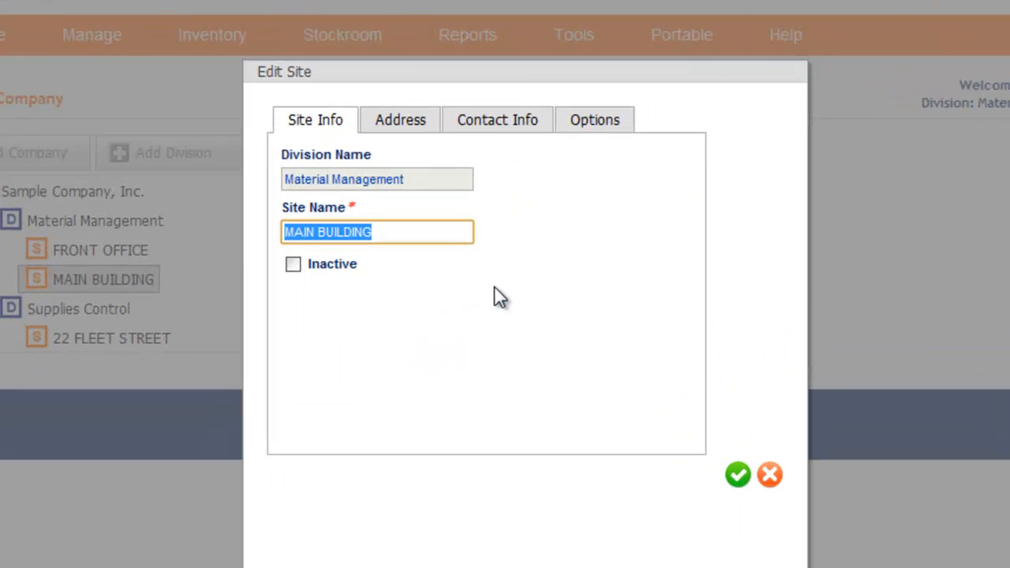
left_click(374, 120)
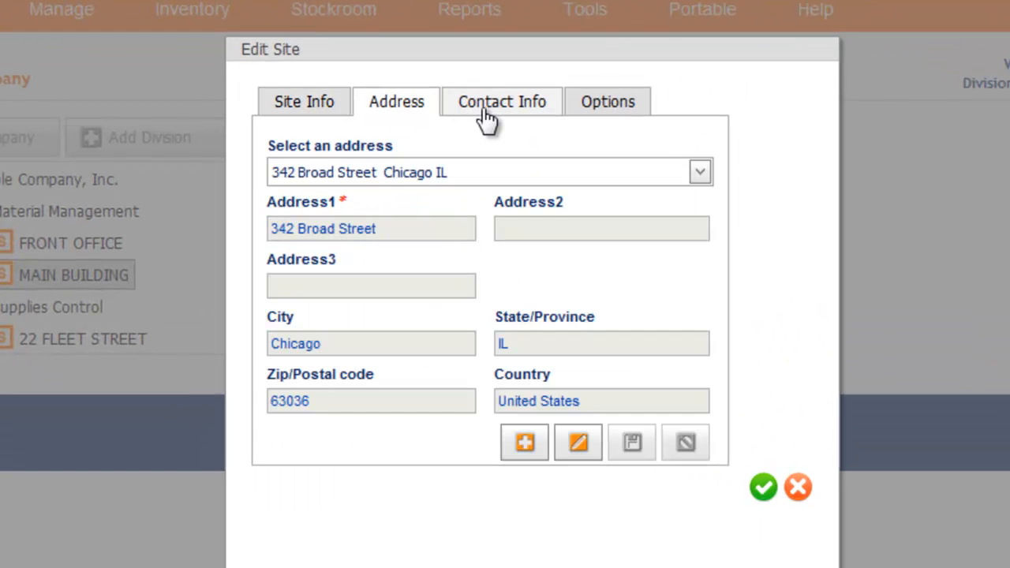
left_click(324, 117)
left_click(402, 115)
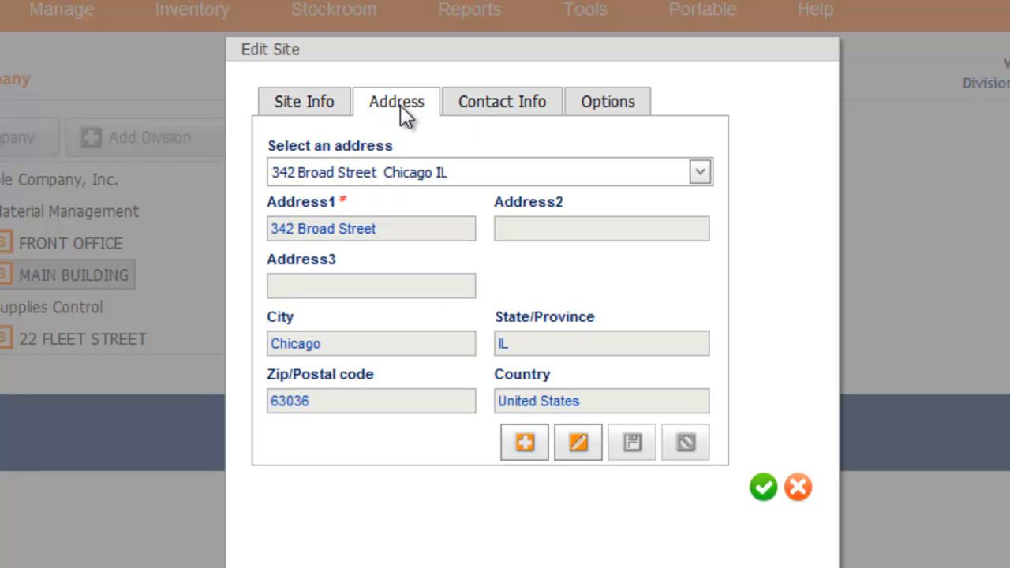
left_click(505, 115)
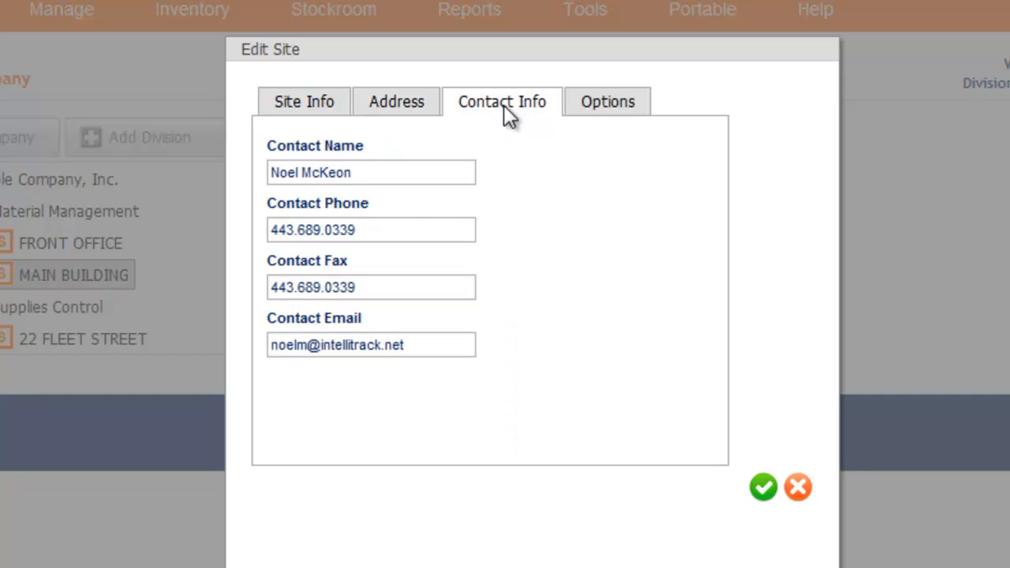
left_click(592, 112)
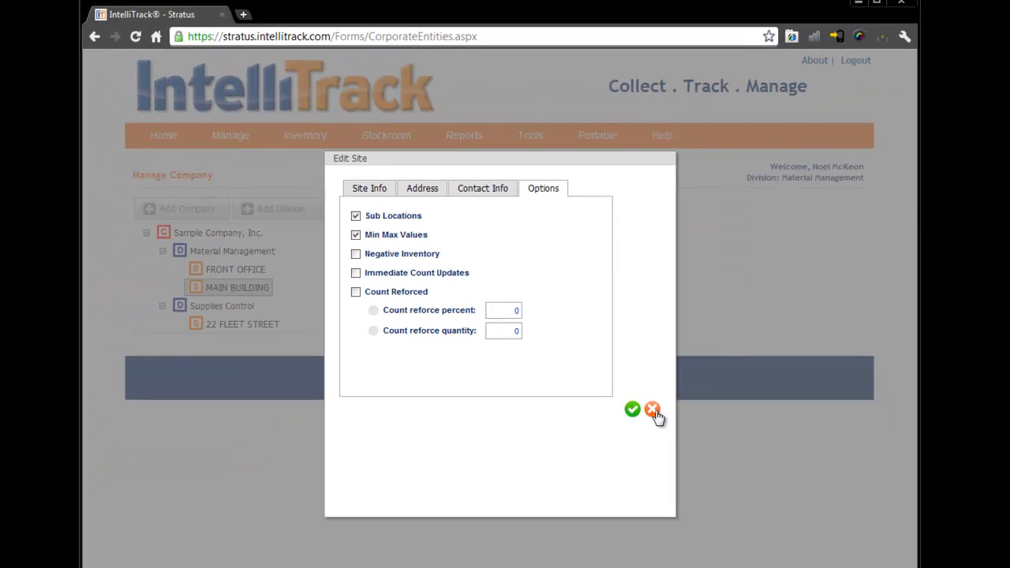
left_click(798, 487)
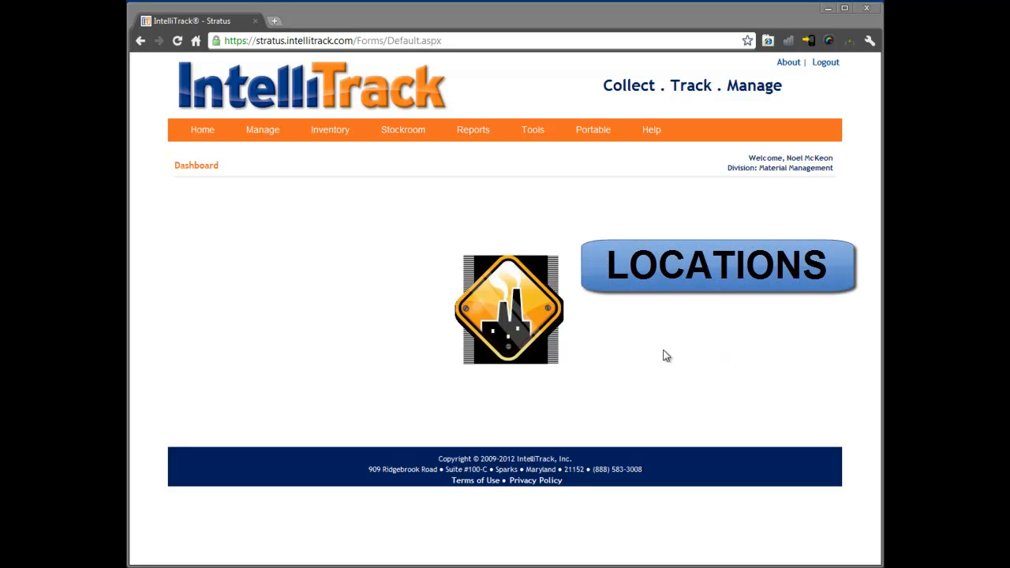
- Go to location management and list the locations of the MAIN BUILDING site
mouse_move(267, 134)
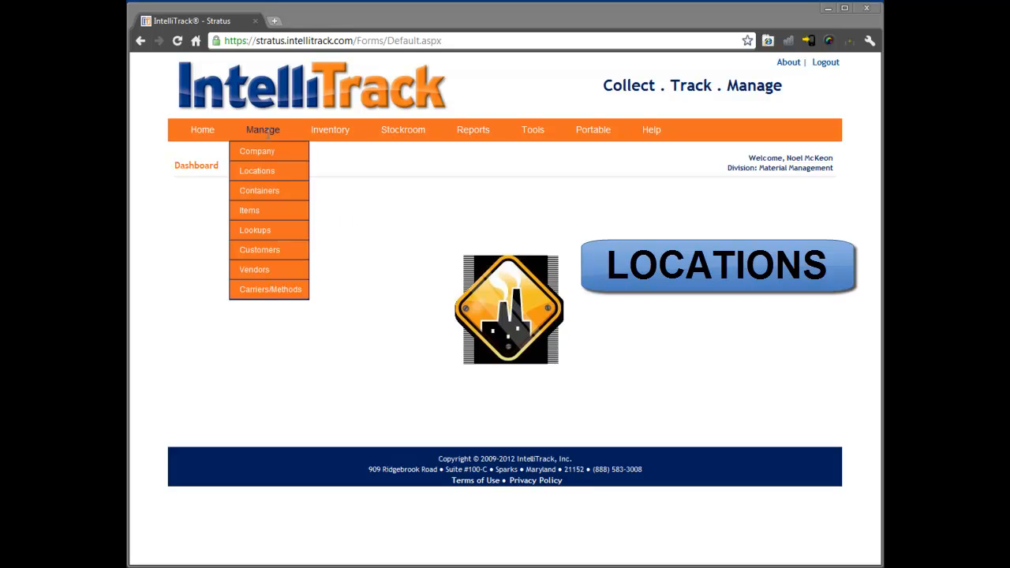
left_click(267, 172)
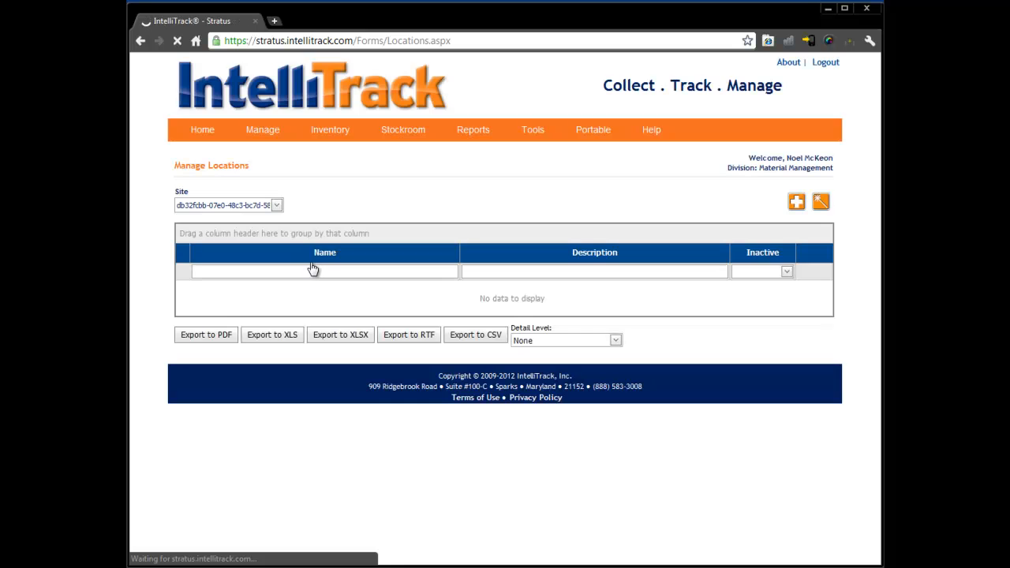
left_click(276, 205)
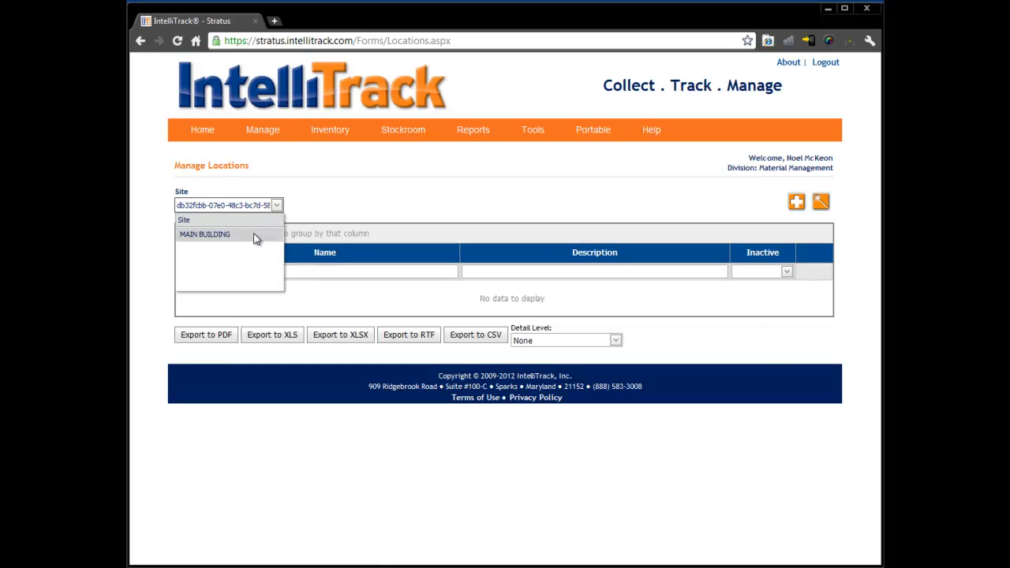
left_click(254, 235)
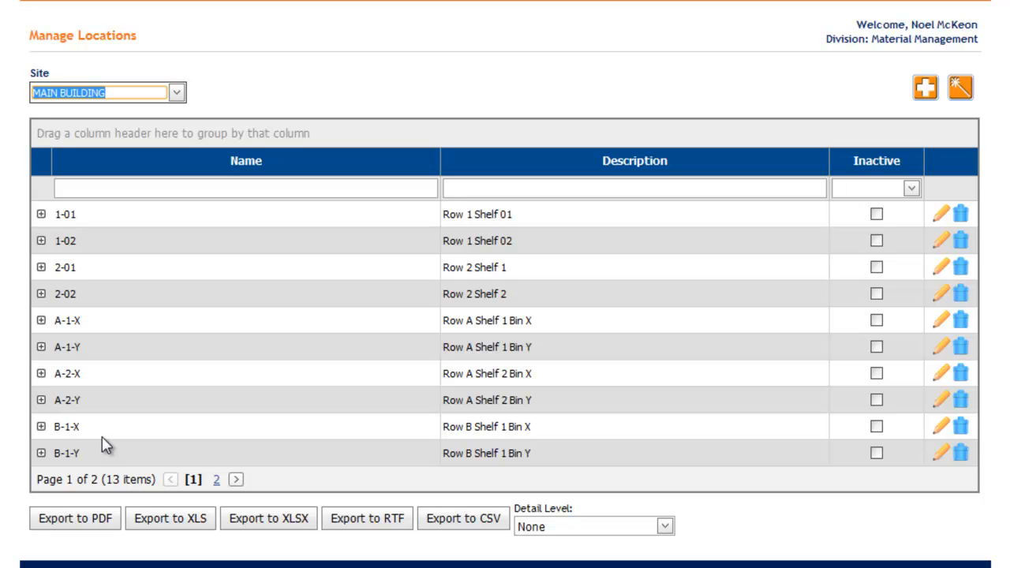
- Examine locations 1-01, 1-02 and A-1-X, and review the name and description in A-1-X's edit form without saving
left_click_drag(77, 214, 56, 214)
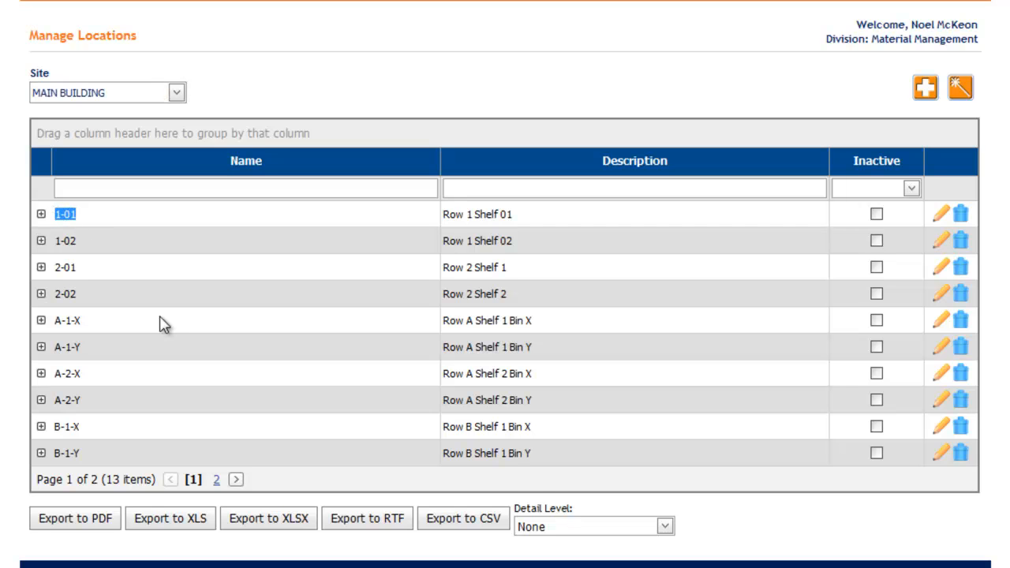
left_click_drag(76, 242, 57, 242)
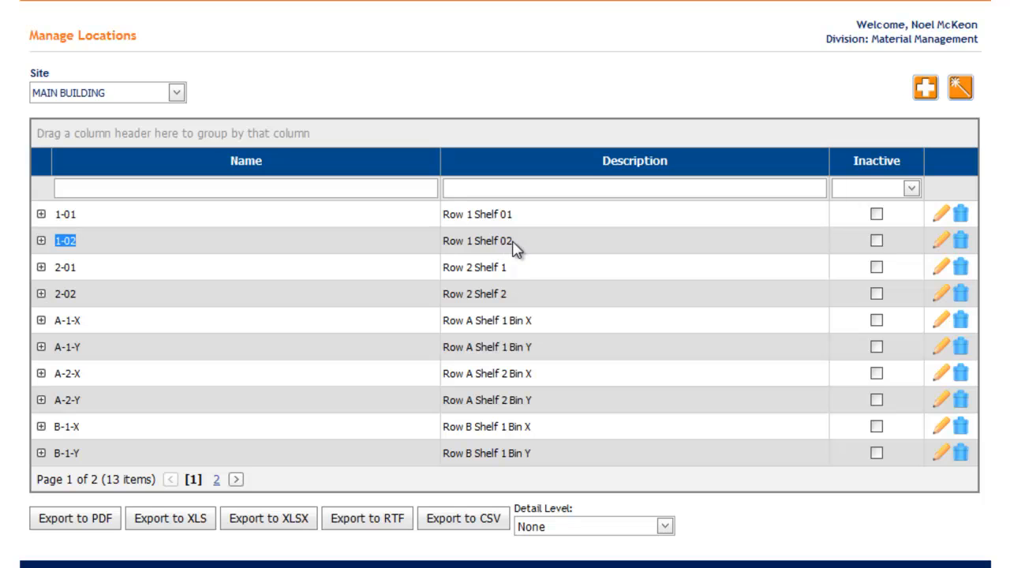
left_click_drag(92, 320, 54, 320)
left_click(939, 320)
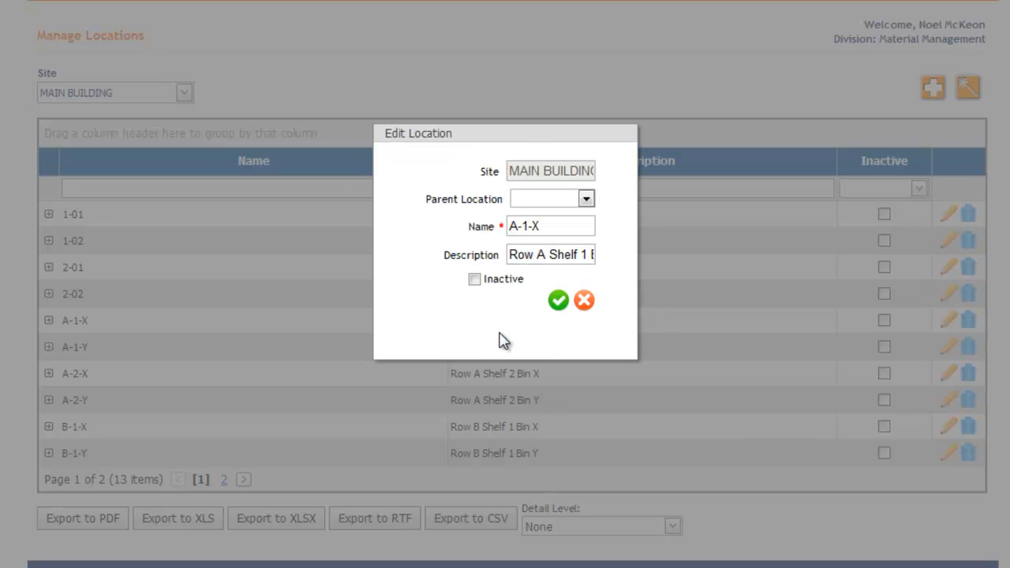
left_click(540, 228)
left_click_drag(540, 227, 499, 227)
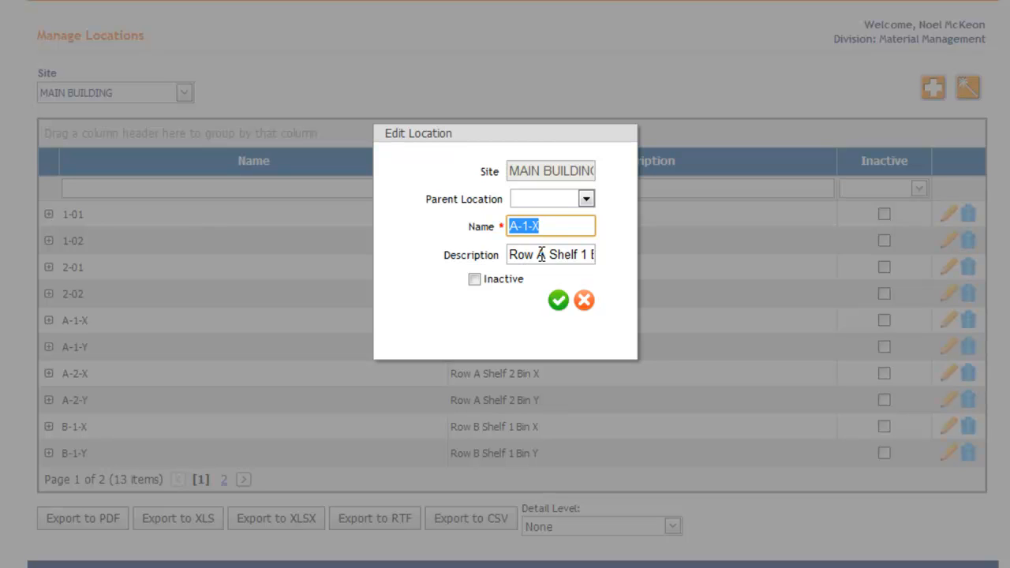
left_click_drag(511, 254, 616, 271)
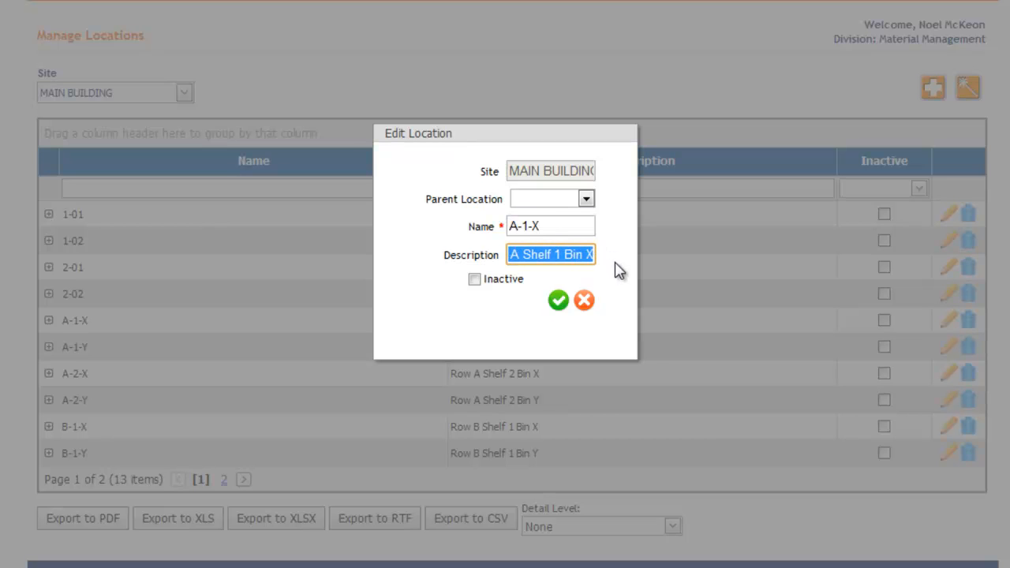
left_click(584, 301)
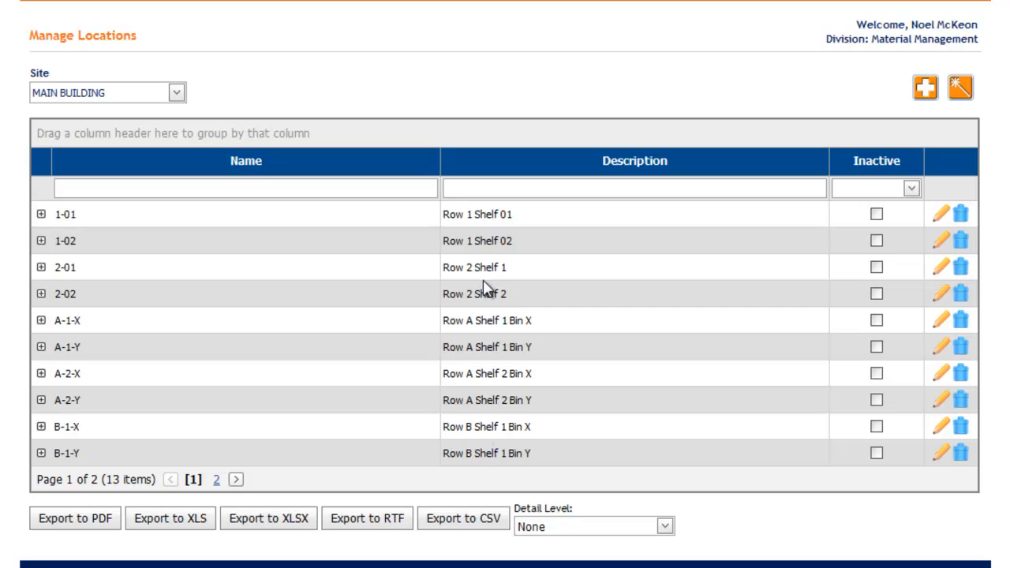
- Look through the second page of MAIN BUILDING locations and check location A-1-X for sublocations
left_click(216, 480)
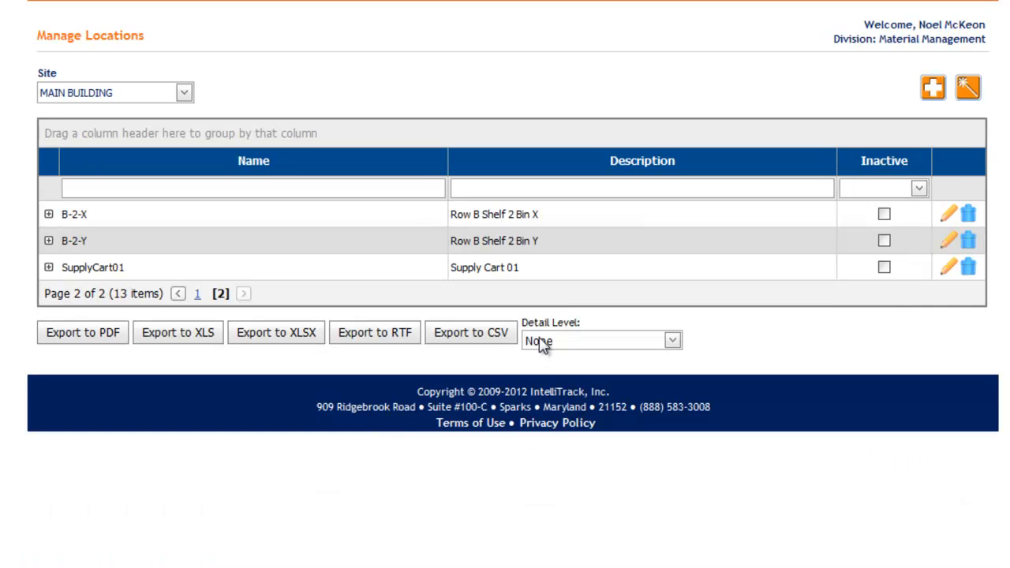
left_click(197, 295)
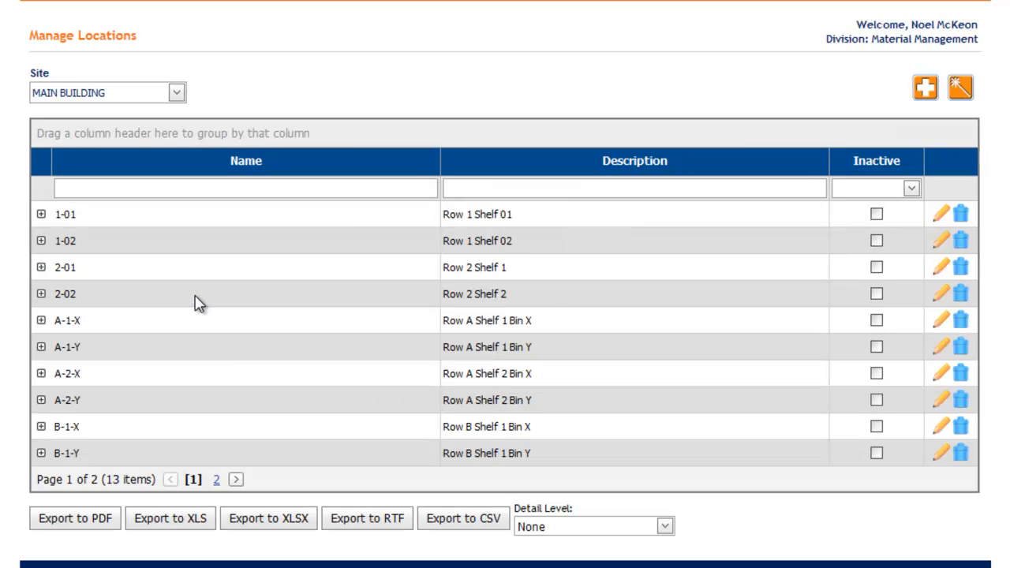
left_click(41, 320)
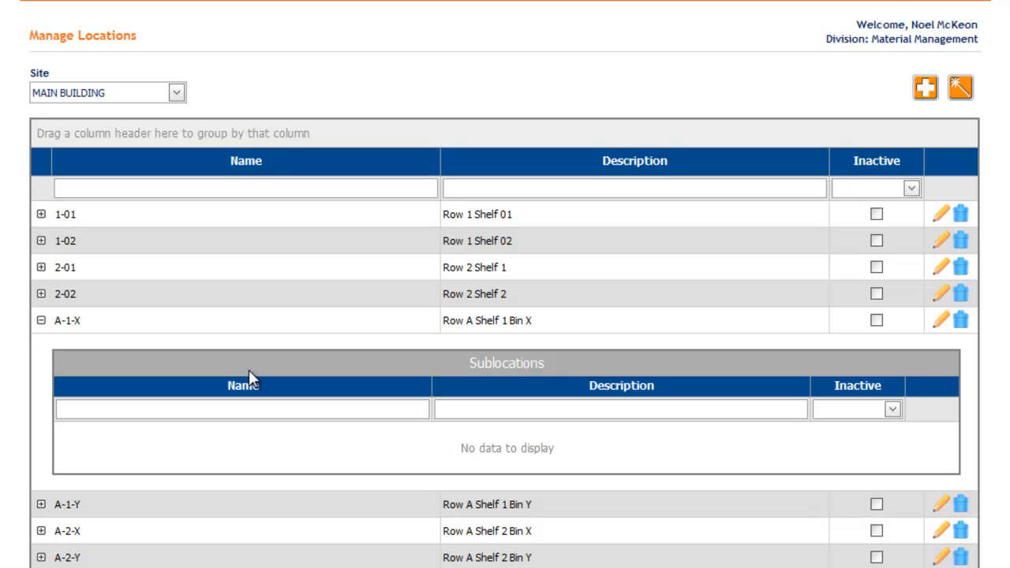
left_click(41, 320)
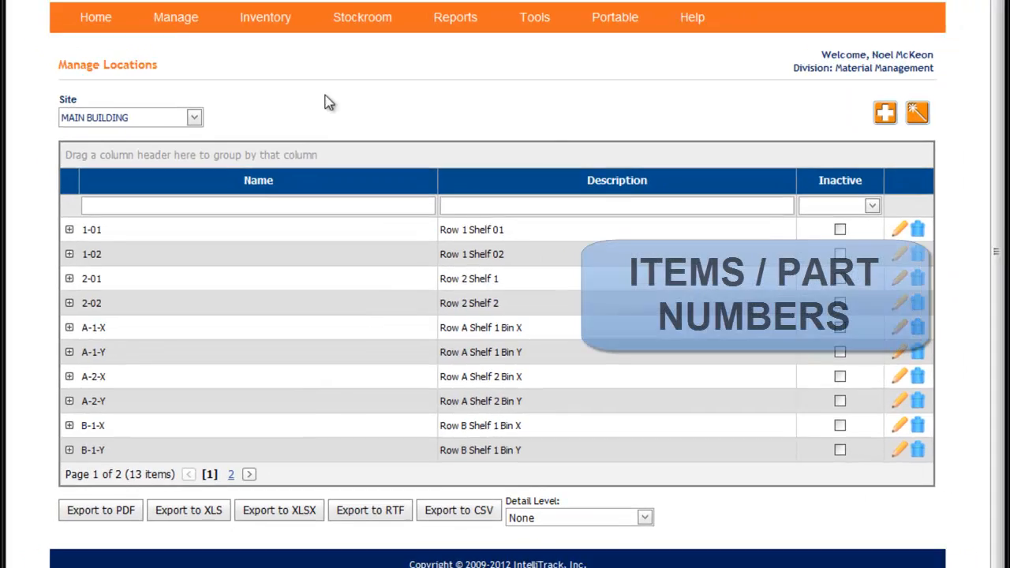
- Go to item management and open item 1001, Vacuum, for editing
mouse_move(180, 36)
left_click(171, 138)
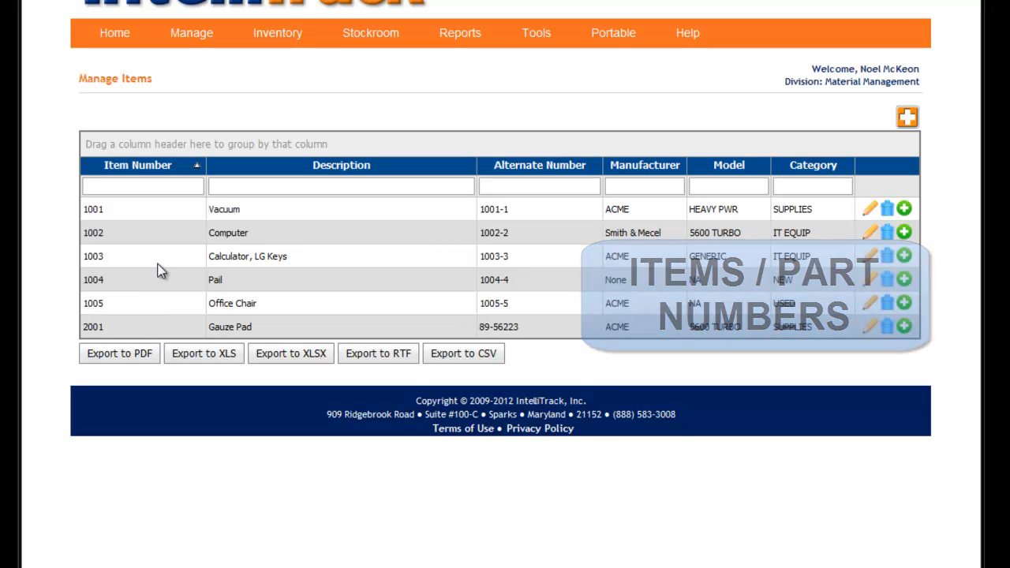
left_click(870, 210)
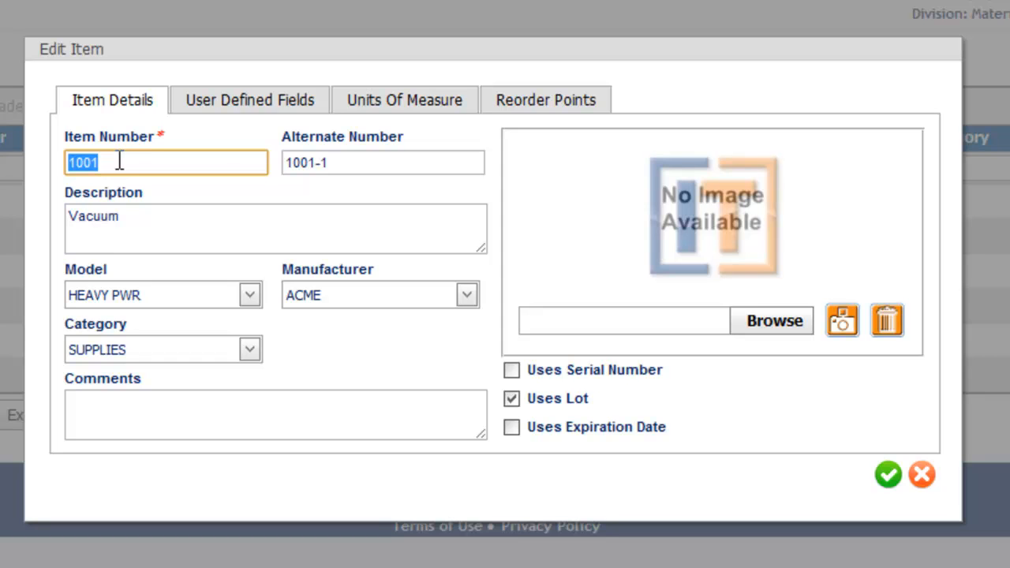
- Review the item number, alternate number and description of the vacuum item
left_click(339, 162)
left_click_drag(340, 161, 284, 161)
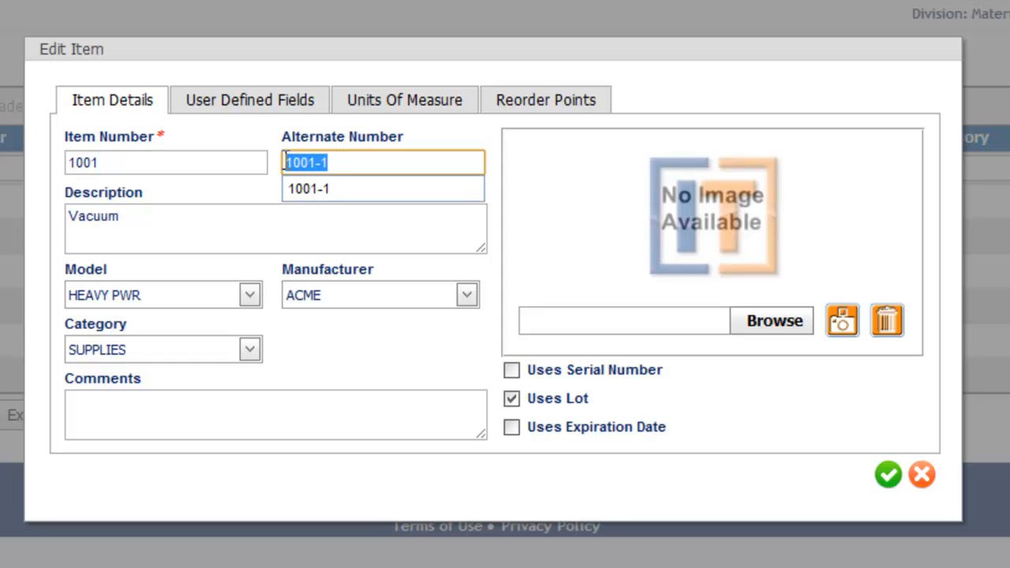
left_click(338, 162)
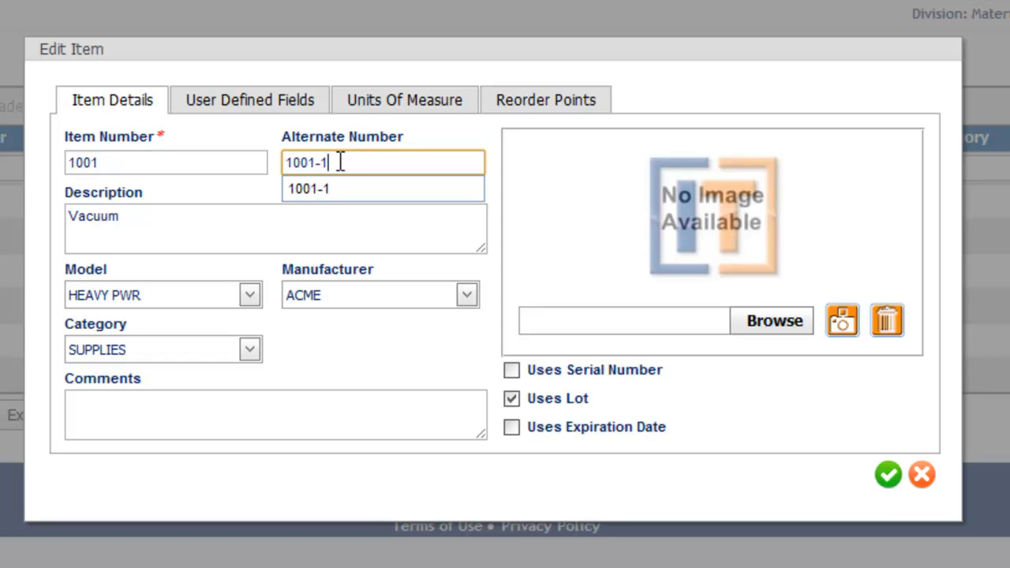
left_click(179, 162)
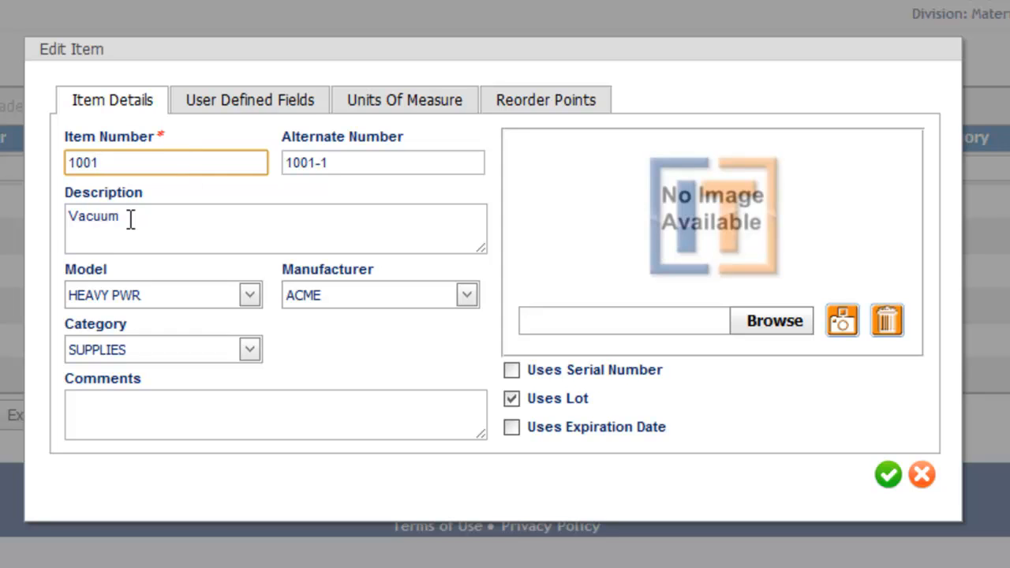
left_click_drag(132, 228, 60, 218)
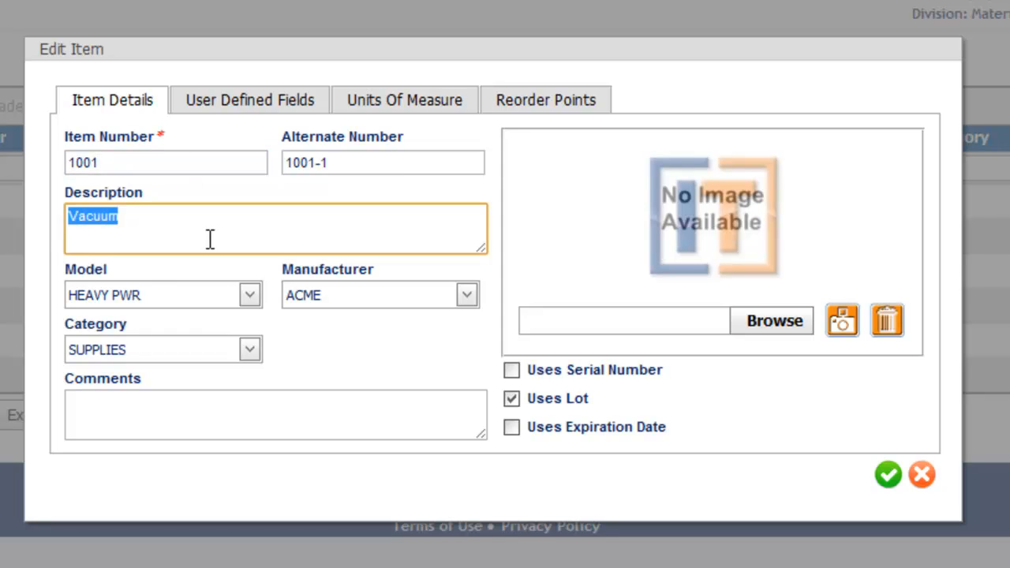
- Review the item's model, manufacturer and category choices and its comments field, leaving the current selections in place
left_click(199, 294)
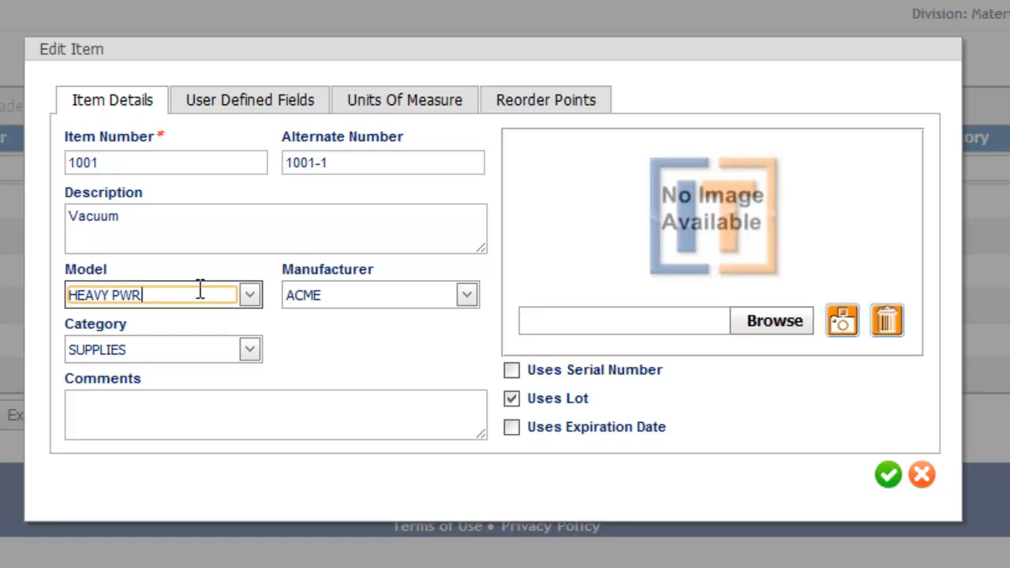
left_click(249, 295)
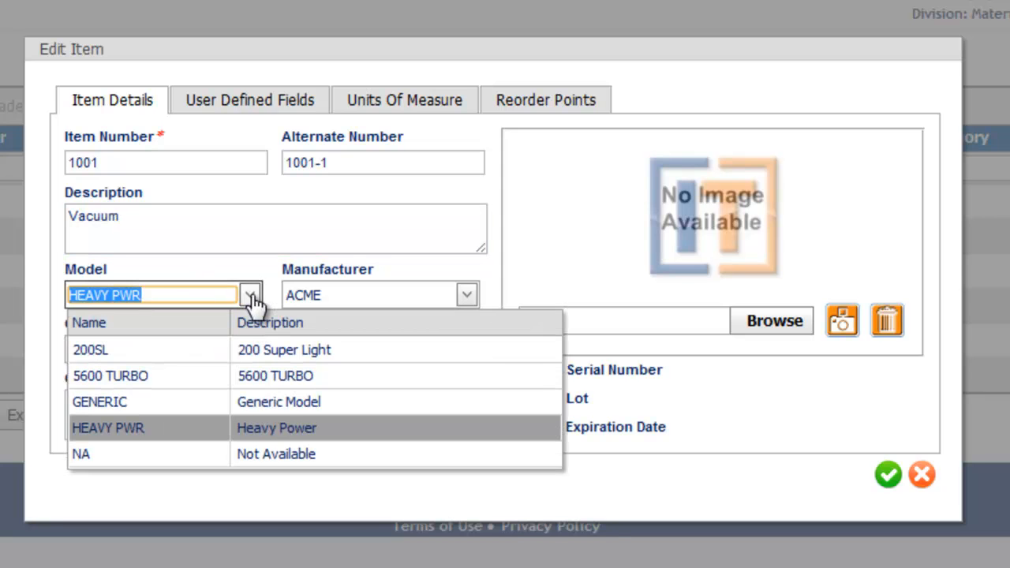
left_click(170, 429)
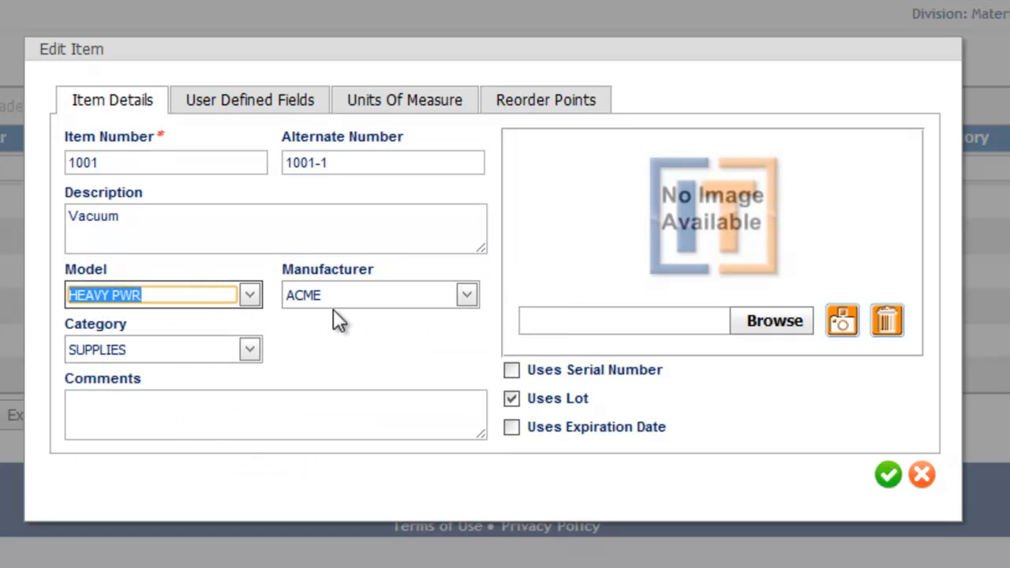
left_click(468, 304)
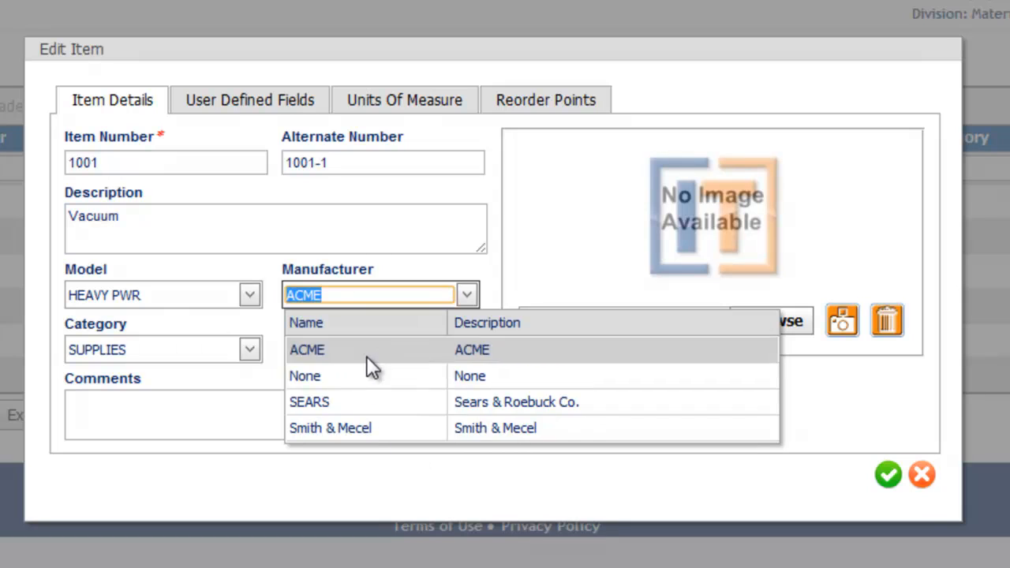
left_click(267, 323)
left_click(249, 351)
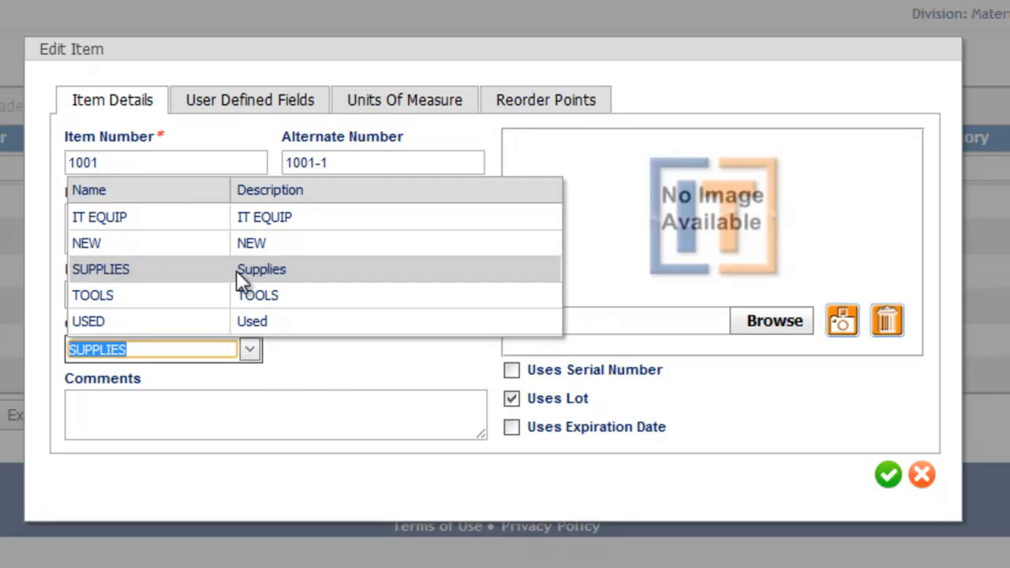
left_click(322, 367)
left_click(264, 422)
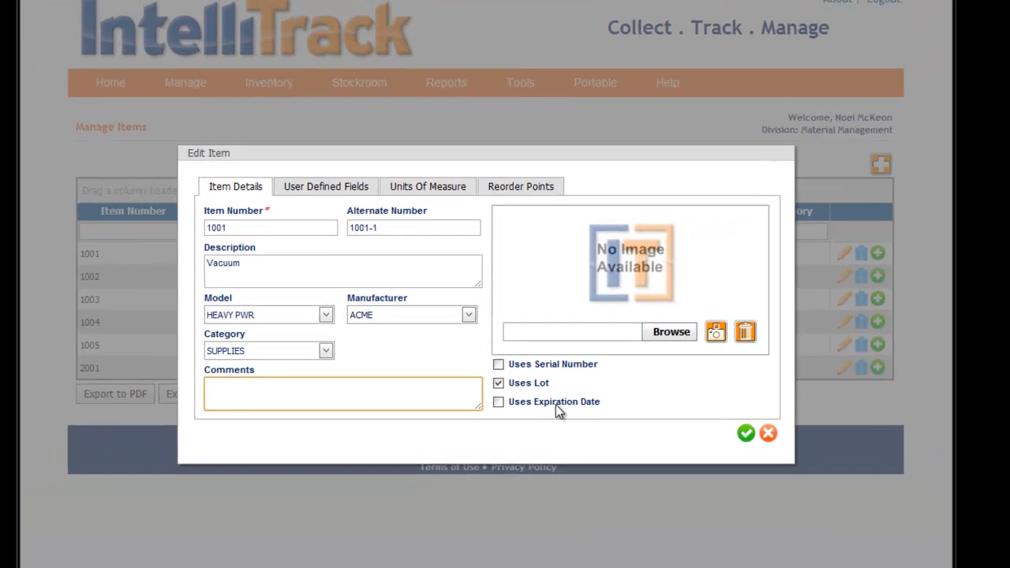
- Upload Vacuum.jpg from the INTELLITRACK pictures library as the item's image
left_click(666, 333)
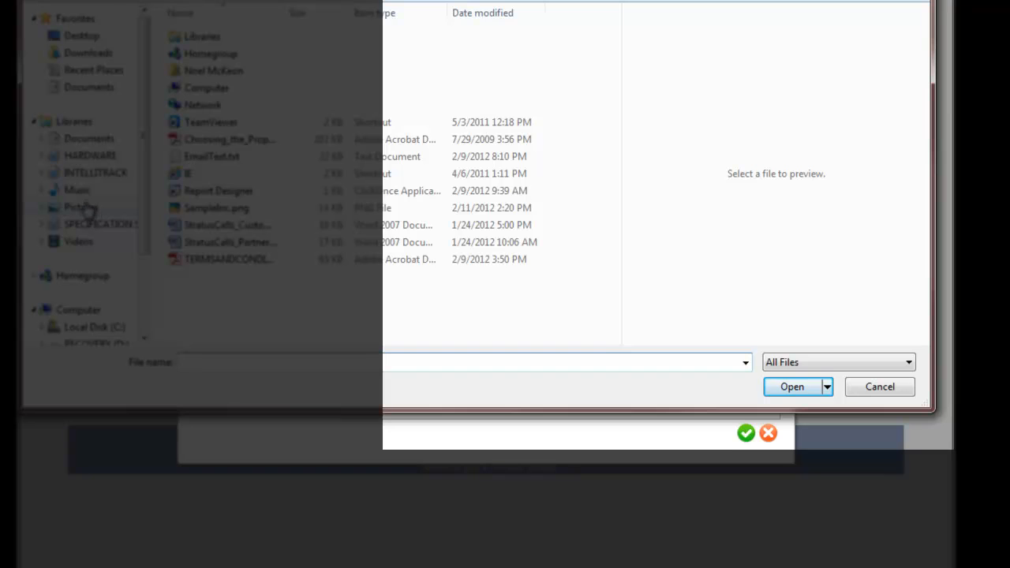
left_click(88, 208)
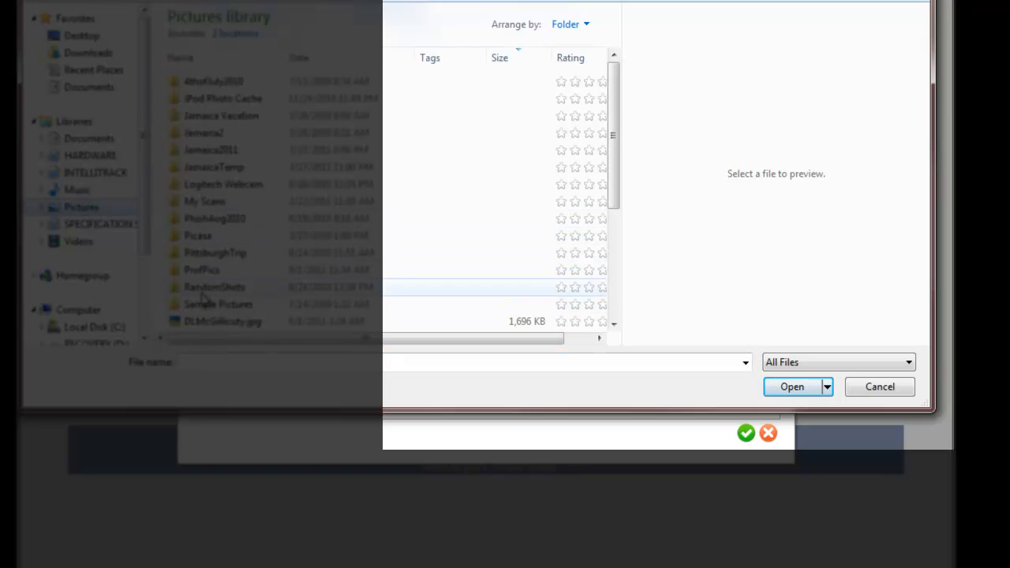
left_click(98, 175)
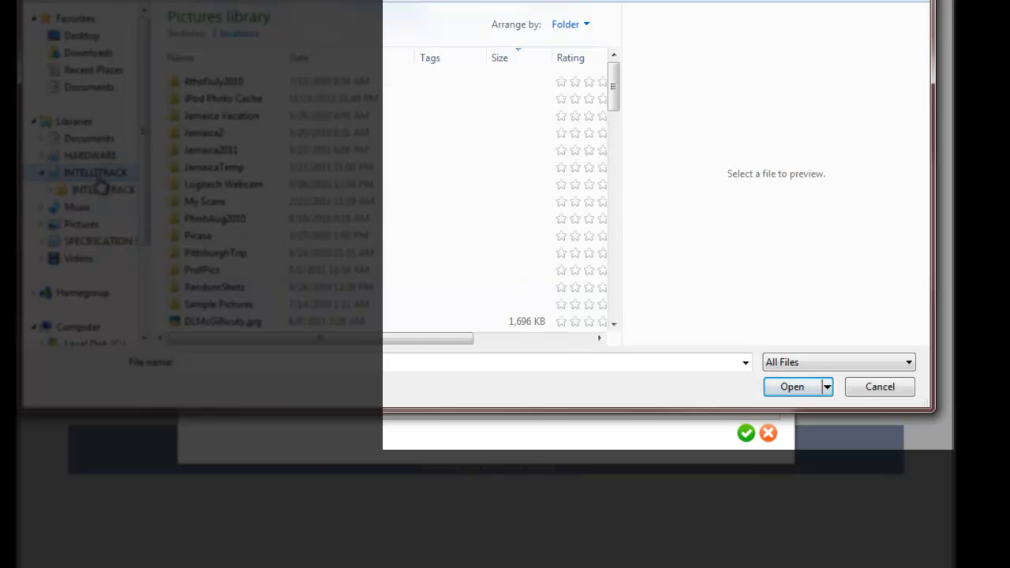
left_click(203, 187)
double_click(203, 188)
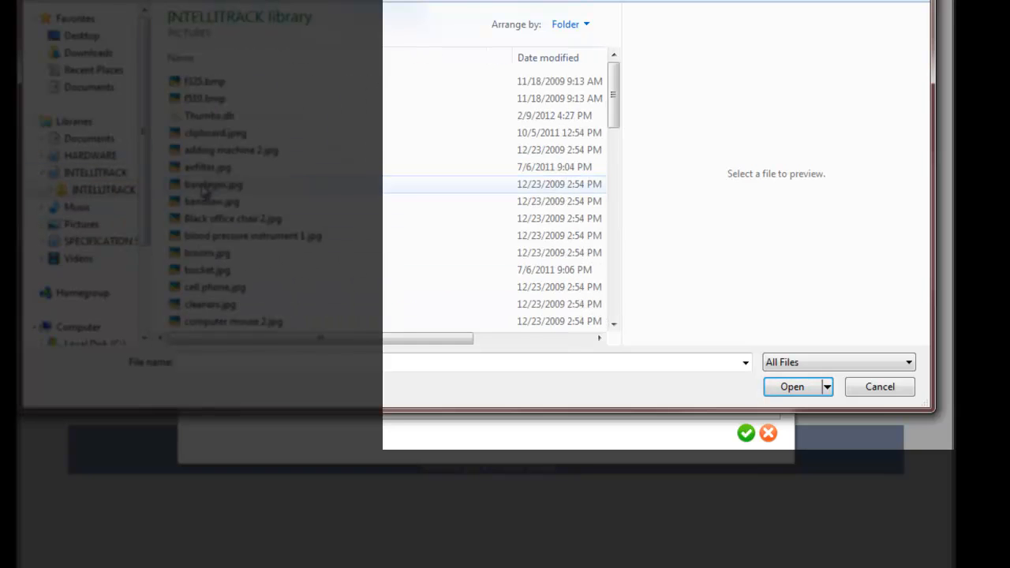
left_click(206, 269)
scroll(209, 272, "down", 3)
scroll(209, 278, "down", 10)
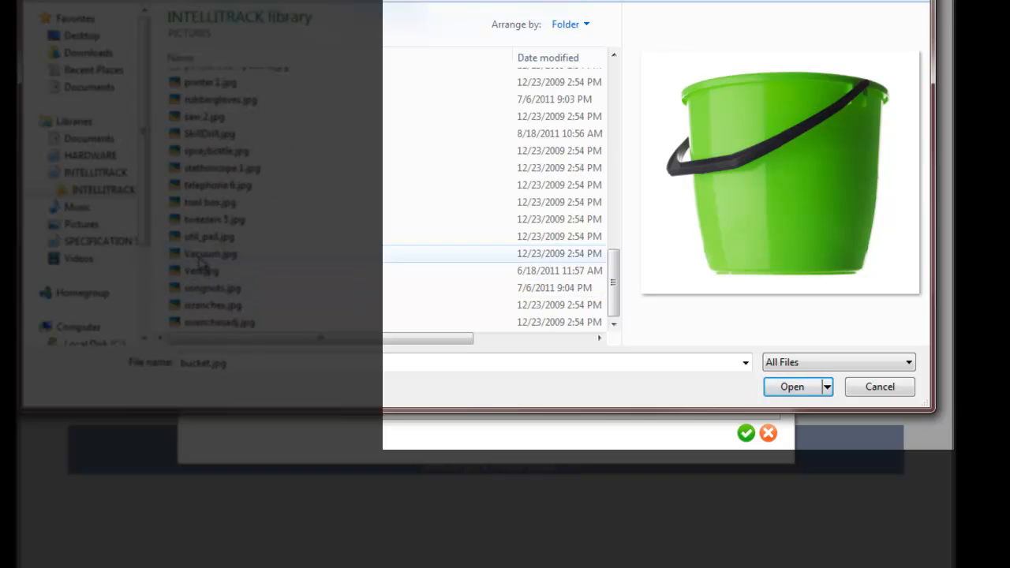
left_click(205, 254)
left_click(792, 386)
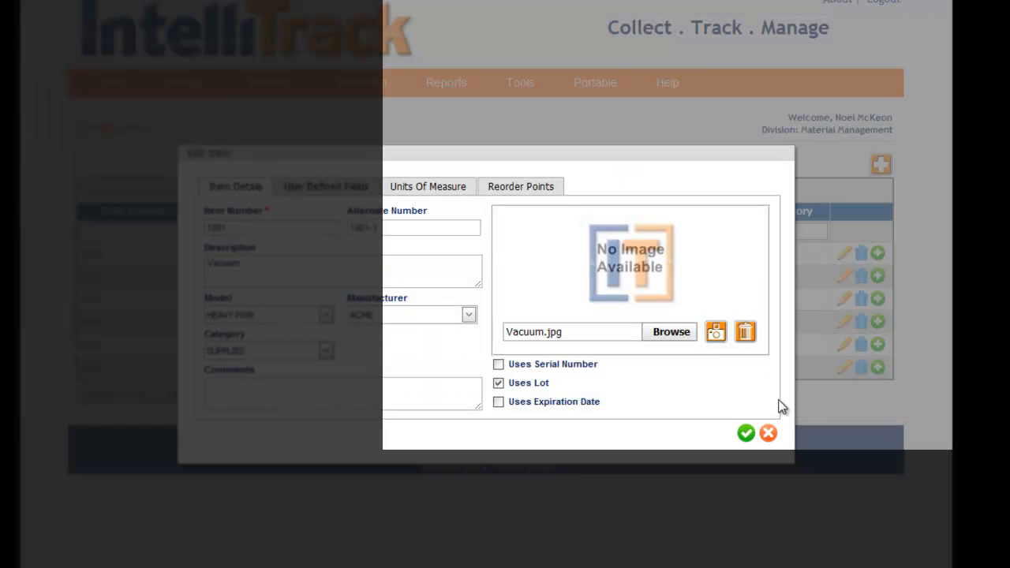
left_click(714, 332)
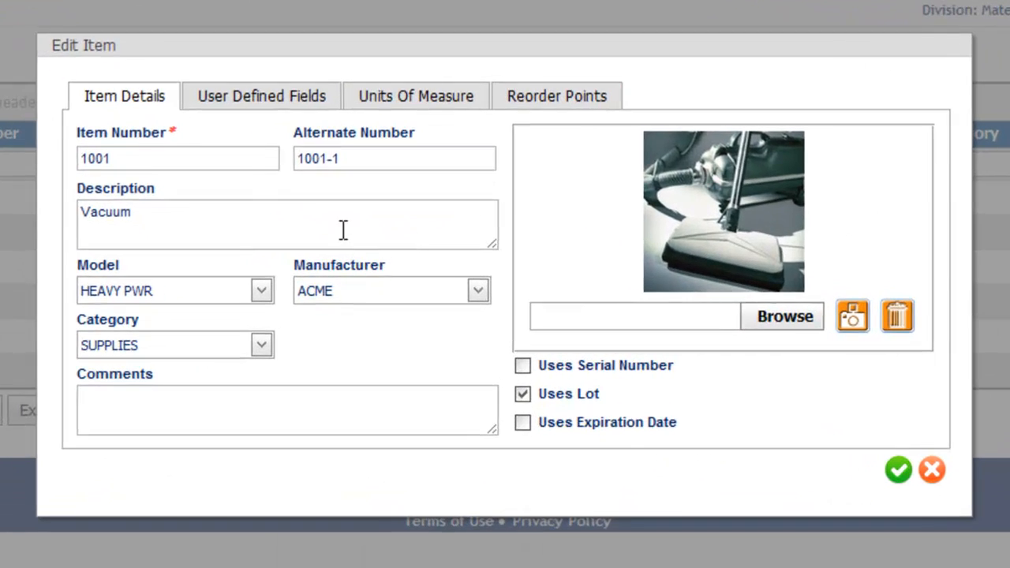
- Fill in the item's user defined fields with Gray in UDF1 and a person's name in UDF2
left_click(243, 102)
left_click(196, 157)
type("Gray")
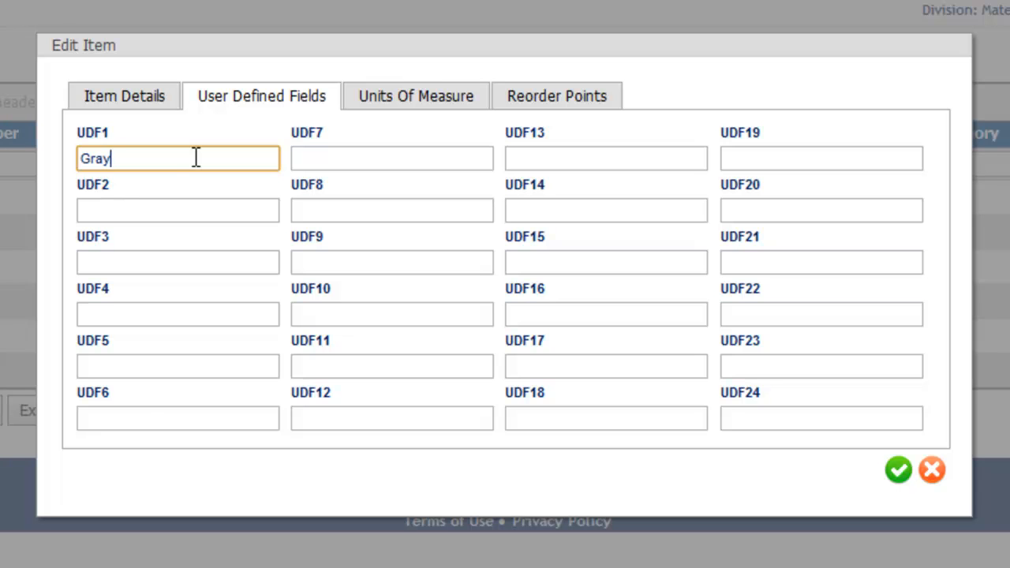
left_click(175, 204)
type("Biw")
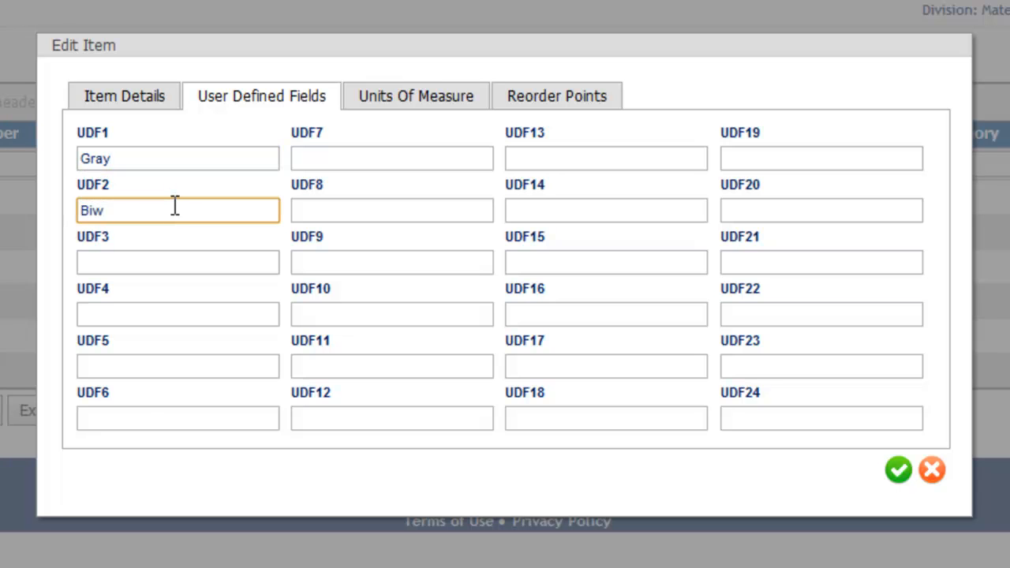
key("BackSpace")
type("ll W")
left_click(162, 261)
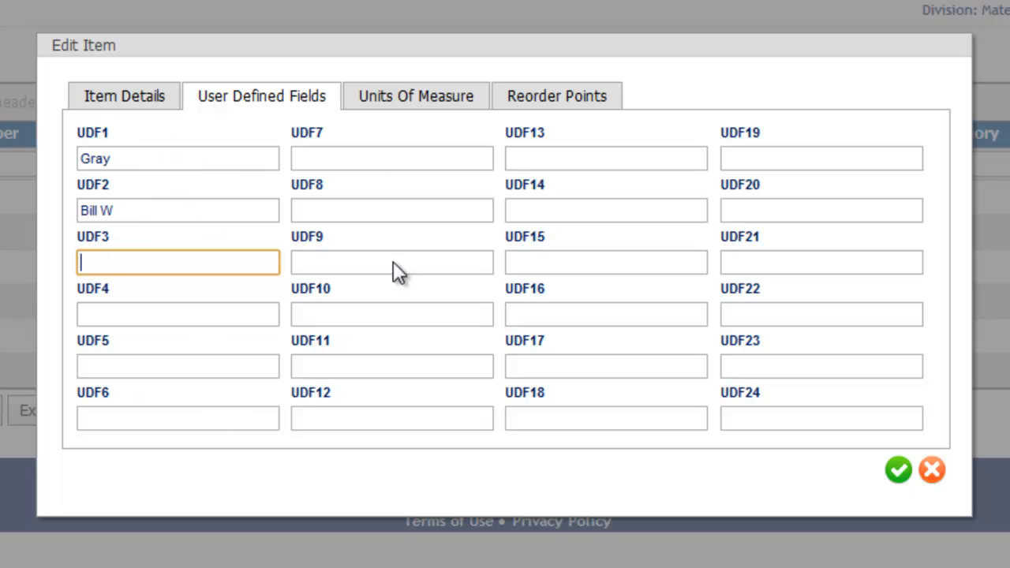
- Review the item's unit of measure cost and MAIN BUILDING reorder points, and save the item
left_click(392, 99)
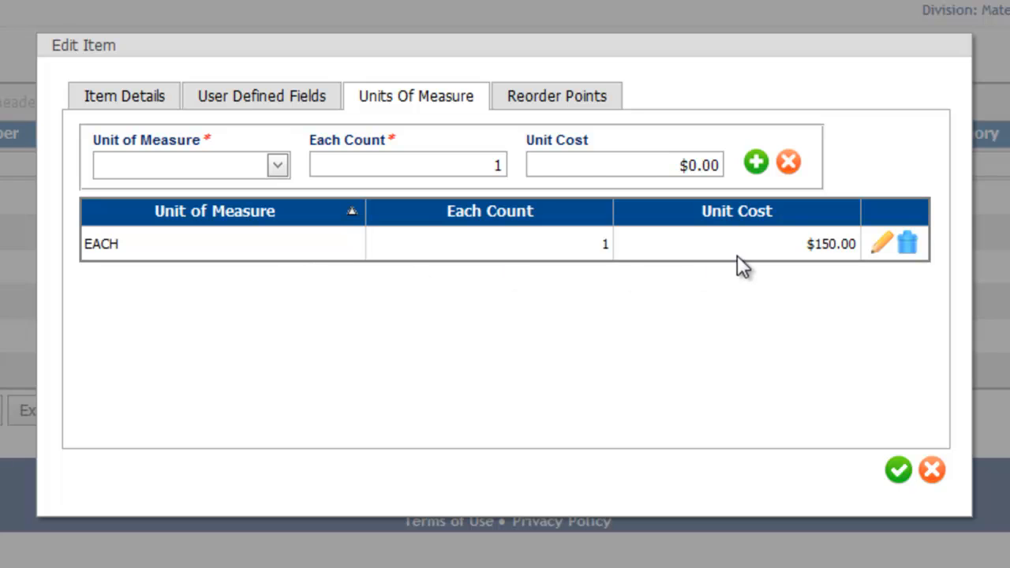
left_click_drag(806, 244, 860, 244)
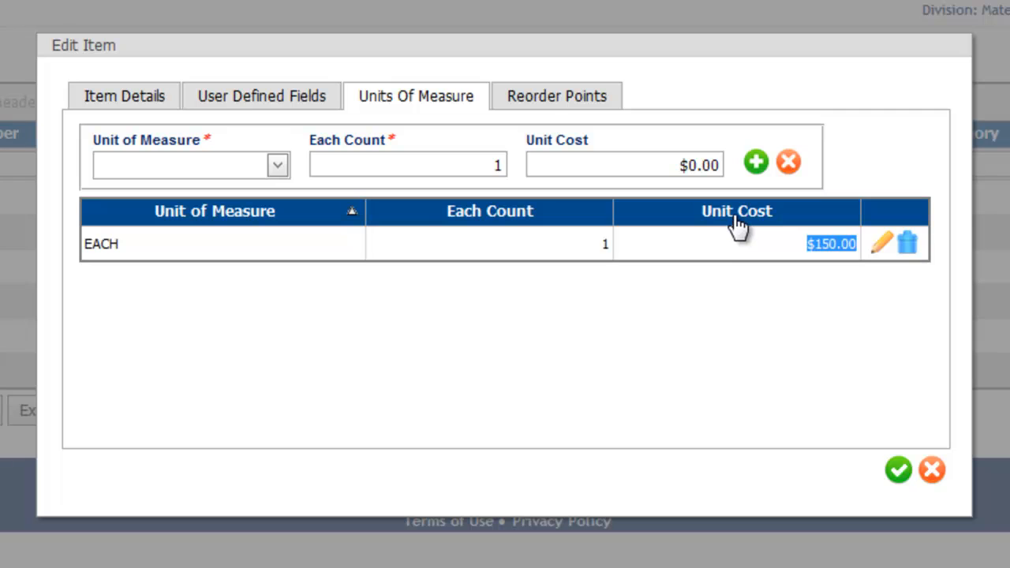
left_click(537, 109)
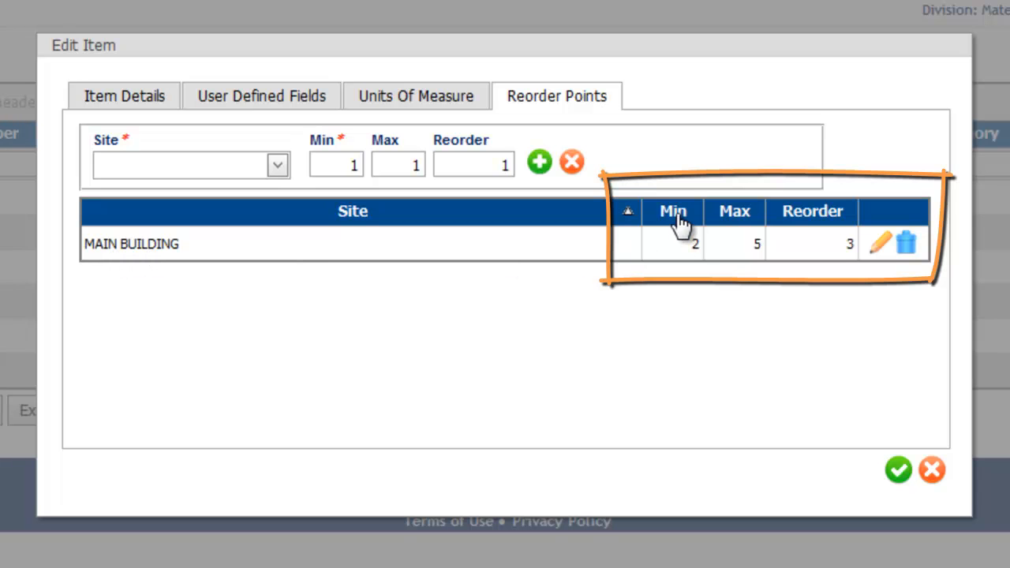
left_click(695, 248)
left_click(757, 247)
left_click(843, 245)
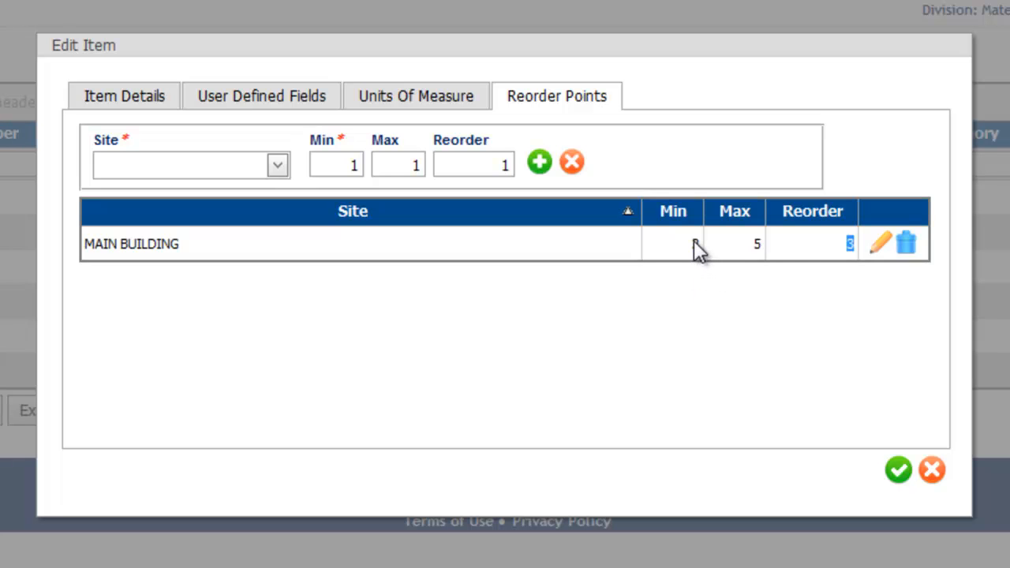
double_click(850, 245)
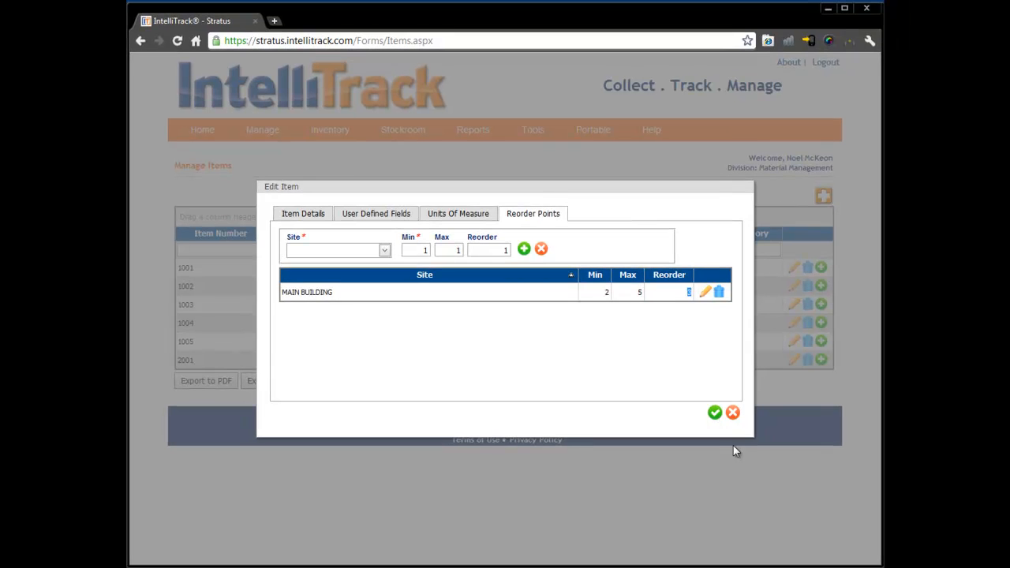
left_click(714, 412)
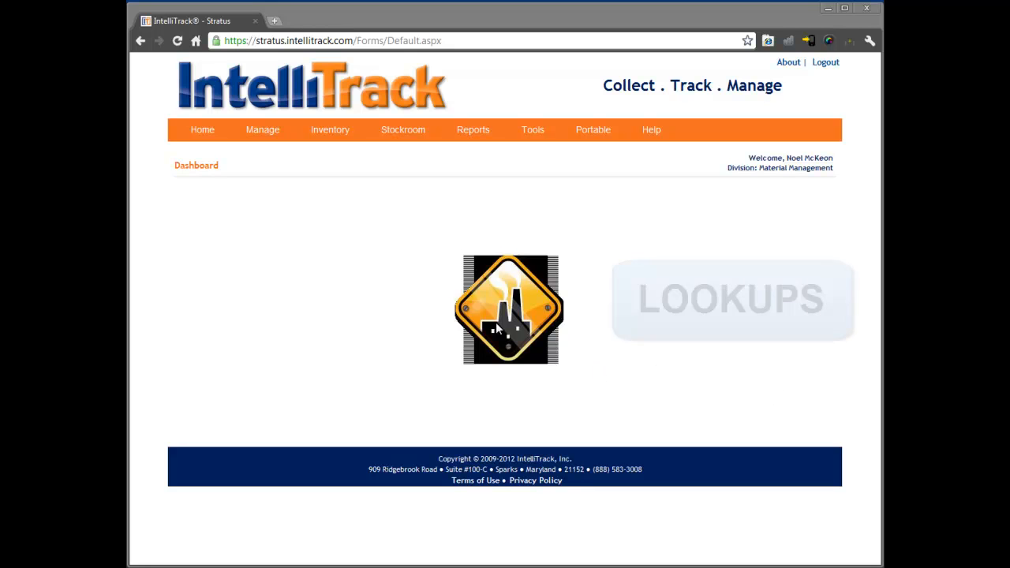
- Go to lookup management and look through the manufacturers, models, units of measure and categories lists
mouse_move(264, 131)
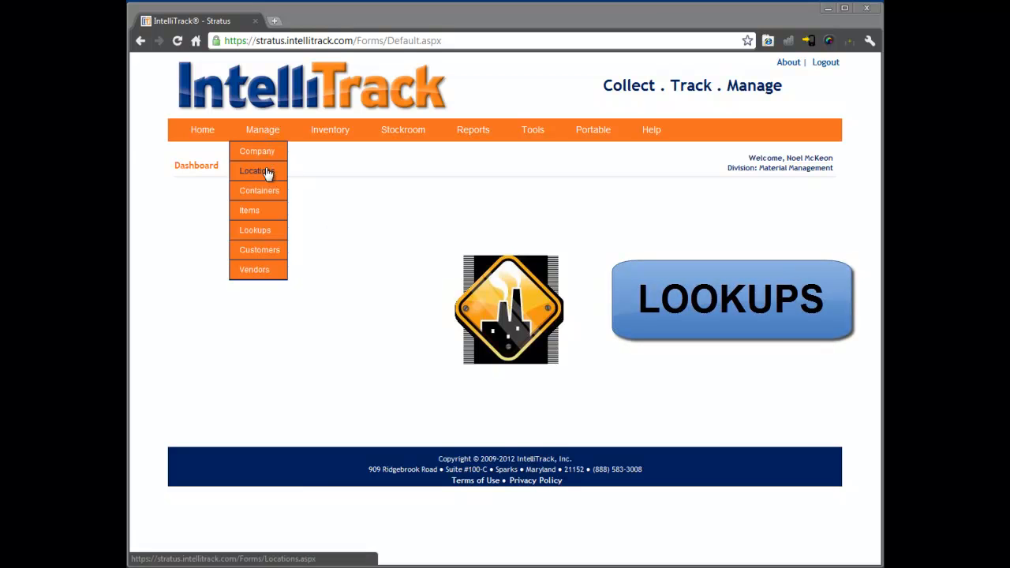
left_click(265, 235)
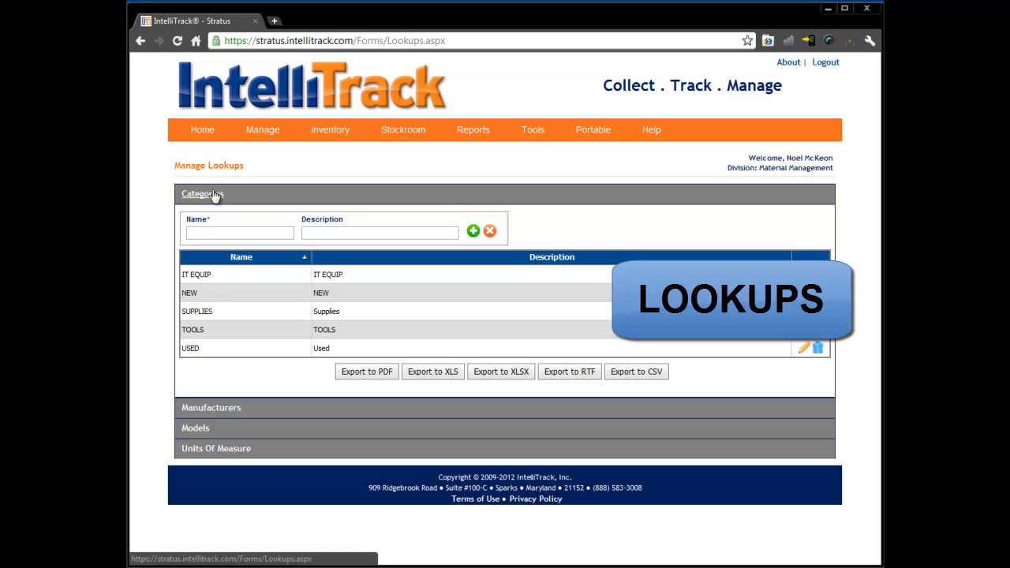
left_click(219, 405)
left_click(213, 426)
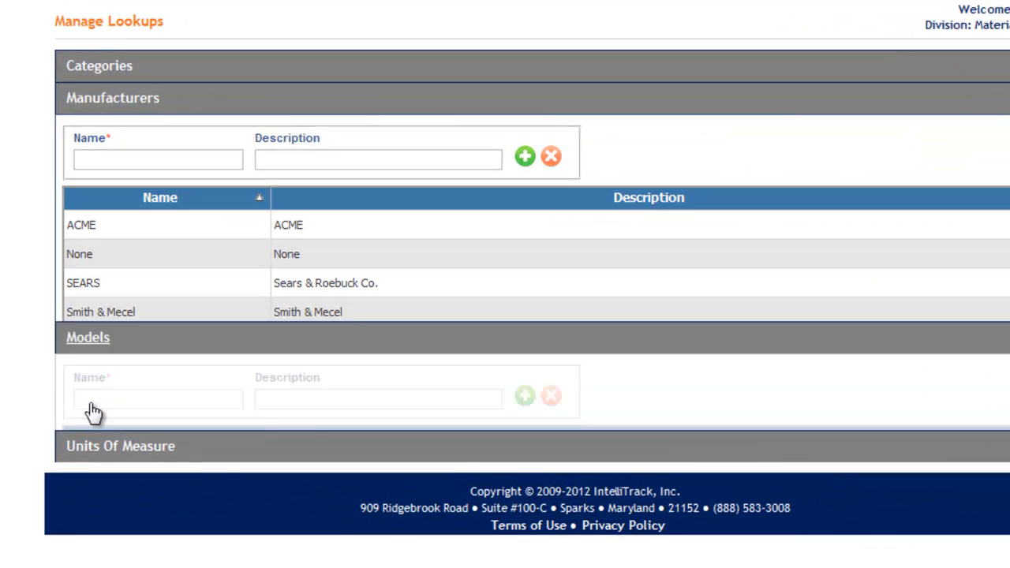
left_click(93, 469)
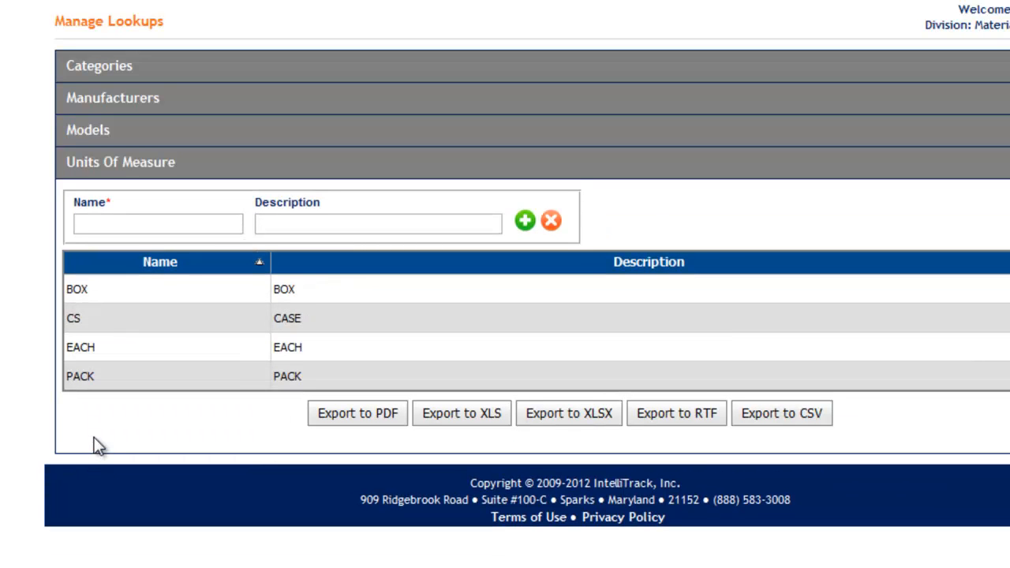
left_click(86, 133)
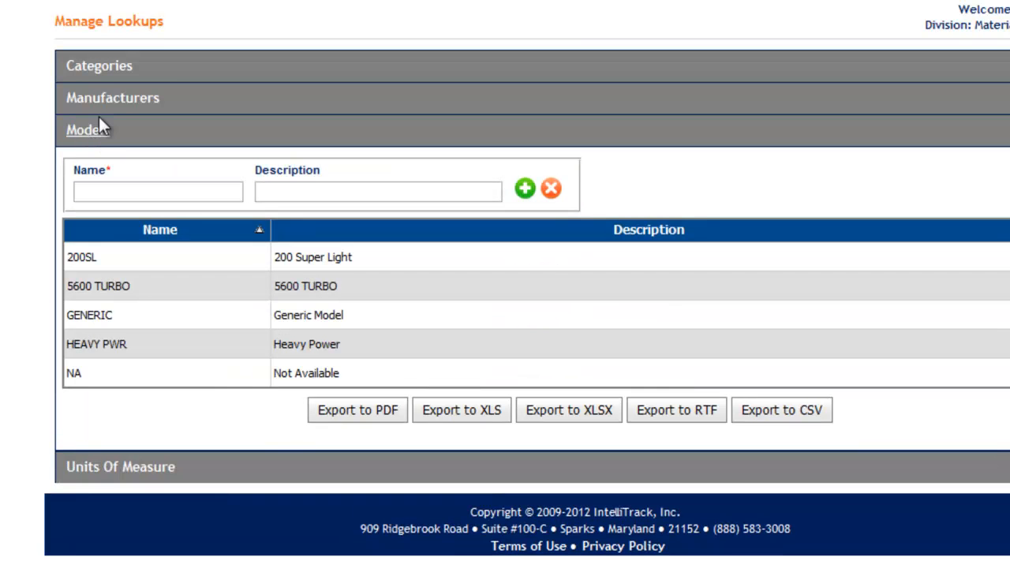
left_click(106, 100)
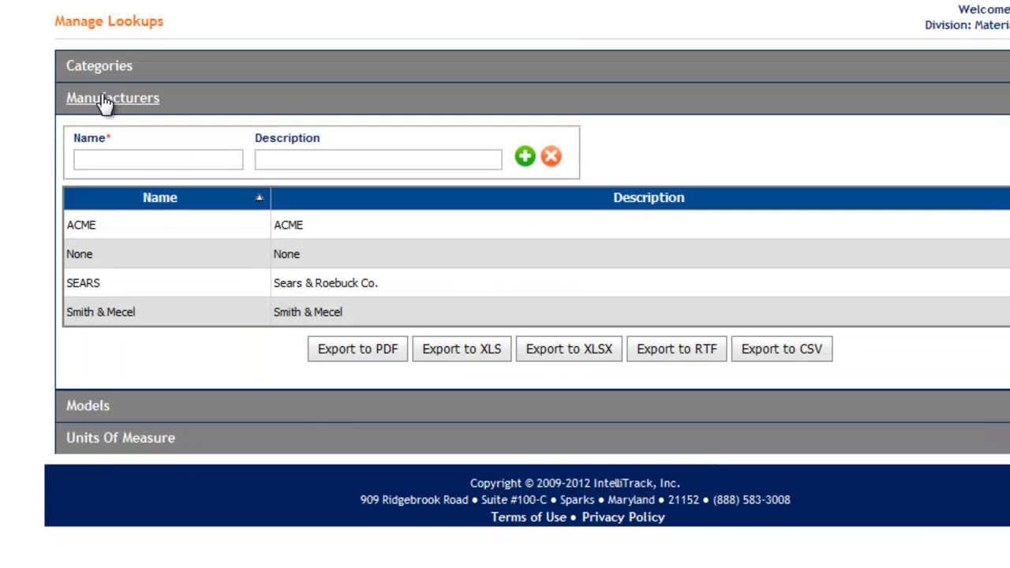
left_click(104, 69)
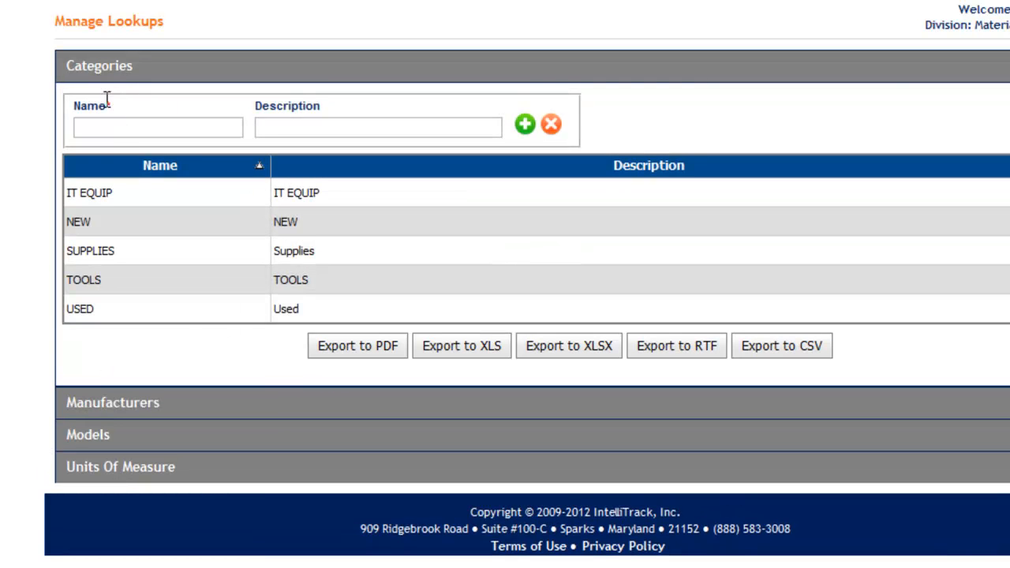
- Add a category named New TOOLS with the description NEW TOOLS to the categories lookup
left_click(121, 129)
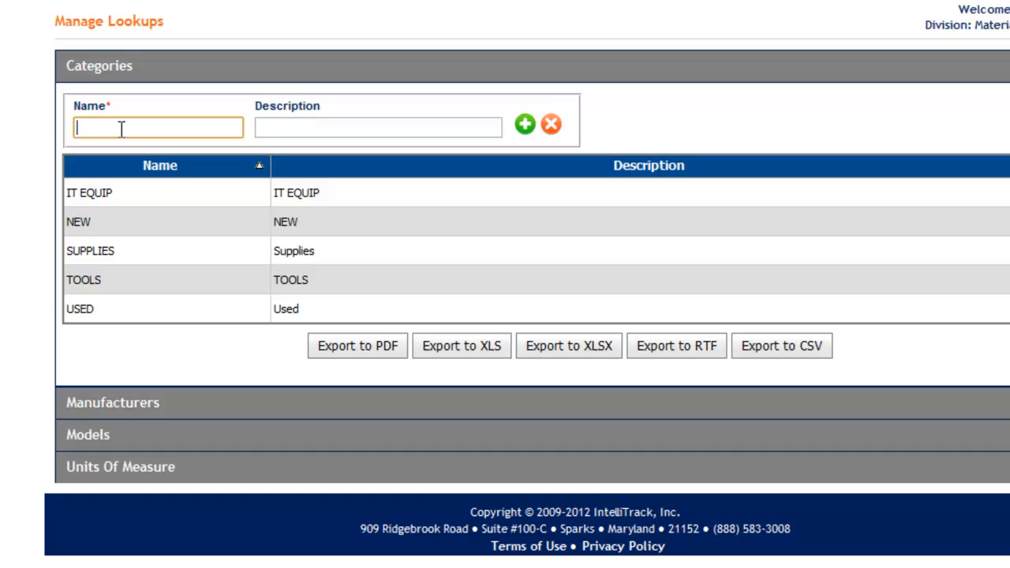
type("N")
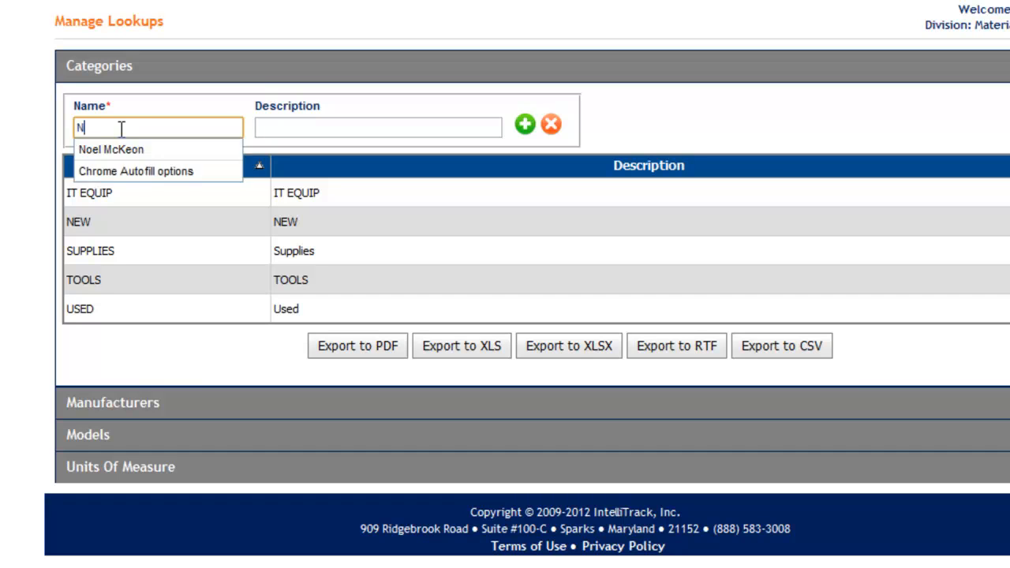
type("ew TOOLS")
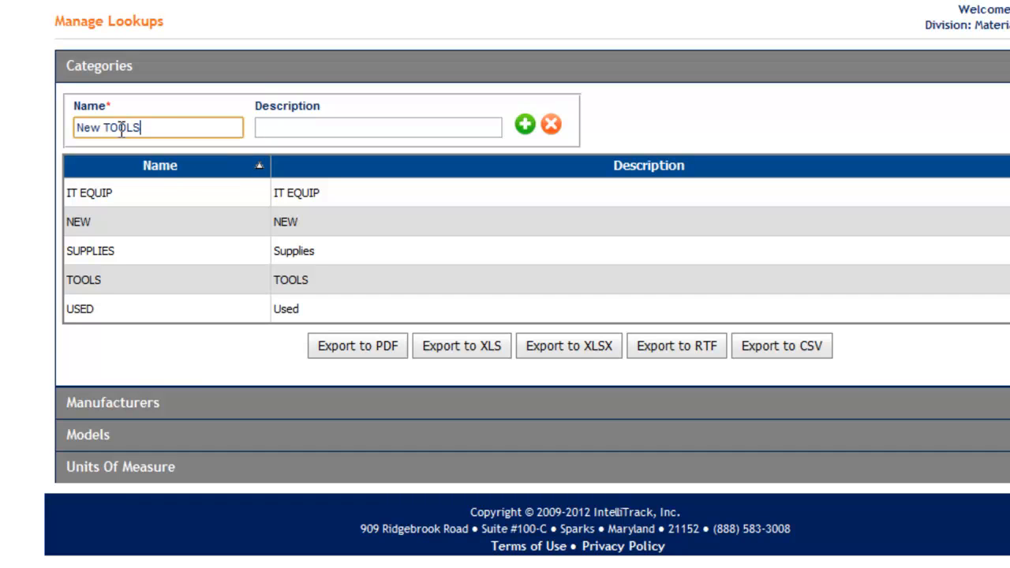
left_click(292, 131)
type("NEW TOOLS")
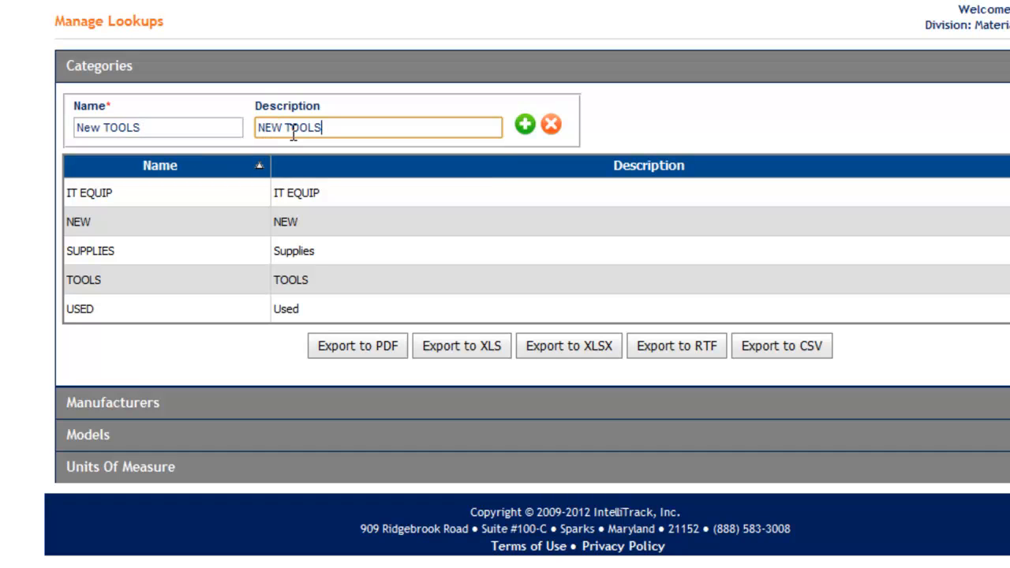
left_click(523, 126)
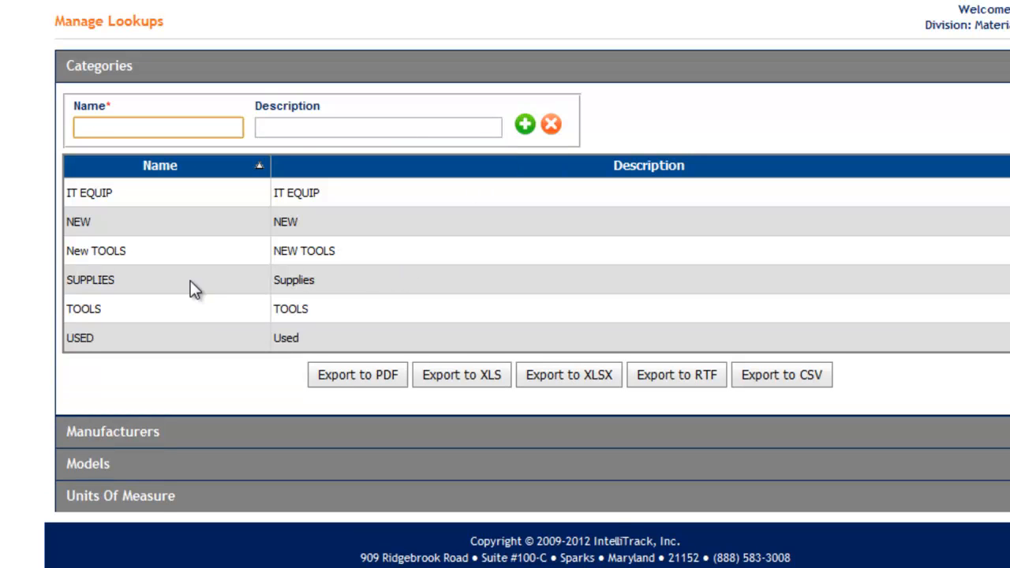
- Look through the manufacturers, models and units of measure lookup lists again
left_click(146, 434)
left_click(101, 418)
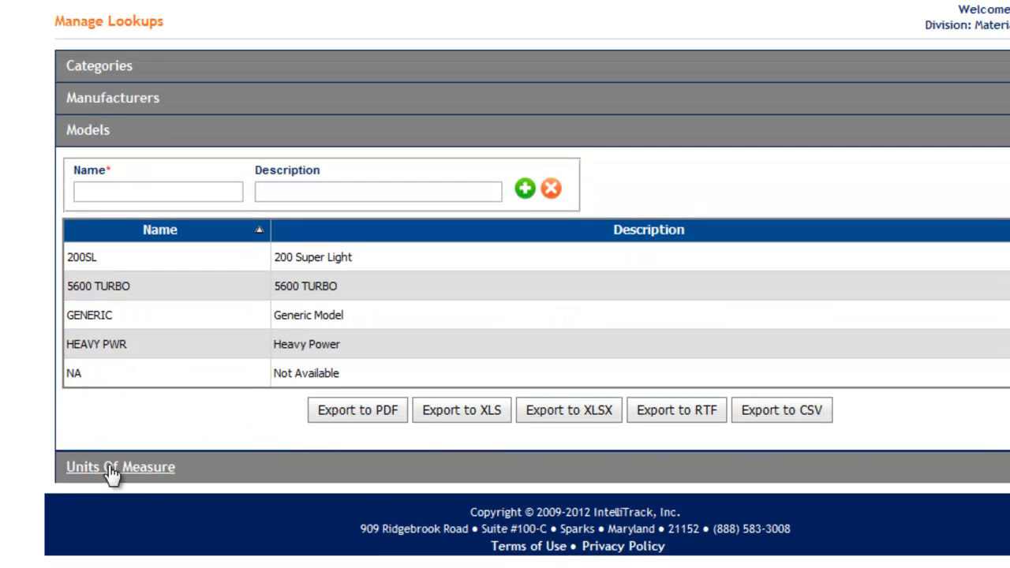
left_click(108, 470)
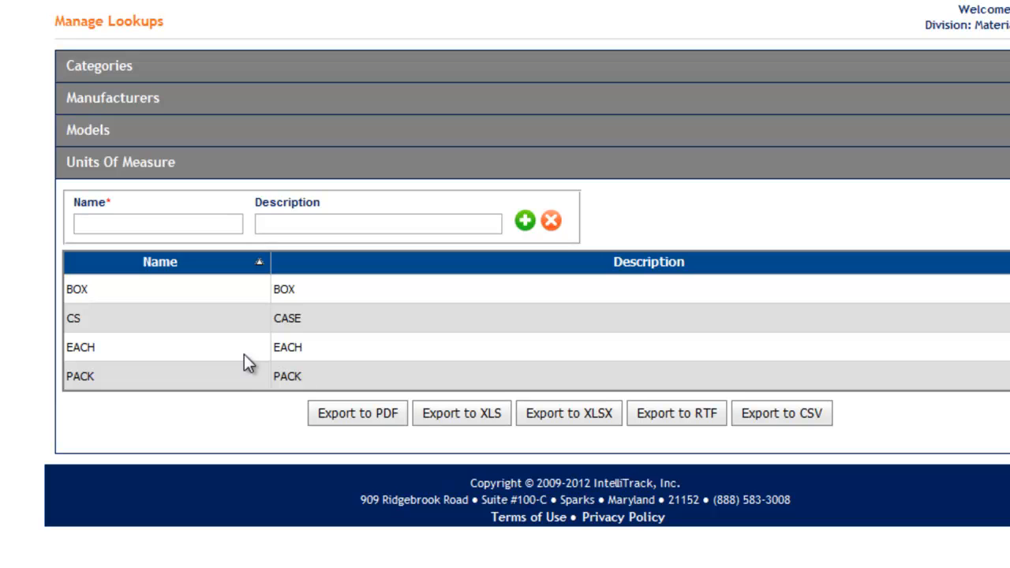
- Go to customer management and open a blank entry form for a new customer
mouse_move(187, 2)
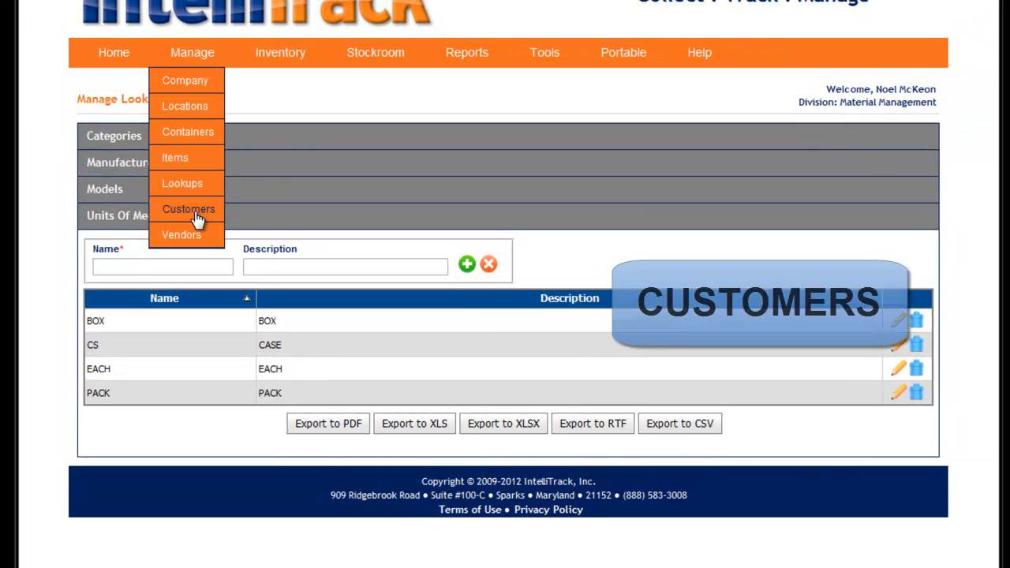
left_click(195, 167)
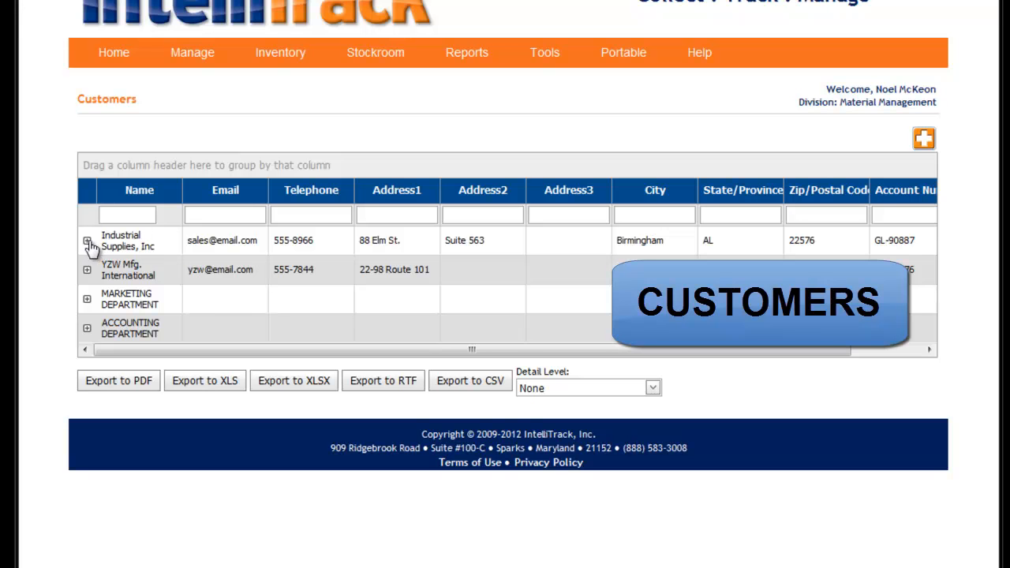
left_click(940, 133)
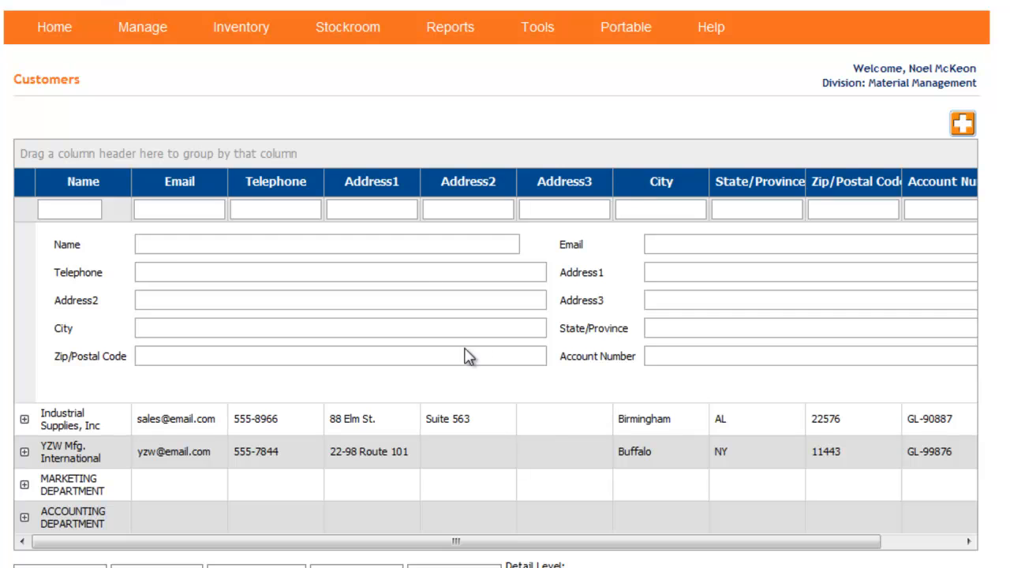
left_click(153, 244)
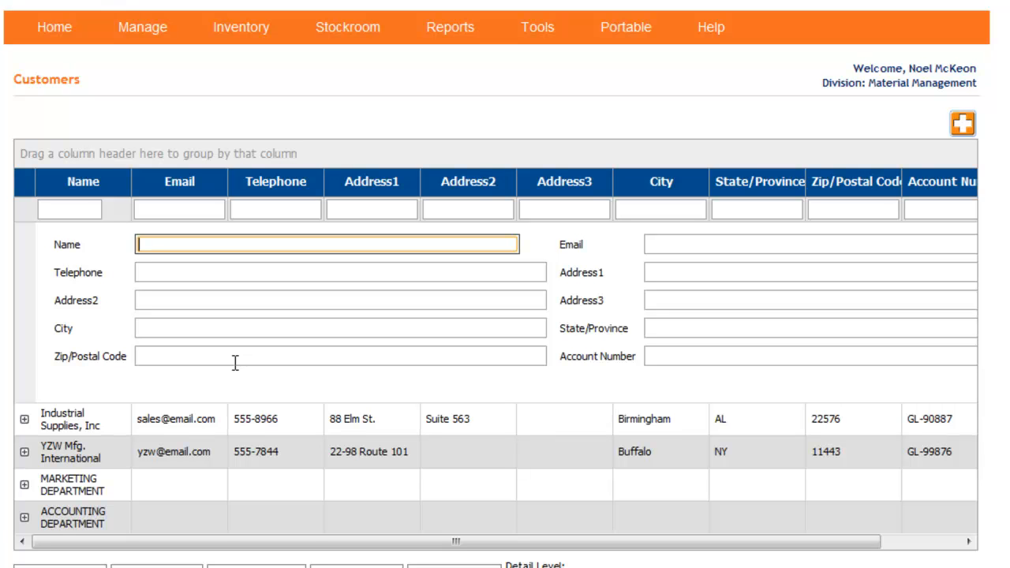
- Expand the Industrial Supplies, Inc customer and examine its ship-to addresses
left_click(24, 420)
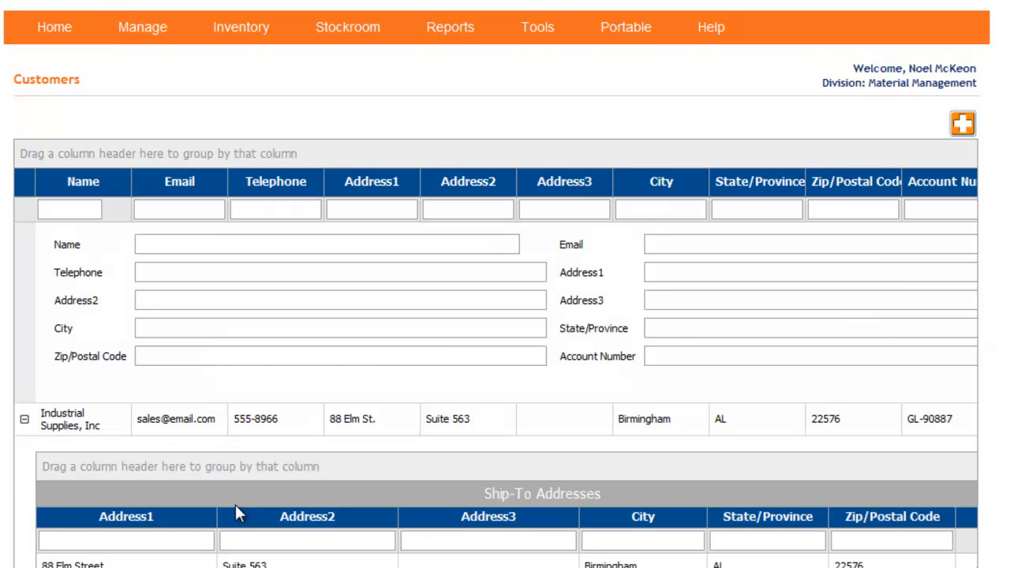
scroll(165, 532, "down", 3)
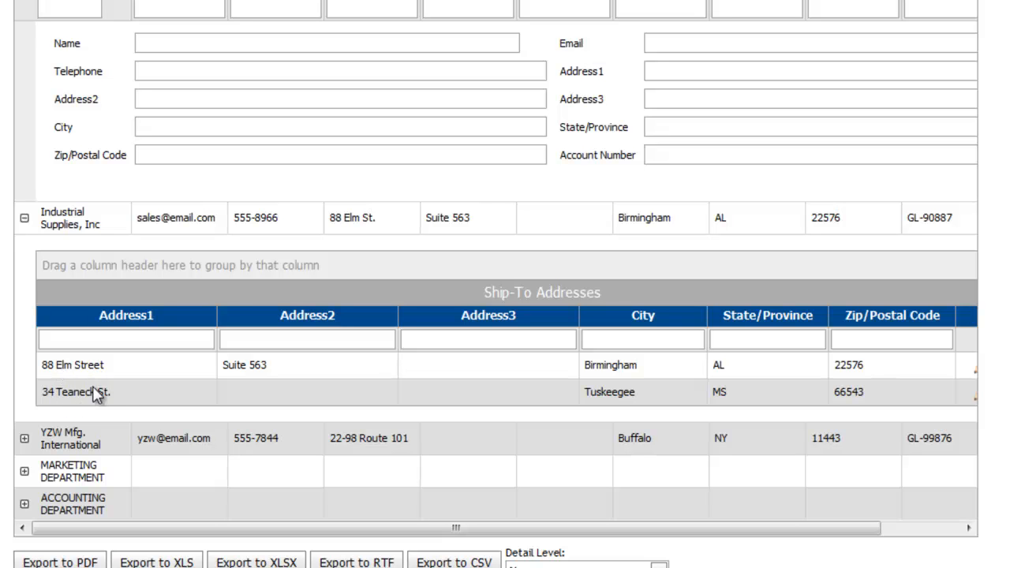
scroll(94, 394, "up", 3)
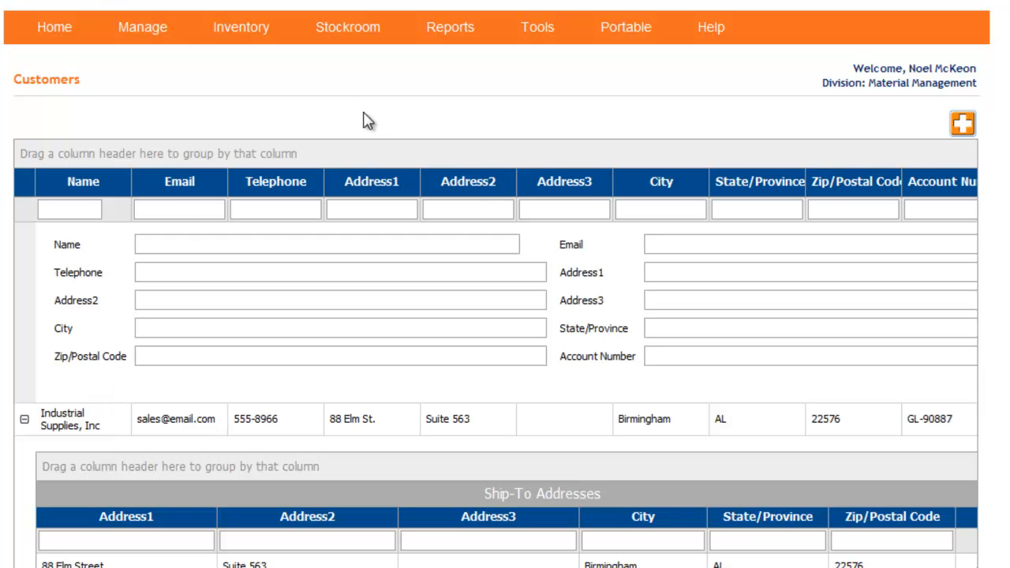
left_click(160, 33)
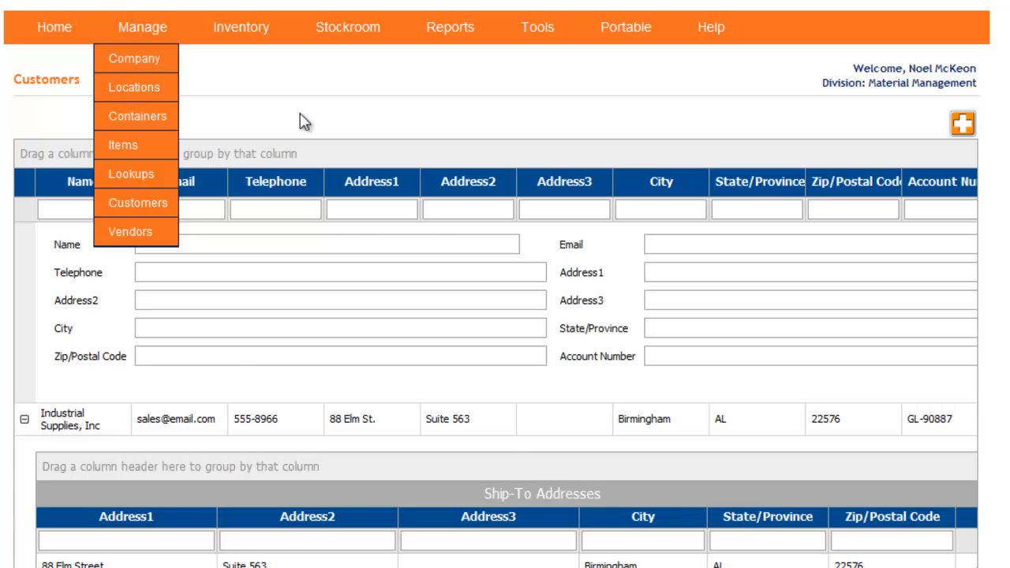
- Collapse Industrial Supplies, Inc and examine the ship-to addresses of the MARKETING DEPARTMENT and ACCOUNTING DEPARTMENT customers
scroll(288, 124, "down", 3)
left_click(24, 218)
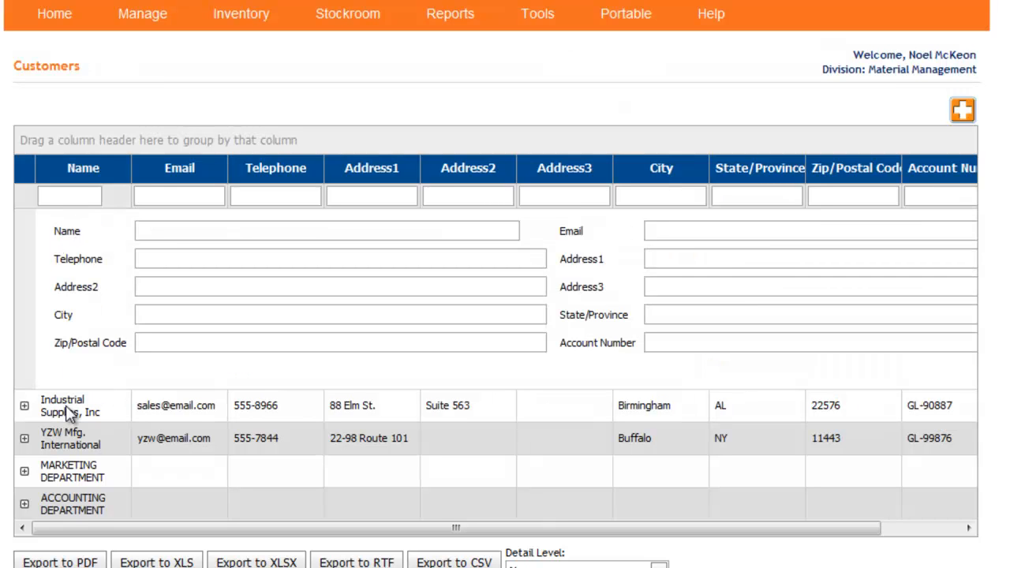
left_click(24, 471)
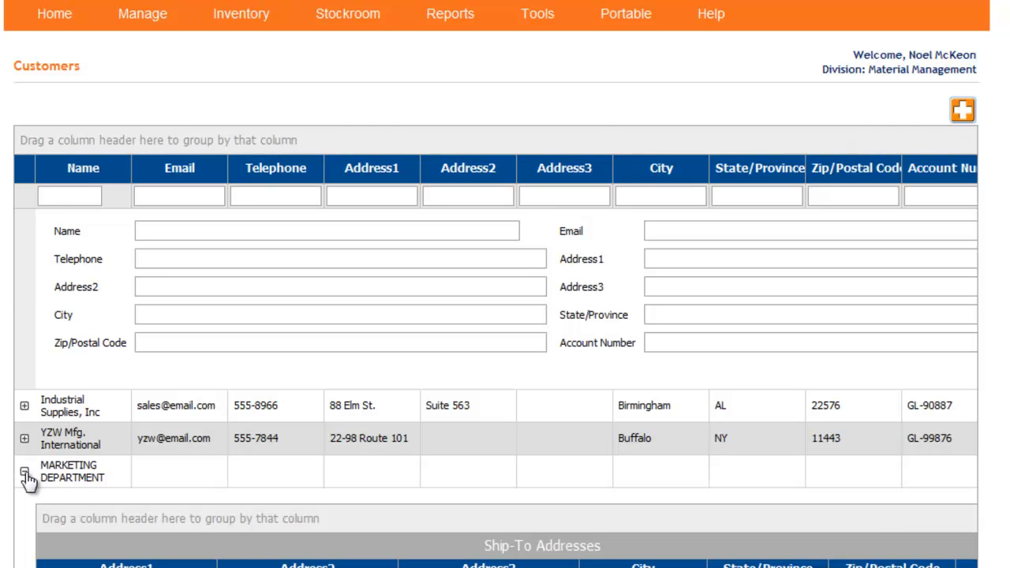
scroll(60, 478, "down", 2)
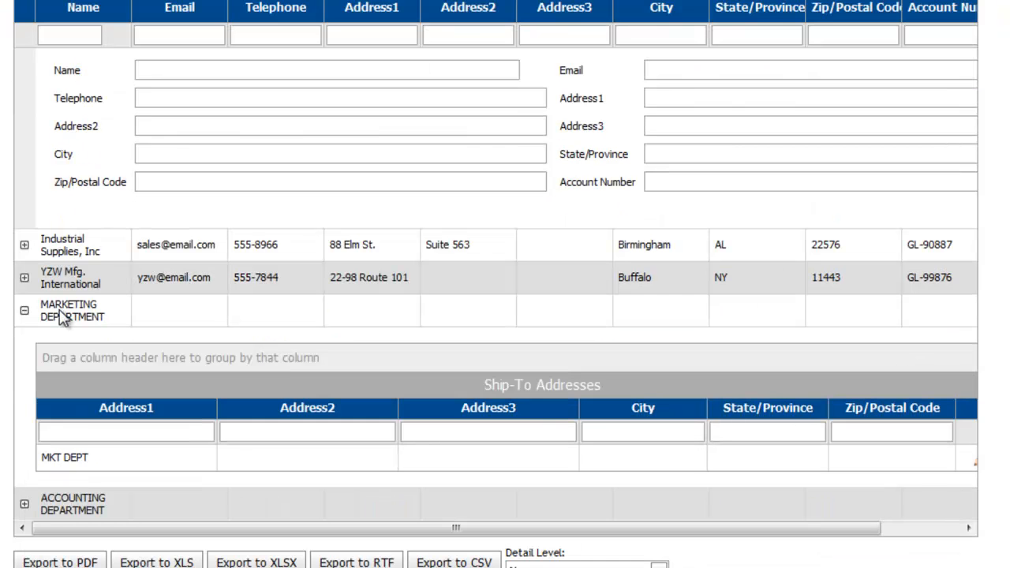
left_click(24, 504)
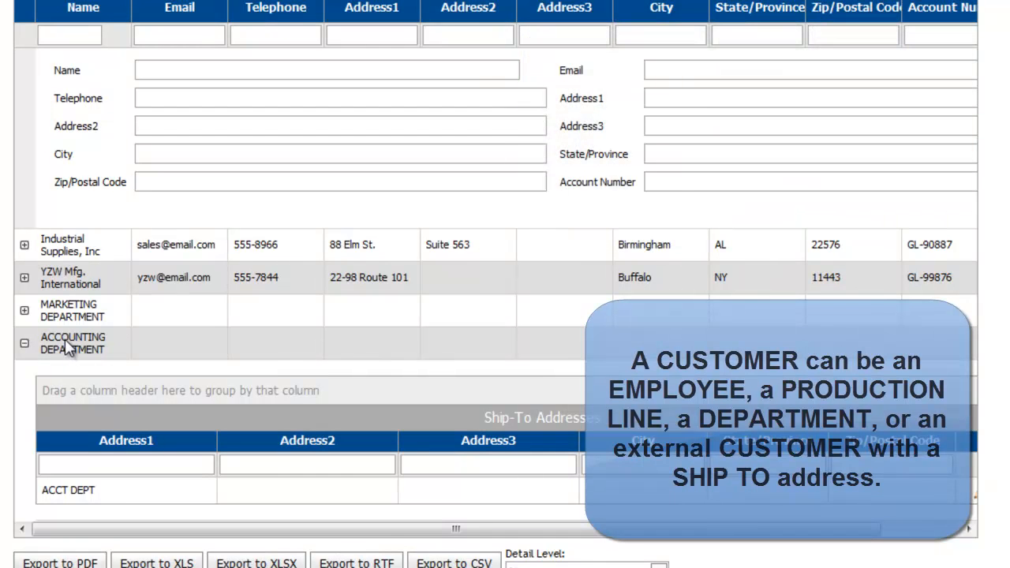
scroll(1, 361, "up", 3)
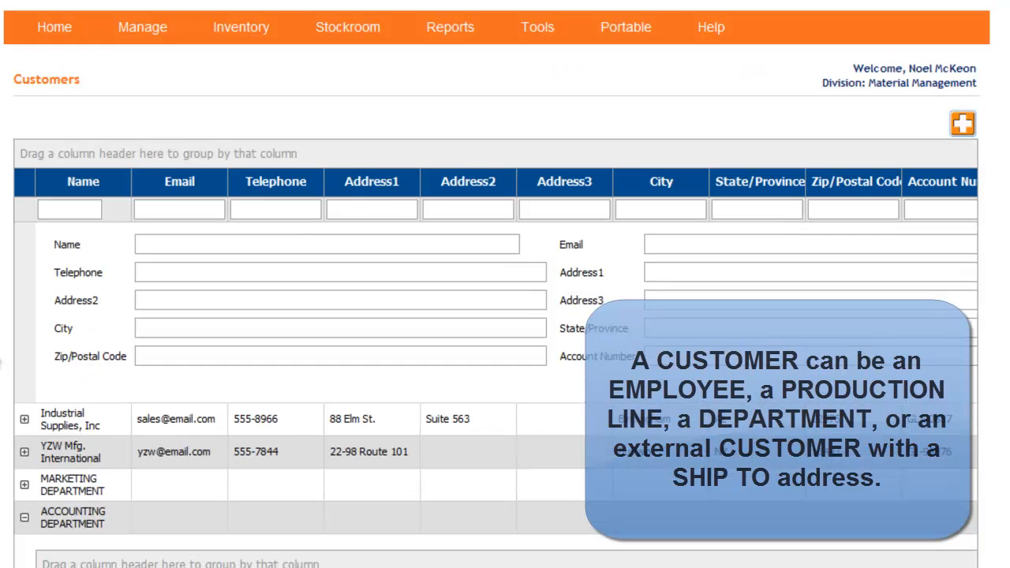
- Go to vendor management and expand the ACME Supplies vendor's details
mouse_move(138, 27)
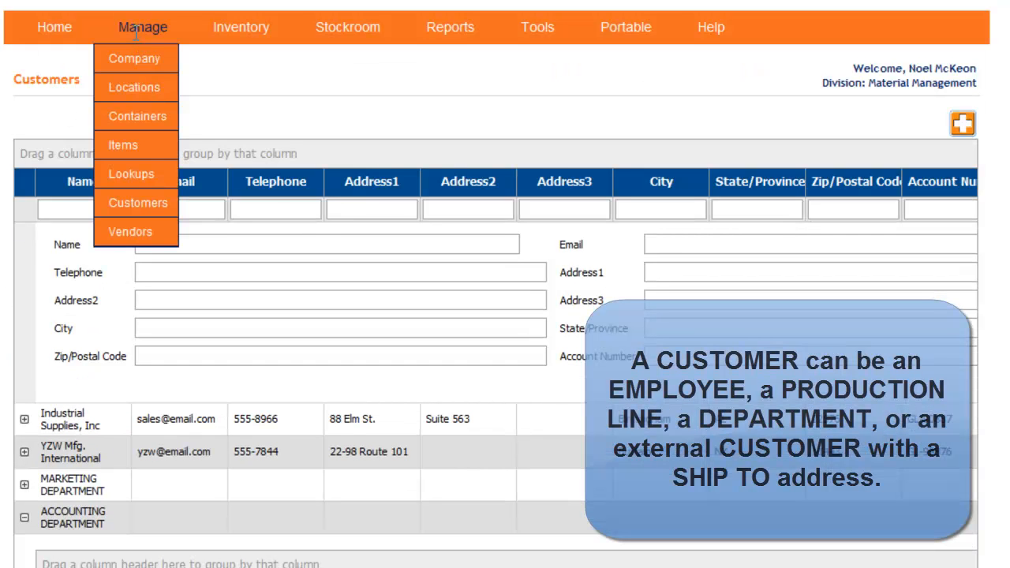
left_click(142, 238)
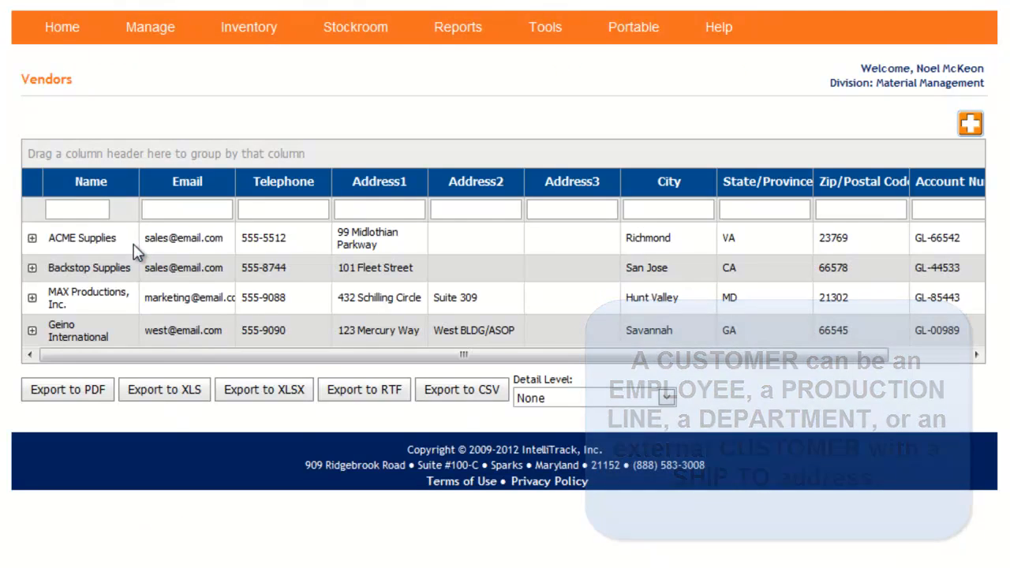
left_click(32, 238)
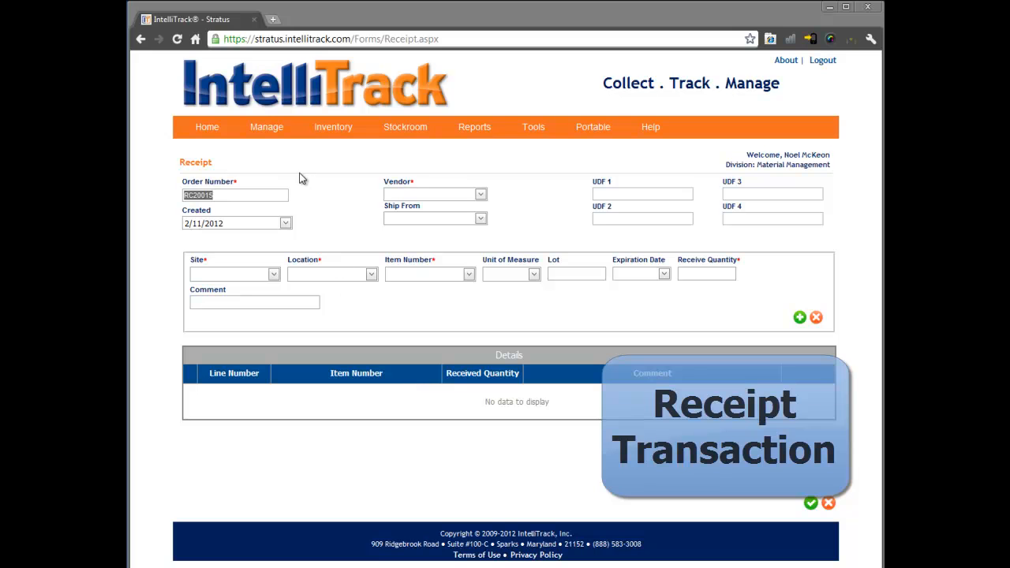
- Review the new receipt's order number and the calendar of its created date
mouse_move(266, 132)
mouse_move(411, 130)
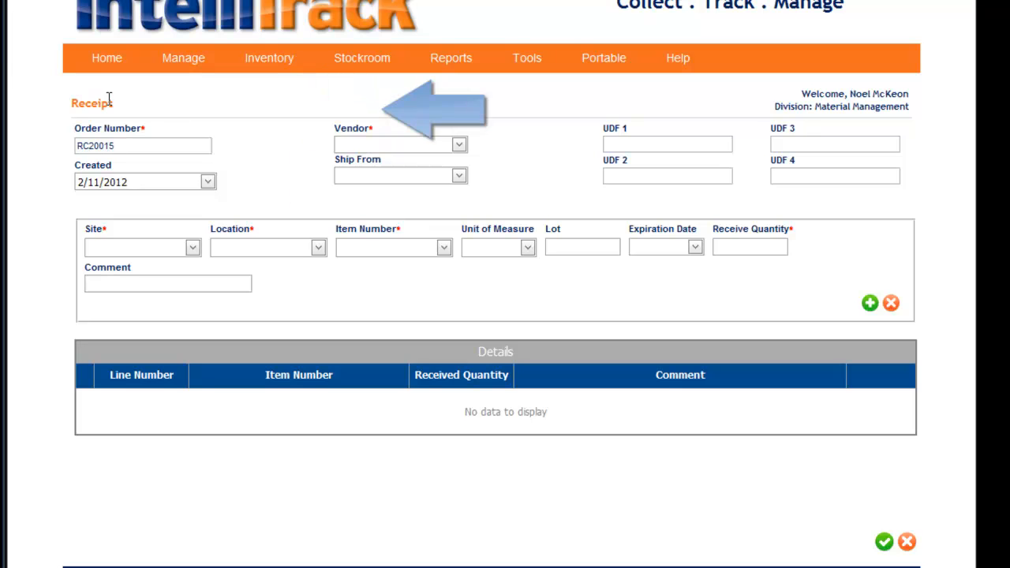
left_click_drag(137, 146, 56, 141)
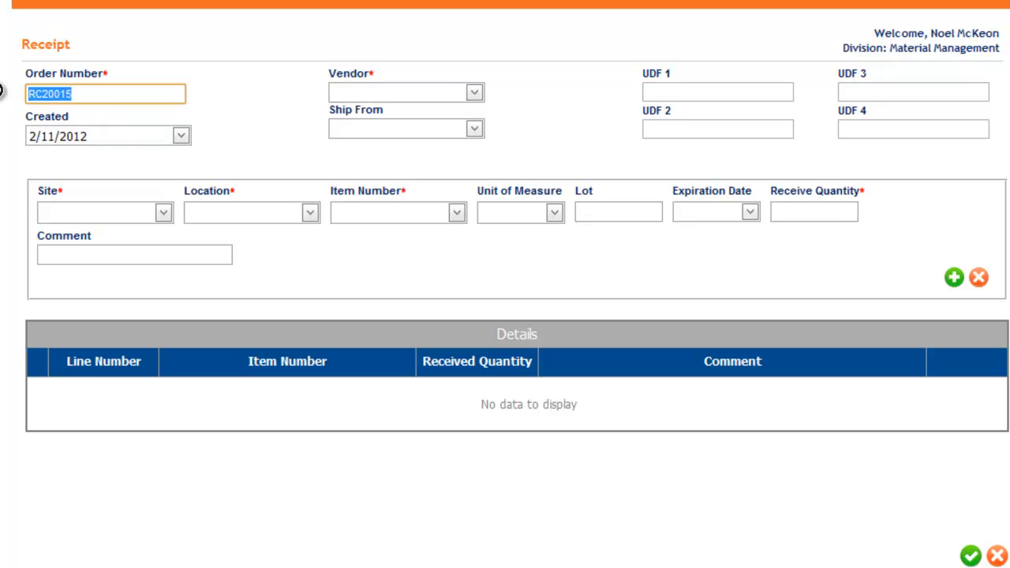
mouse_move(95, 100)
left_mouse_down()
mouse_move(45, 97)
mouse_move(85, 94)
left_mouse_up()
left_click(102, 136)
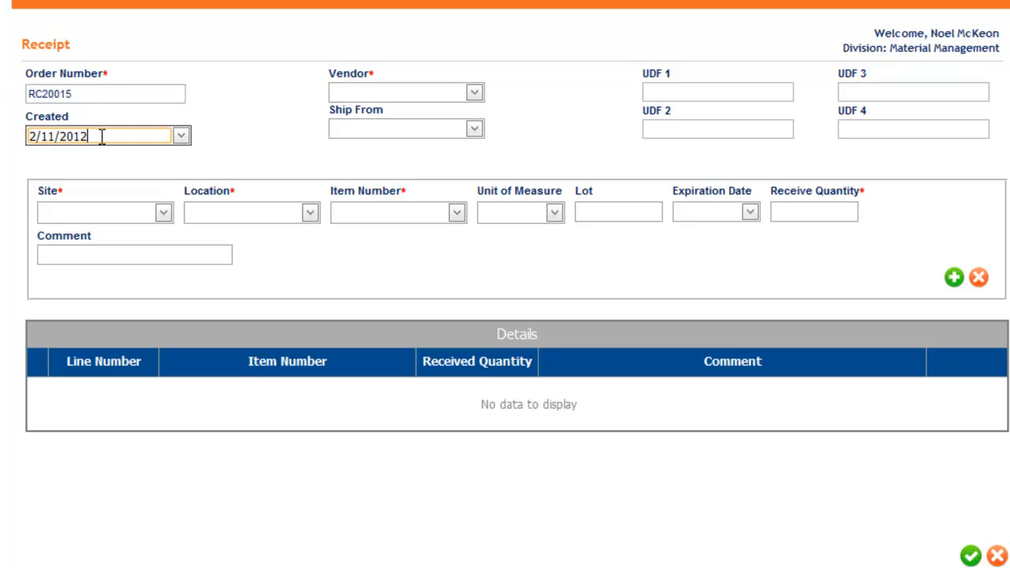
left_click(180, 138)
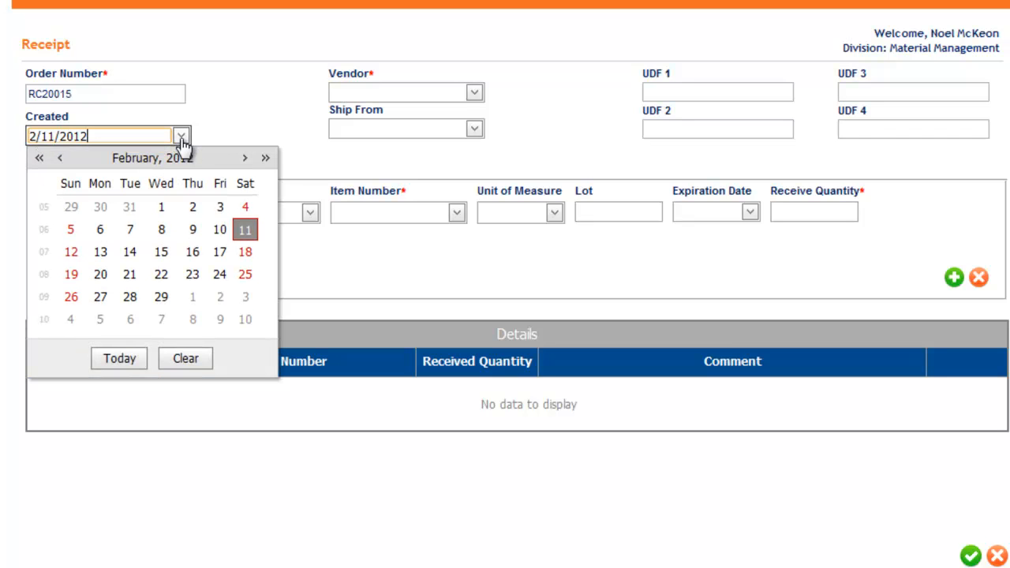
left_click(246, 131)
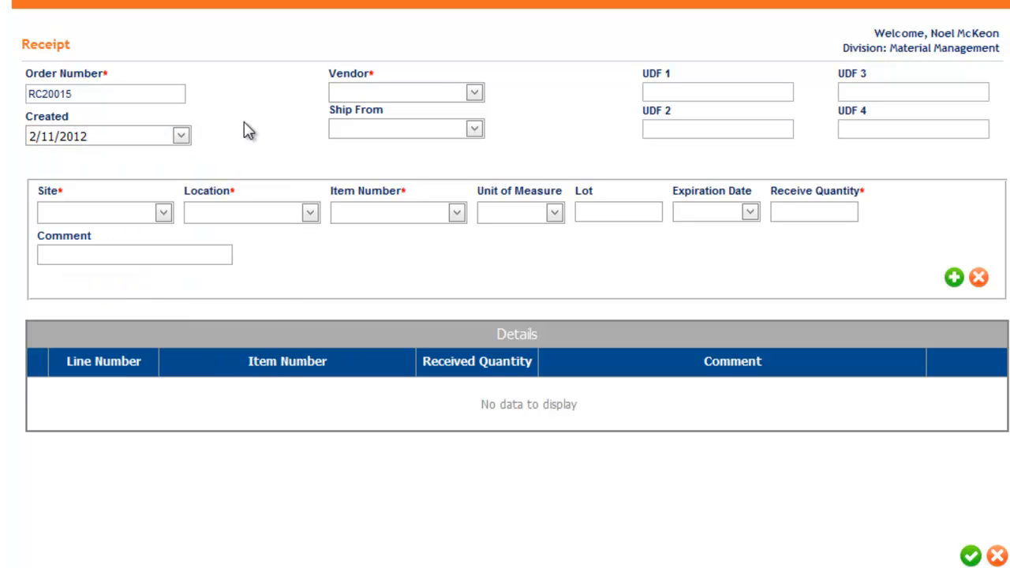
- Set the receipt's vendor to ACME Supplies and select the vendor's ship-from address
left_click(474, 94)
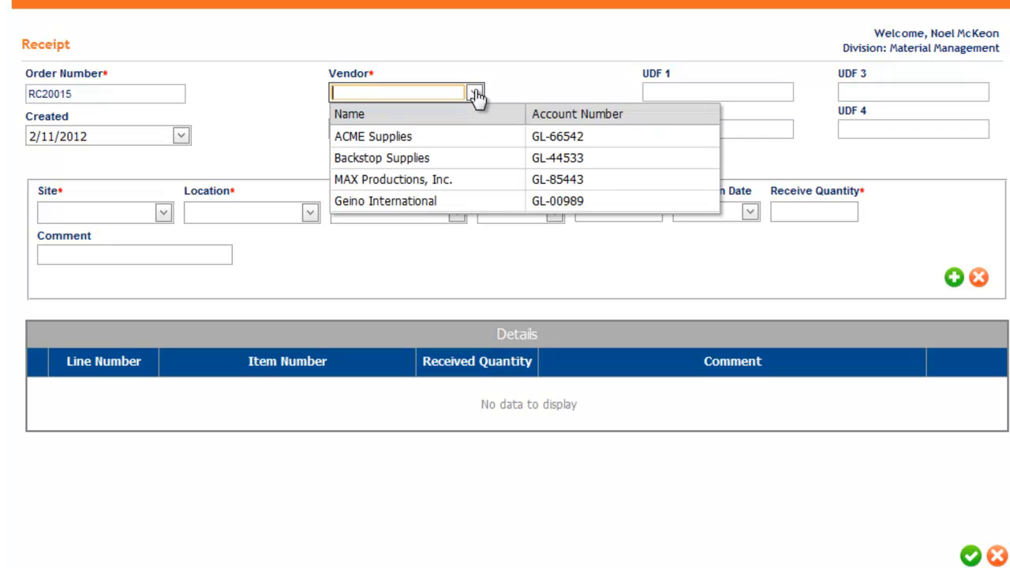
left_click(429, 140)
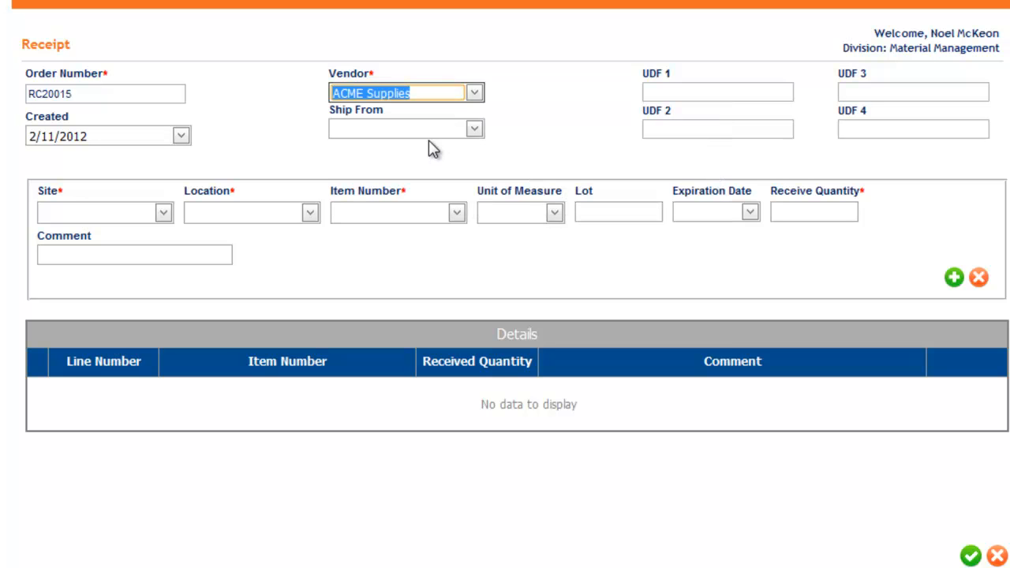
left_click(475, 131)
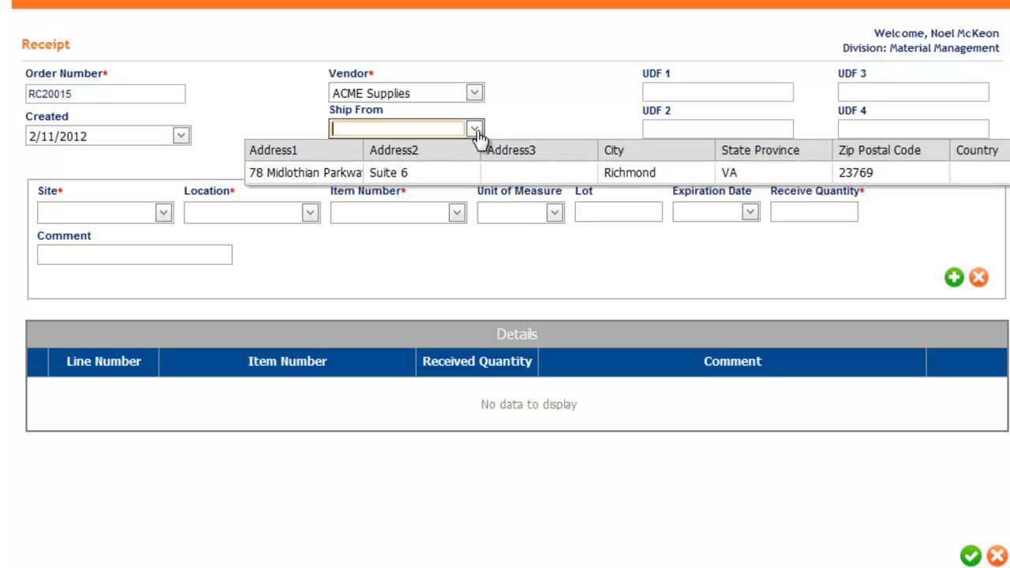
left_click(439, 171)
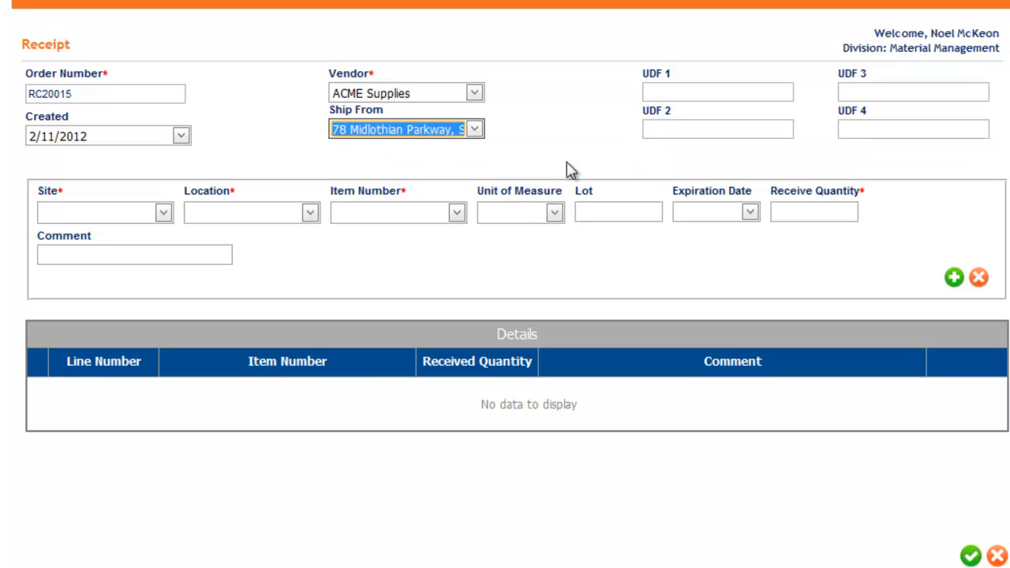
- Look over the receipt's four user defined fields, UDF 1 to UDF 4
left_click(663, 92)
left_click(851, 88)
left_click(734, 131)
left_click(859, 129)
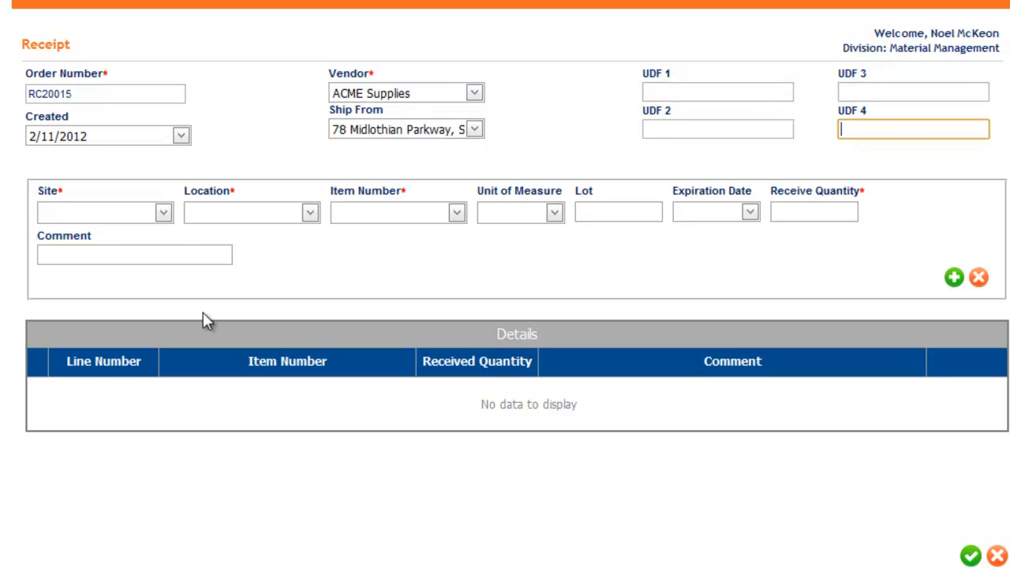
- Set the receipt line's site to MAIN BUILDING and its location to 1-01
left_click(162, 213)
left_click(115, 259)
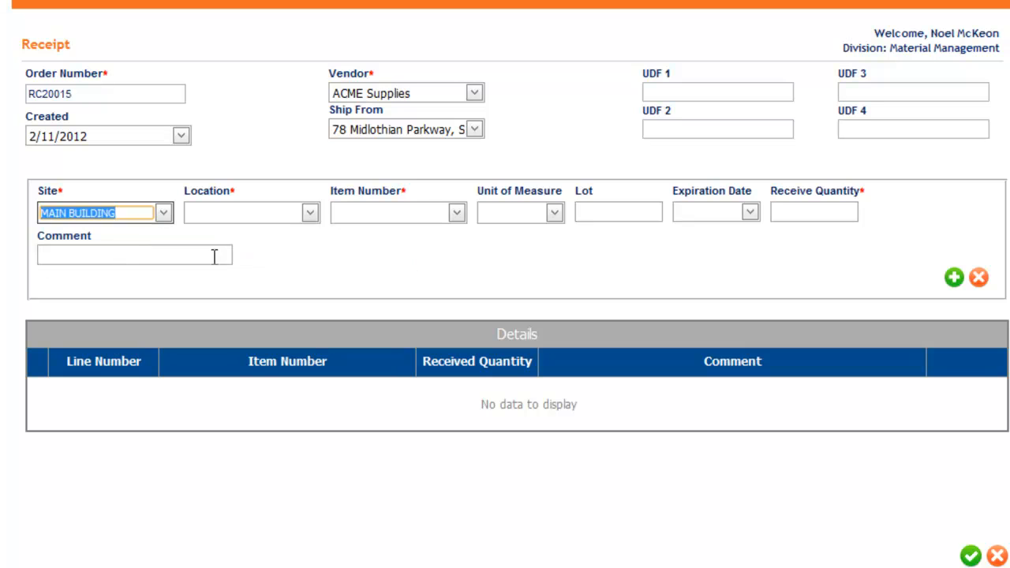
left_click(310, 213)
left_click(279, 255)
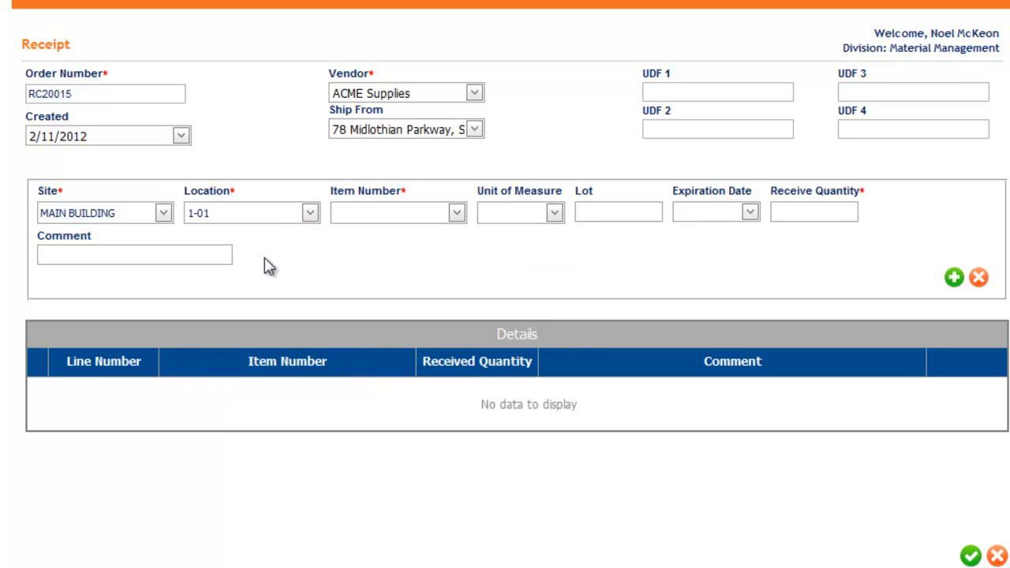
- Add a receipt line for item 1001 (Vacuum) with unit of measure EACH, lot A23 and receive quantity 3
left_click(457, 215)
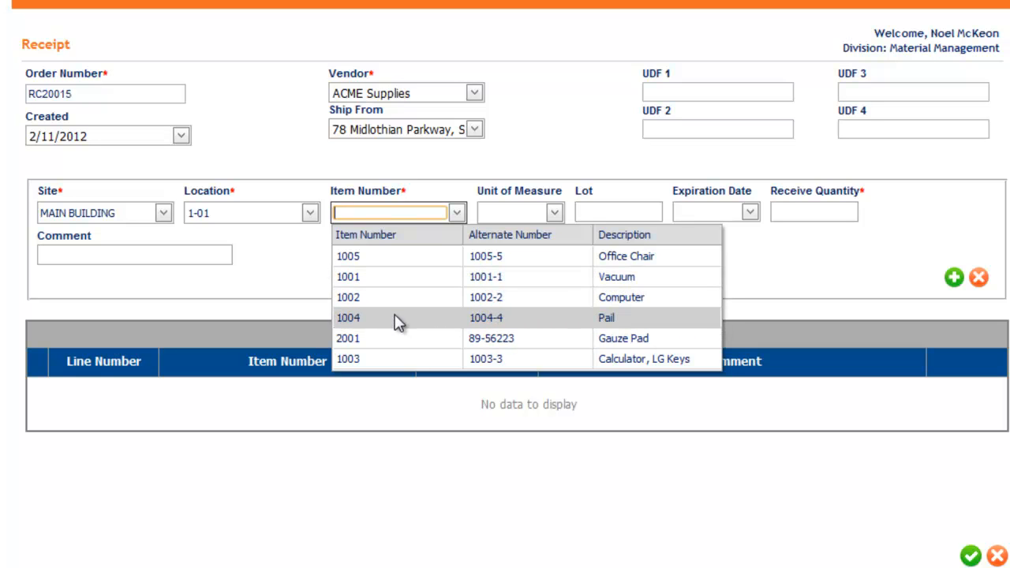
left_click(396, 283)
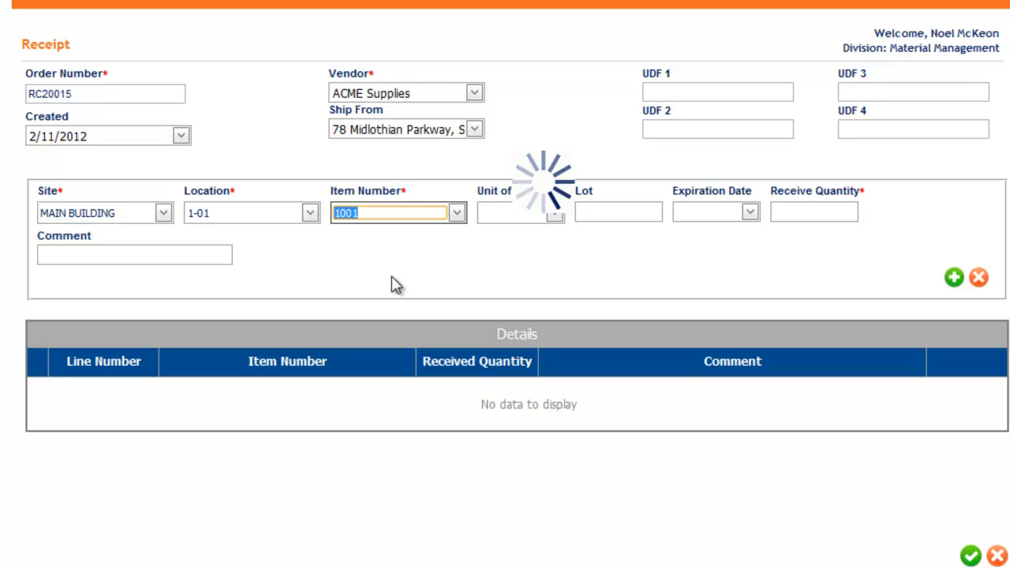
left_click(555, 215)
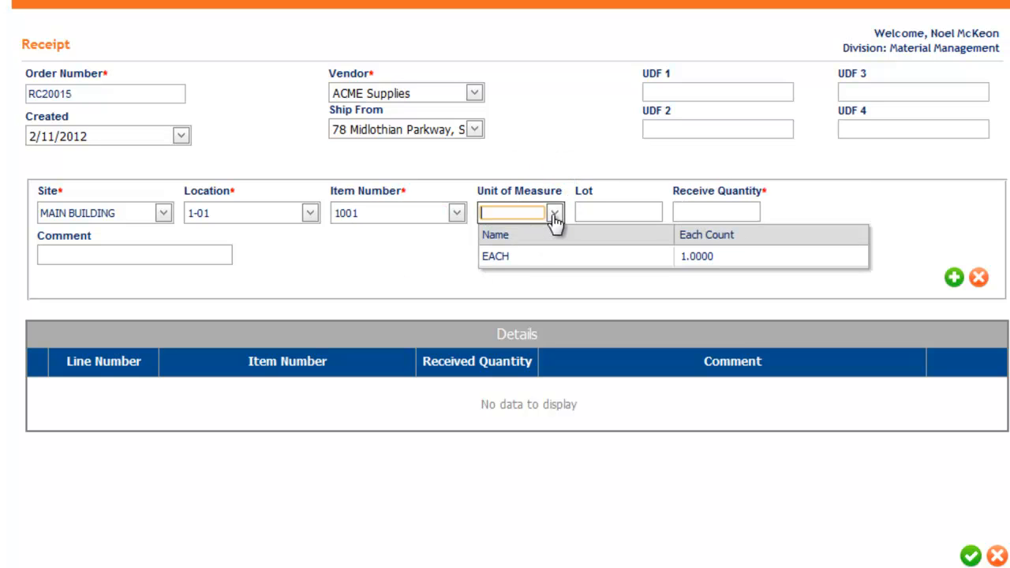
left_click(517, 256)
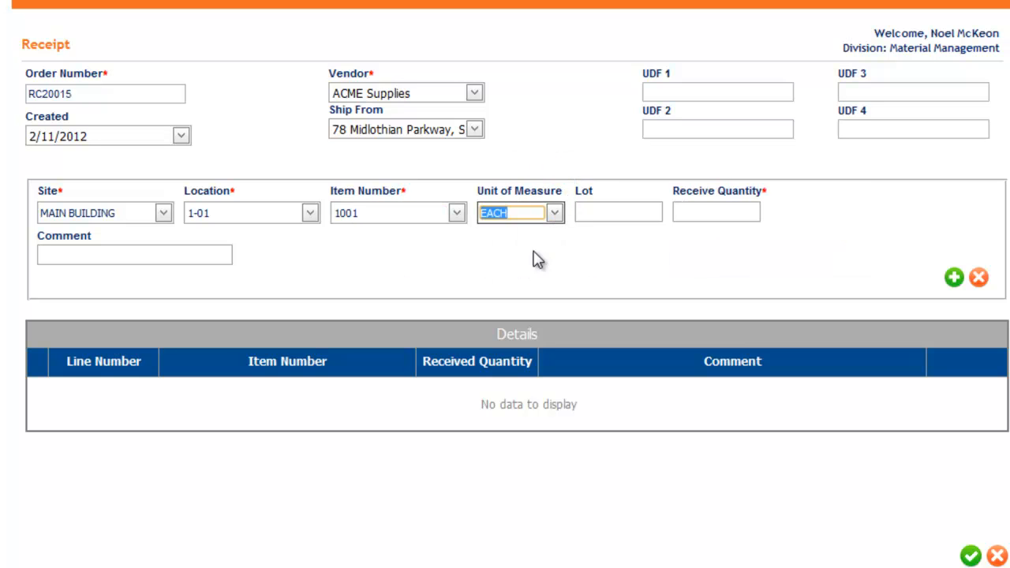
left_click(608, 210)
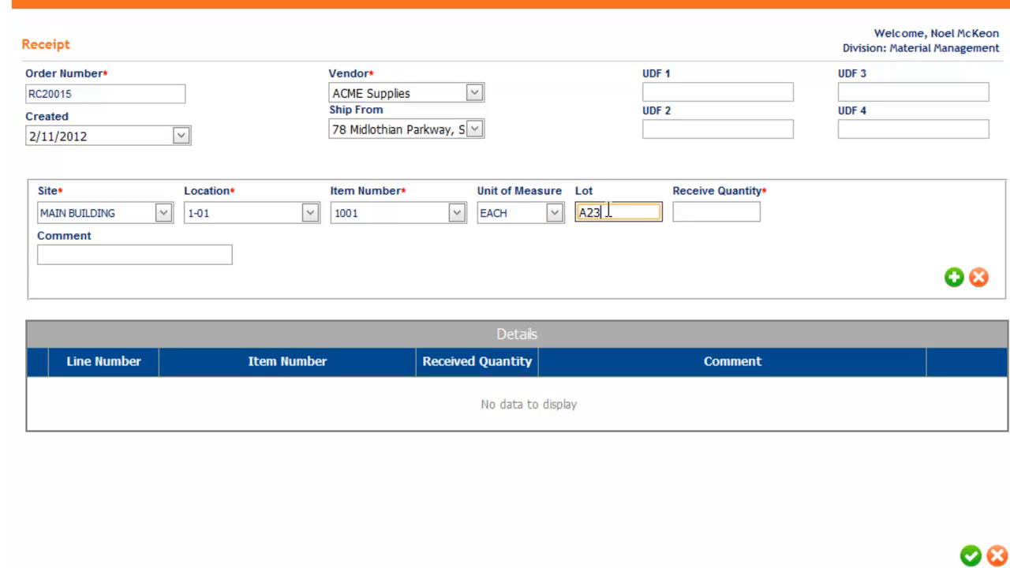
left_click(683, 212)
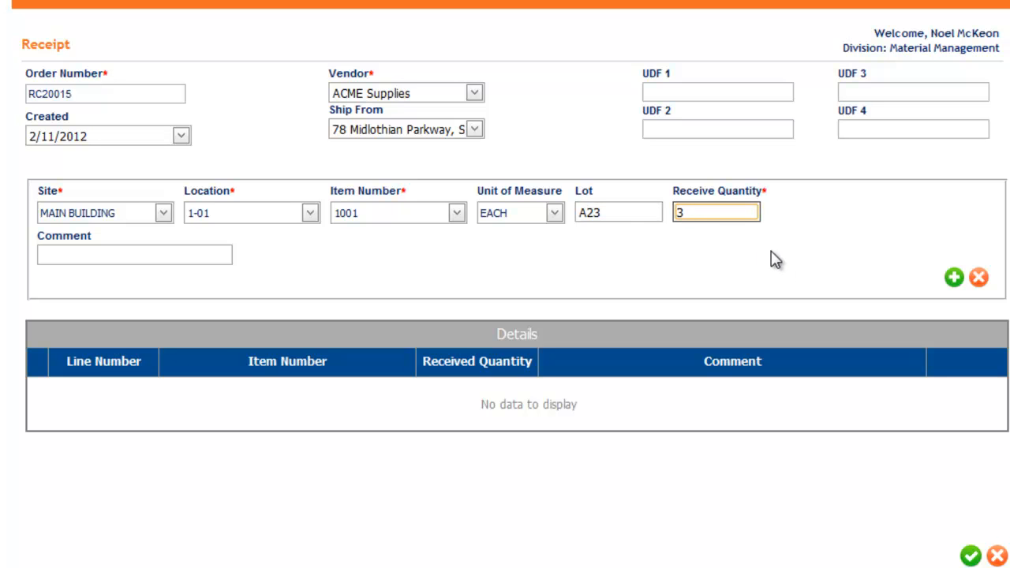
left_click(148, 253)
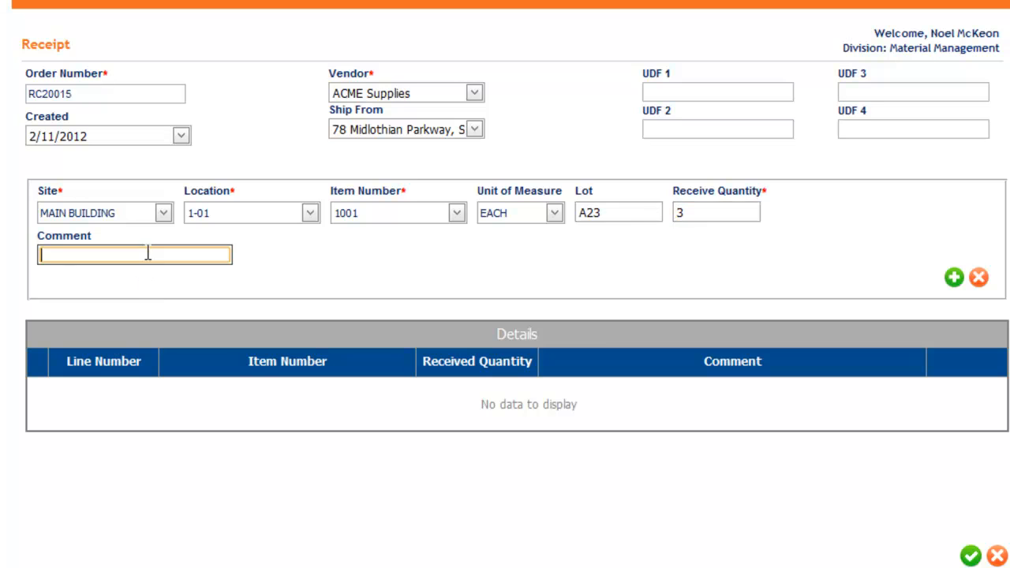
left_click(953, 277)
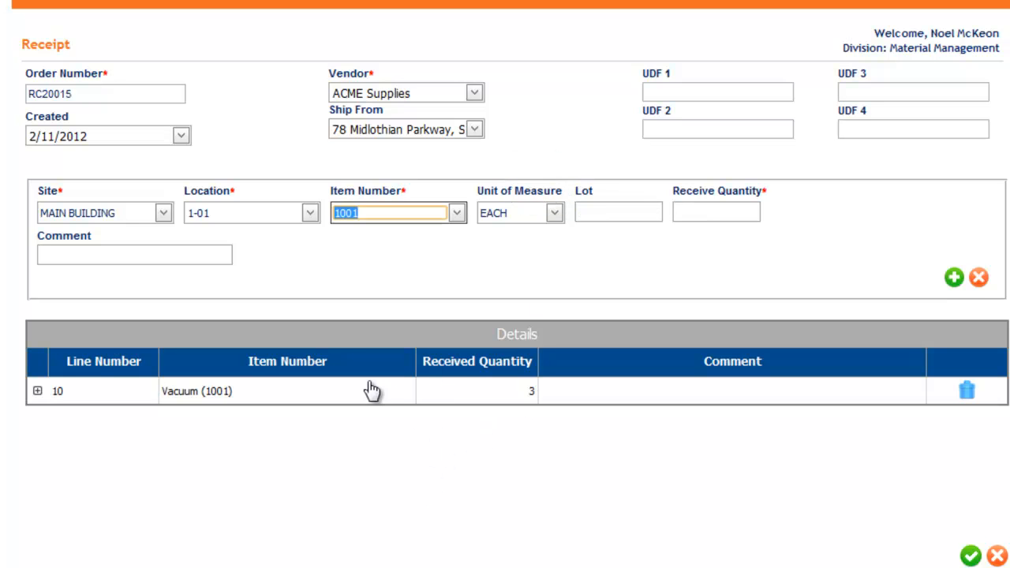
- Add a receipt line for item 1004 (Pail) with unit of measure EACH and receive quantity 10
left_click(457, 213)
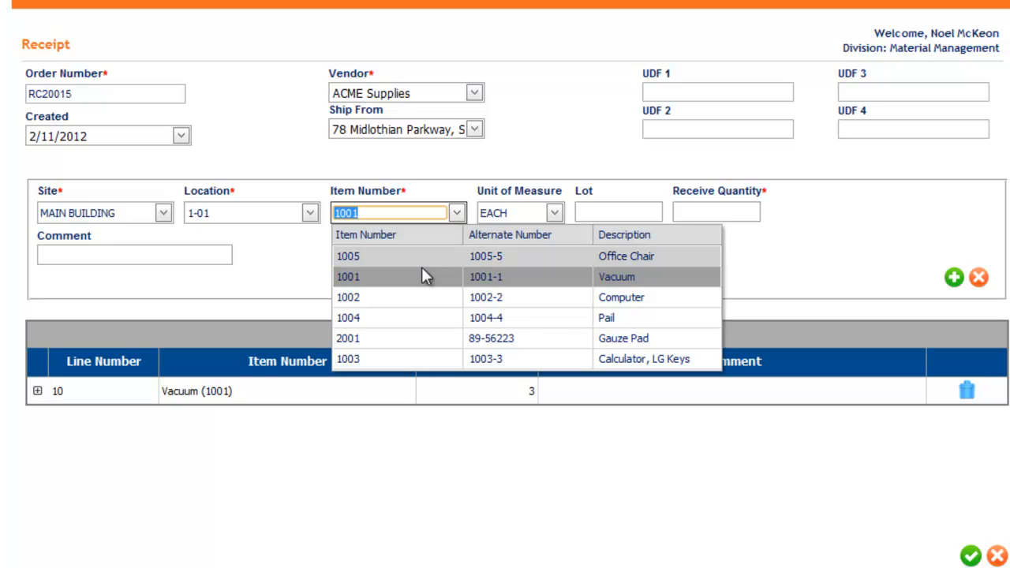
left_click(388, 319)
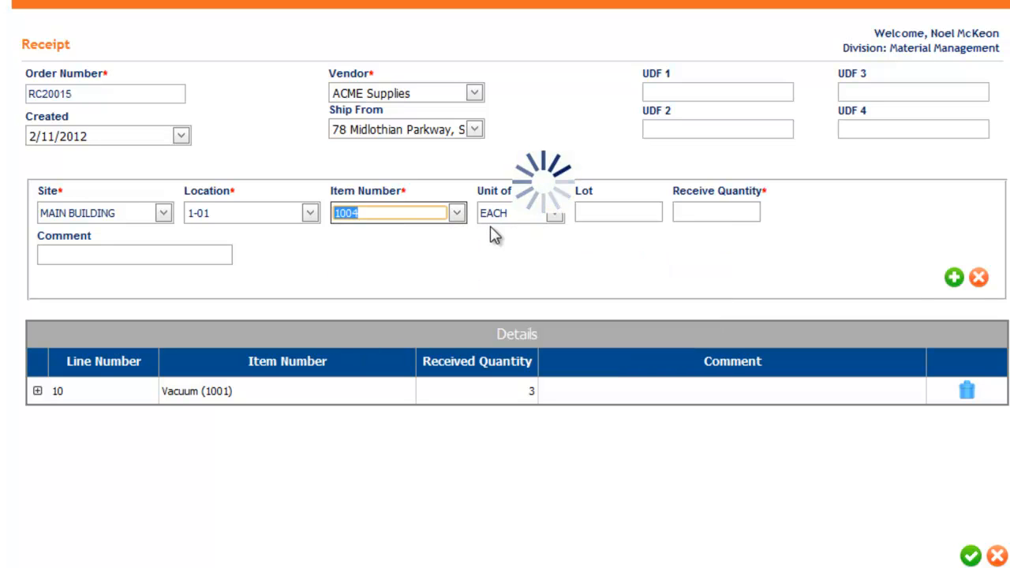
left_click(554, 213)
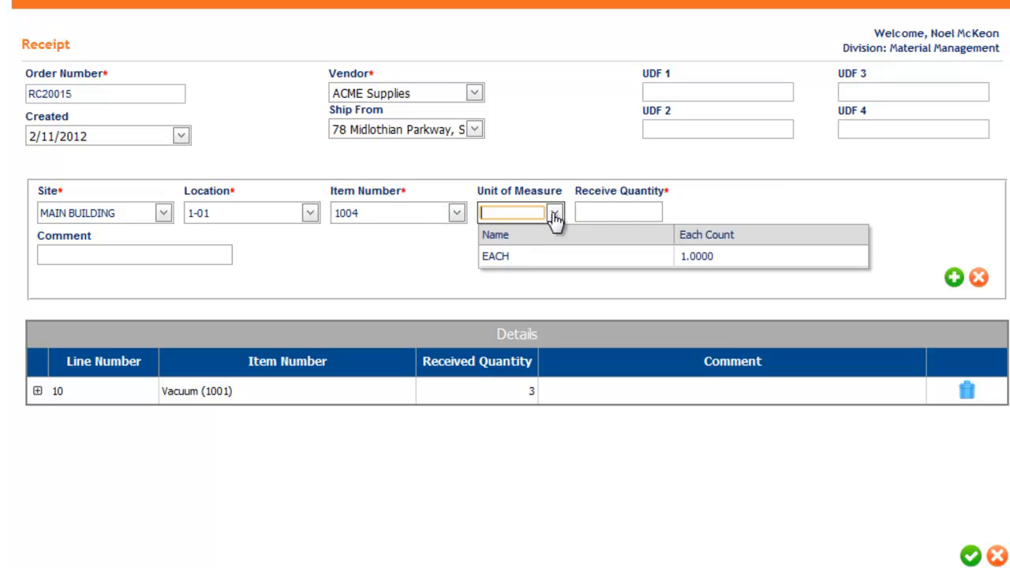
left_click(522, 257)
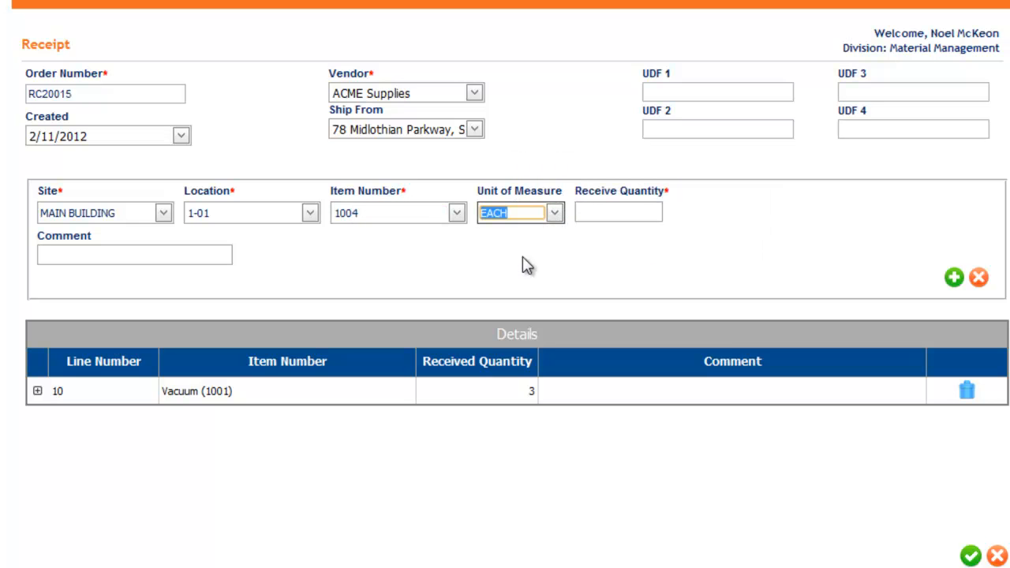
left_click(613, 211)
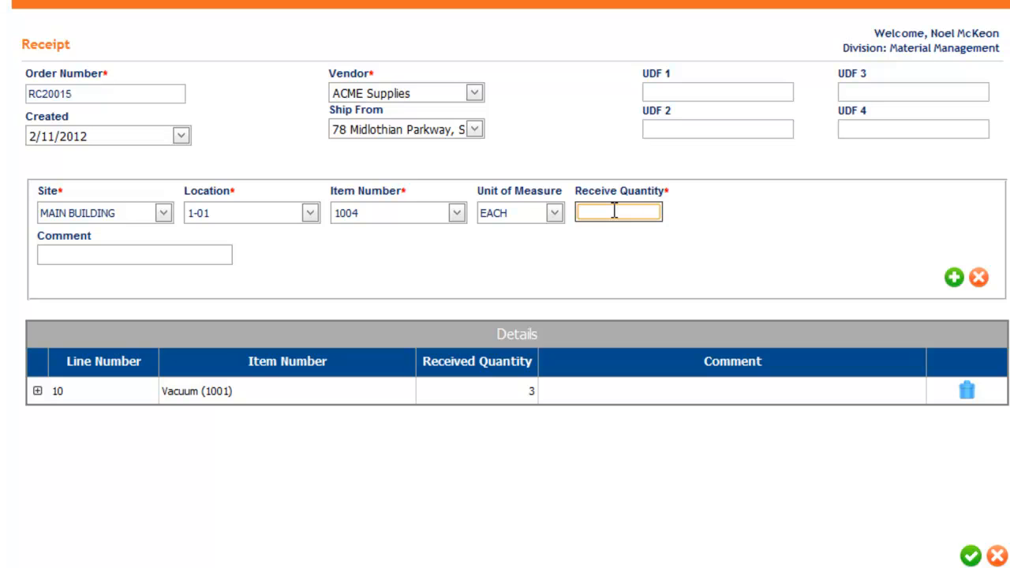
type("10")
left_click(954, 277)
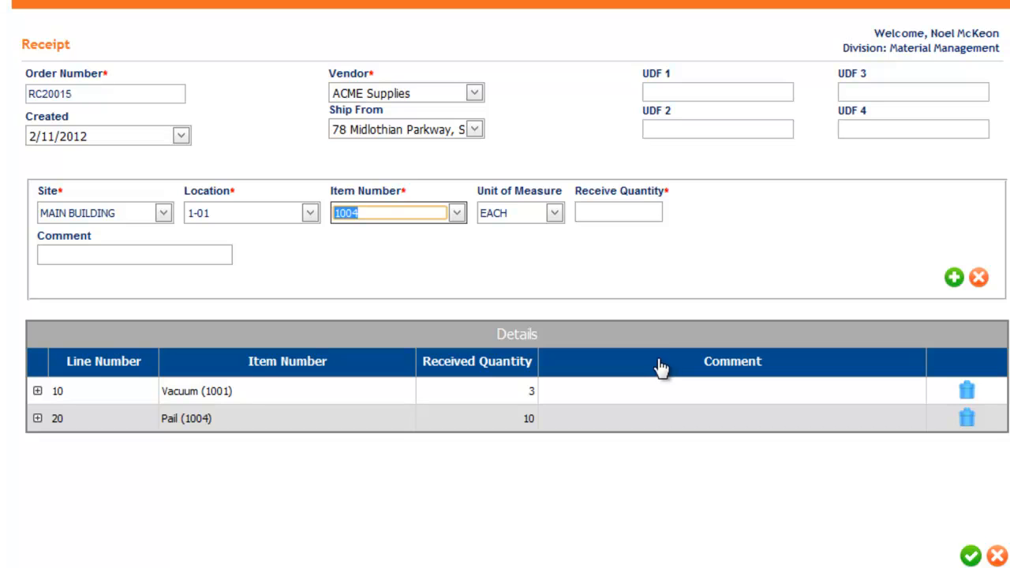
- Add a receipt line for item 2001 (Gauze Pad) in EACH, lot 23, receive quantity 5, and save the receipt
left_click(456, 214)
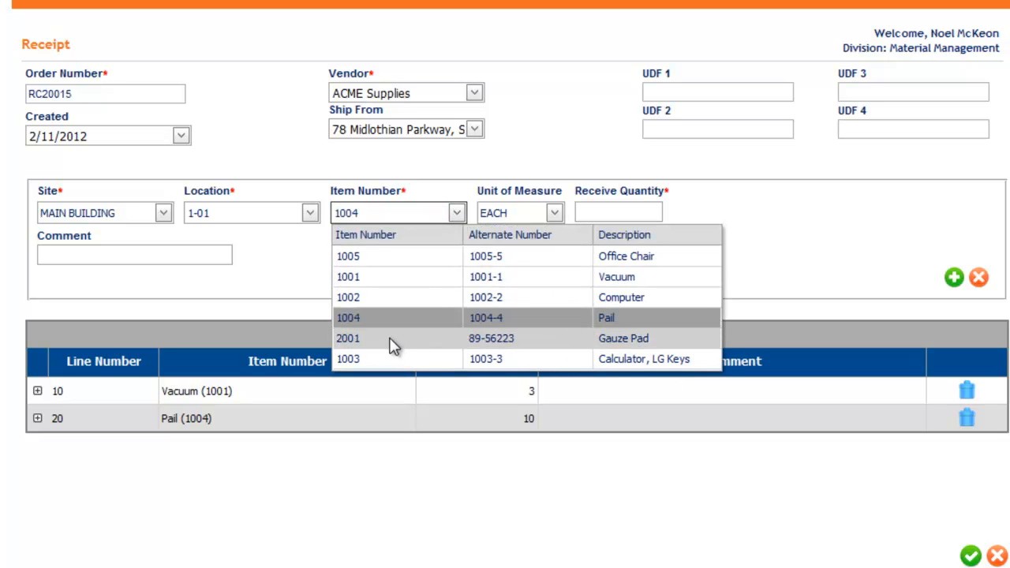
left_click(392, 341)
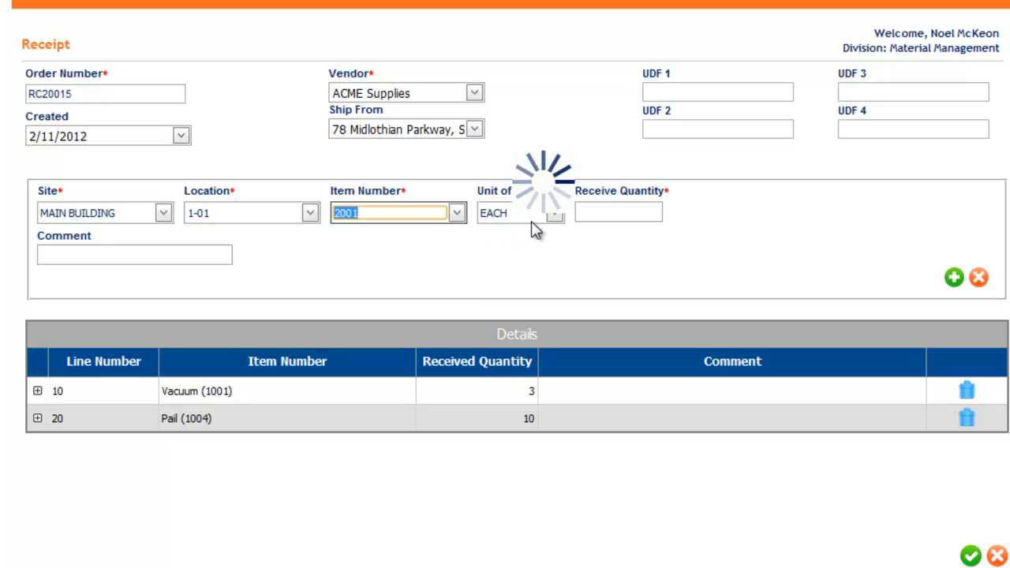
left_click(554, 214)
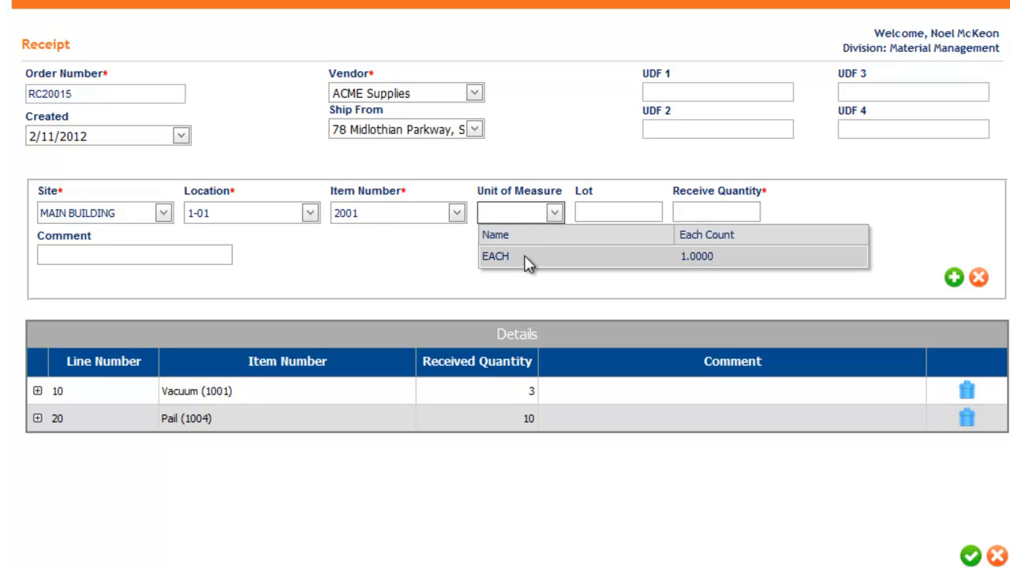
left_click(525, 261)
left_click(600, 212)
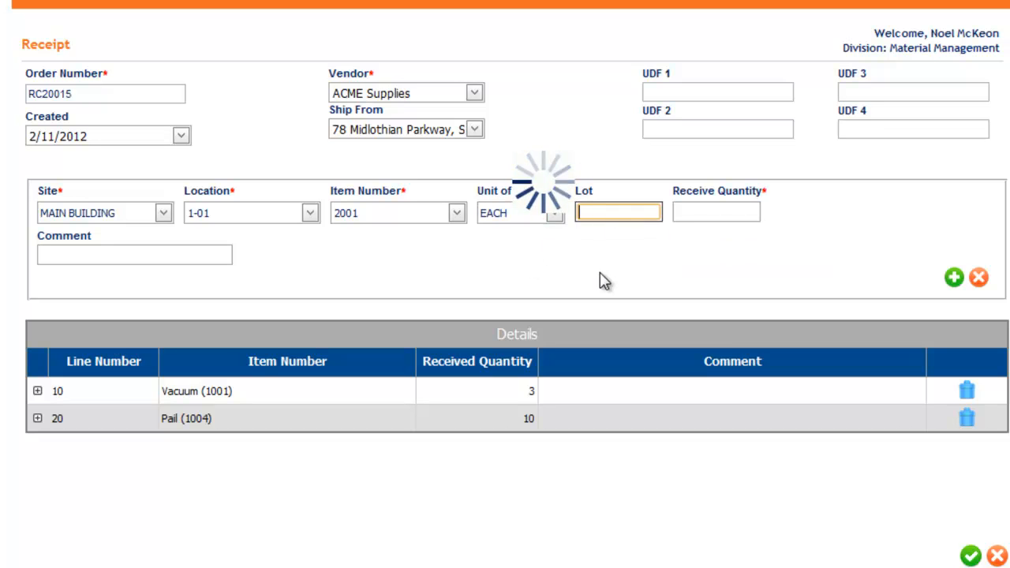
left_click(600, 212)
type("23")
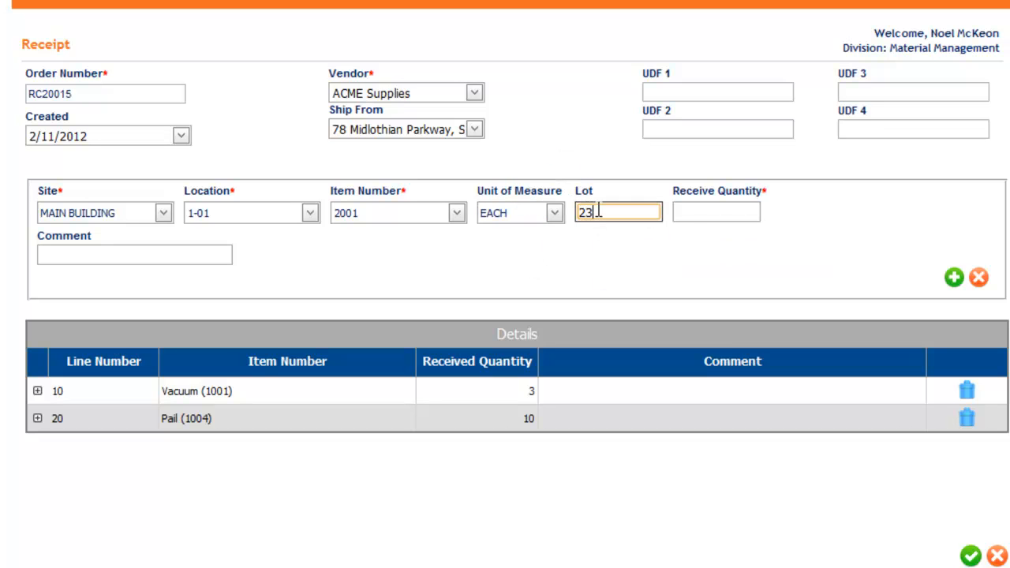
left_click(705, 212)
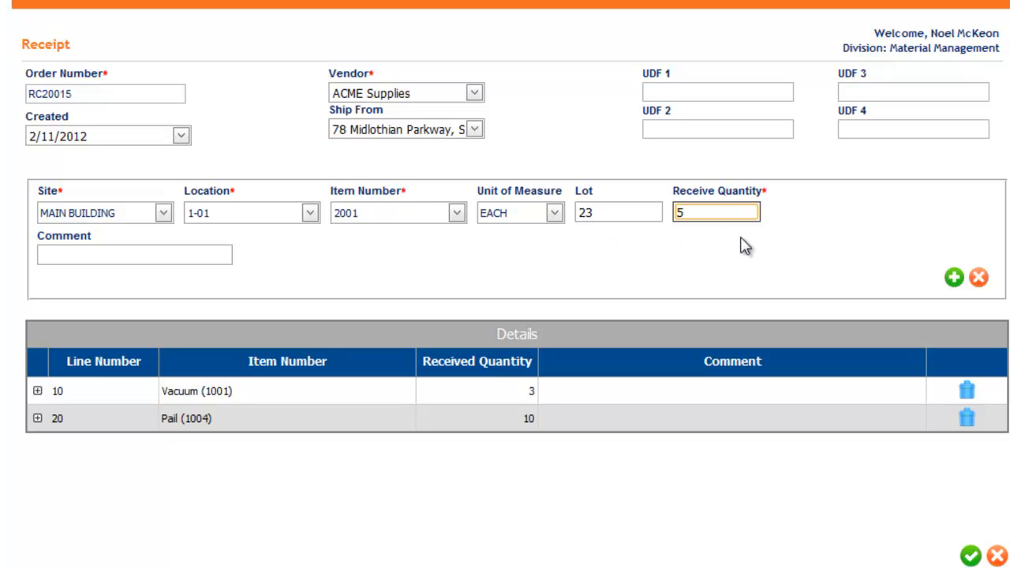
left_click(953, 278)
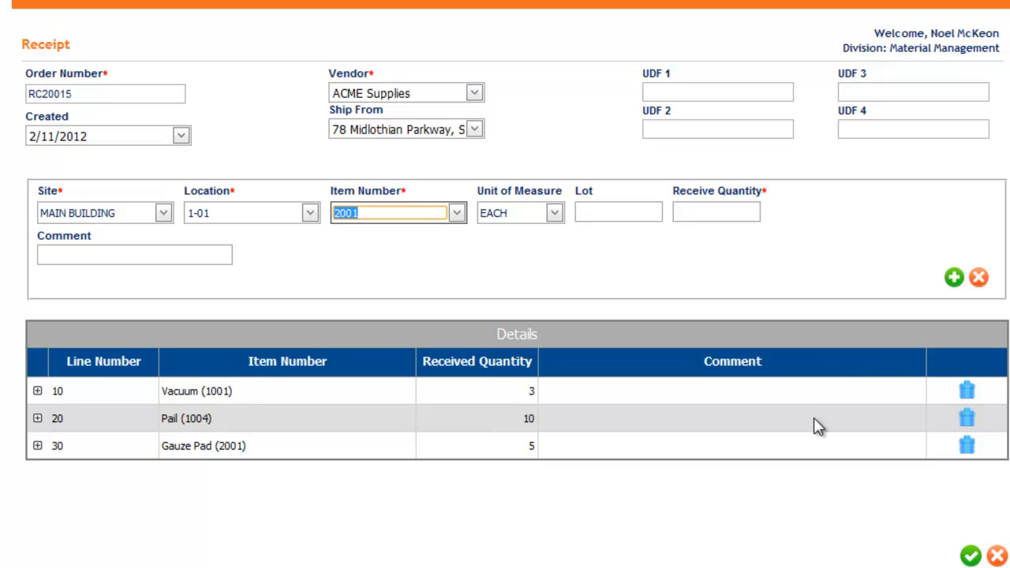
left_click(971, 556)
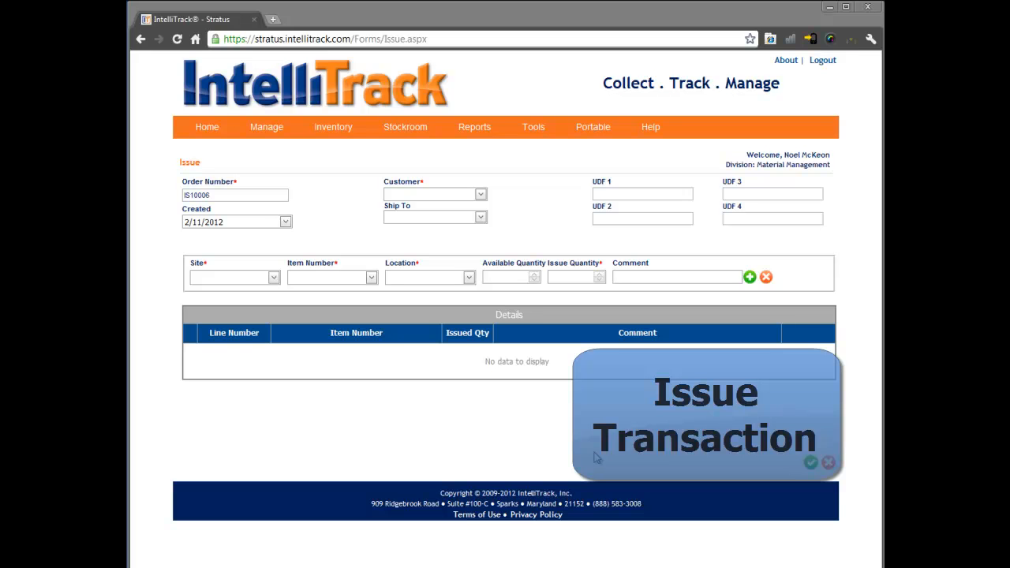
- Set the issue transaction's customer to Industrial Supplies, Inc and select the customer's first listed ship-to address
mouse_move(335, 129)
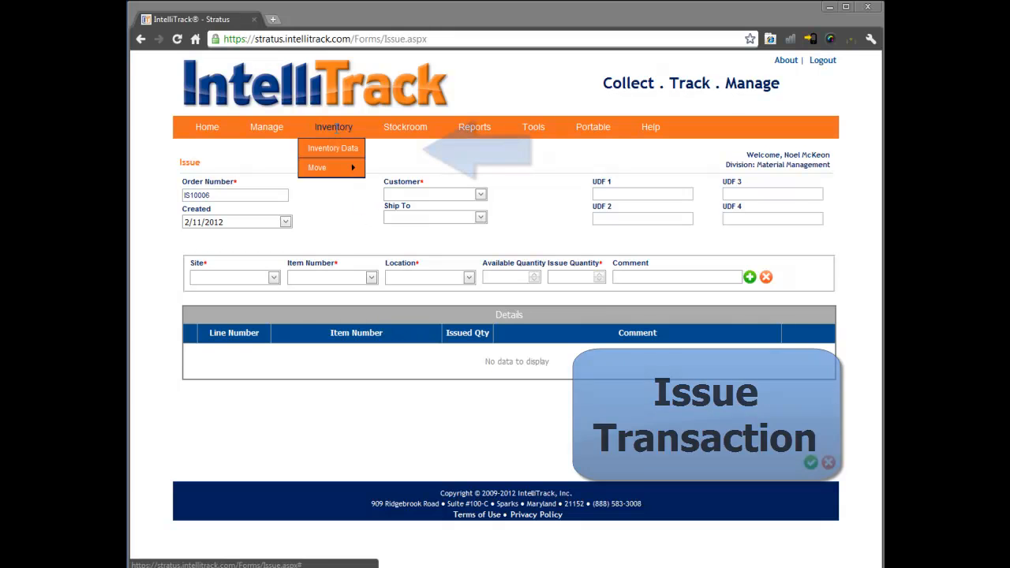
mouse_move(403, 129)
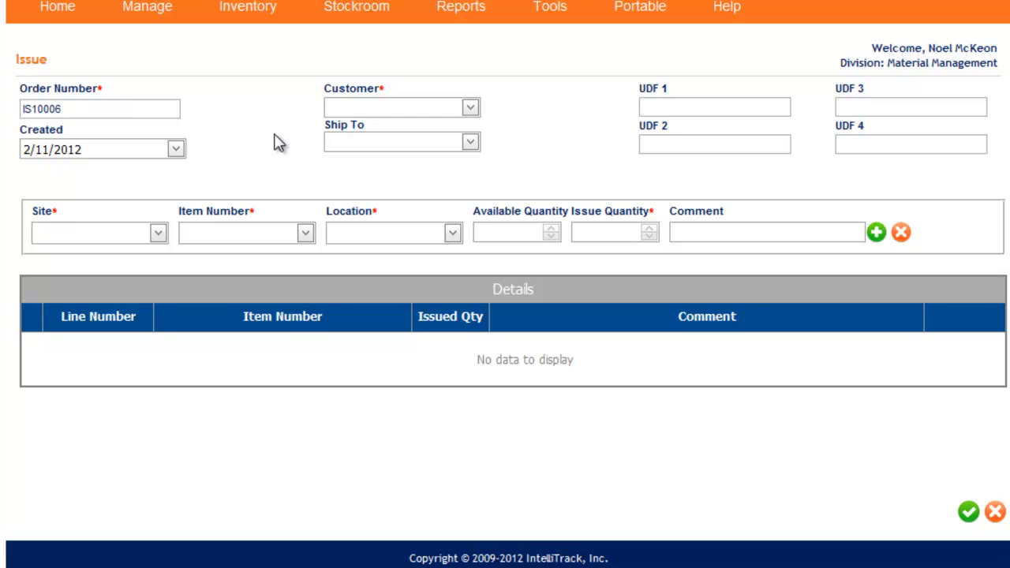
left_click(470, 108)
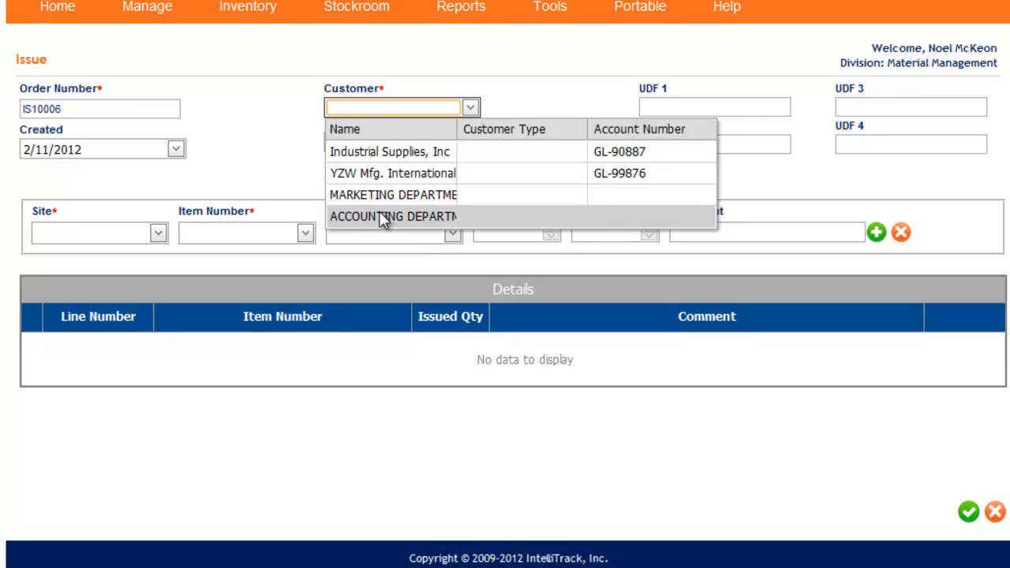
left_click(378, 152)
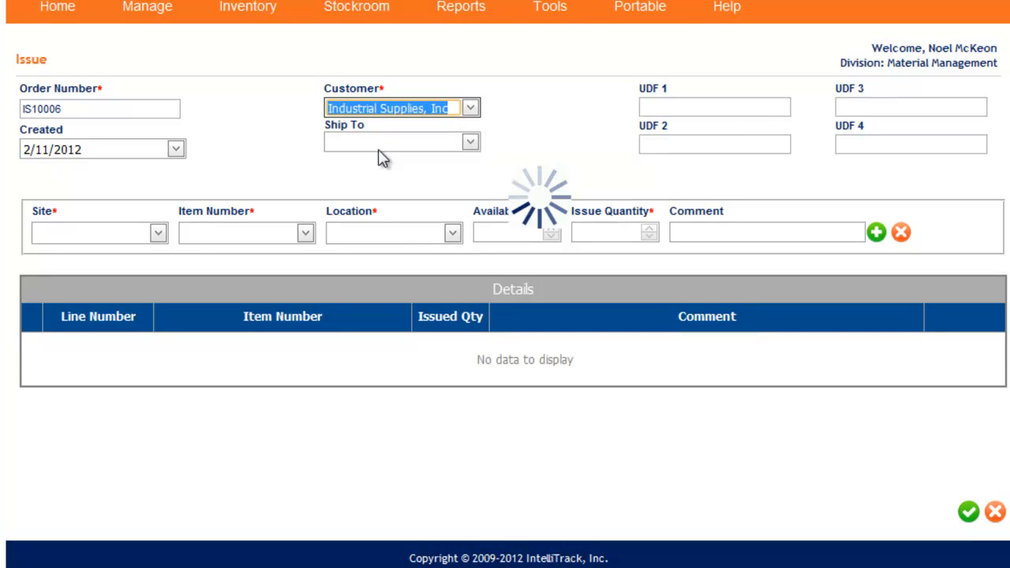
left_click(470, 142)
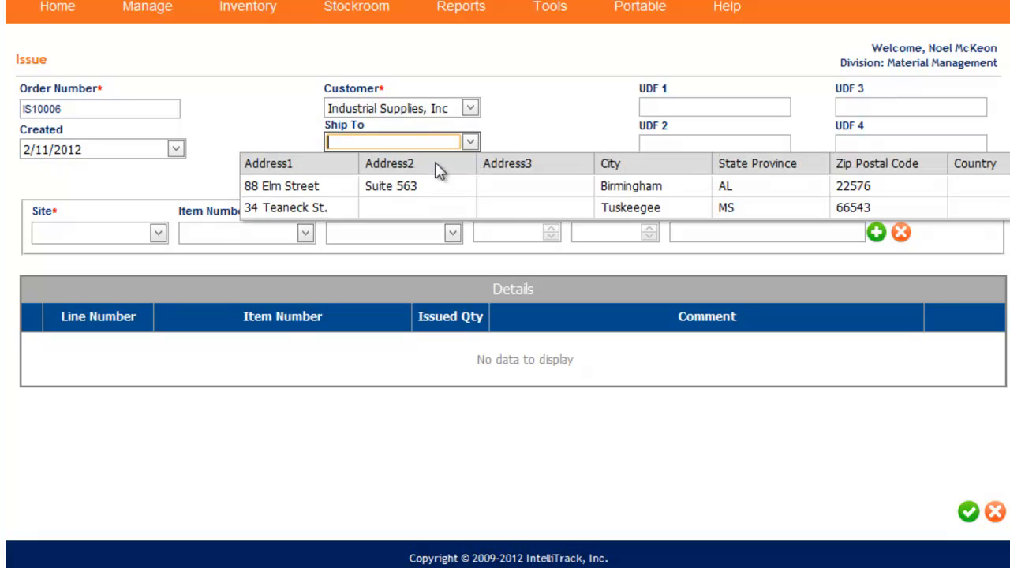
left_click(355, 186)
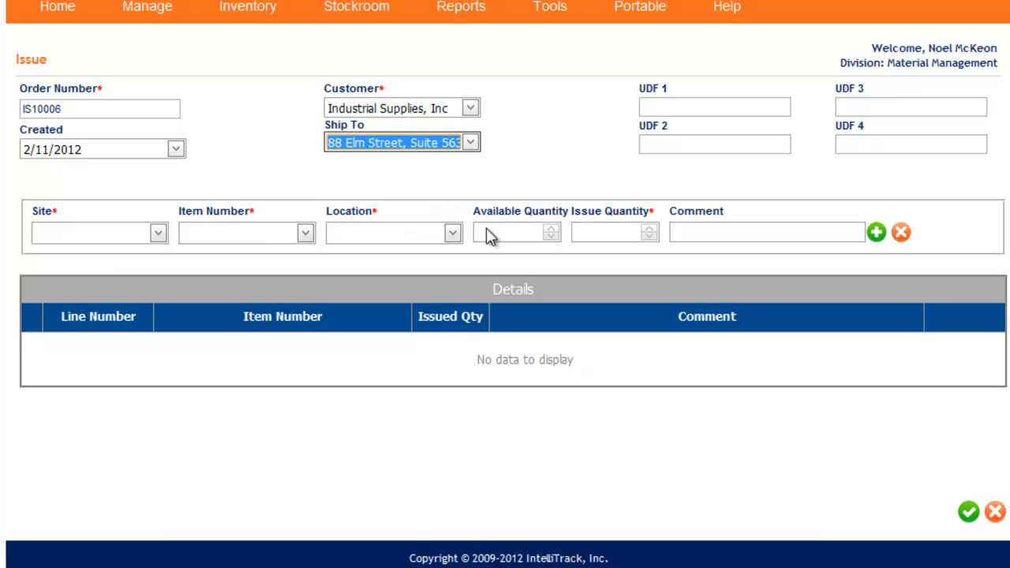
- Look over the issue's four user defined fields, UDF 1 to UDF 4
left_click(656, 104)
left_click(648, 144)
left_click(832, 103)
left_click(839, 139)
- Set the issue line's site to MAIN BUILDING and its item number to 1001 (Vacuum)
left_click(158, 233)
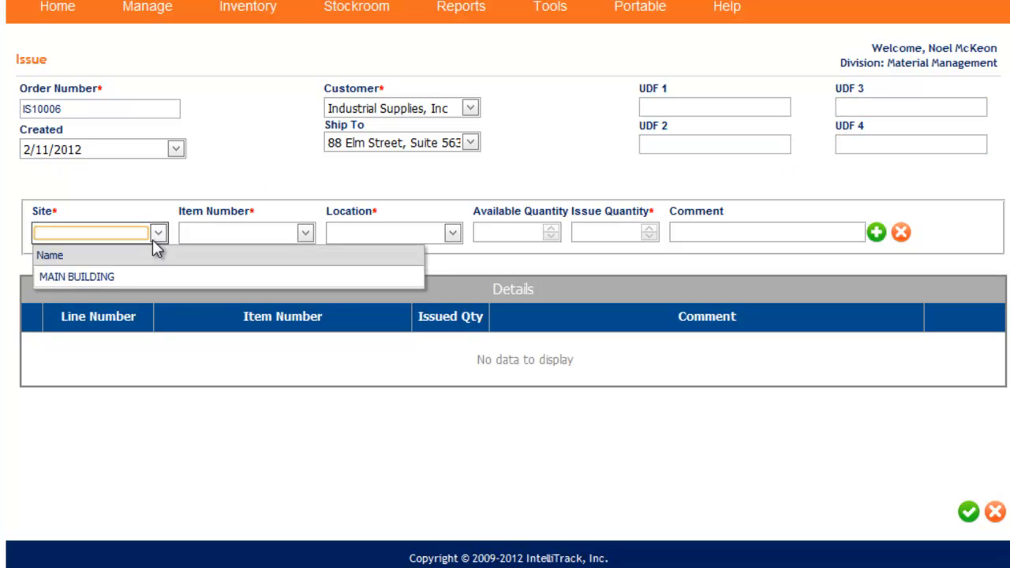
left_click(125, 275)
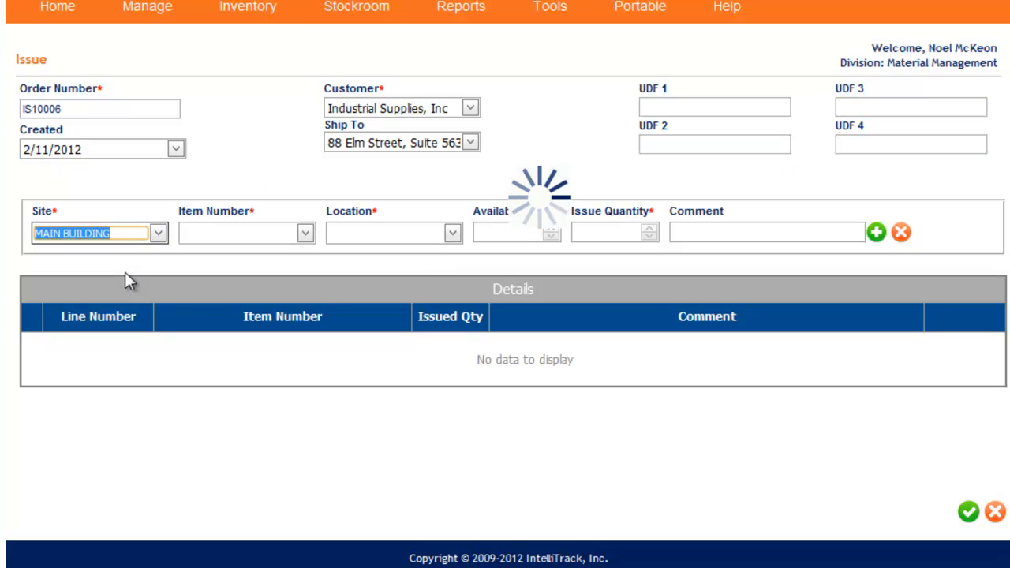
left_click(304, 234)
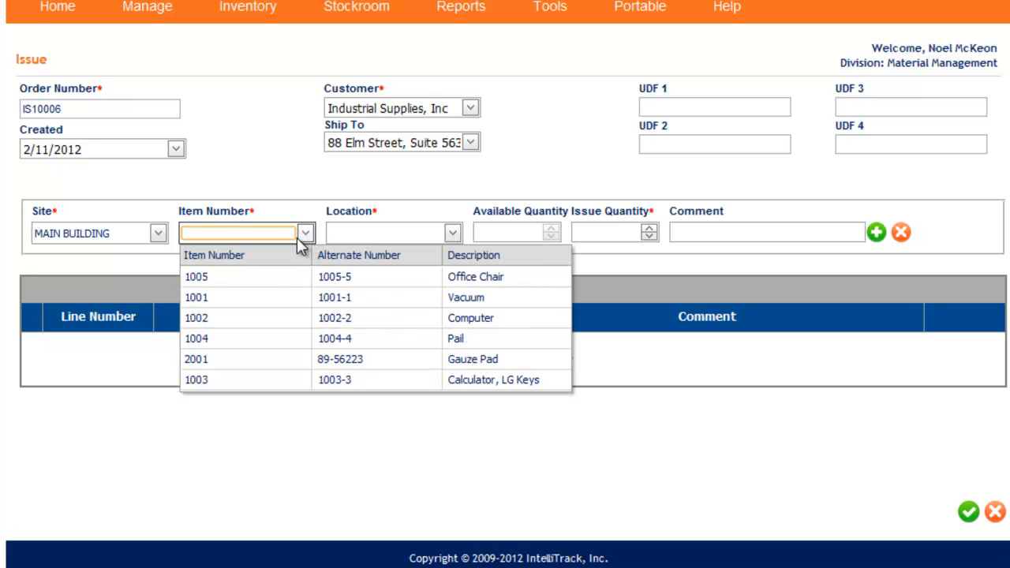
left_click(241, 305)
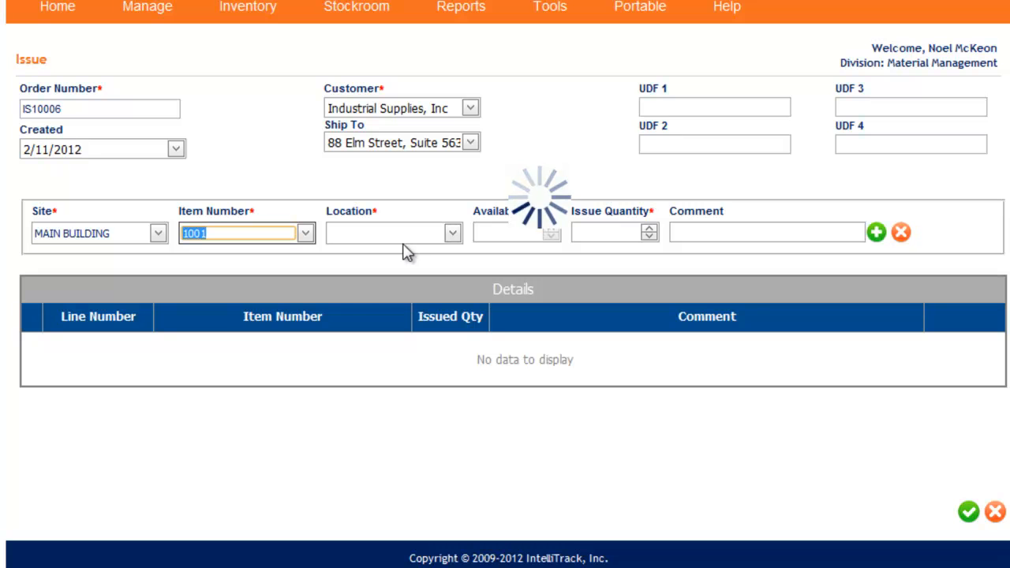
- Choose location 1-01 with lot 5 for the issue line and set its issue quantity to 5
left_click(453, 235)
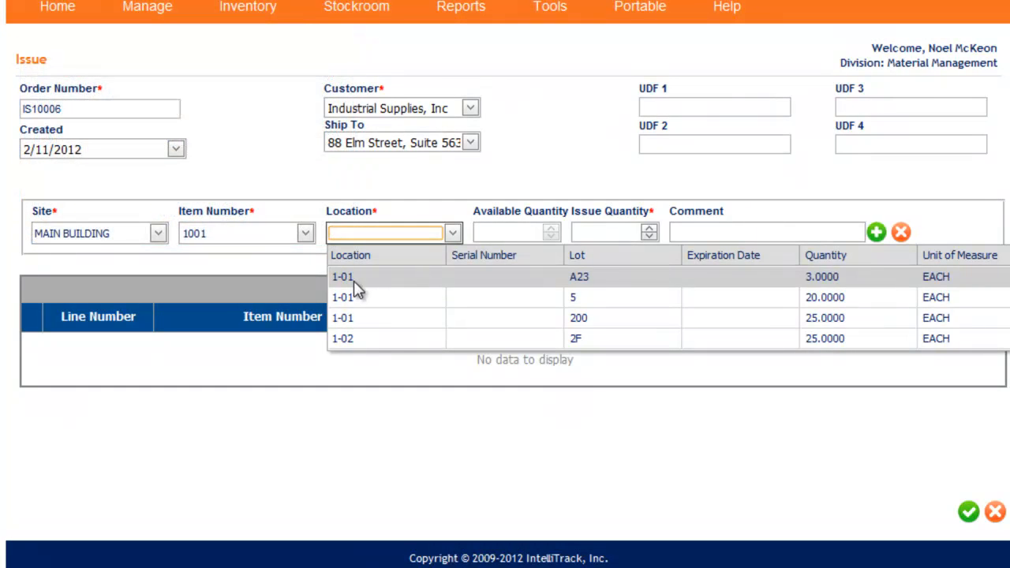
left_click(352, 296)
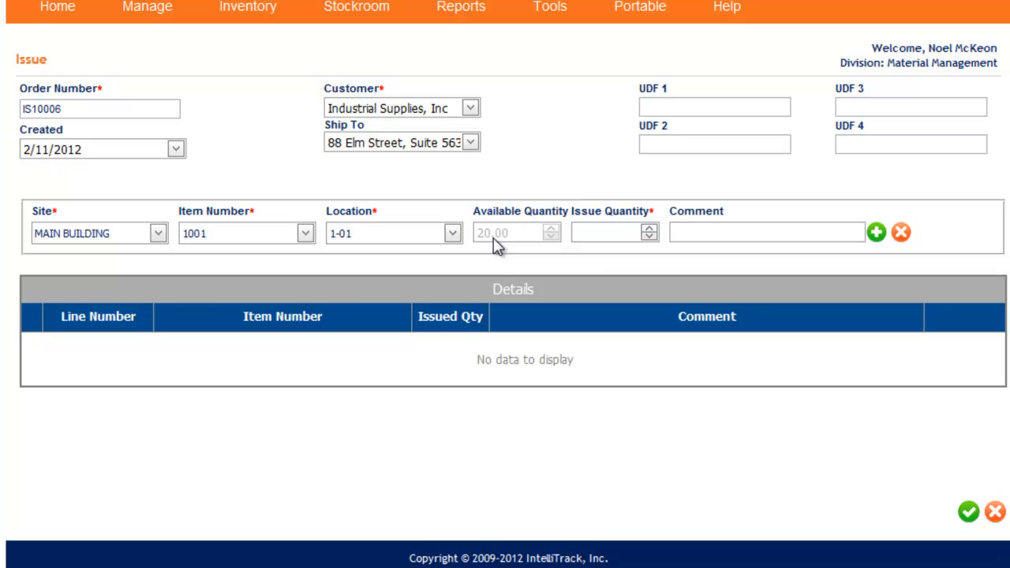
left_click(649, 228)
left_click(649, 228)
left_click(649, 228)
left_click(807, 236)
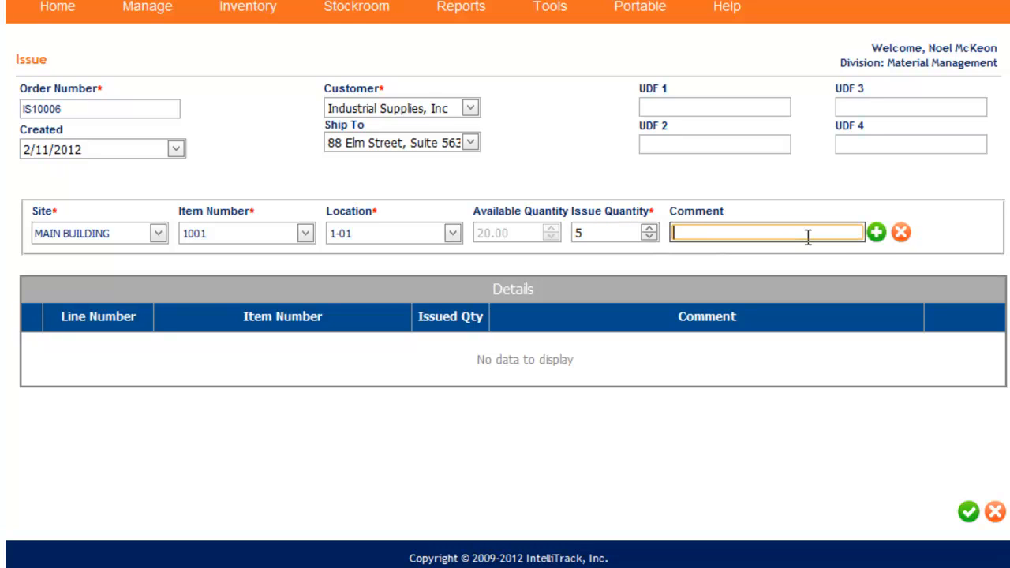
- Add the Vacuum line to the issue and start another line for item 1004 (Pail) from location 1-01
left_click(875, 235)
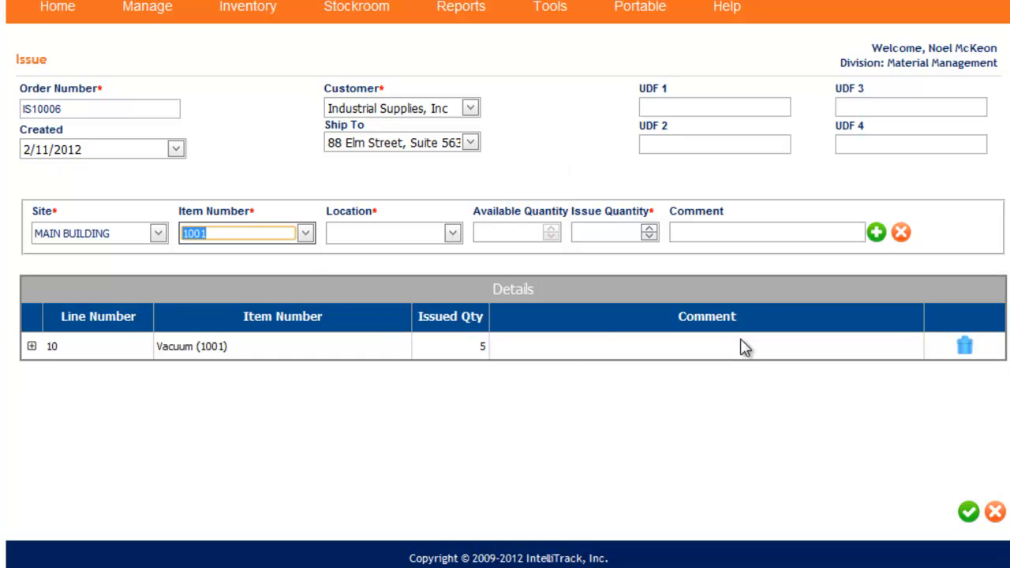
left_click(305, 232)
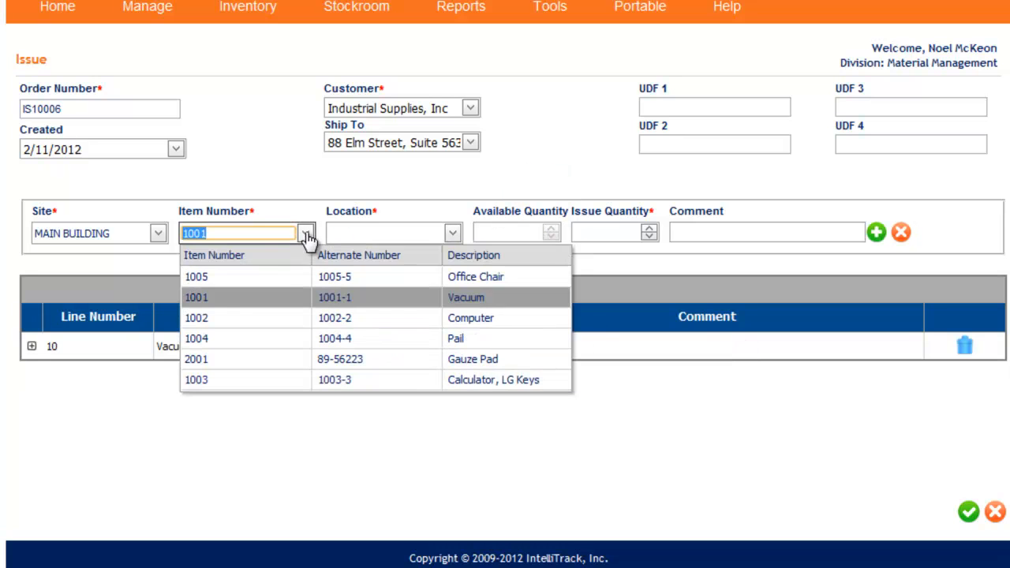
left_click(225, 338)
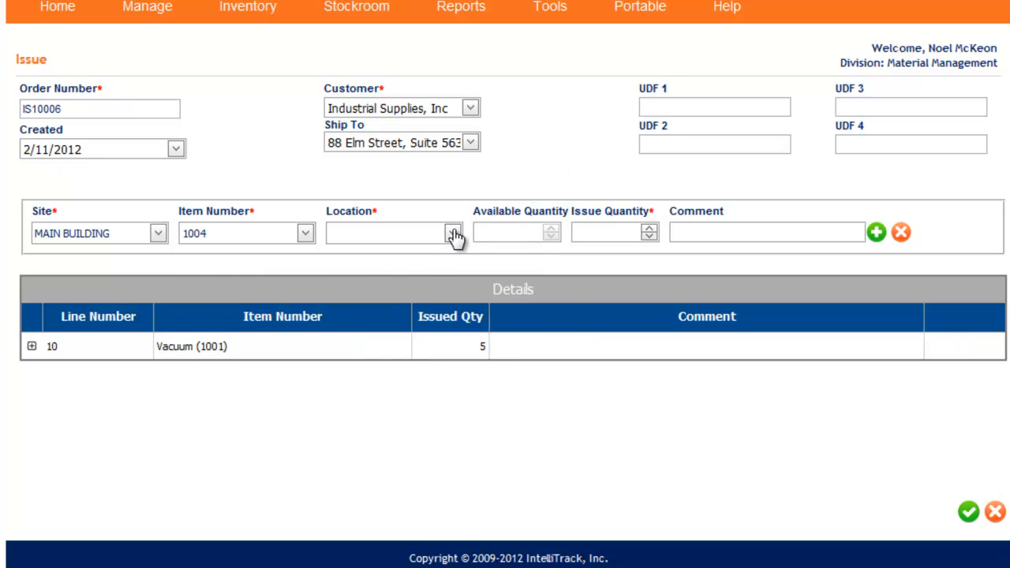
left_click(455, 235)
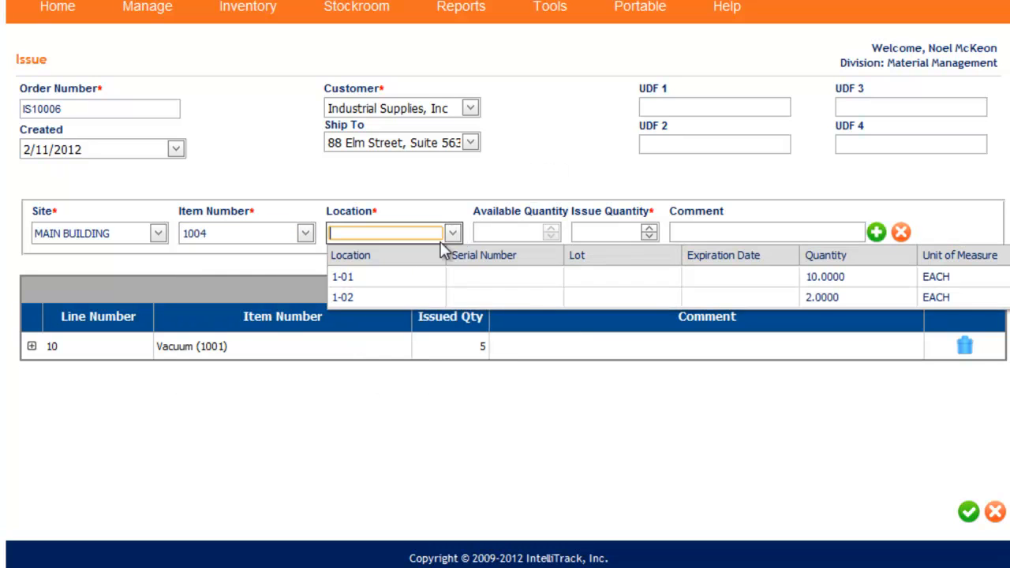
left_click(408, 277)
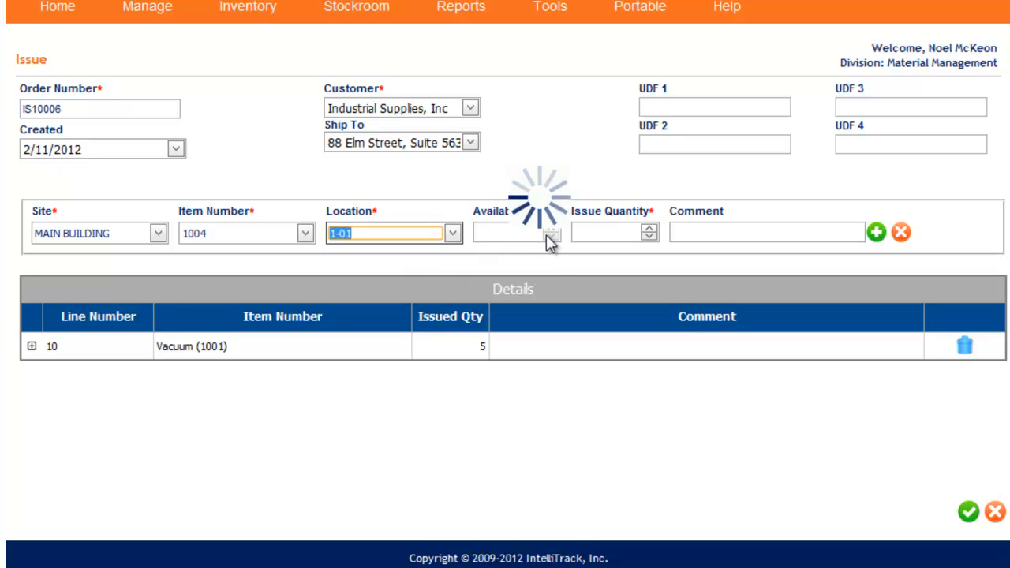
- Add the Pail line to the issue with an issue quantity of 4 and save the issue transaction
double_click(649, 228)
left_click(650, 229)
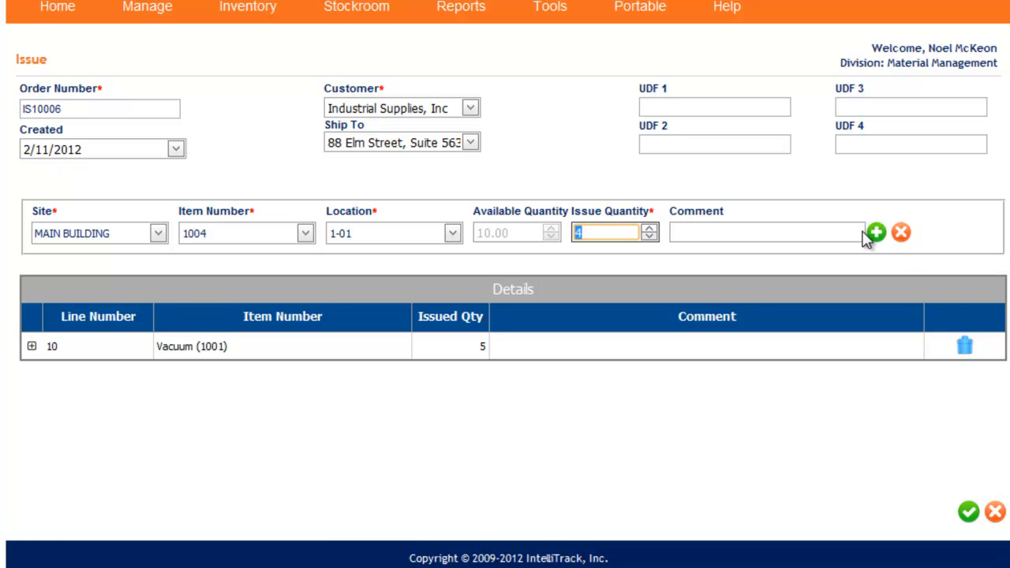
left_click(876, 231)
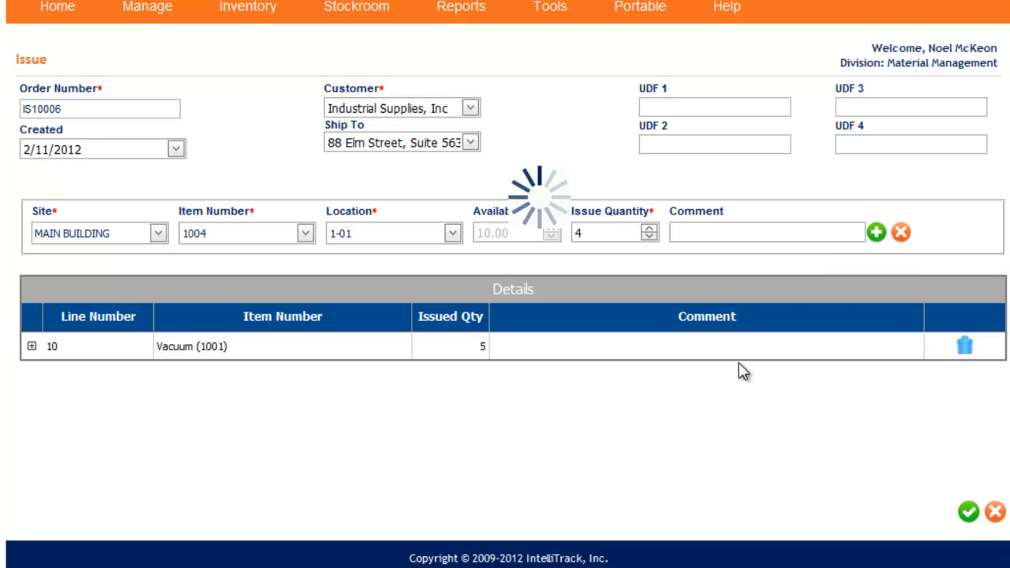
left_click(969, 512)
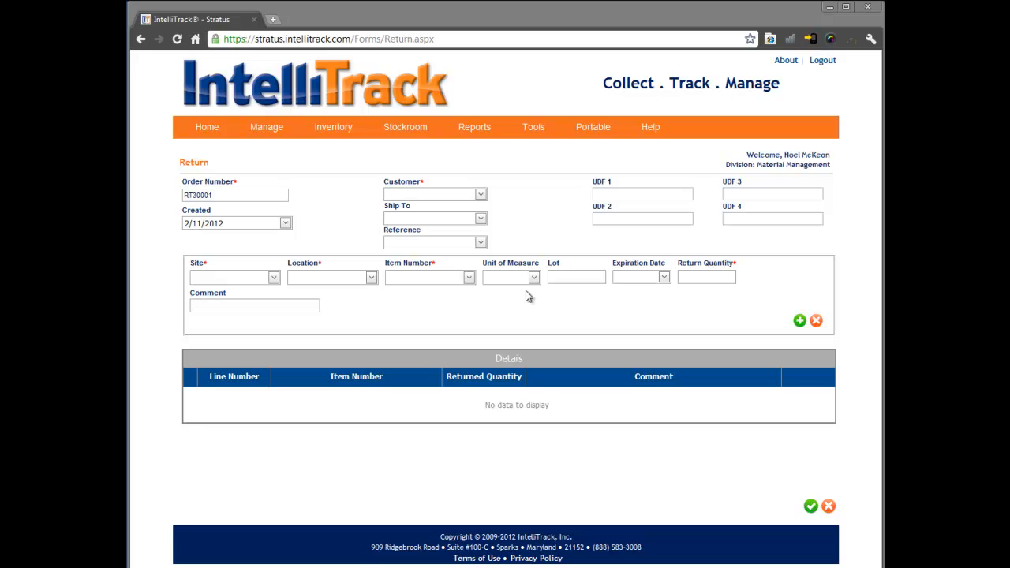
- Open a new stockroom return for customer Industrial Supplies, Inc and select the customer's first listed ship-to address
mouse_move(403, 140)
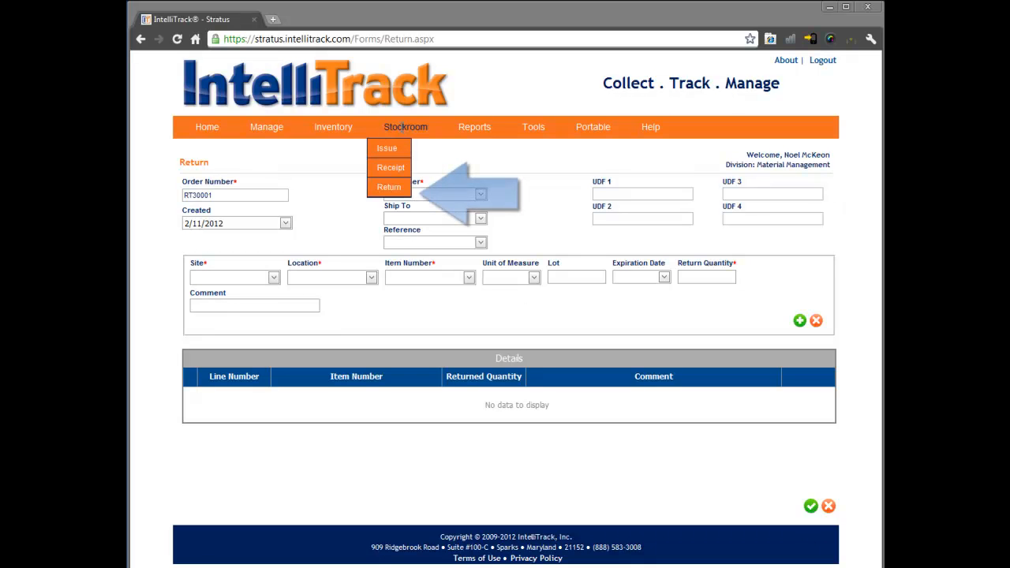
left_click(389, 189)
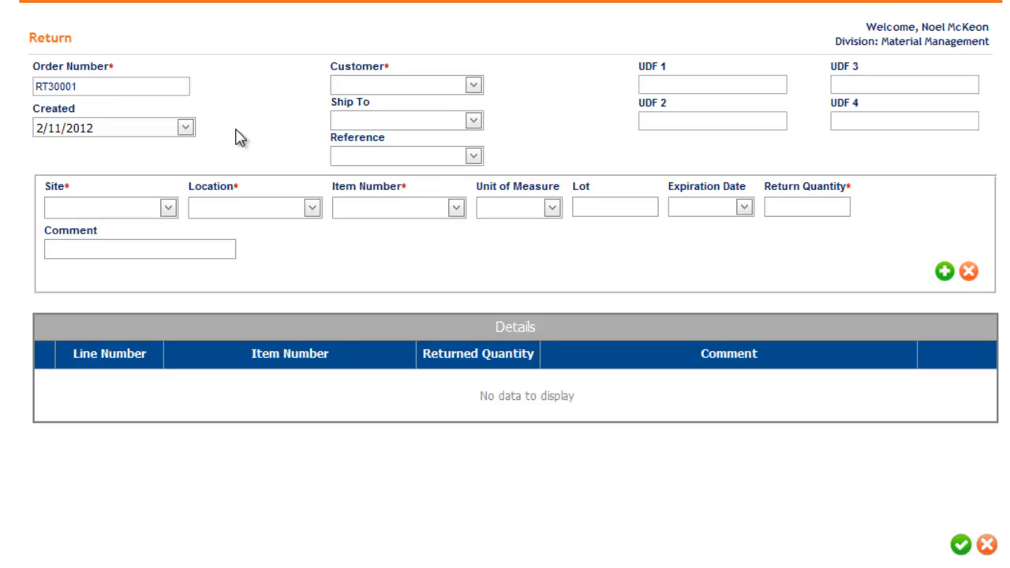
left_click(473, 84)
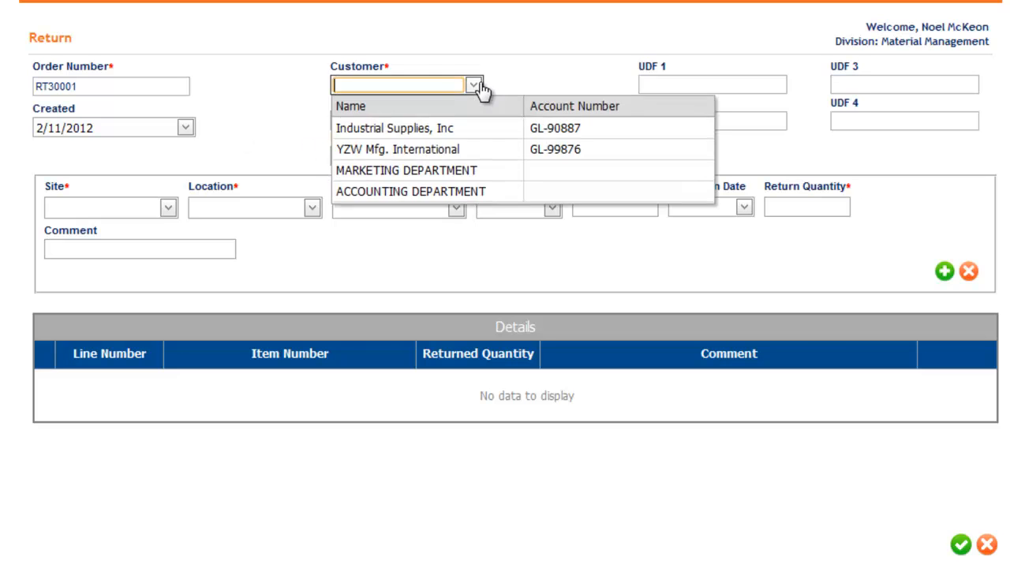
left_click(416, 130)
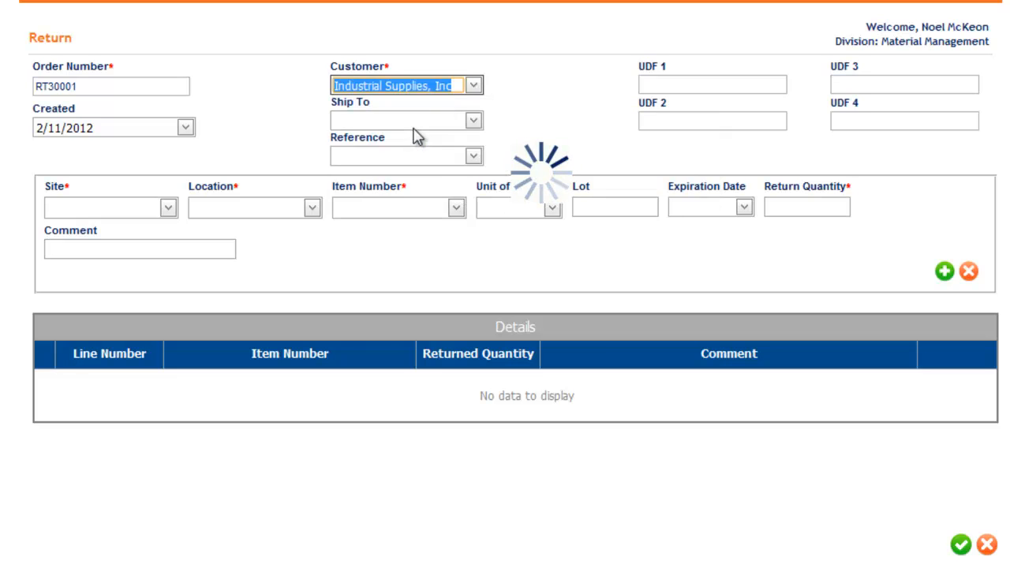
left_click(474, 120)
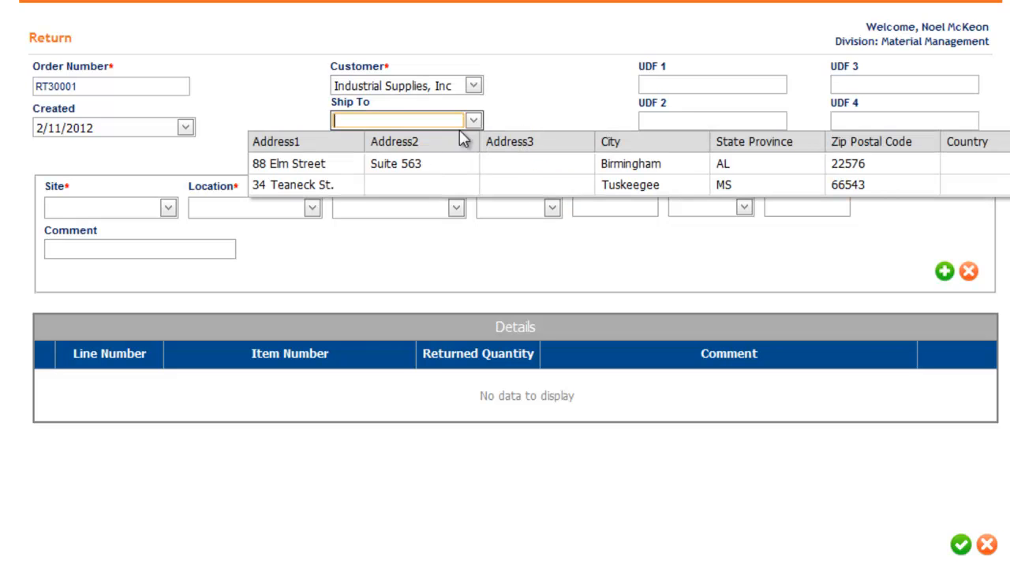
left_click(324, 164)
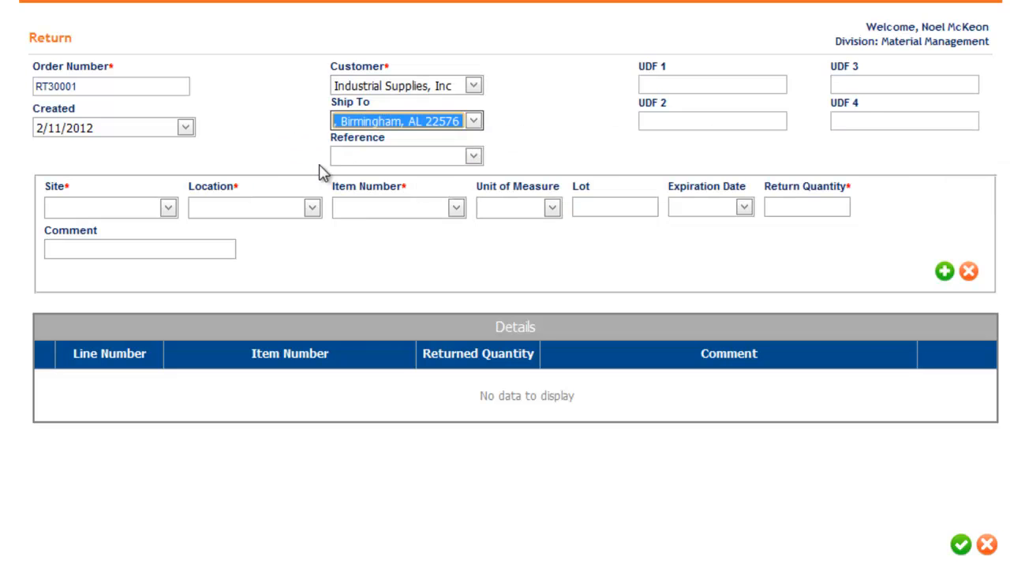
- Set the return's reference to the listed issue order for Industrial Supplies, Inc
left_click(416, 156)
left_click(473, 157)
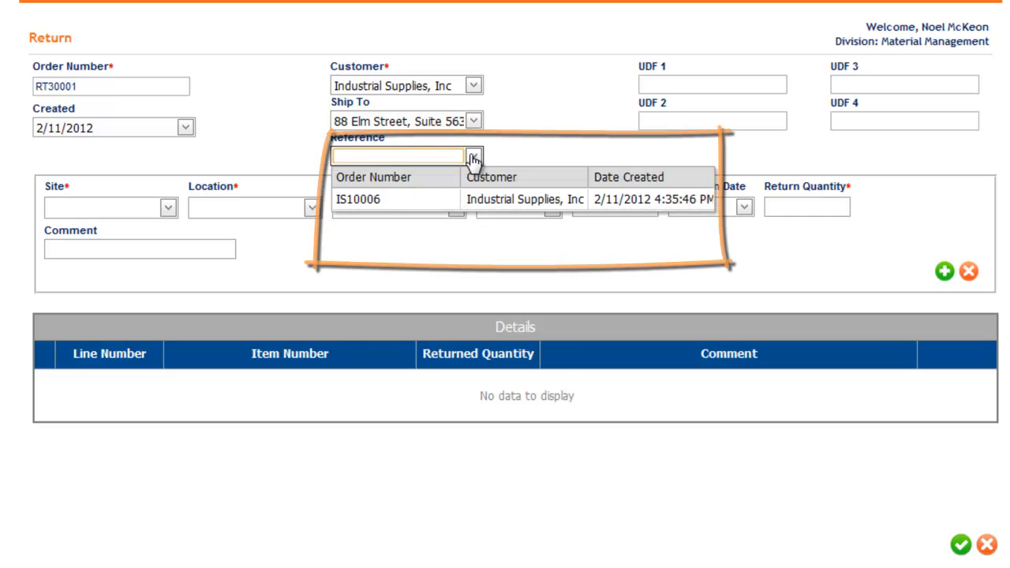
left_click(382, 199)
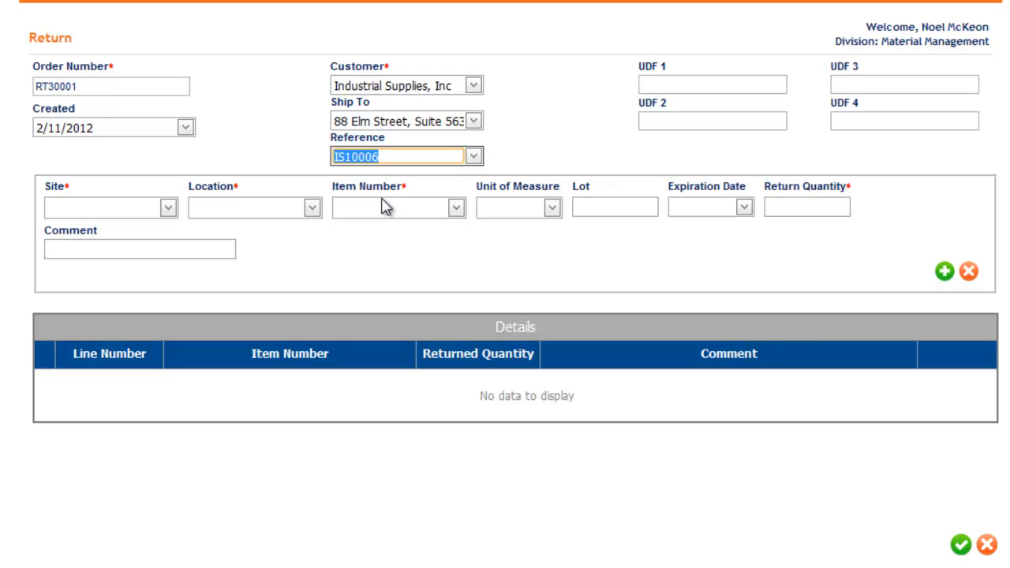
- Set the return line's site to MAIN BUILDING, its location to 1-01 and its item number to 1004 (Pail)
left_click(168, 208)
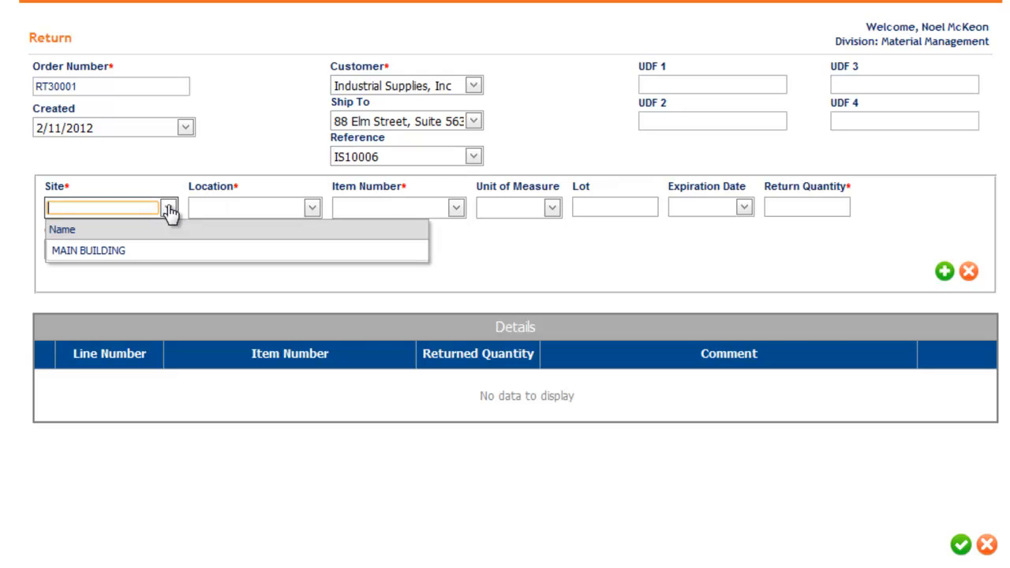
left_click(136, 252)
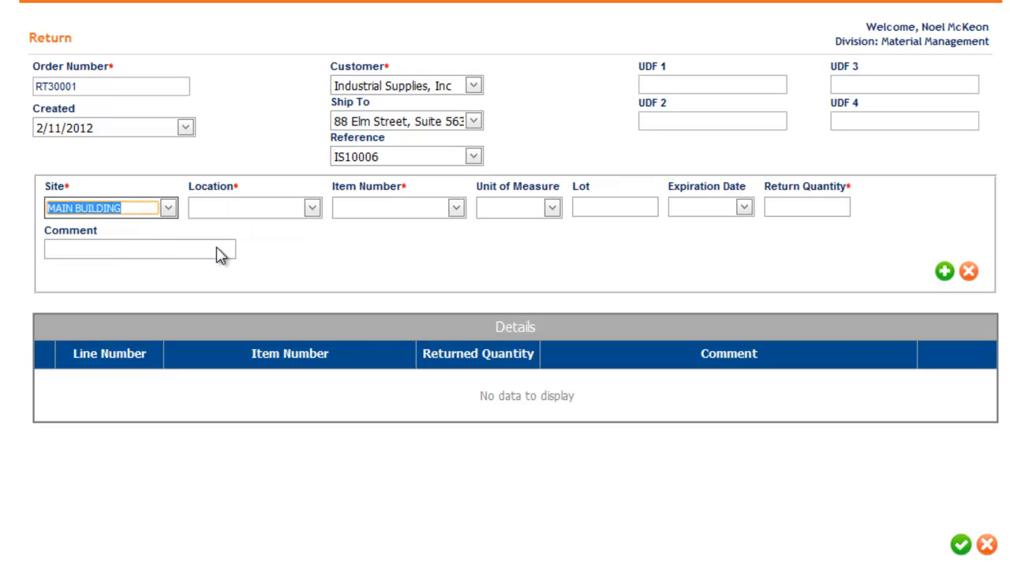
left_click(313, 208)
left_click(300, 254)
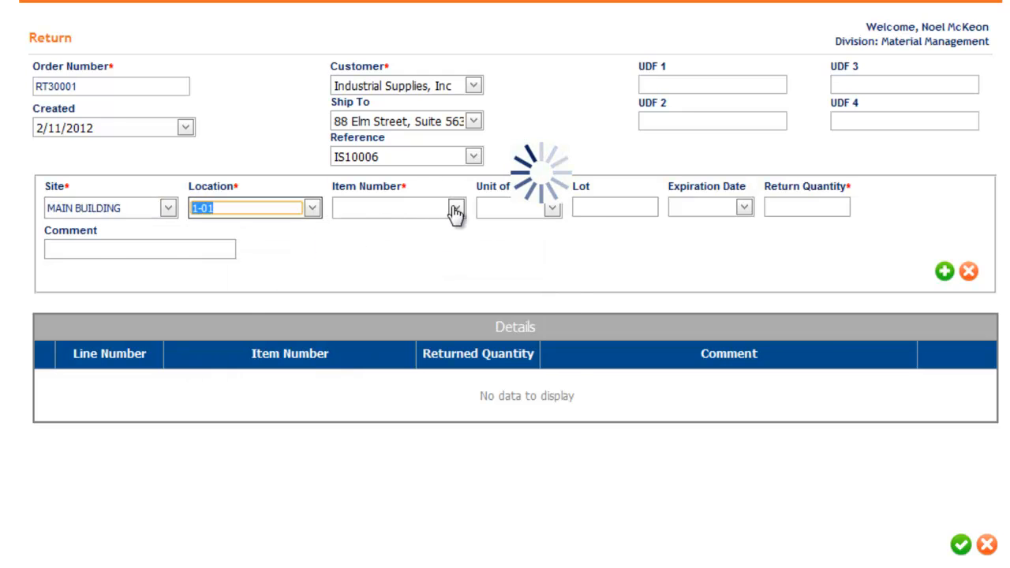
left_click(455, 209)
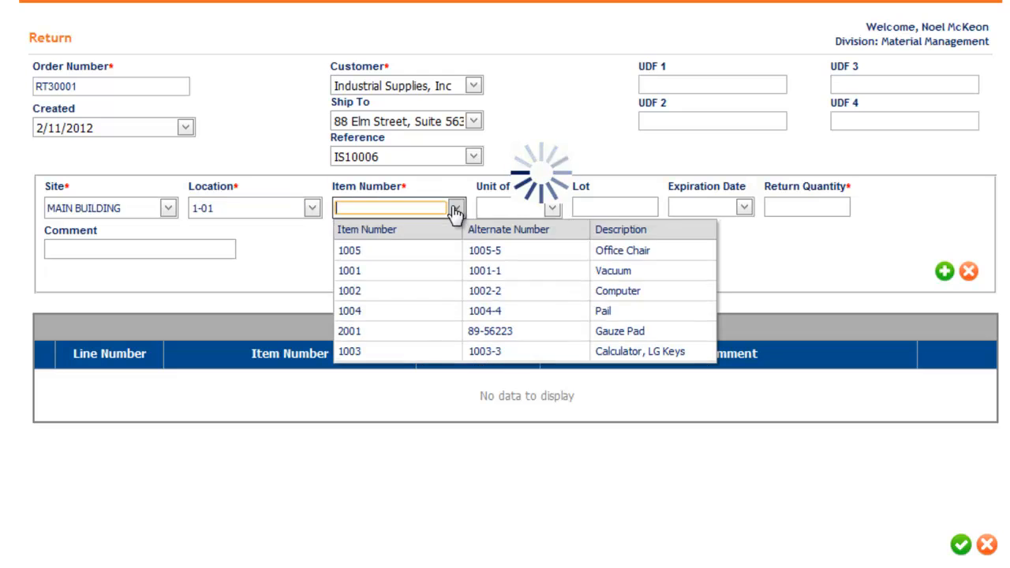
left_click(455, 209)
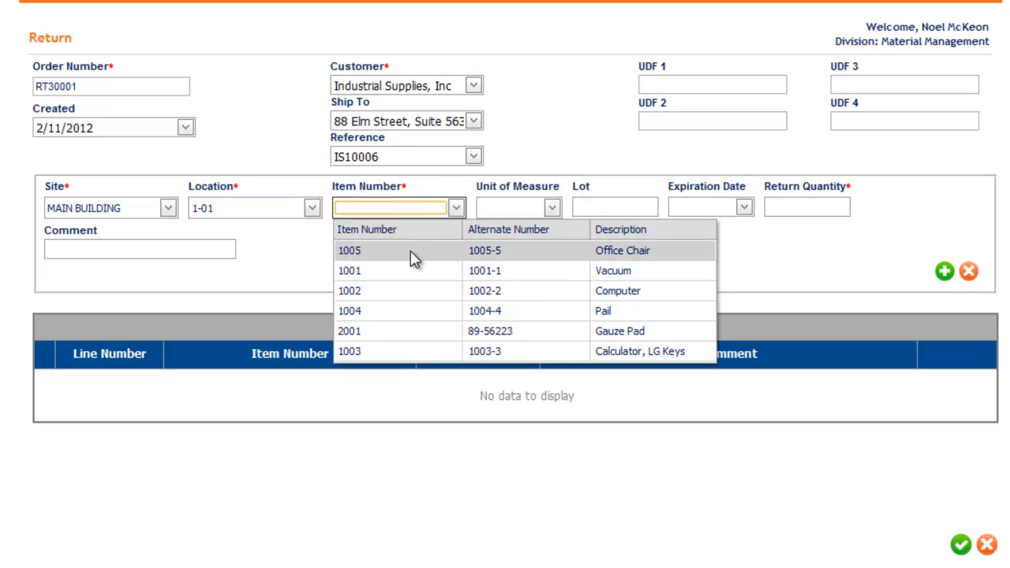
left_click(398, 305)
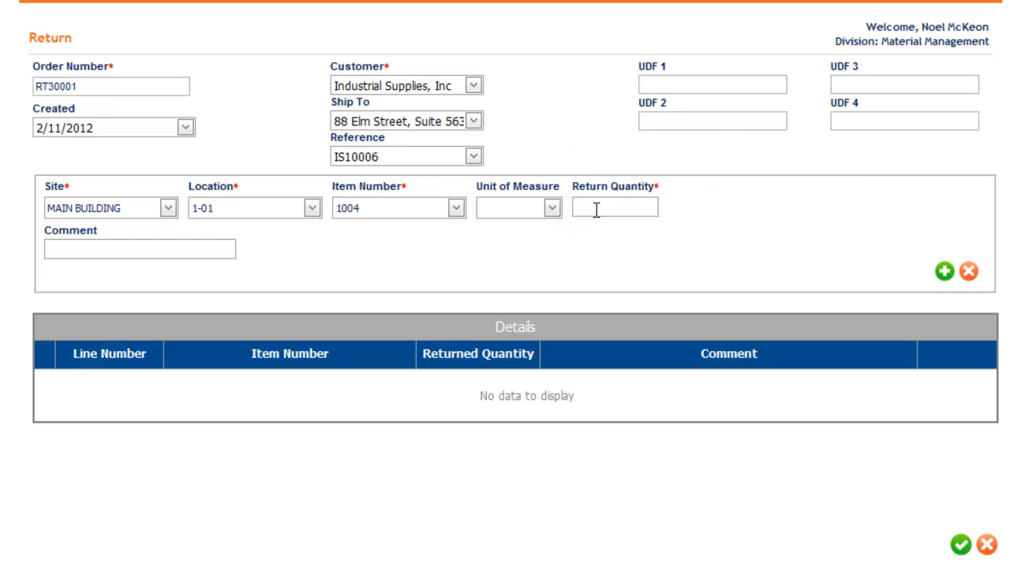
- Add the Pail return line with unit of measure EACH and return quantity 1, and save the return
left_click(551, 209)
left_click(543, 248)
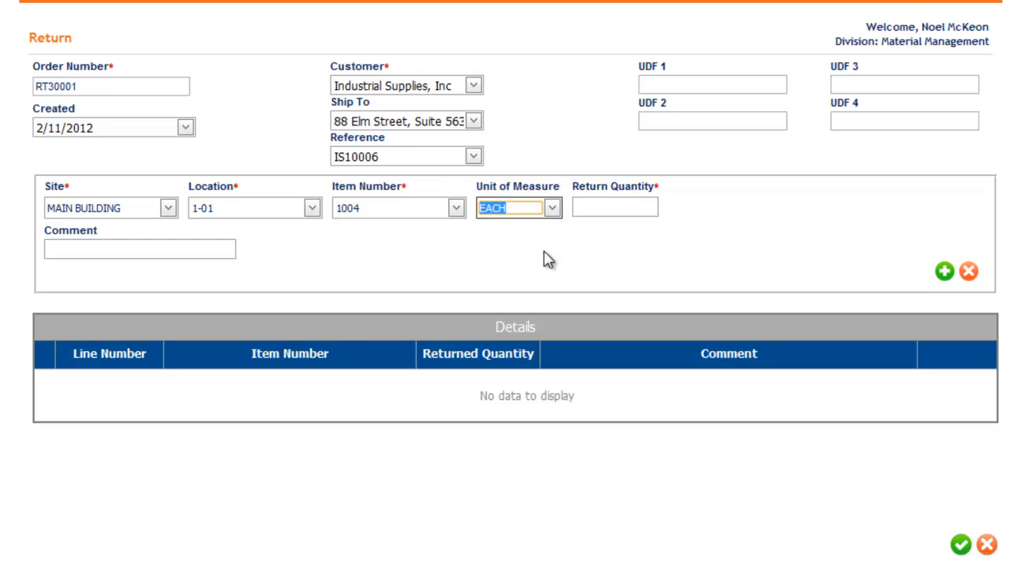
left_click(631, 207)
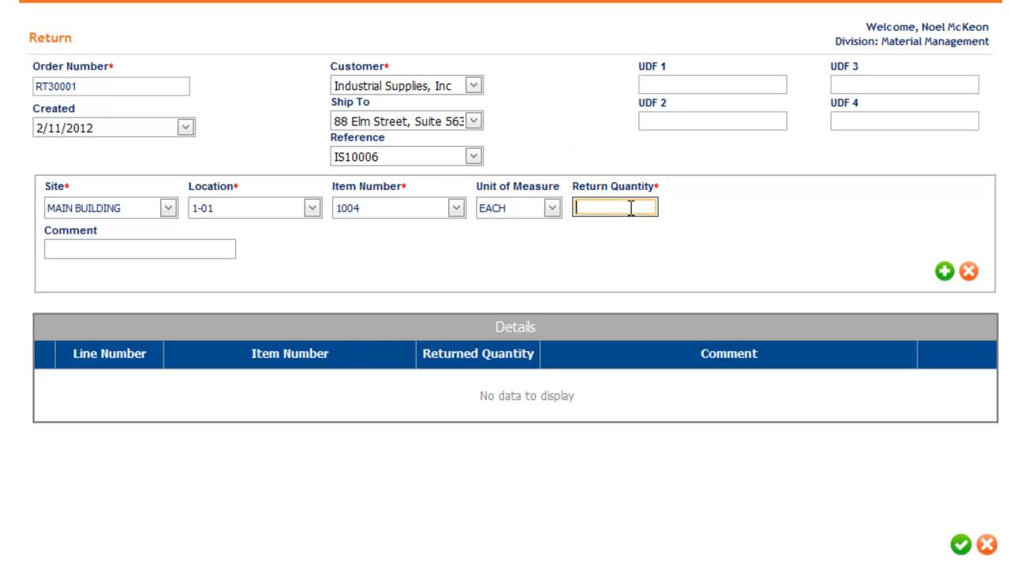
left_click(942, 269)
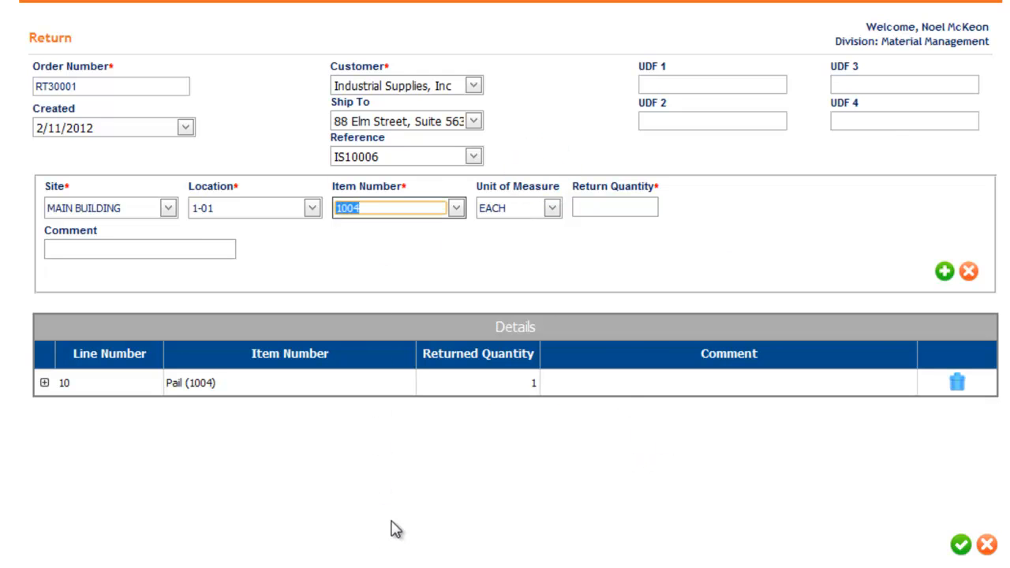
left_click(958, 543)
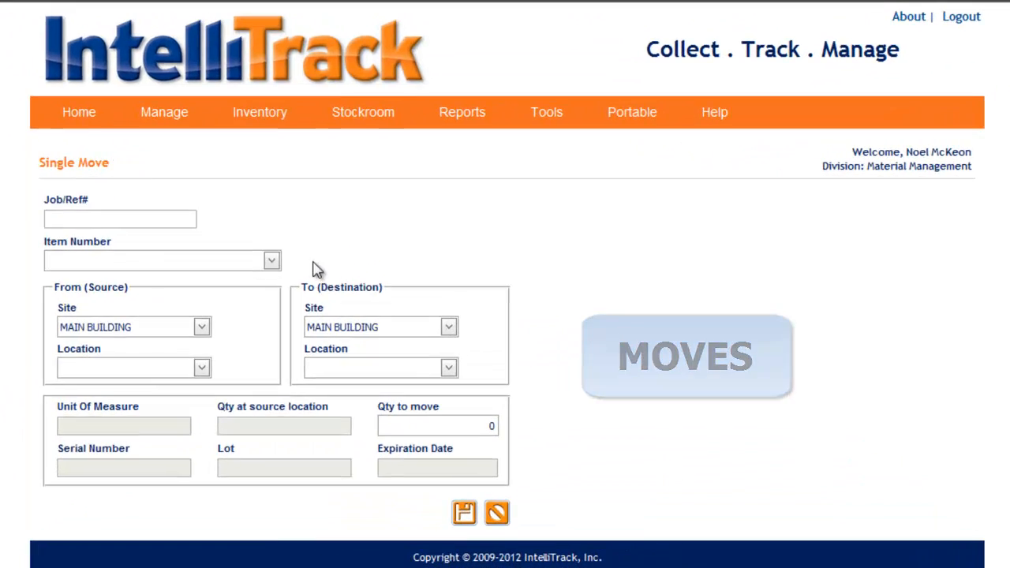
- Start a single inventory move with Job/Ref# 201 and item number 1001 (Vacuum)
mouse_move(265, 126)
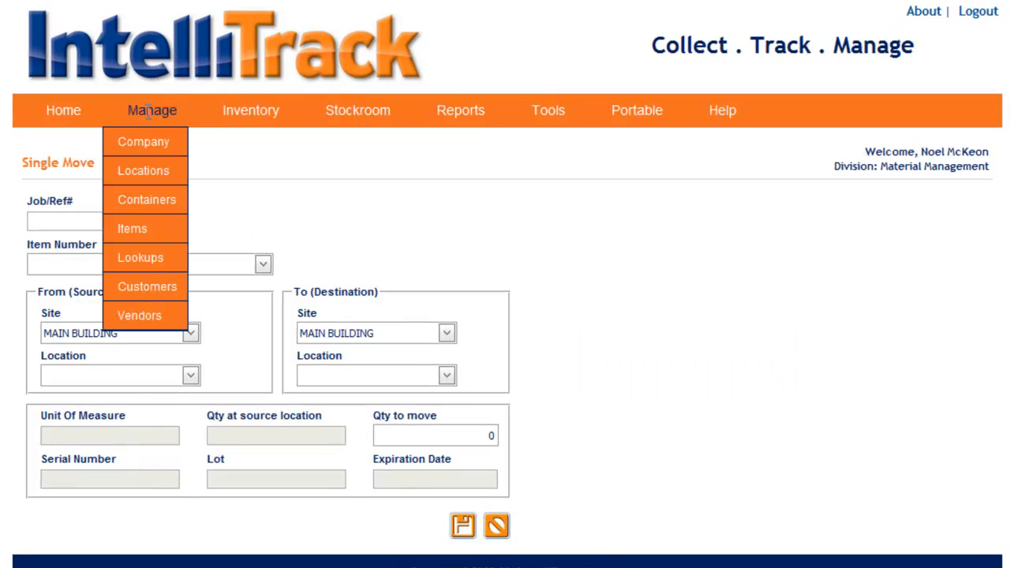
mouse_move(257, 172)
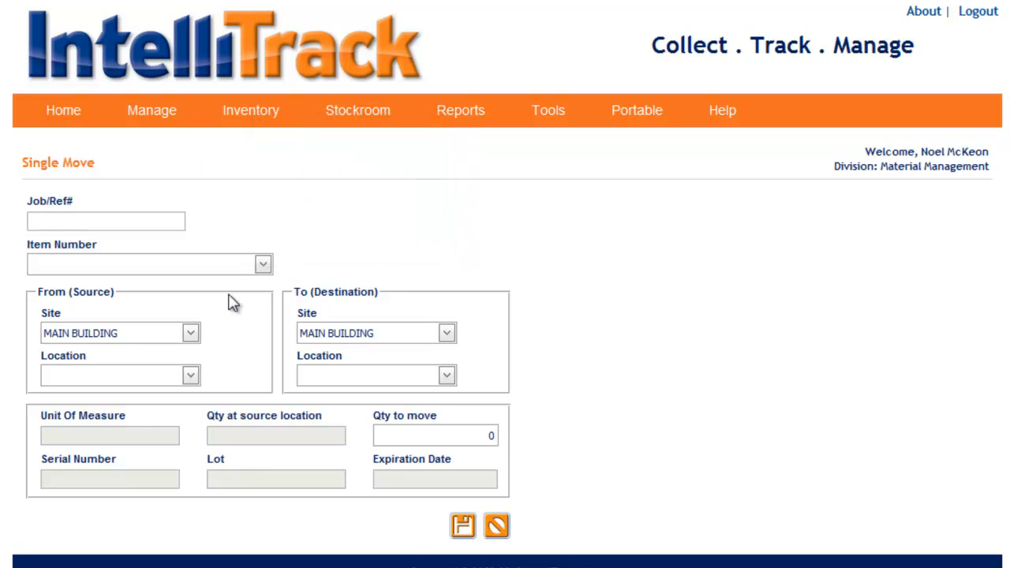
left_click(104, 219)
type("201")
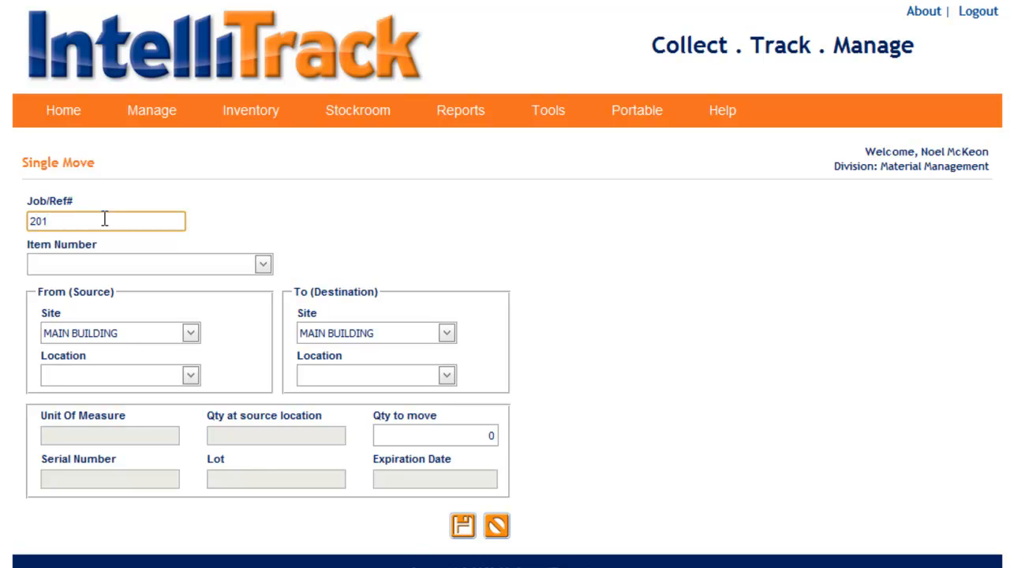
left_click(262, 265)
left_click(164, 316)
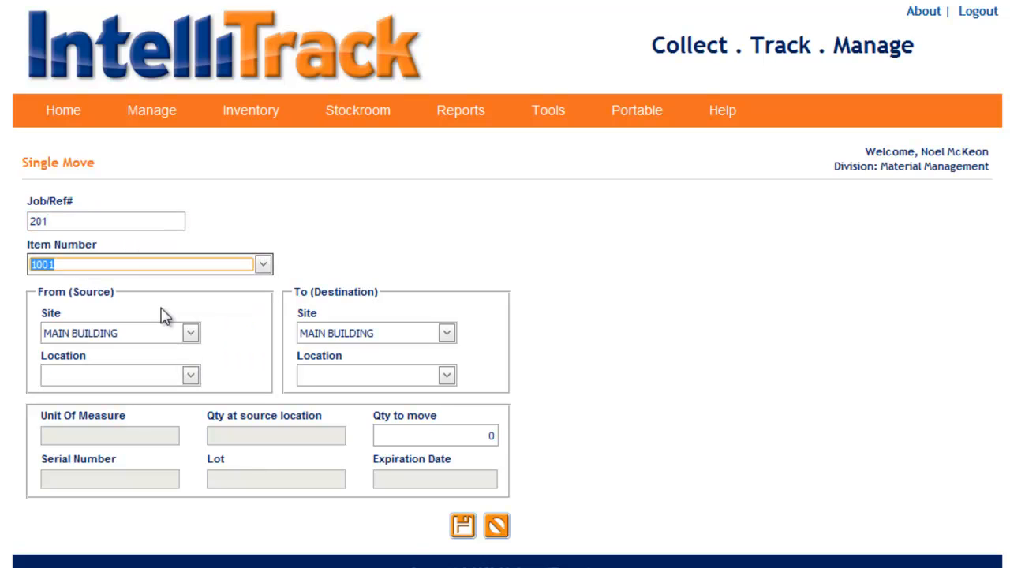
- Set the single move's source location to 1-01 with lot 5 and its destination location to 2-01
left_click(191, 376)
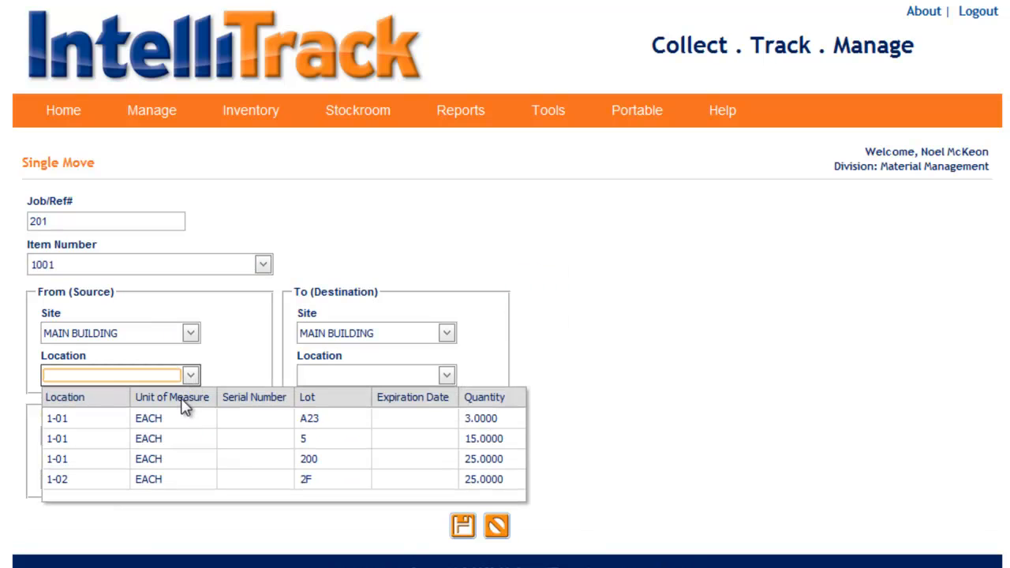
left_click(171, 444)
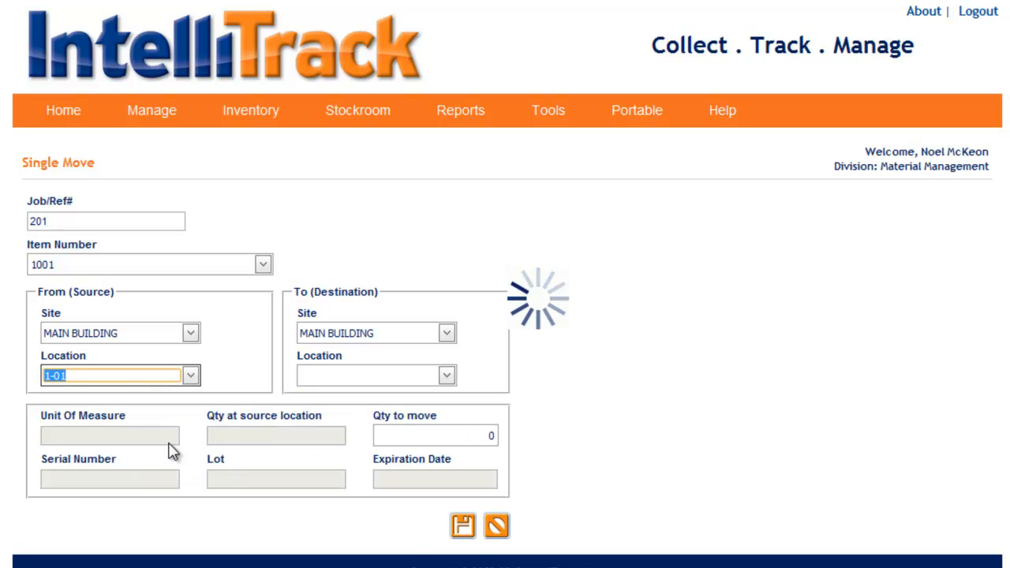
left_click(454, 381)
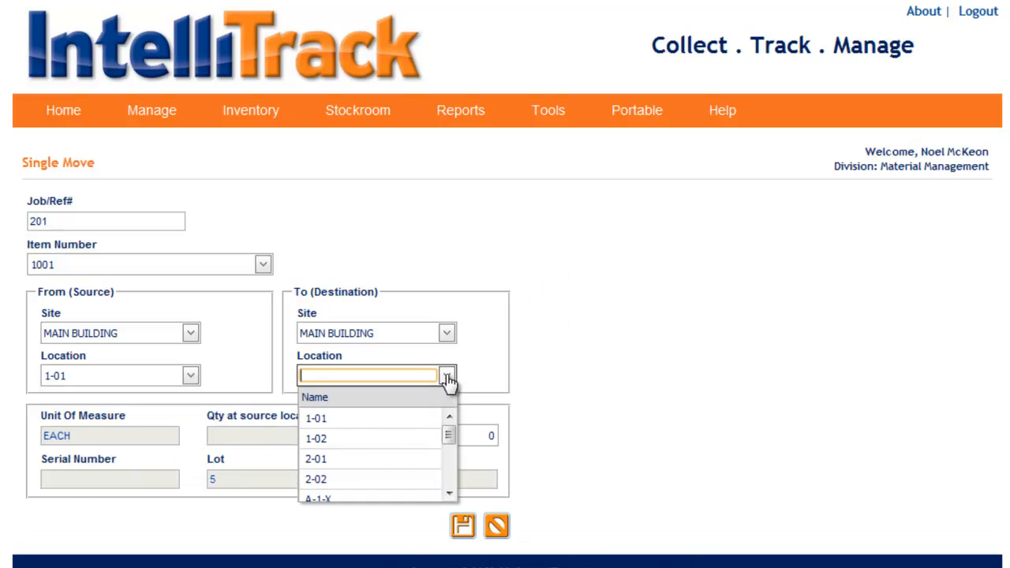
left_click(333, 465)
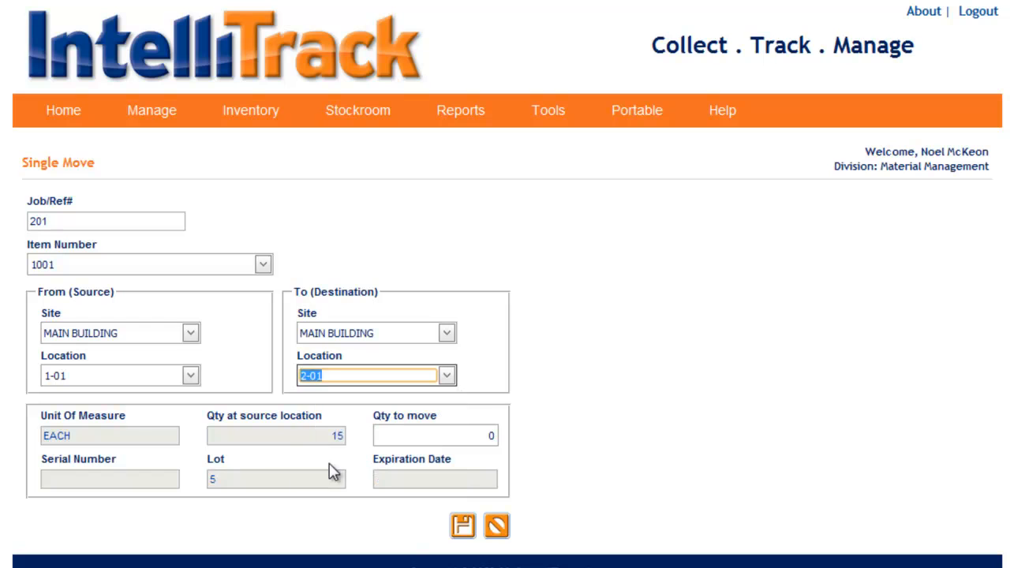
- Set the quantity to move to 15 and save the single move
left_click(456, 436)
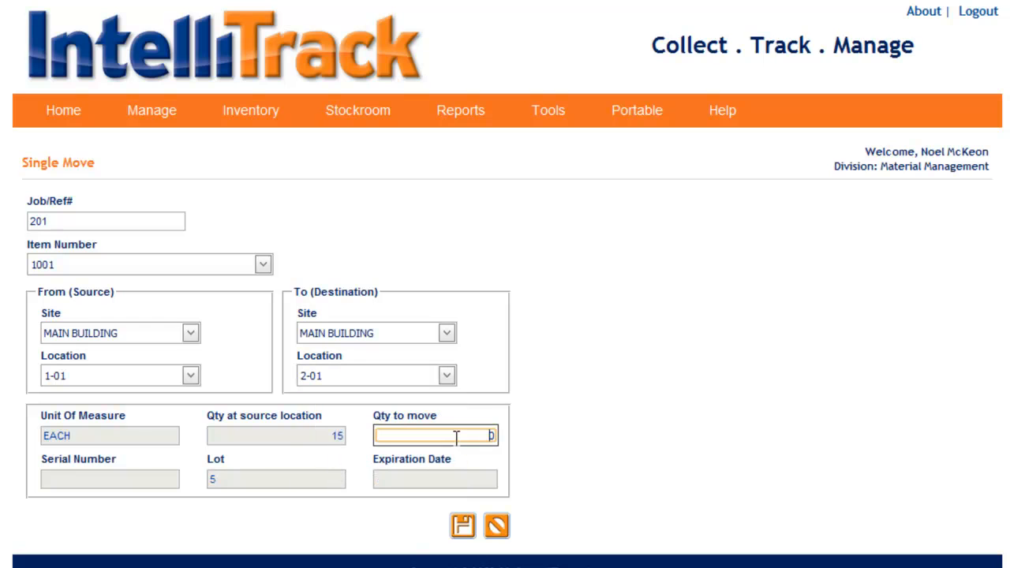
left_click_drag(457, 436, 535, 442)
type("15")
left_click(464, 526)
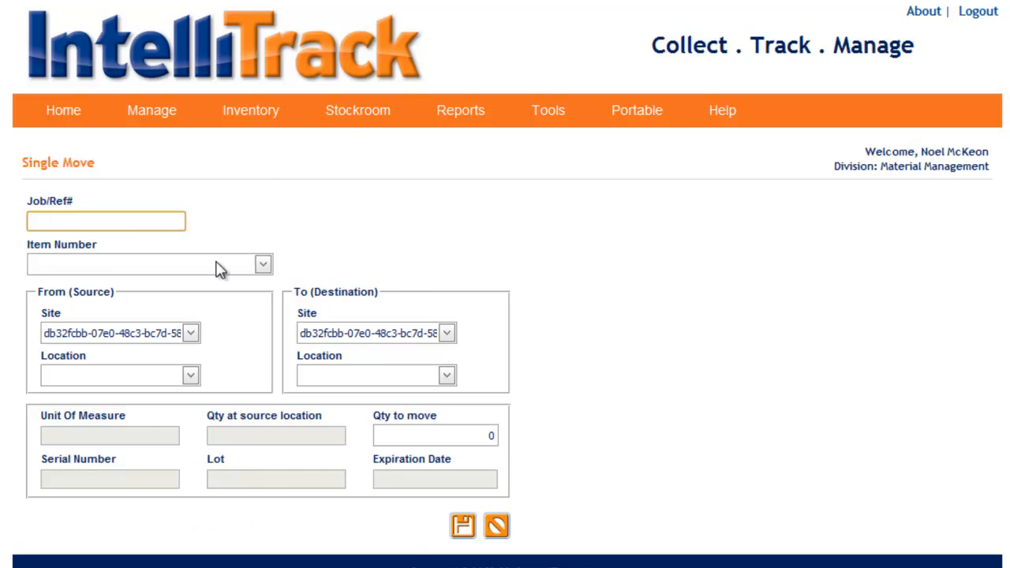
- Start a mass move with MAIN BUILDING as both source and destination site and Job/Ref# 210
mouse_move(310, 128)
left_click(338, 199)
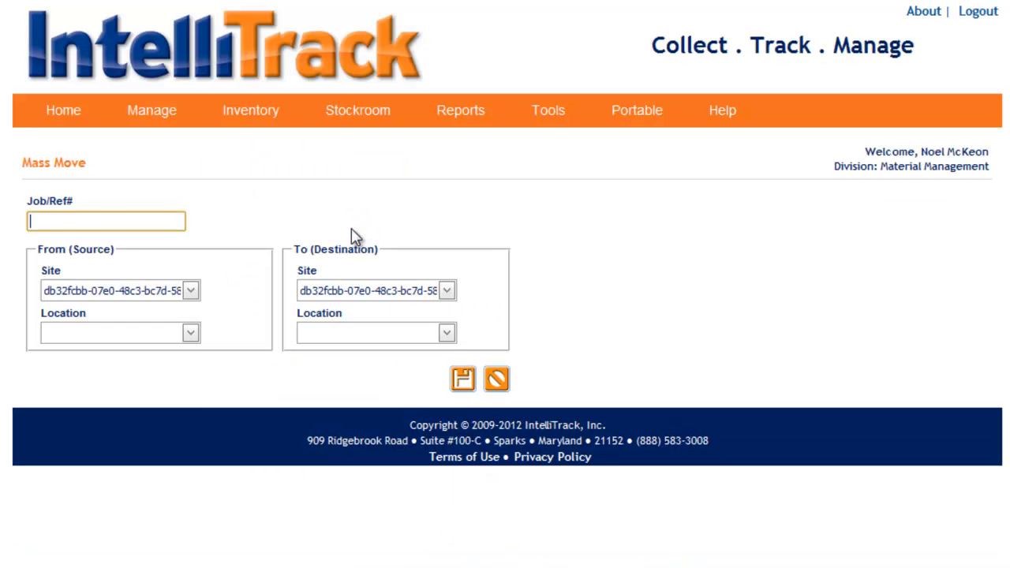
left_click(191, 290)
left_click(162, 333)
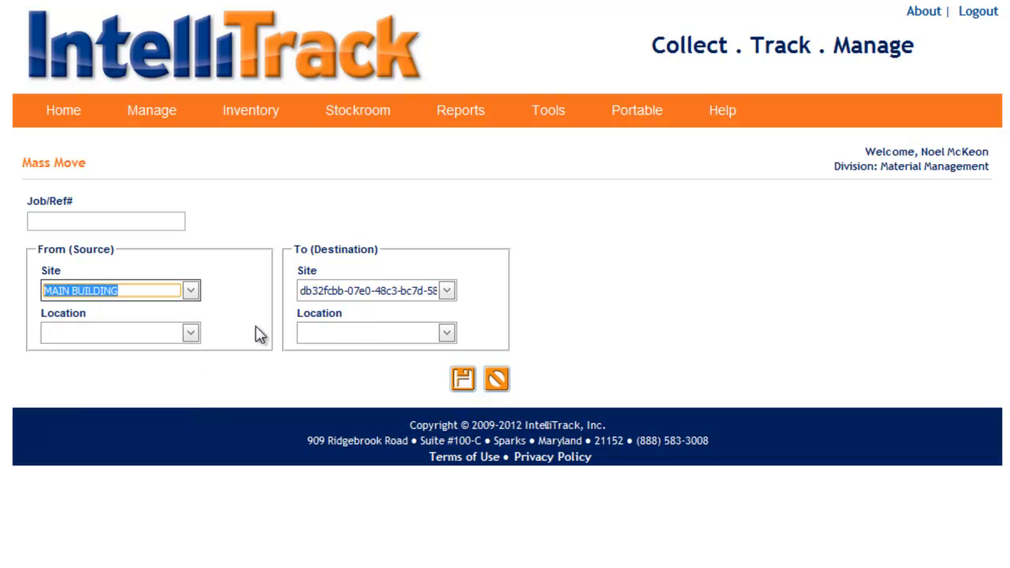
left_click(445, 291)
left_click(400, 339)
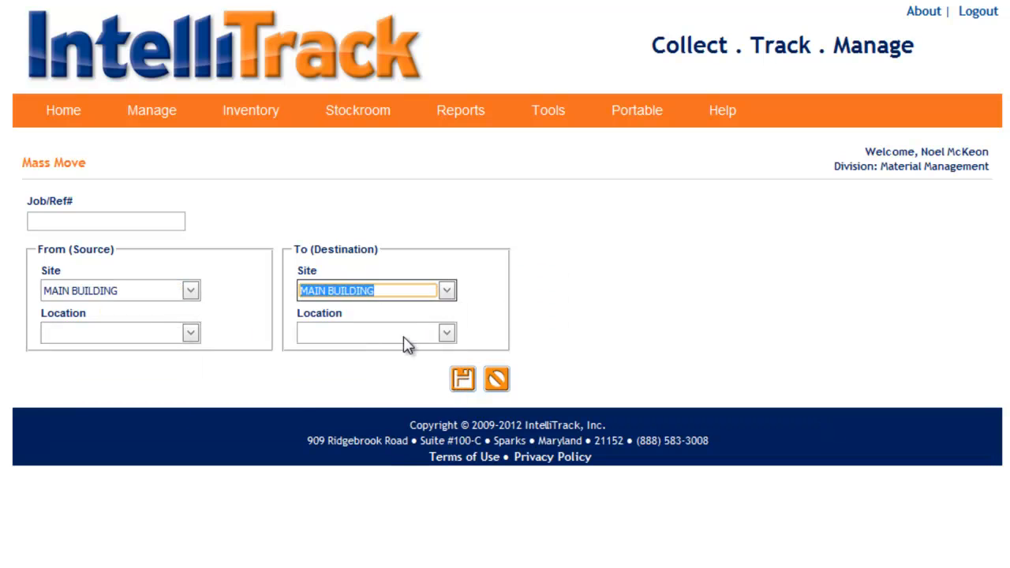
left_click(92, 224)
type("210")
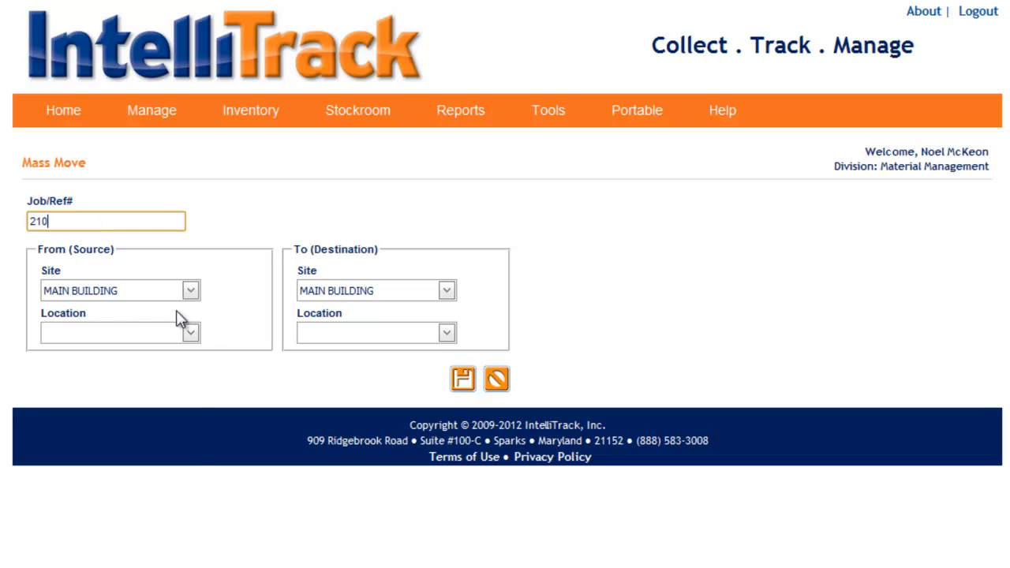
- Set the mass move's source location to 2-01 and destination location to 1-02, and execute the move
left_click(191, 333)
left_click(98, 421)
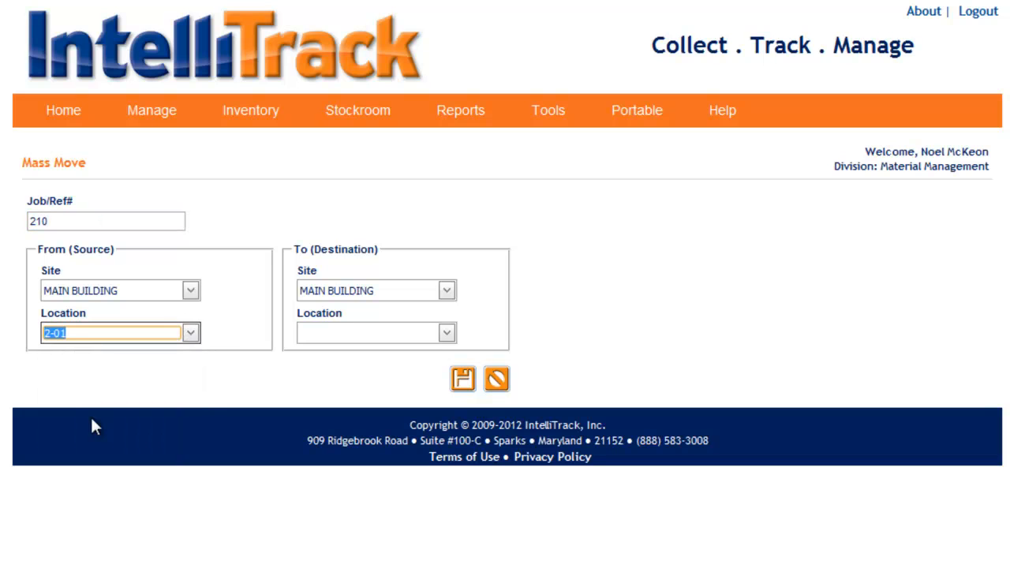
left_click(448, 334)
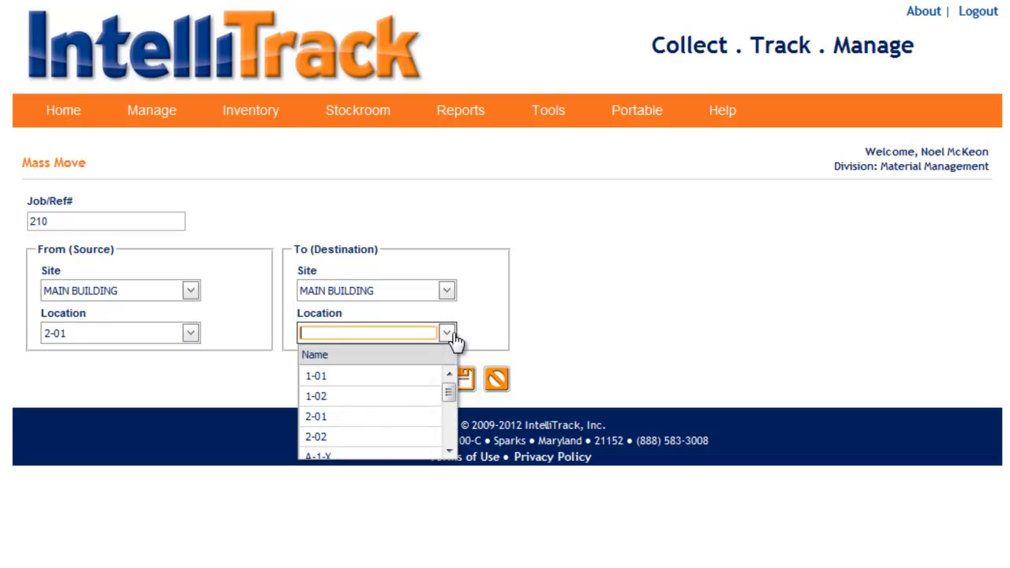
left_click(367, 400)
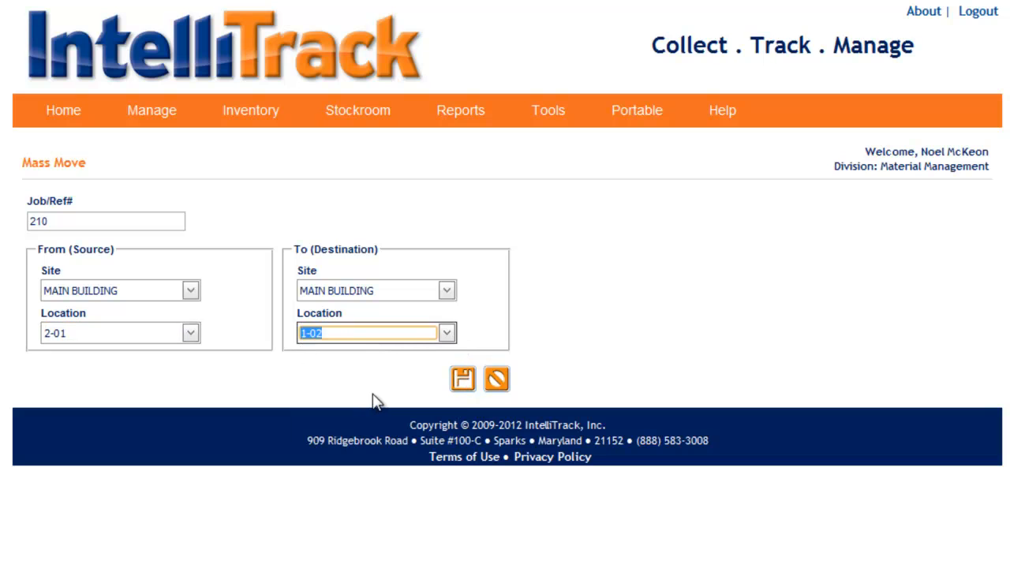
left_click(469, 385)
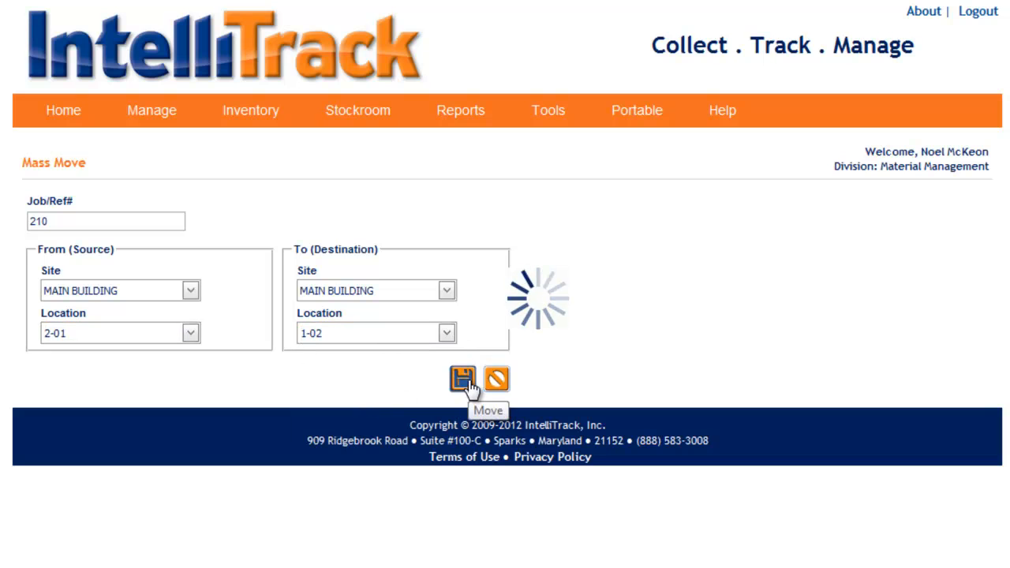
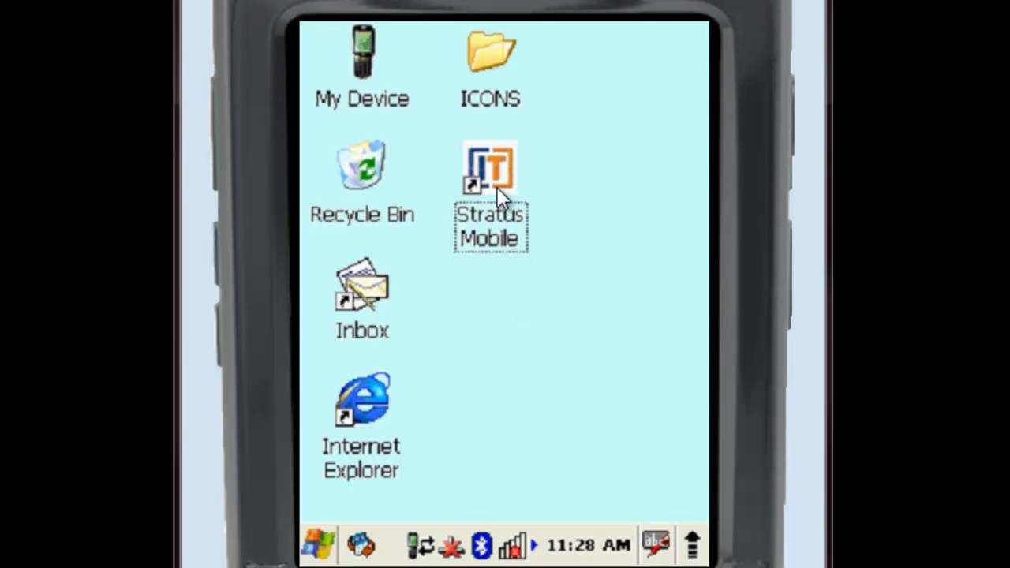
- Open Stratus Mobile on the handheld and log in with the user ID and account password, accepting the terms of use
double_click(497, 187)
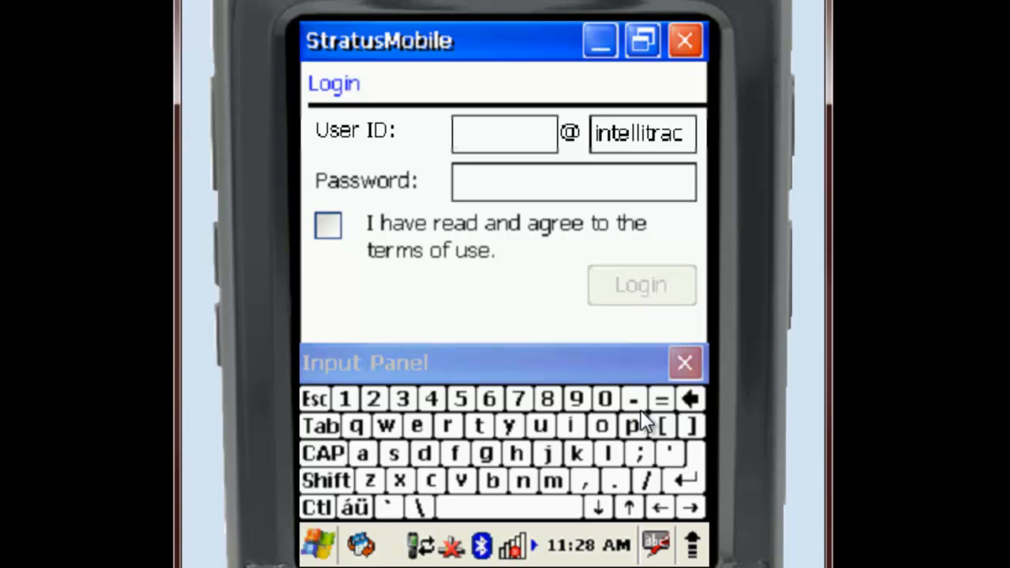
type("noelm")
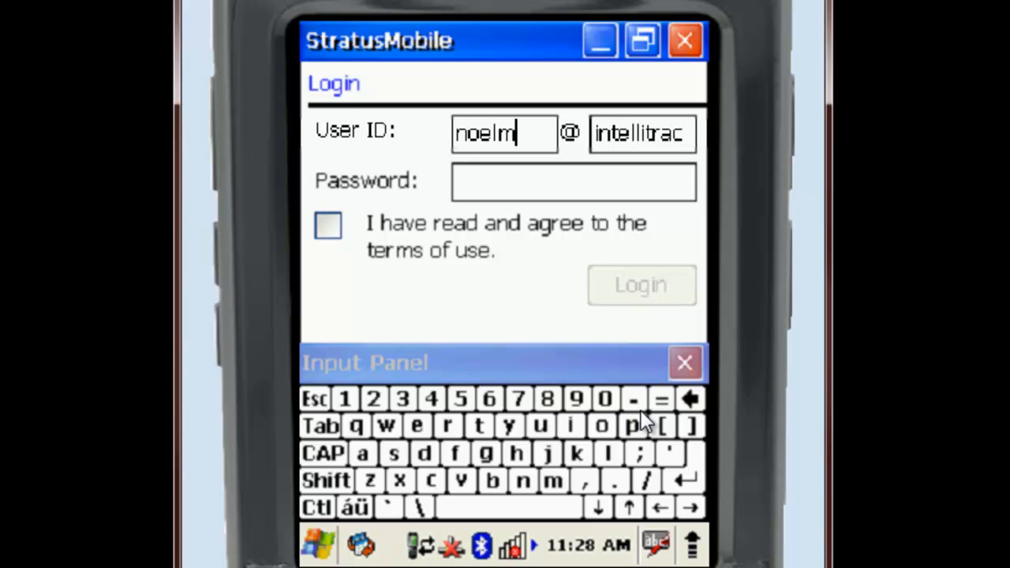
key("Tab")
key("Tab")
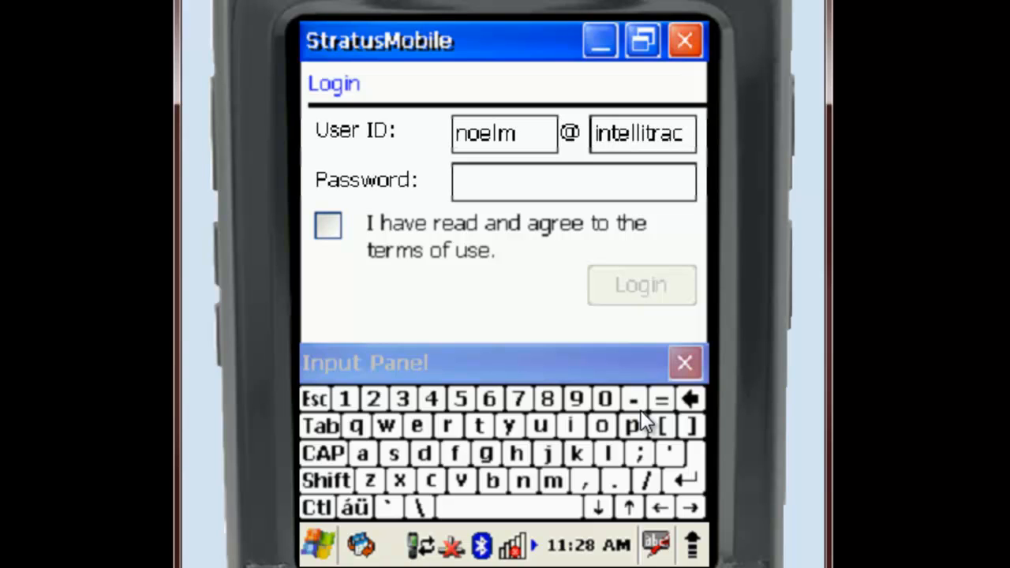
type("********")
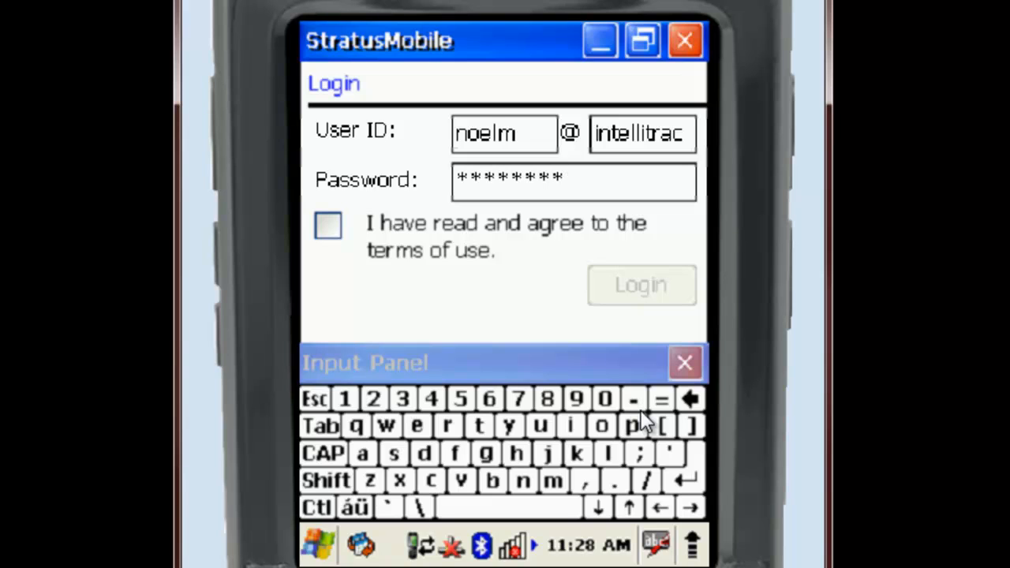
left_click(330, 226)
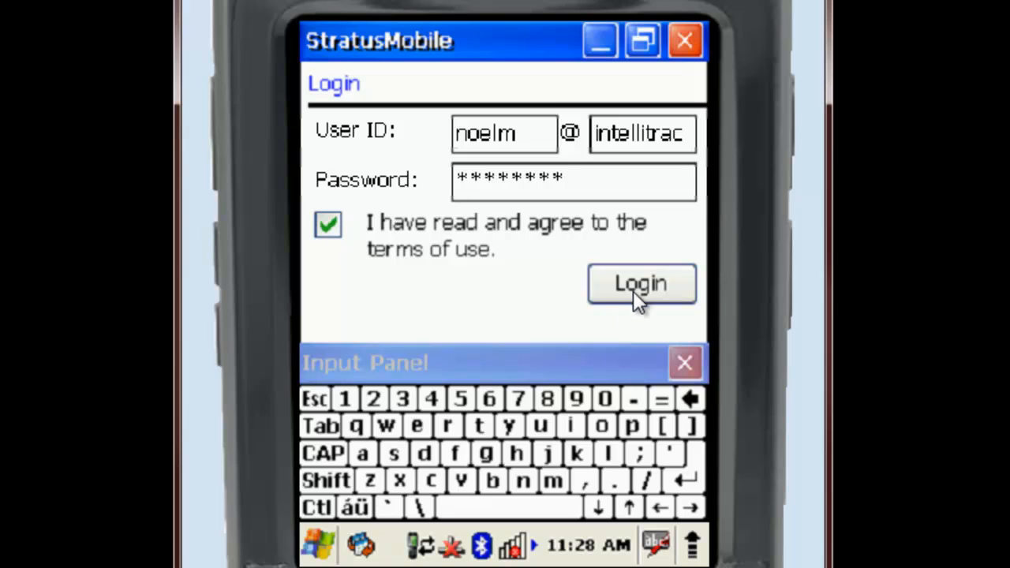
left_click(636, 292)
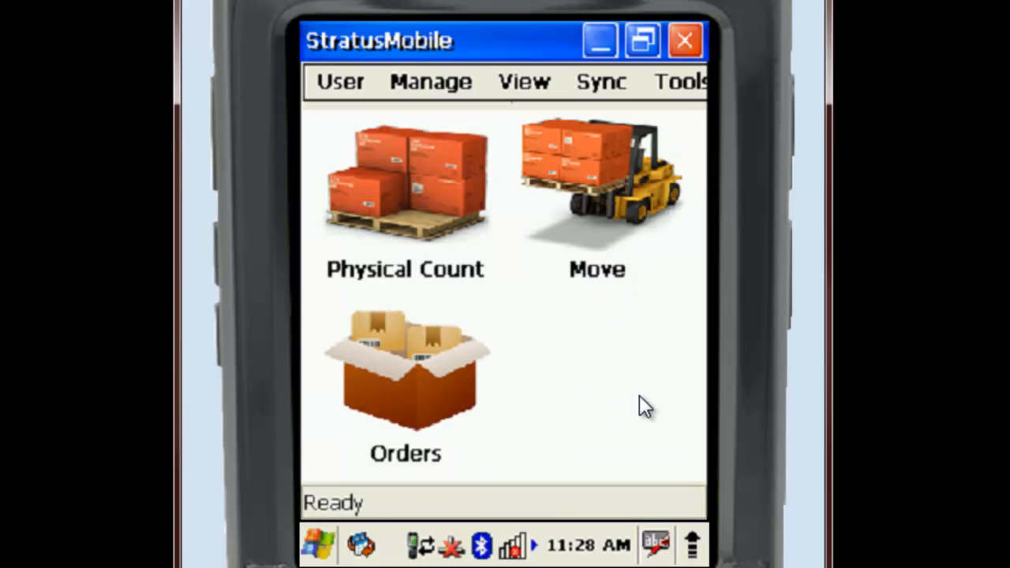
- Review the RF Mode and Batch Mode options in the application settings, returning the selection to Batch Mode before closing
left_click(683, 85)
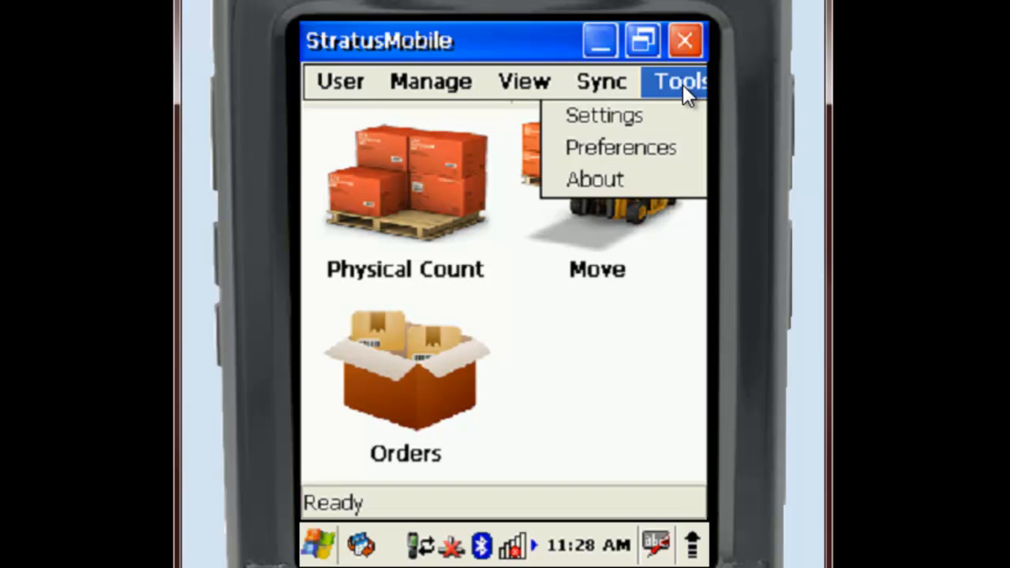
left_click(609, 115)
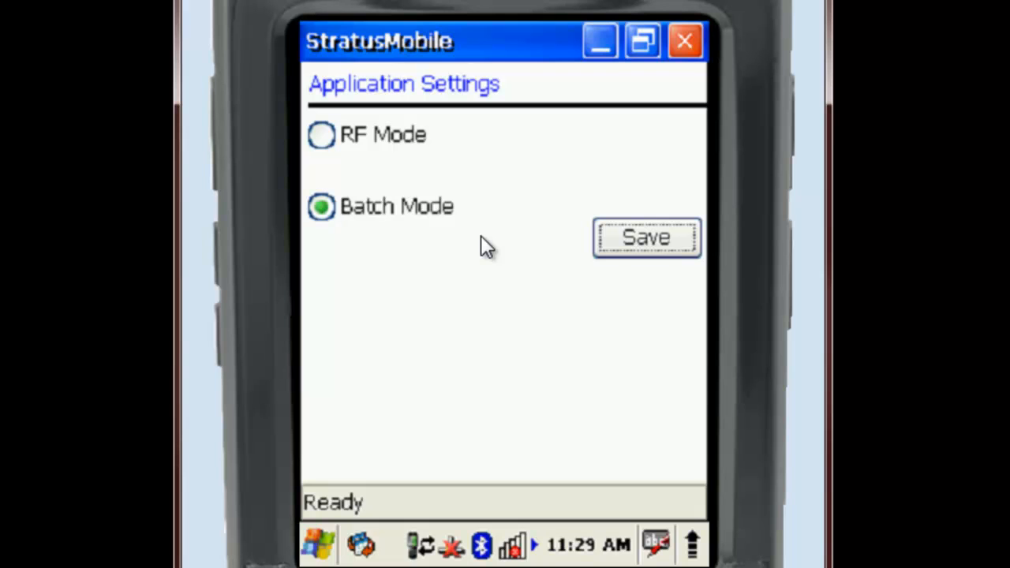
left_click(341, 133)
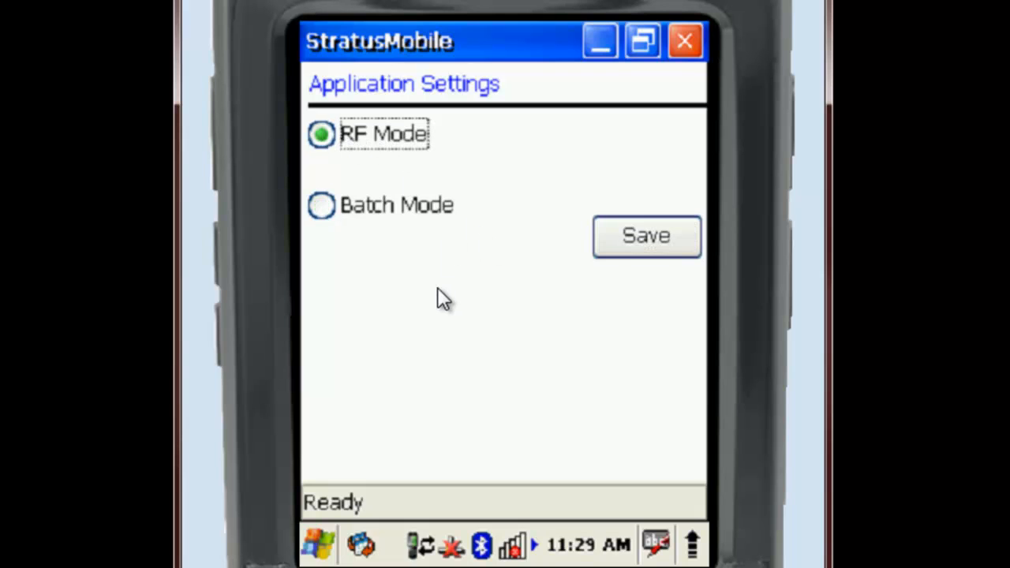
left_click(388, 206)
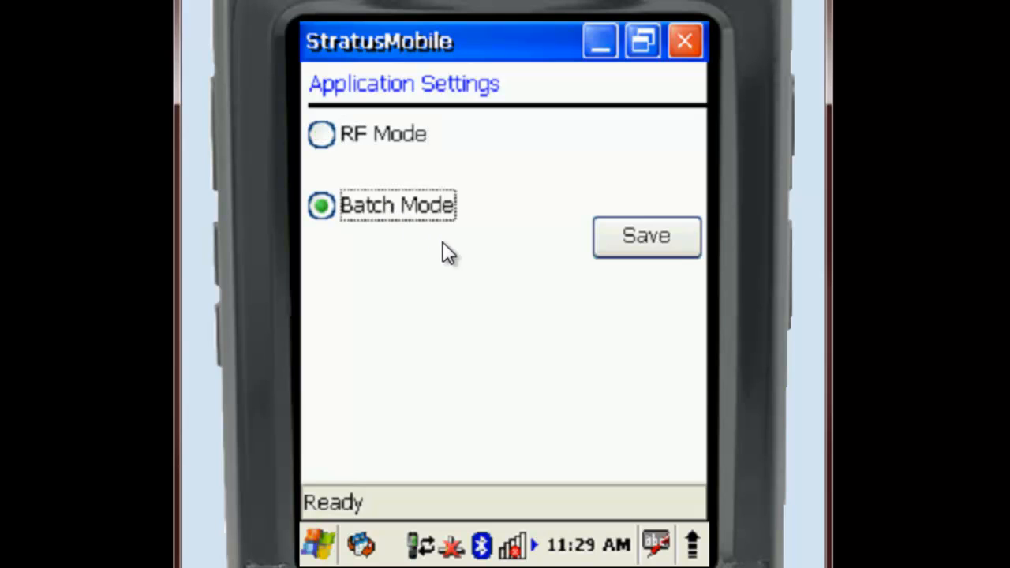
left_click(692, 42)
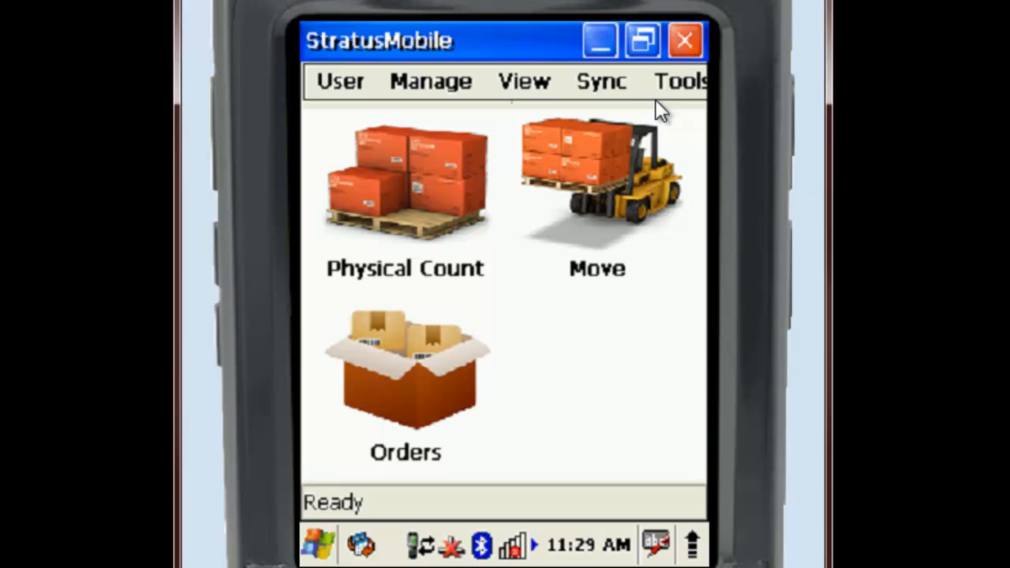
- Download the Stratus Stockroom data to the mobile device
left_click(615, 83)
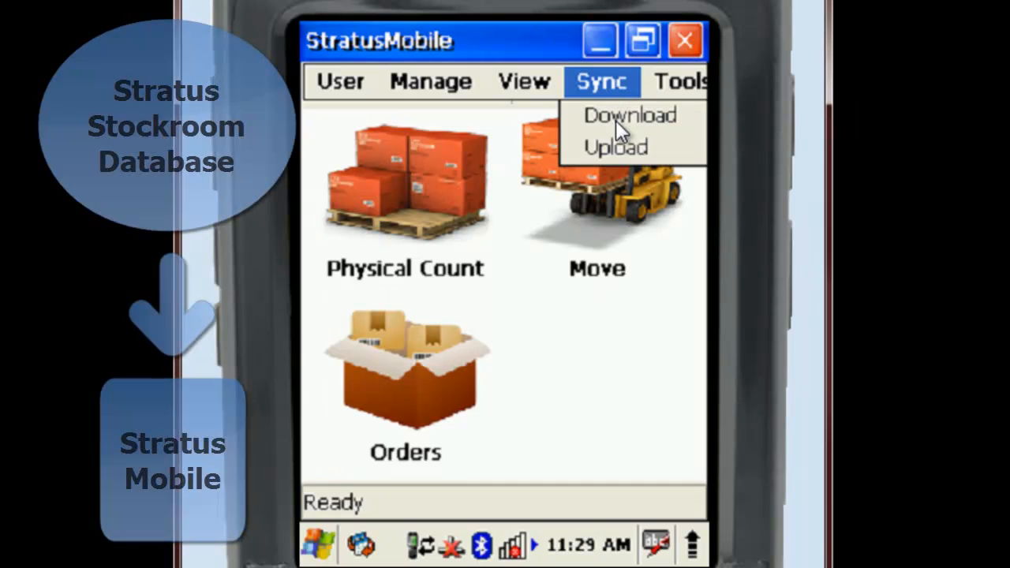
left_click(615, 118)
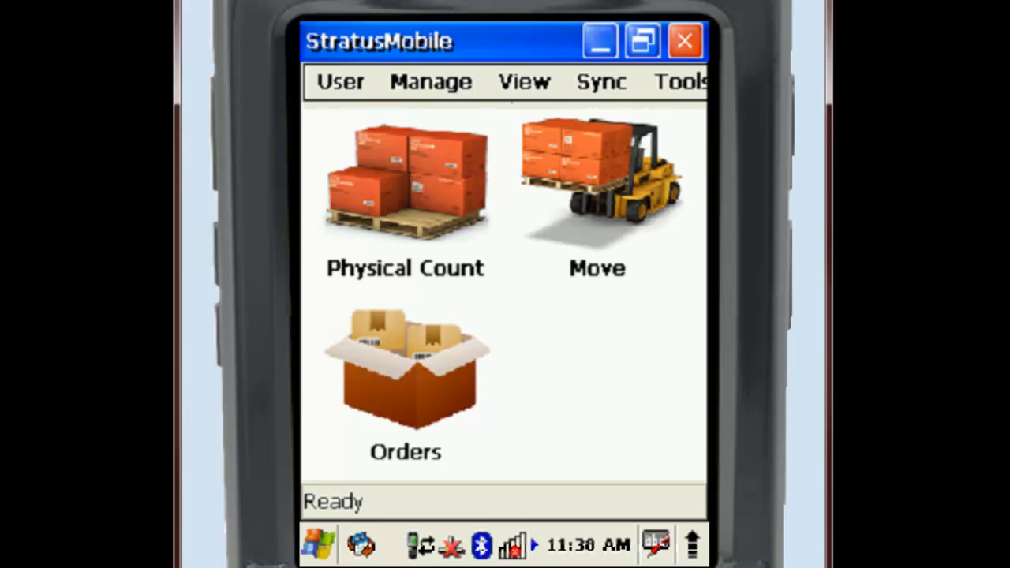
- Check the user preference for purging collected data after upload, and look over the available viewing, managing and user commands
left_click(671, 85)
left_click(623, 148)
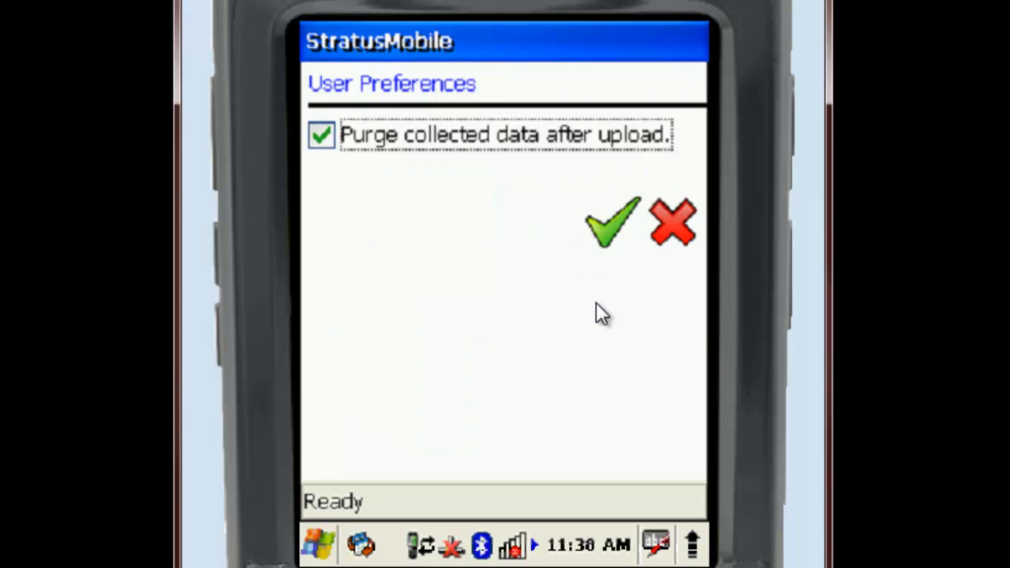
left_click(667, 223)
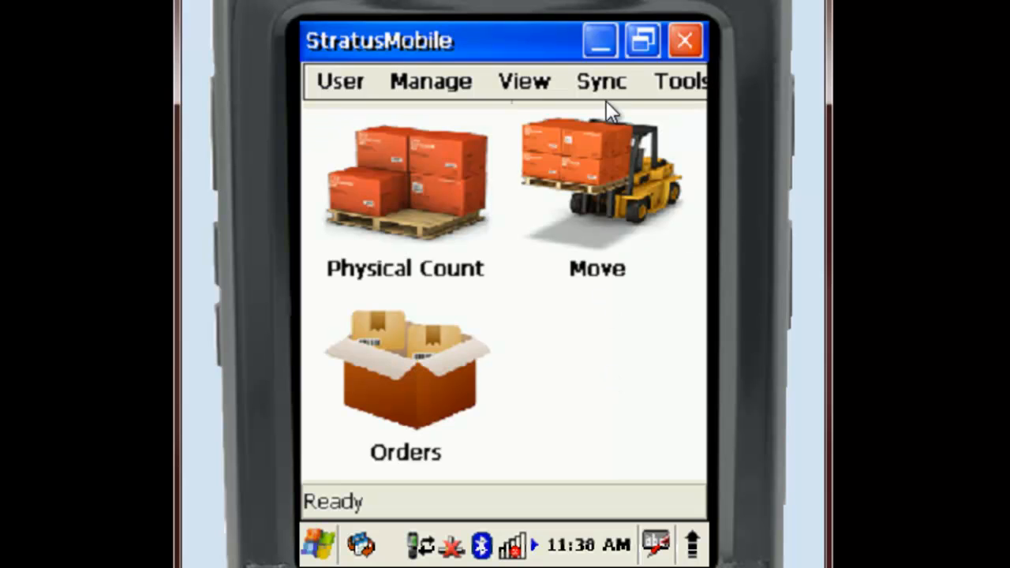
left_click(530, 81)
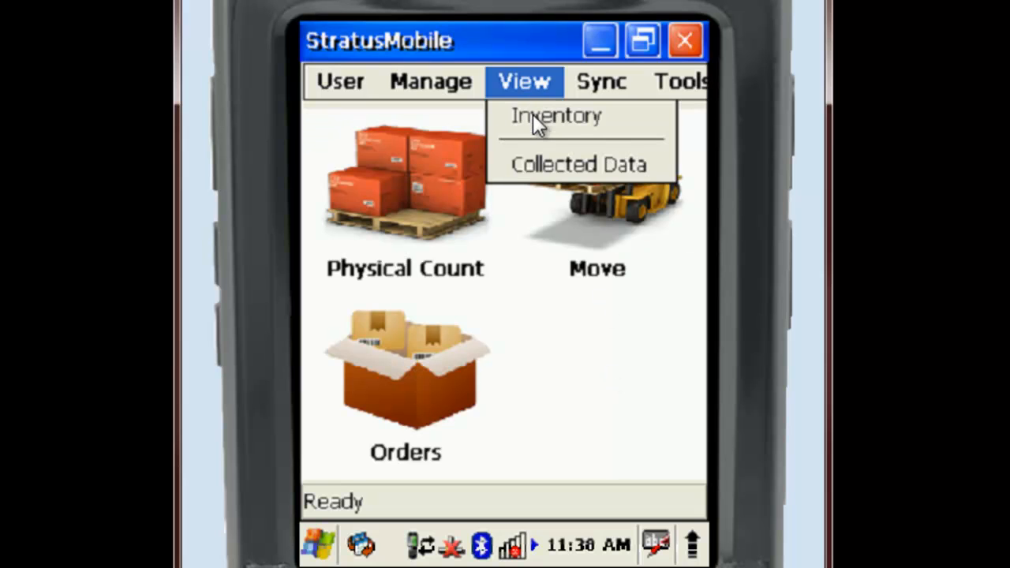
left_click(455, 83)
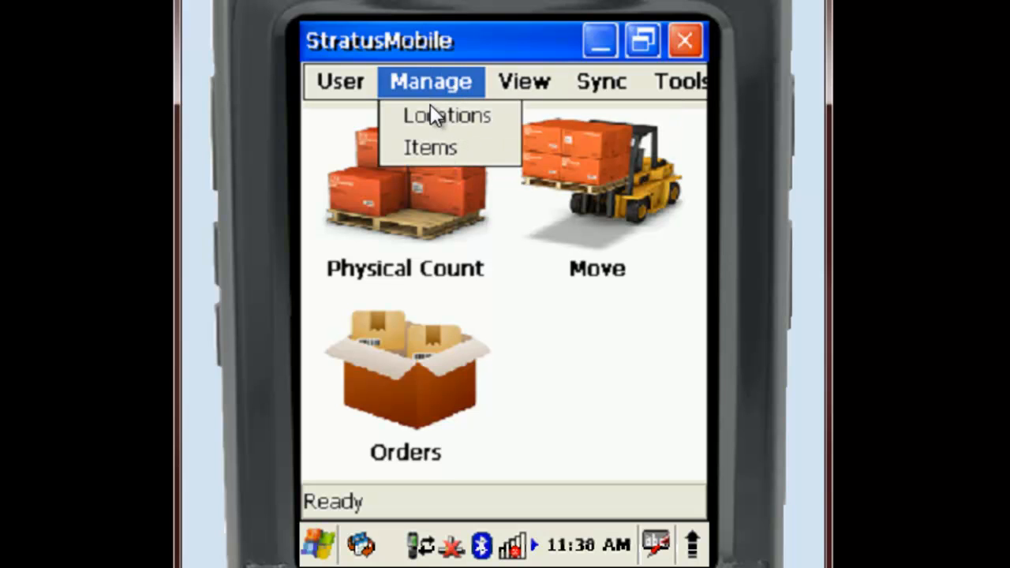
left_click(352, 80)
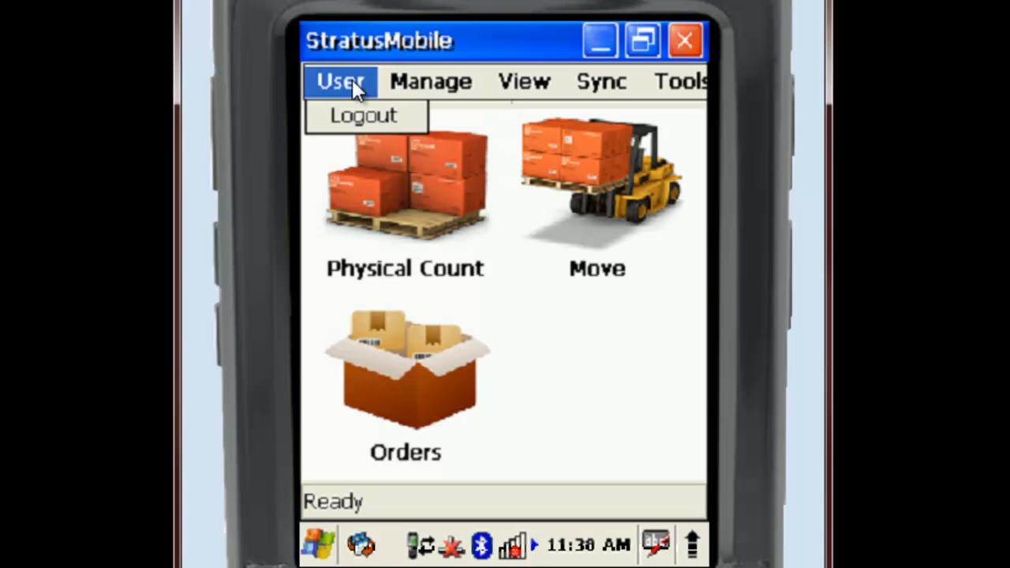
left_click(600, 345)
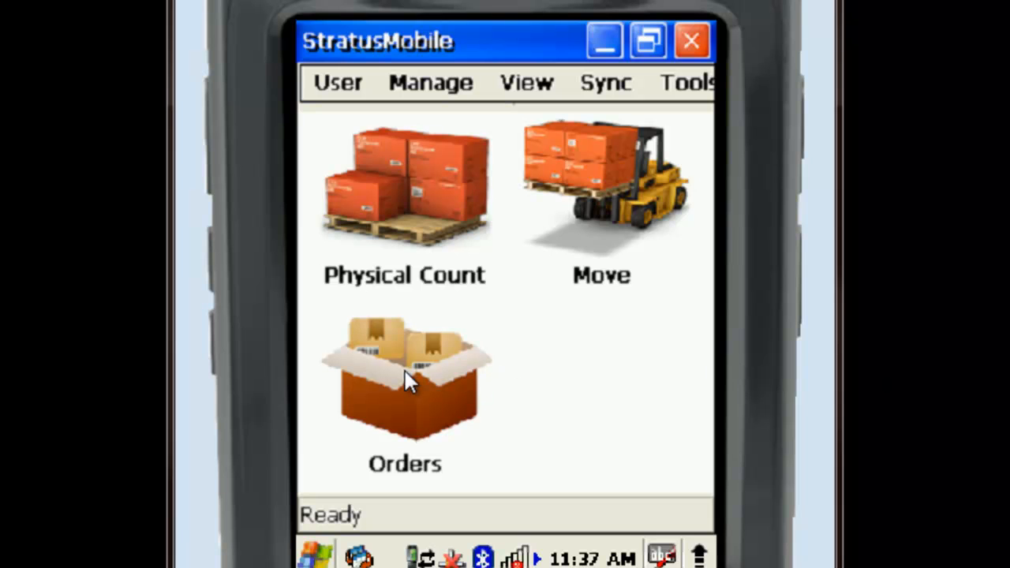
- Start a new receipt, enter its order number and select ACME Supplies as the vendor
left_click(405, 371)
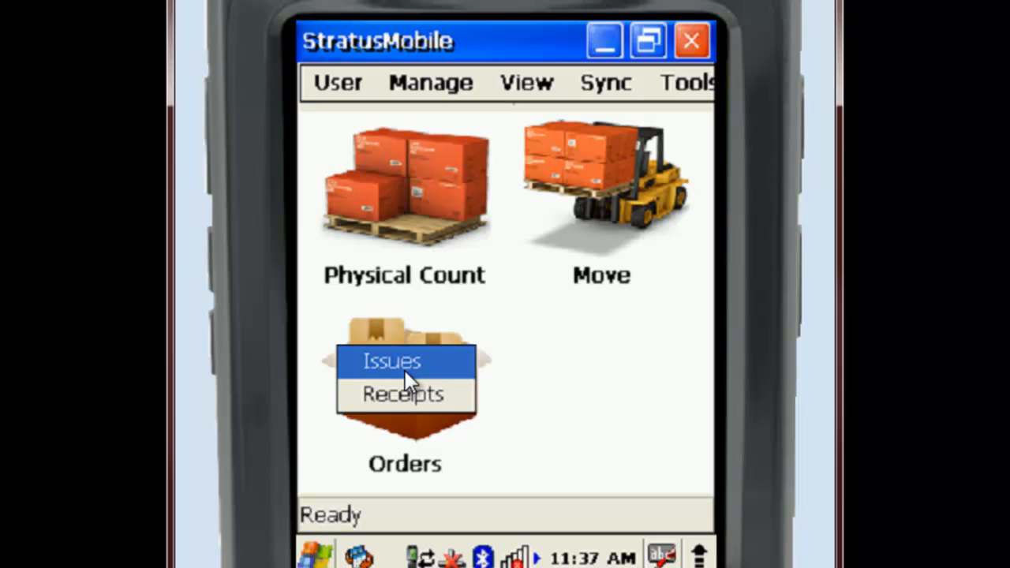
left_click(402, 396)
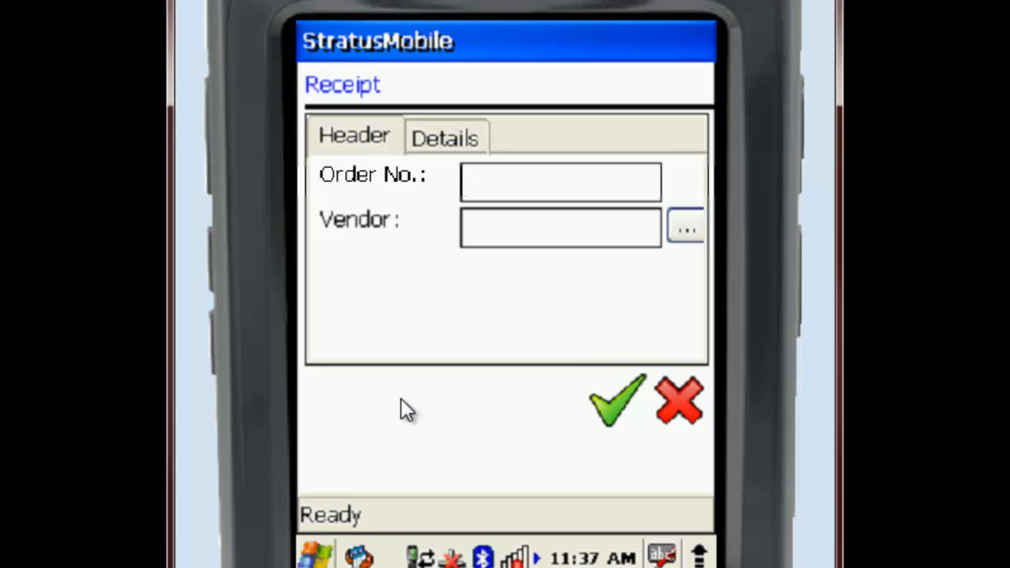
type("RT20")
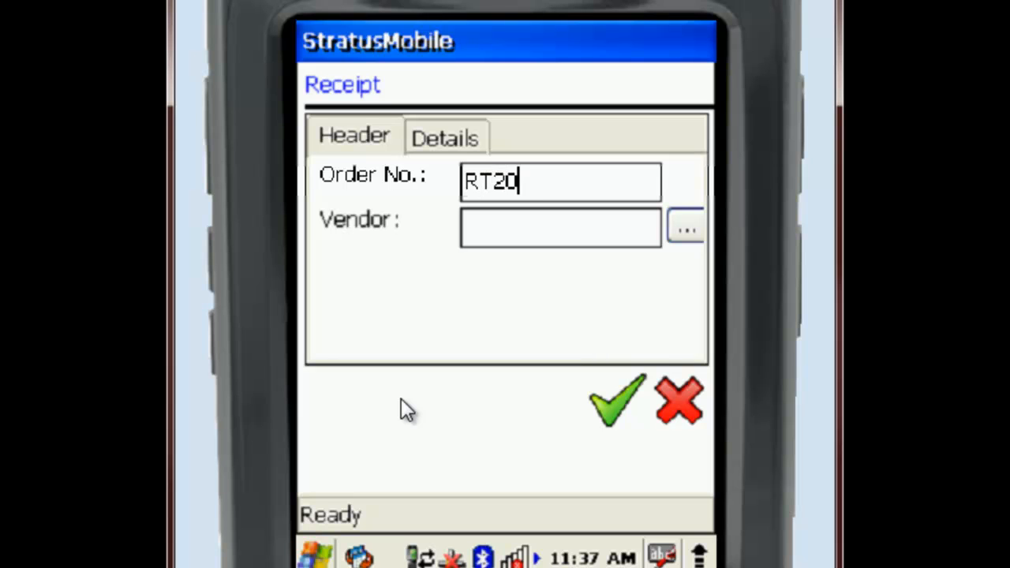
type("0021")
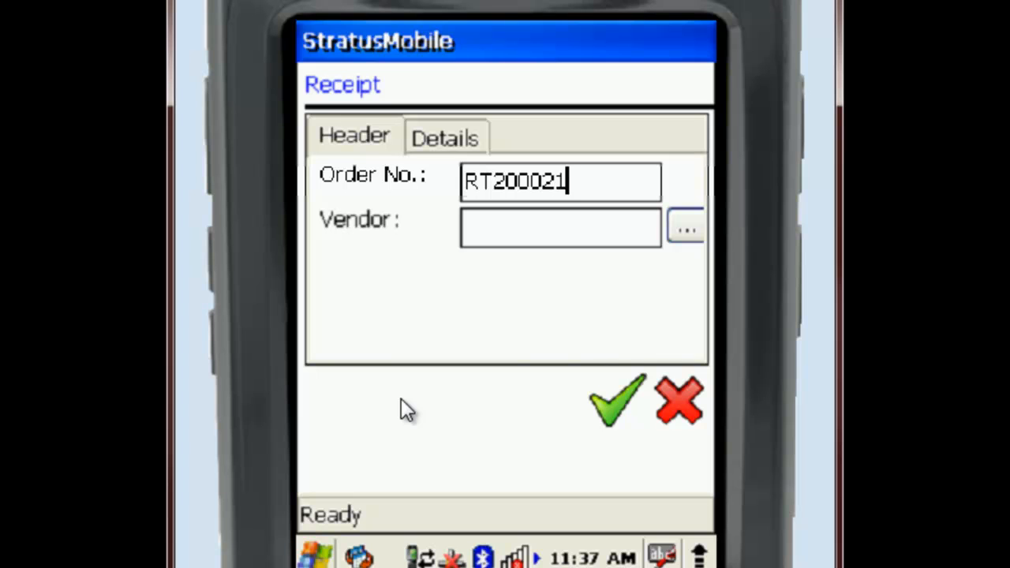
left_click(689, 223)
left_click(376, 204)
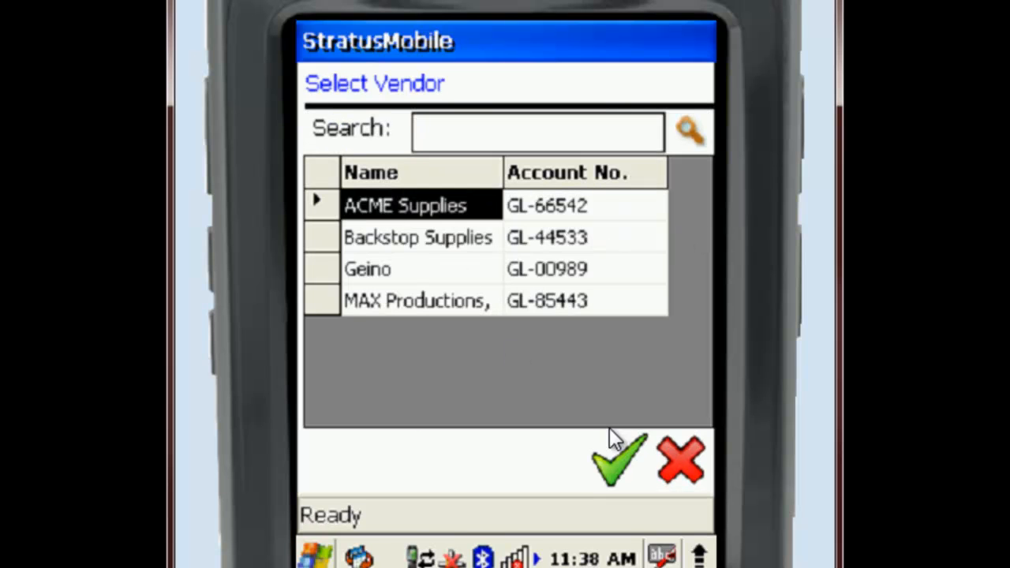
left_click(615, 458)
- Add a receipt detail line for site MAIN BUILDING with location 1-01 and item 1001
left_click(444, 138)
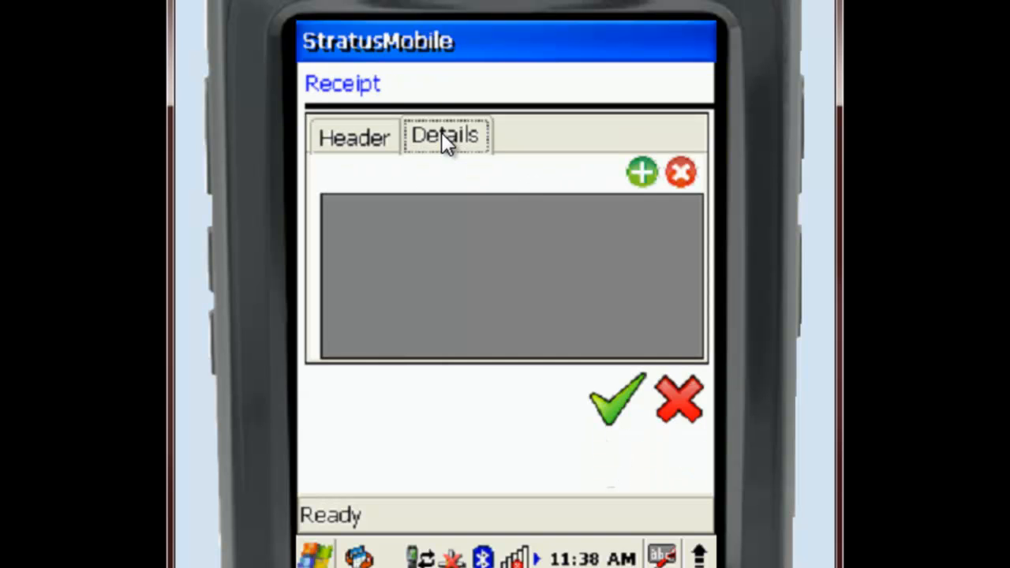
left_click(643, 171)
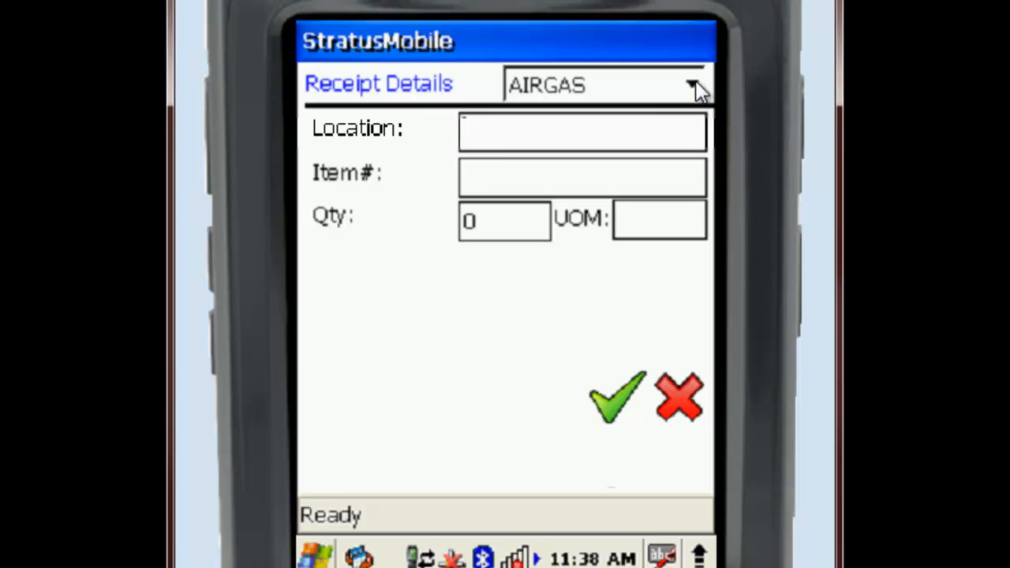
left_click(692, 85)
left_click(627, 174)
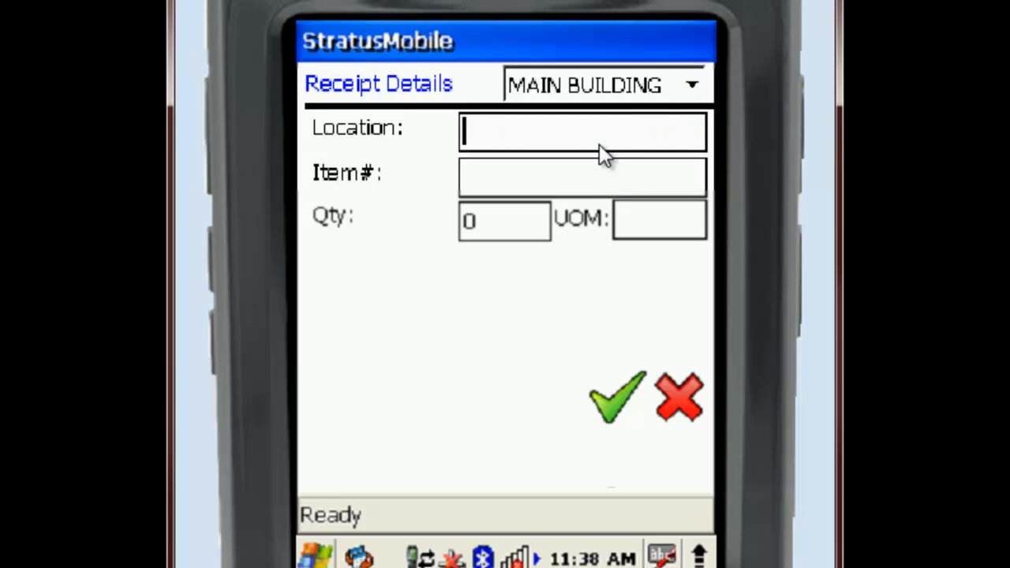
type("1-01")
key("Tab")
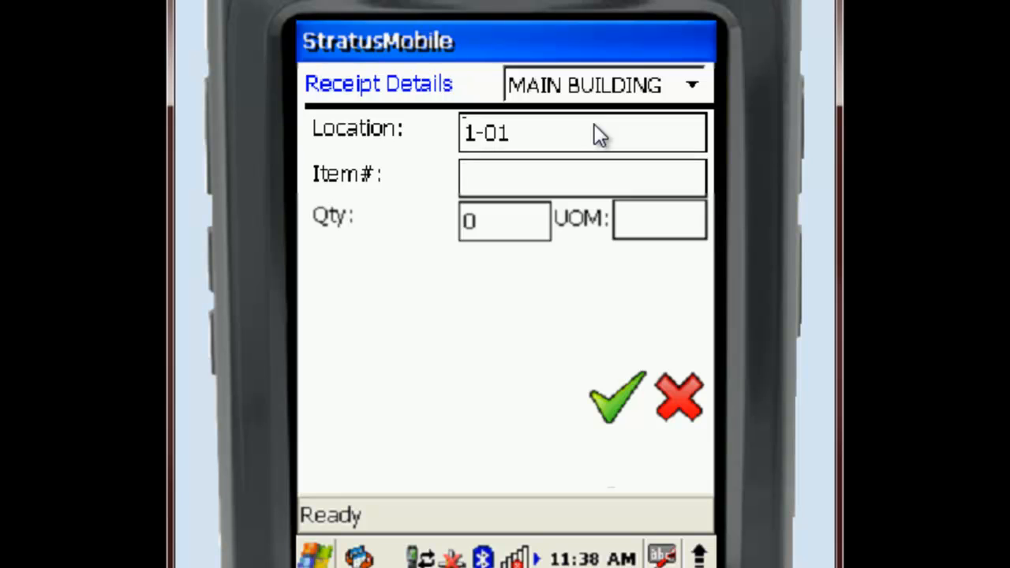
type("1001")
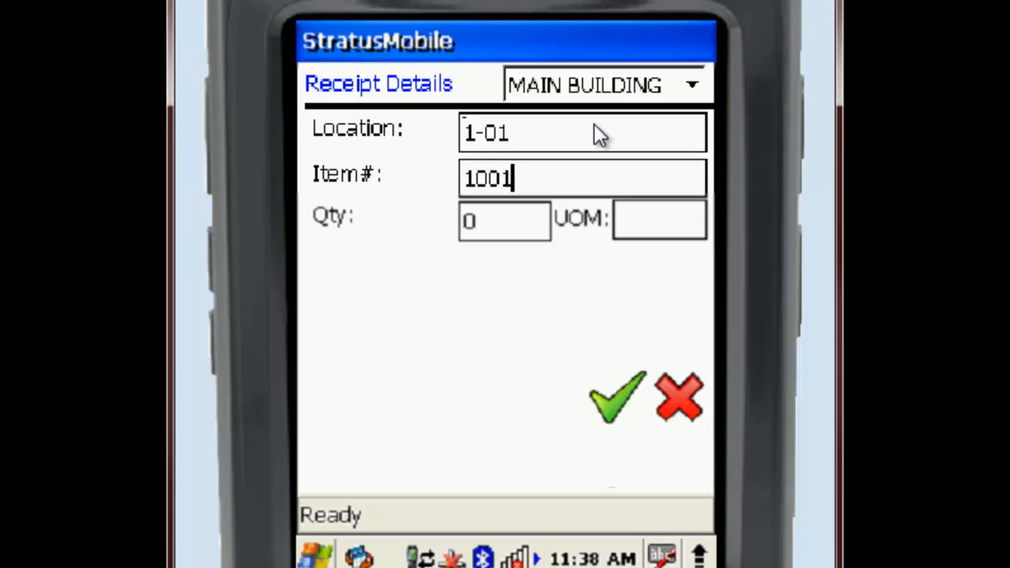
- Set the item 1001 line's quantity to 2 and lot to 2A, and save the line
left_click(533, 219)
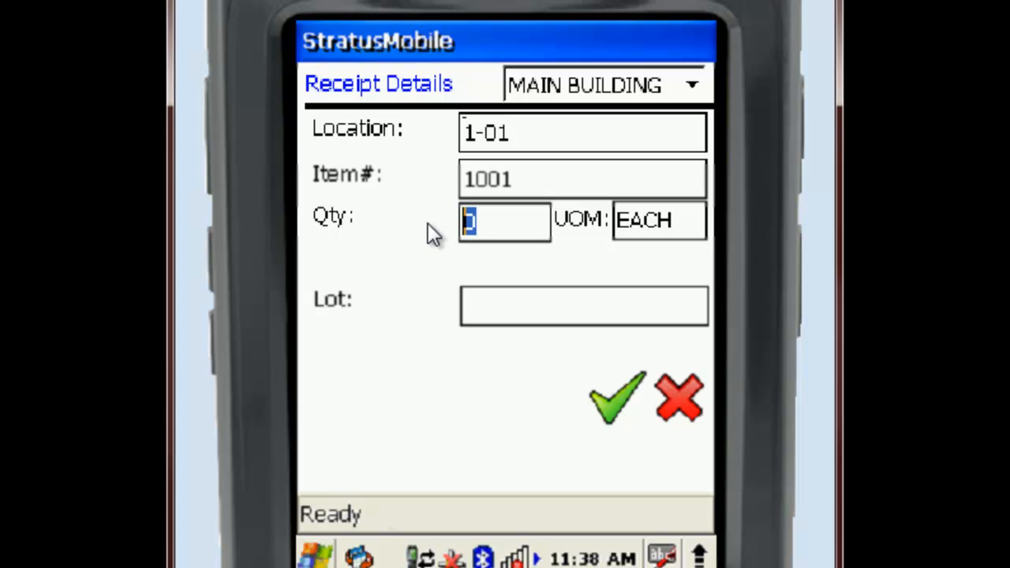
type("2")
left_click_drag(523, 182, 462, 183)
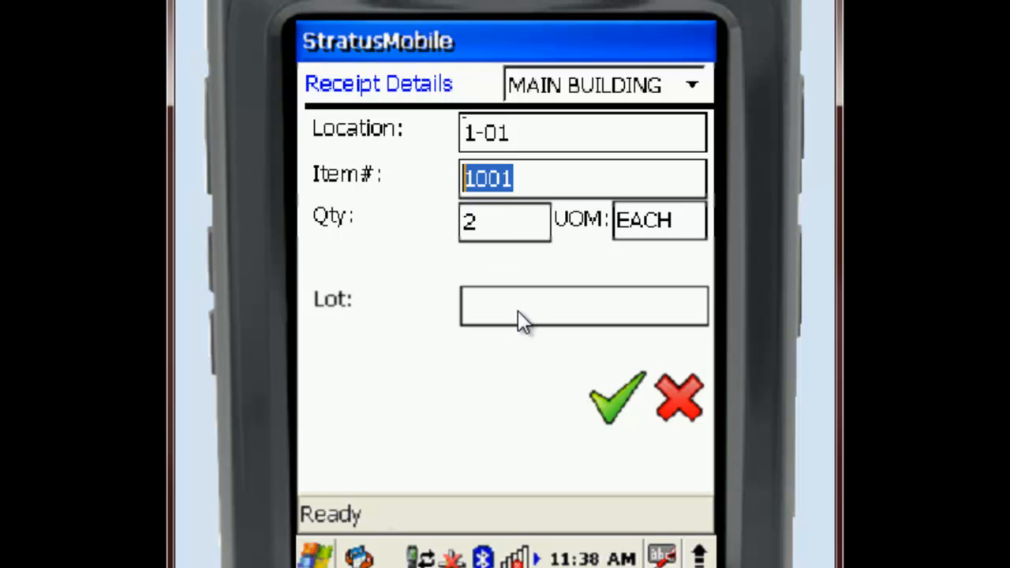
key("Tab")
key("Tab")
type("2A")
left_click(609, 402)
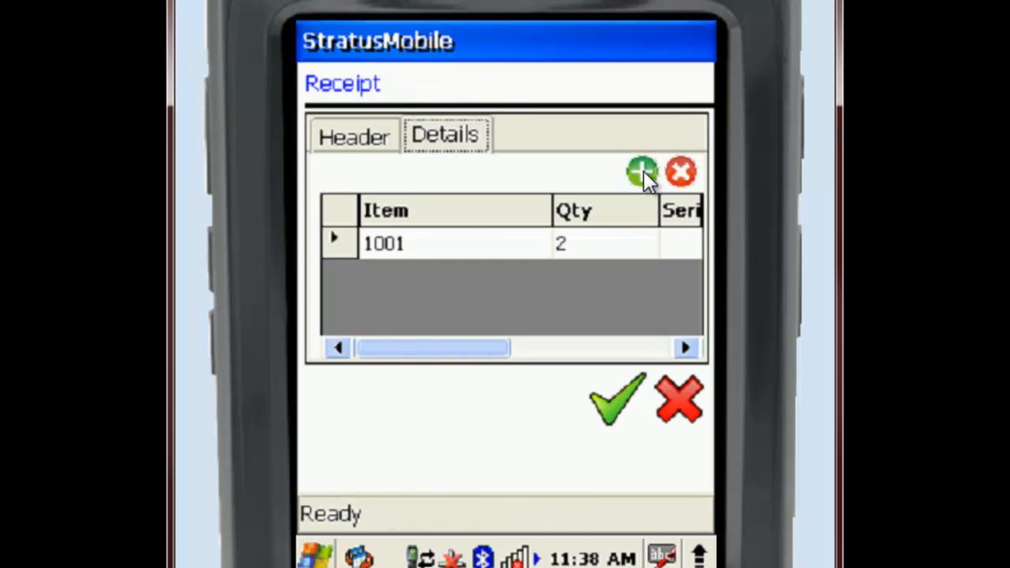
- Add a second receipt detail line for site MAIN BUILDING with location 1-01 and item 1004
left_click(642, 170)
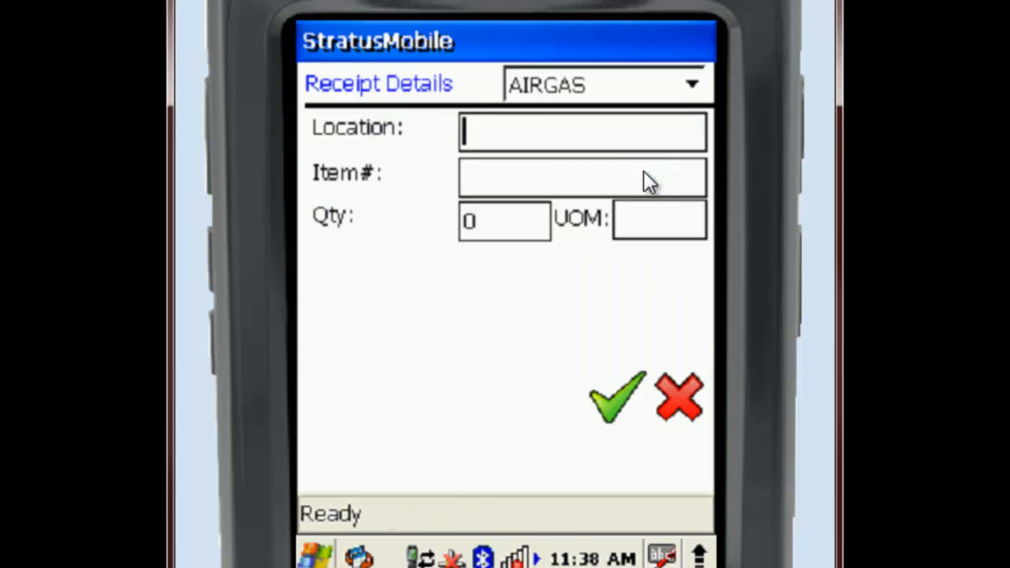
left_click(693, 85)
left_click(590, 172)
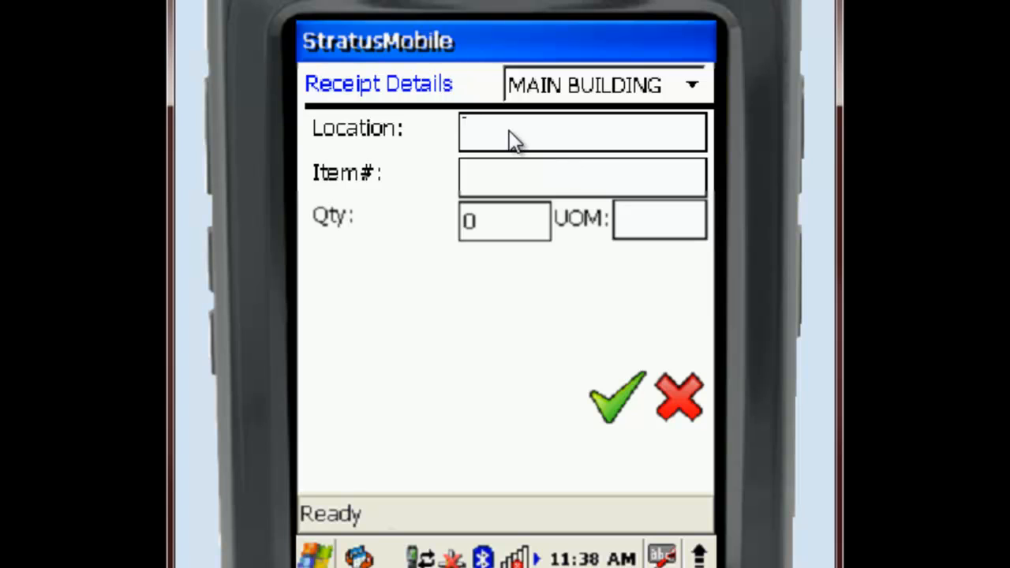
type("1-01")
left_click(513, 189)
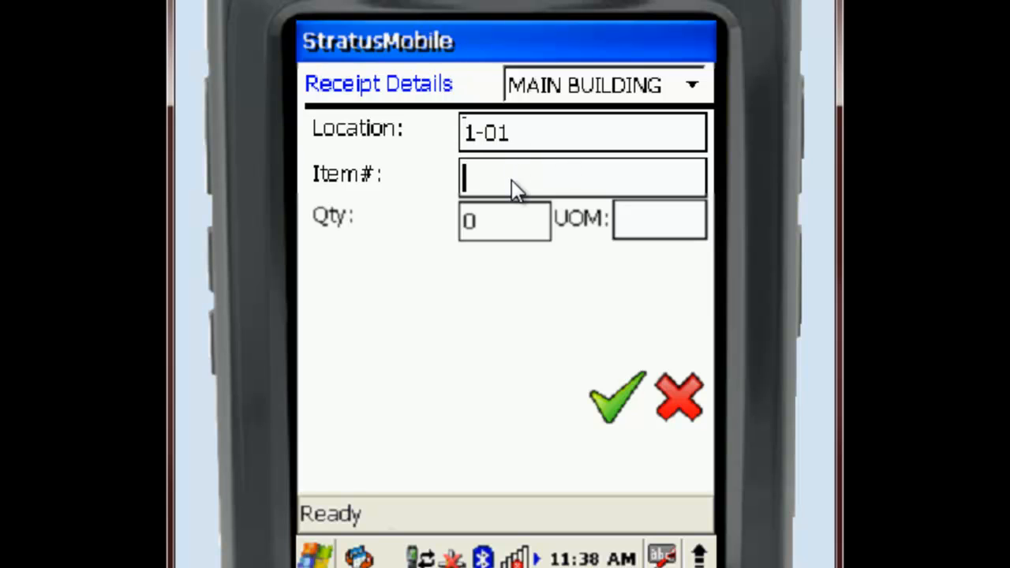
type("1004")
- Set the item 1004 line's quantity to 25, then save the completed receipt and leave the receipt form
left_click(510, 227)
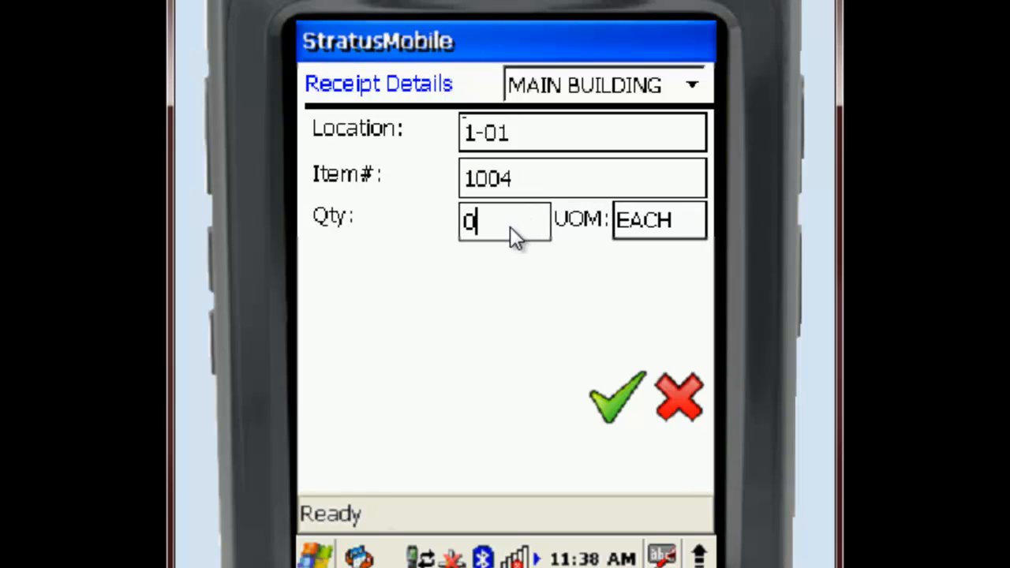
type("25")
left_click(613, 408)
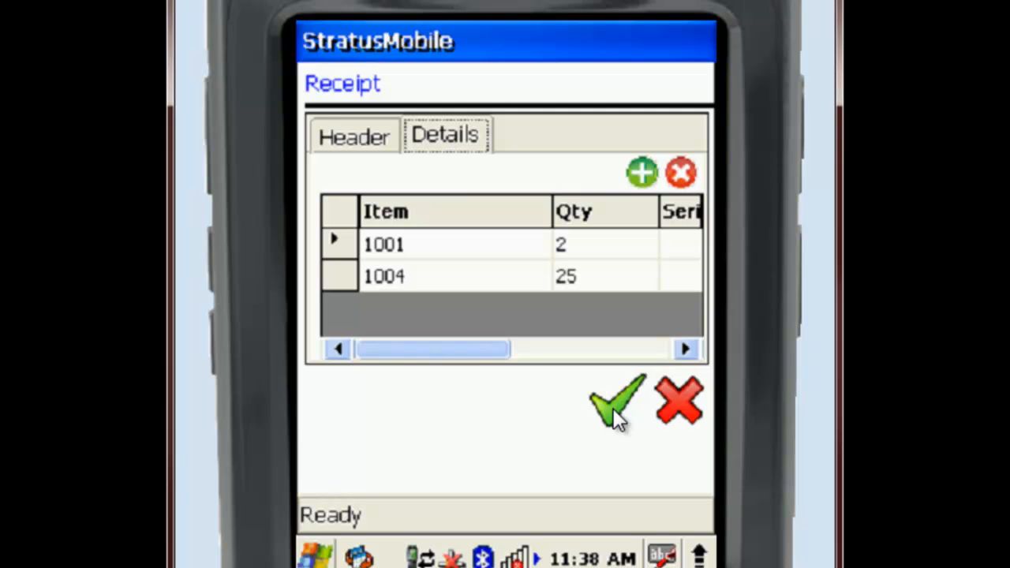
left_click(611, 406)
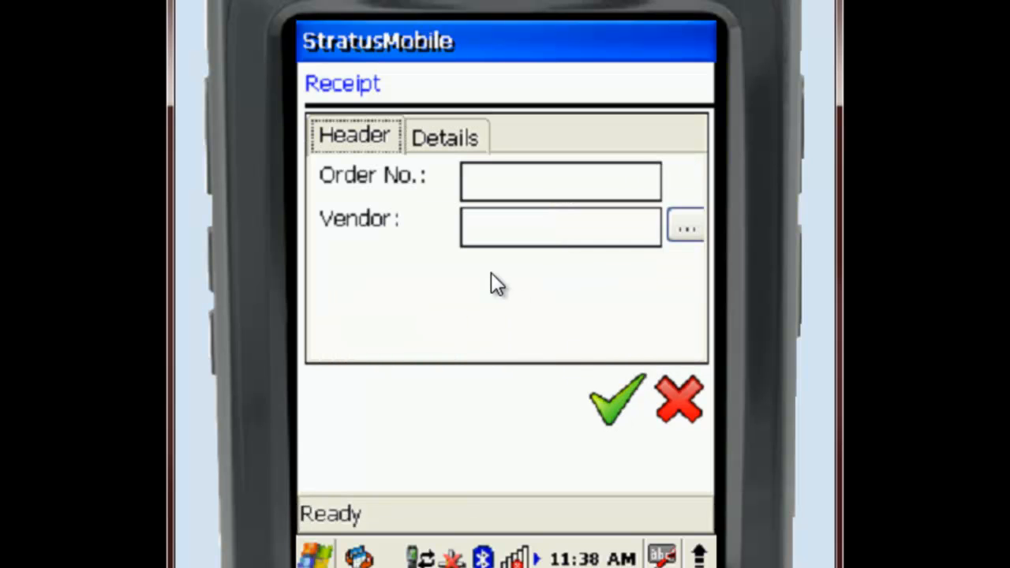
left_click(679, 395)
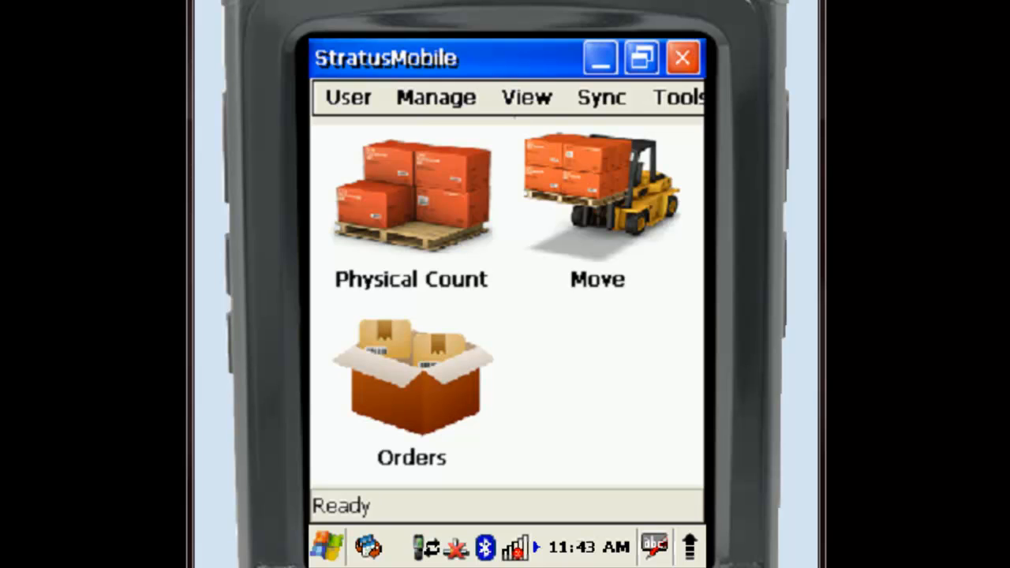
- Start a new issue from the orders area and enter its order number
left_click(429, 376)
left_click(422, 361)
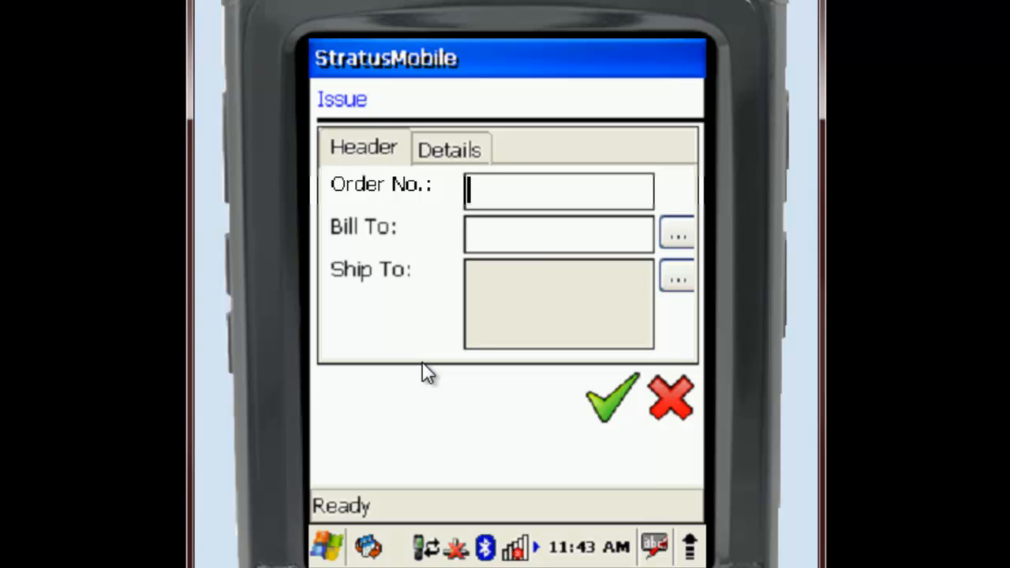
type("1T20")
type("0012")
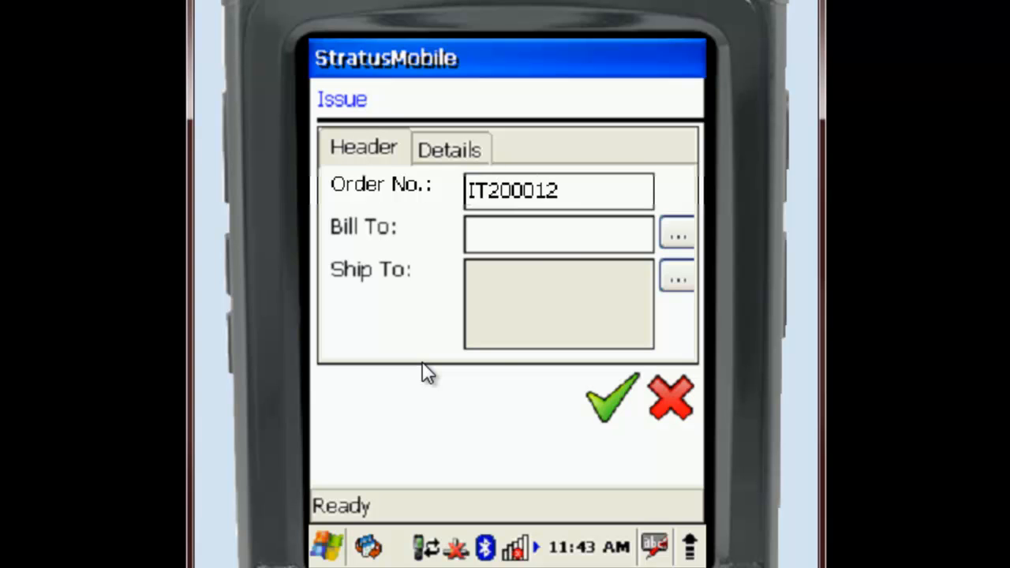
- Select the Industrial customer as the issue's bill-to party and its first listed address as the ship-to address
left_click(672, 235)
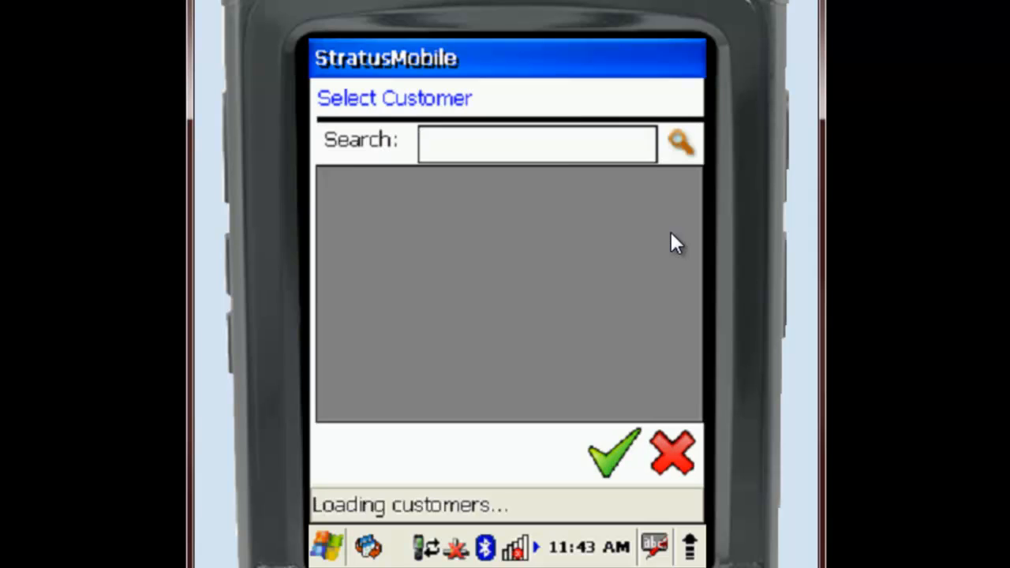
left_click(387, 218)
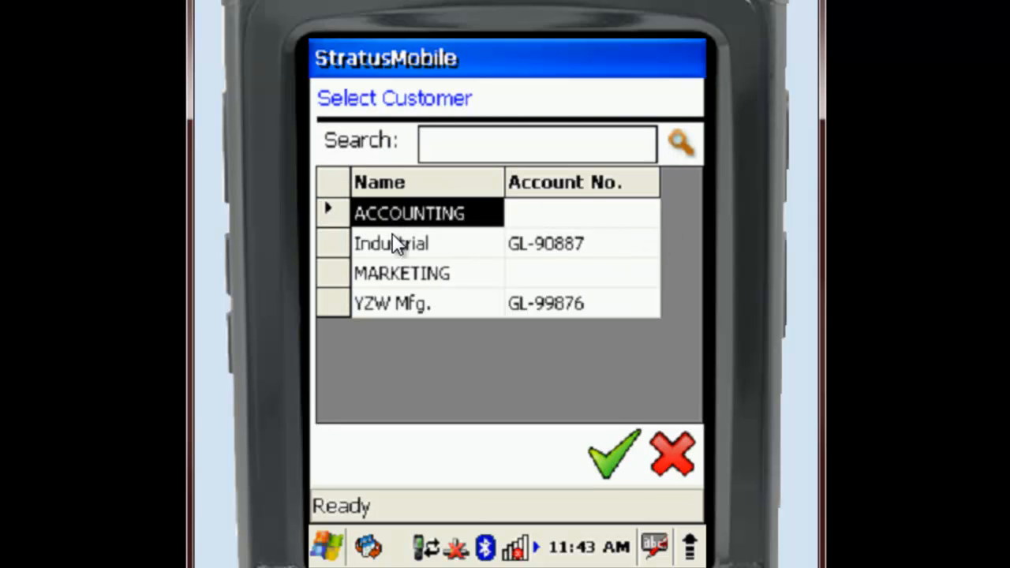
left_click(383, 242)
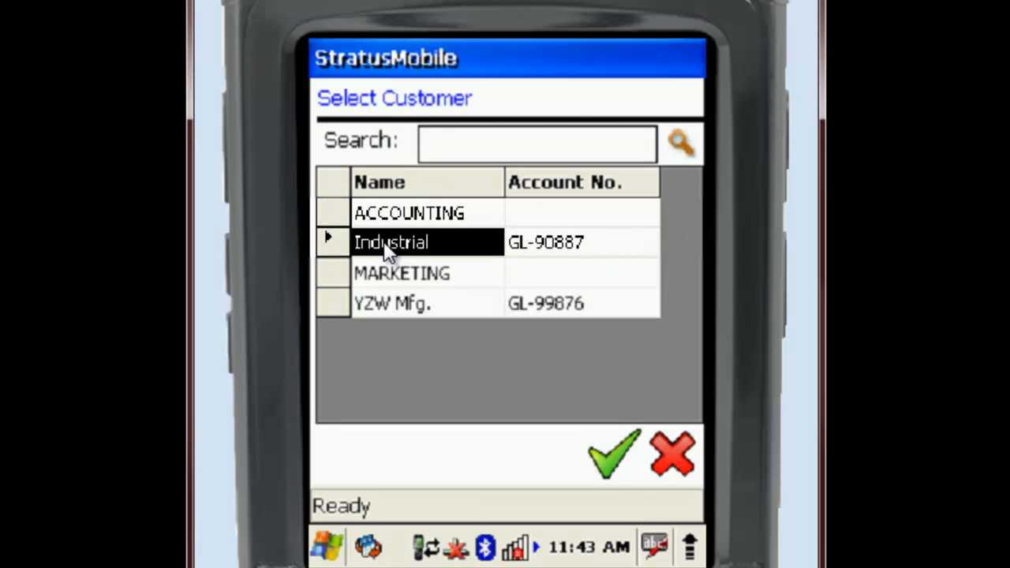
left_click(606, 459)
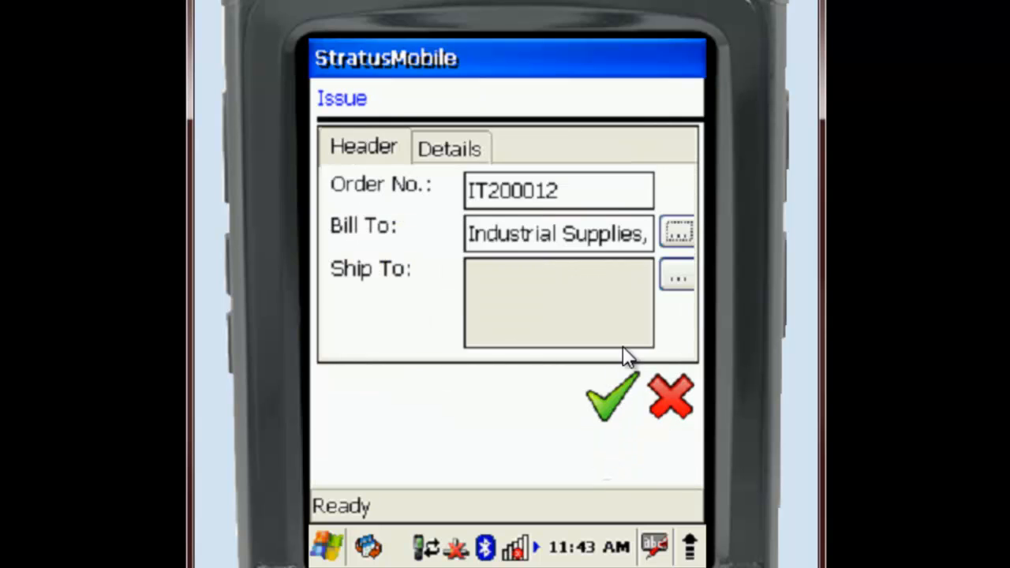
left_click(681, 270)
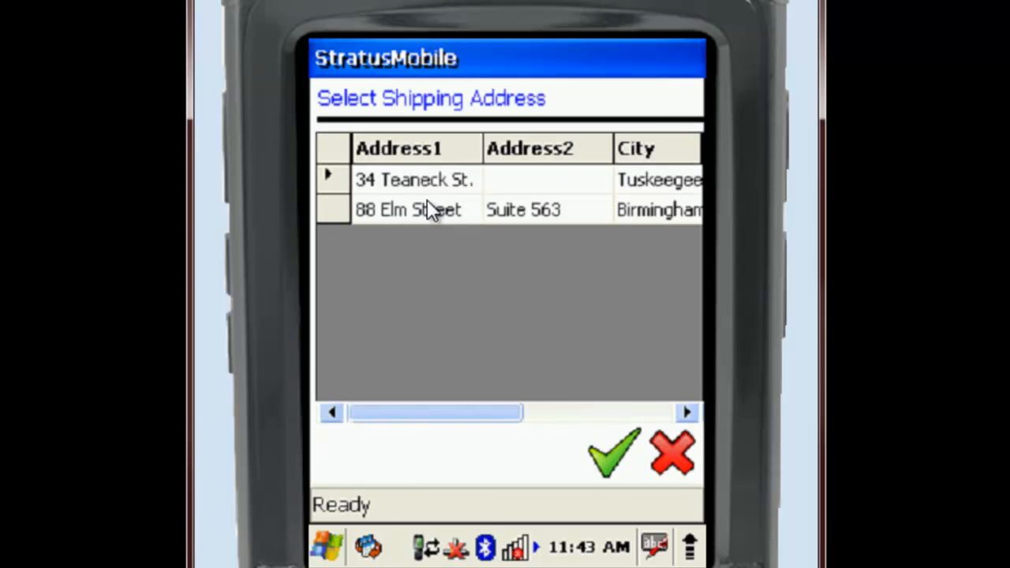
left_click(425, 178)
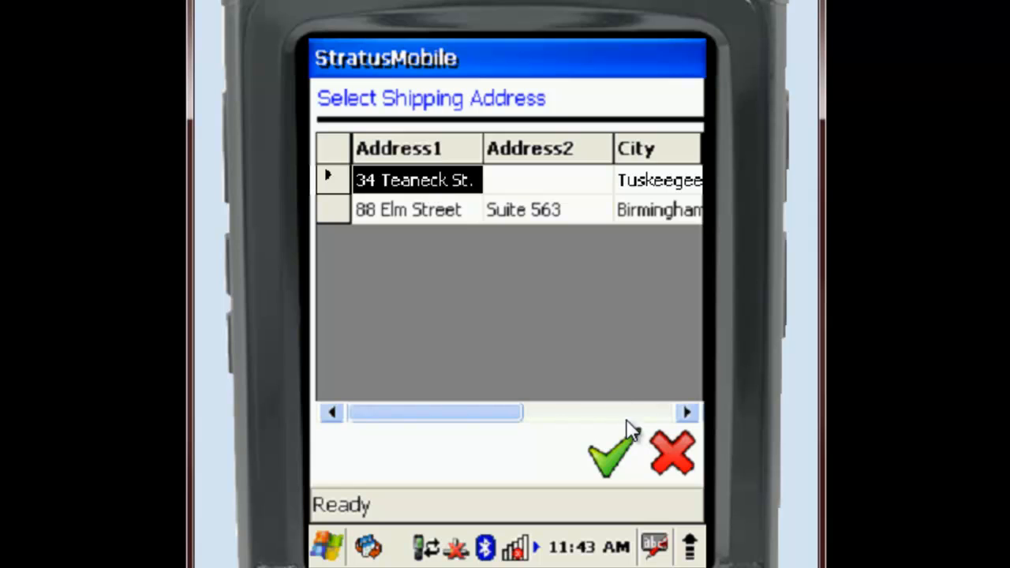
left_click(616, 465)
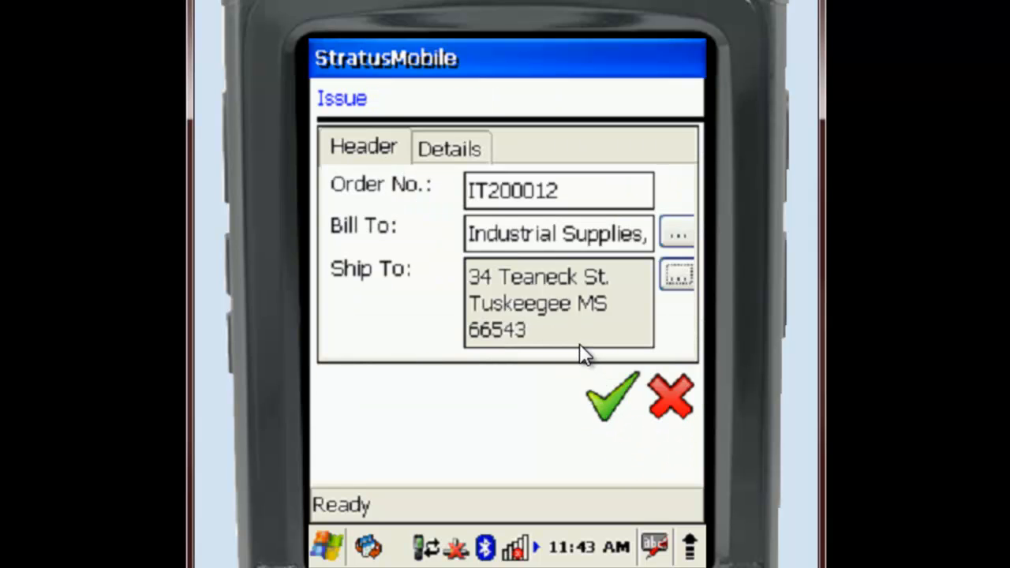
left_click(454, 150)
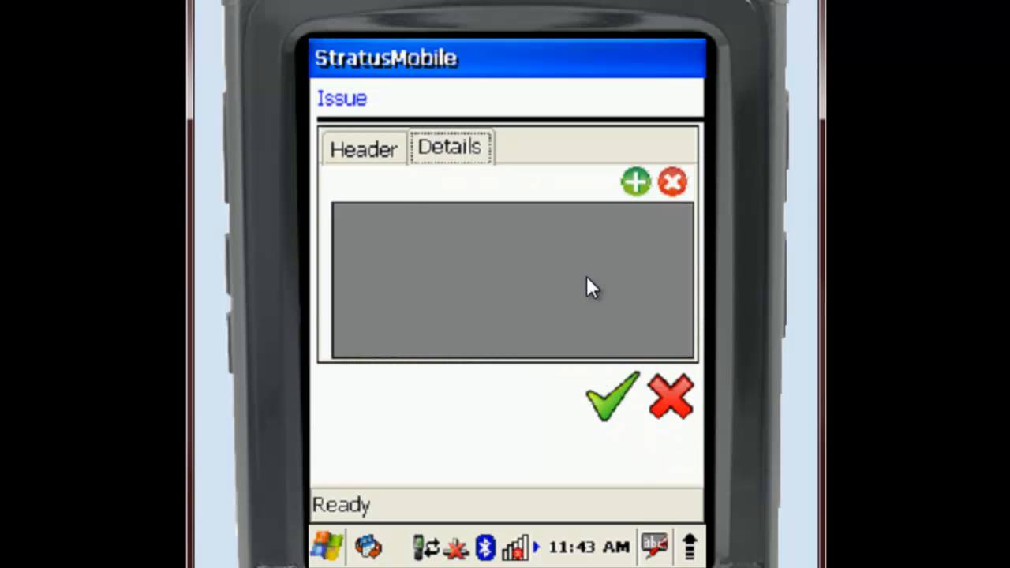
left_click(386, 150)
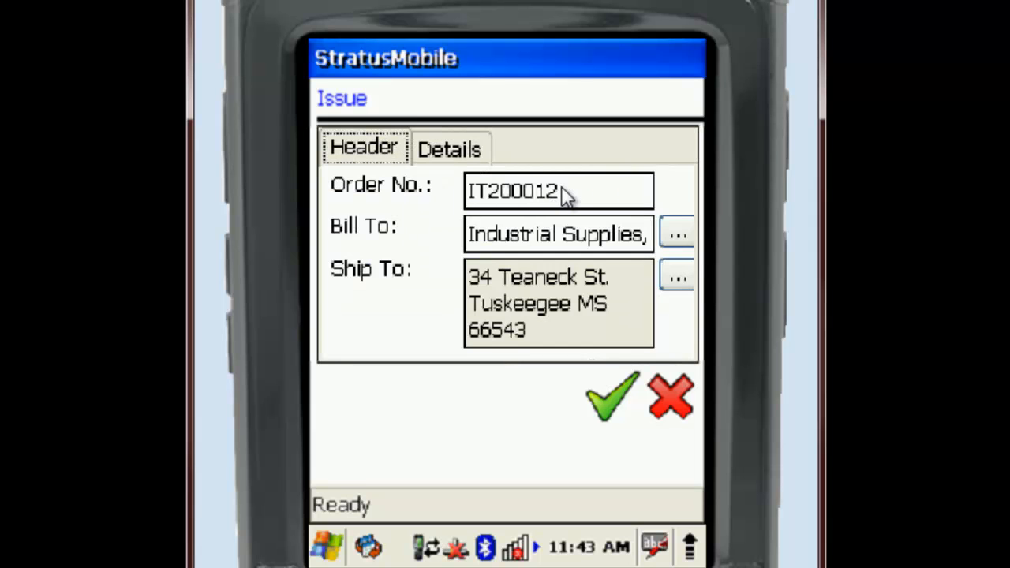
left_click_drag(565, 196, 466, 191)
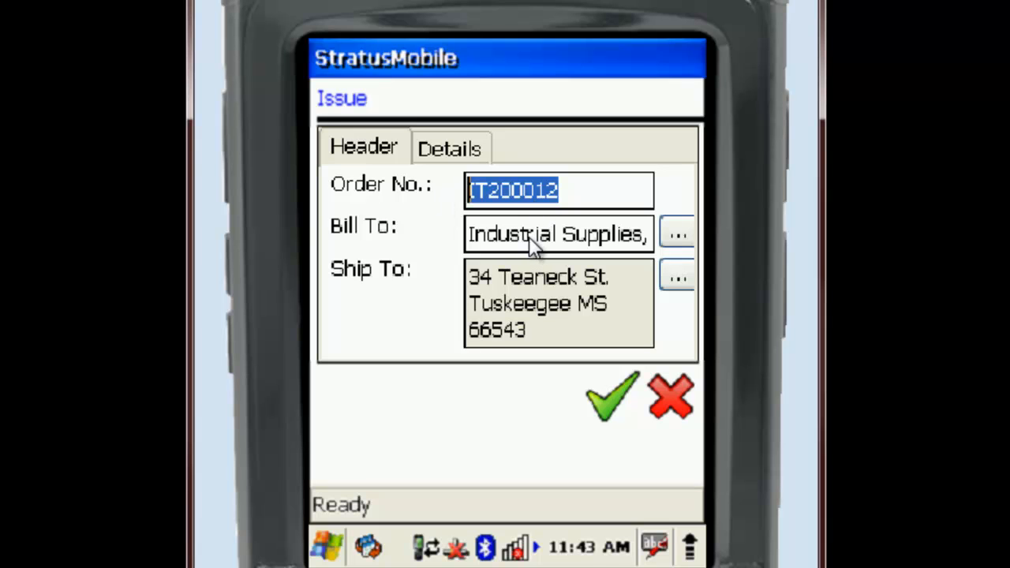
- Add an issue detail line for site MAIN BUILDING with location 1-01, item 1004 and quantity 2
left_click(447, 152)
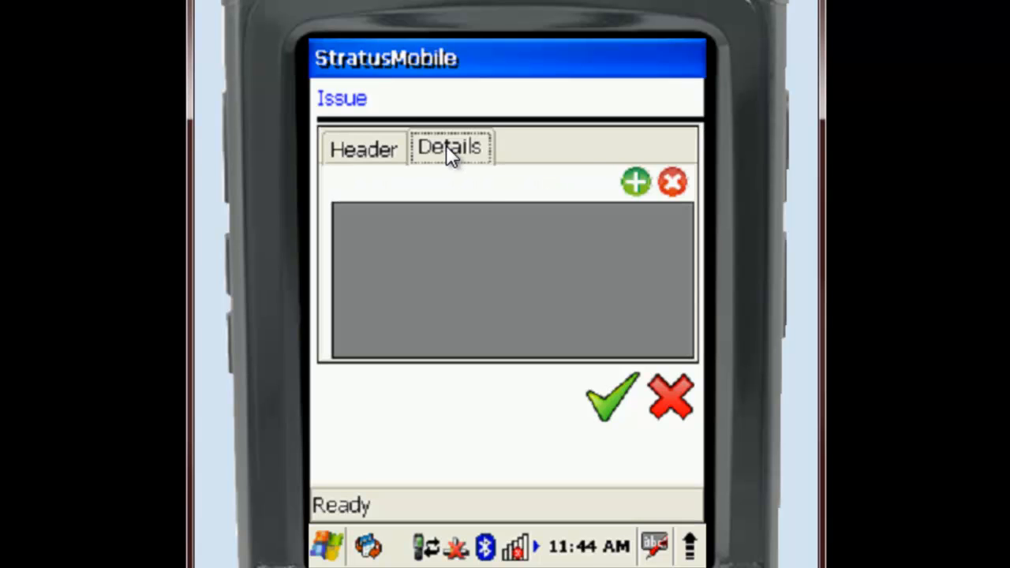
left_click(640, 182)
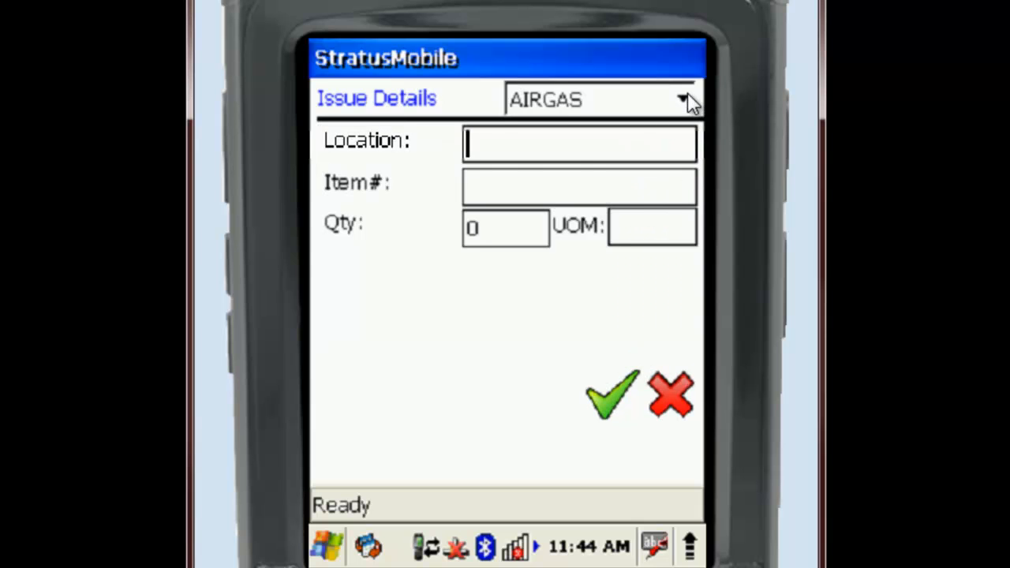
left_click(683, 101)
left_click(608, 185)
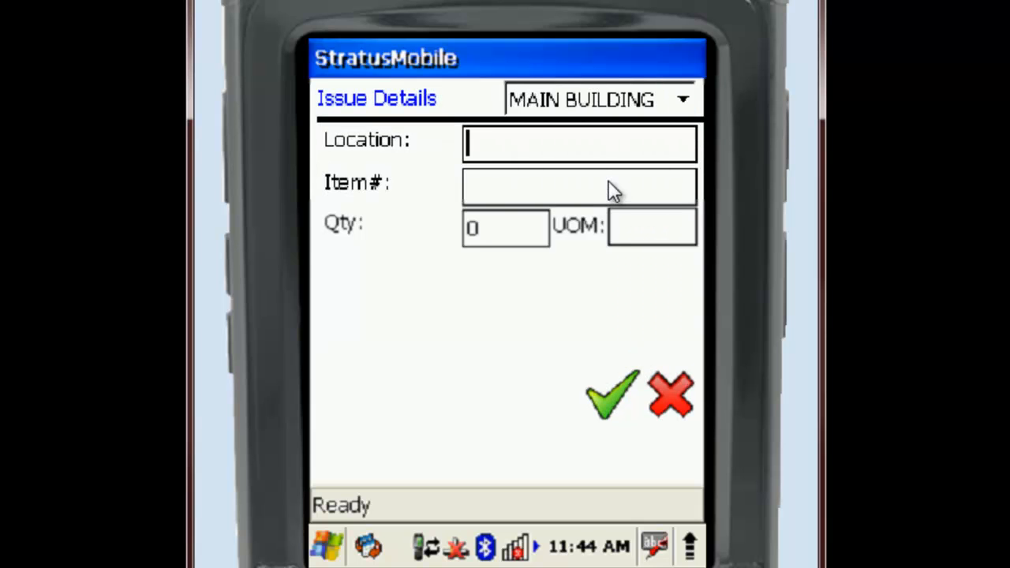
type("1-01")
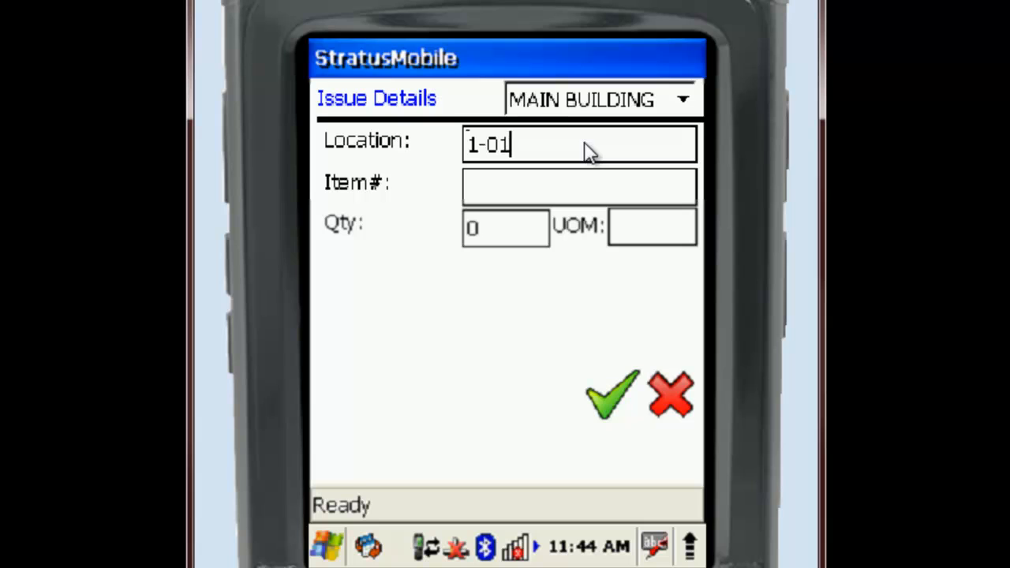
left_click(578, 197)
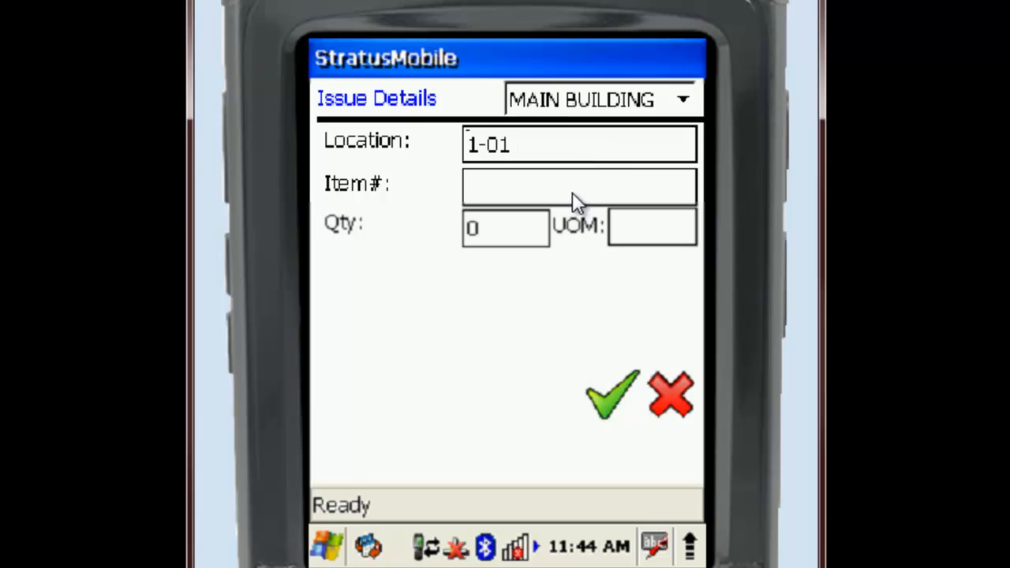
type("1004")
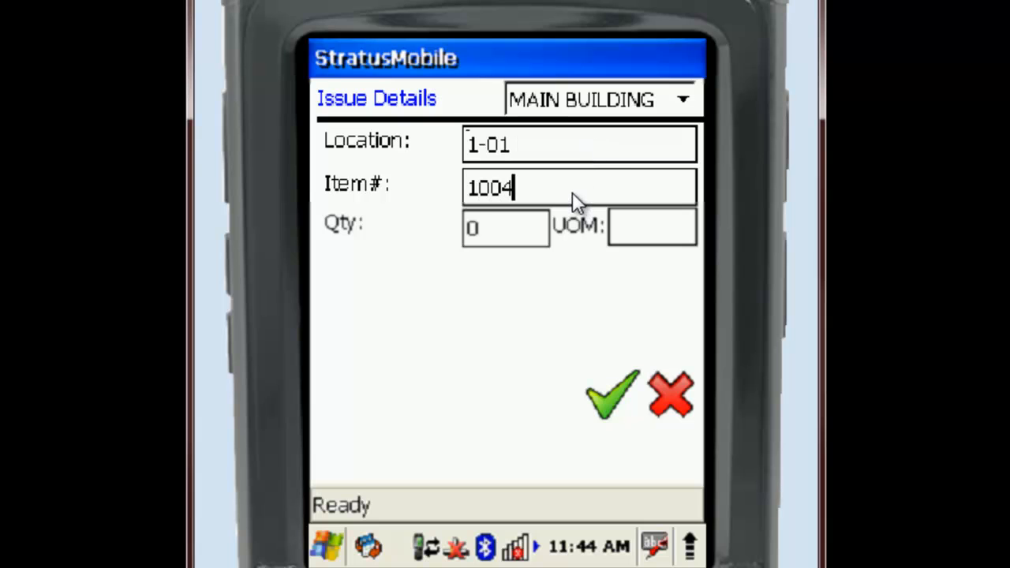
left_click(523, 231)
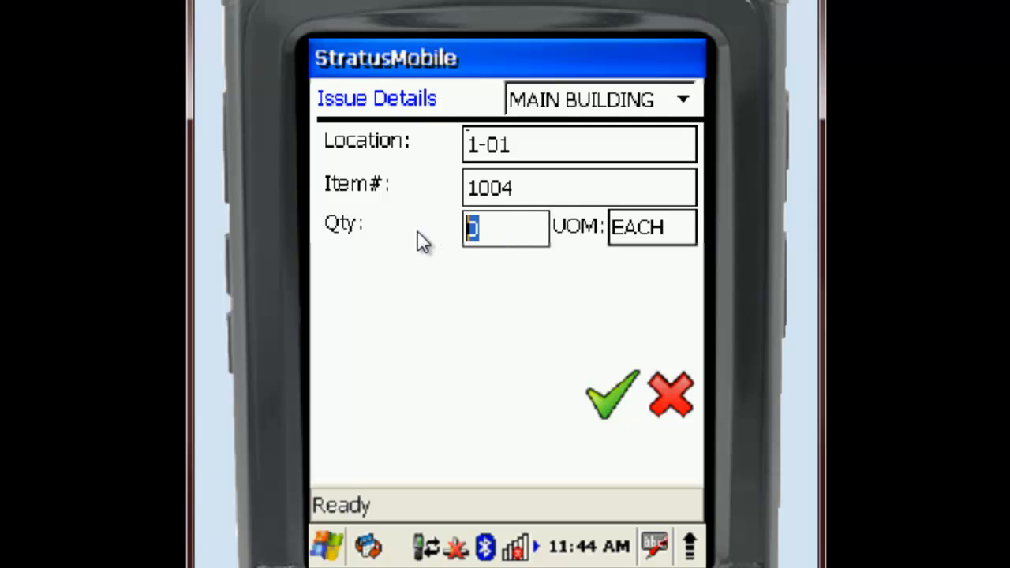
type("2")
left_click(613, 395)
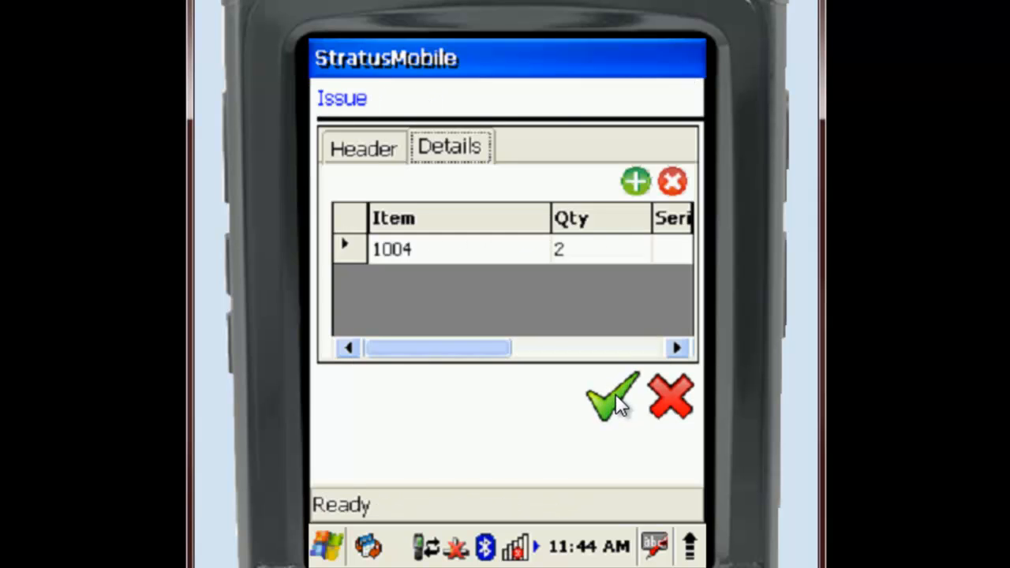
- Add a second issue detail line for site MAIN BUILDING with location 1-01 and item 1001
left_click(639, 180)
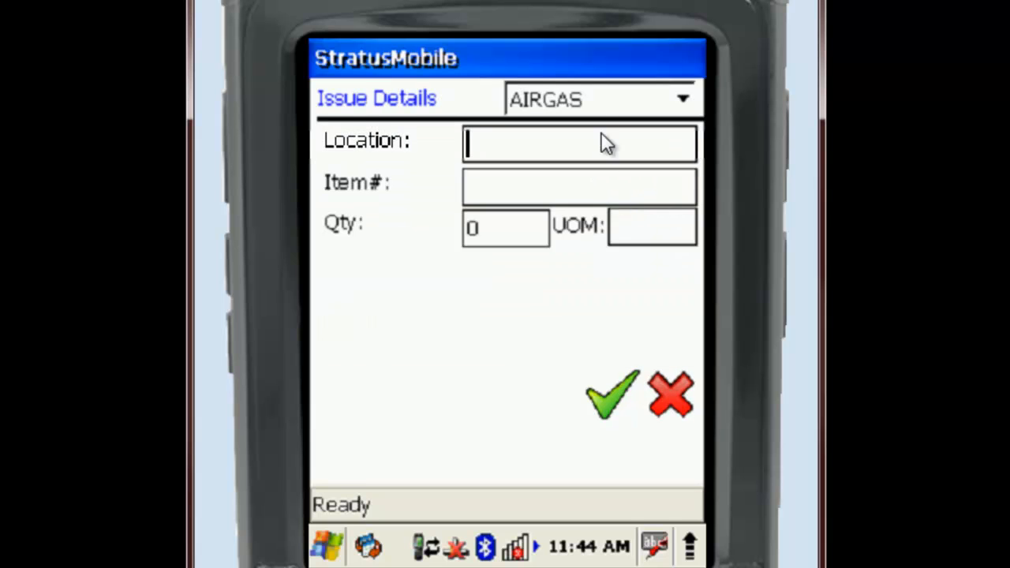
left_click(604, 106)
left_click(593, 193)
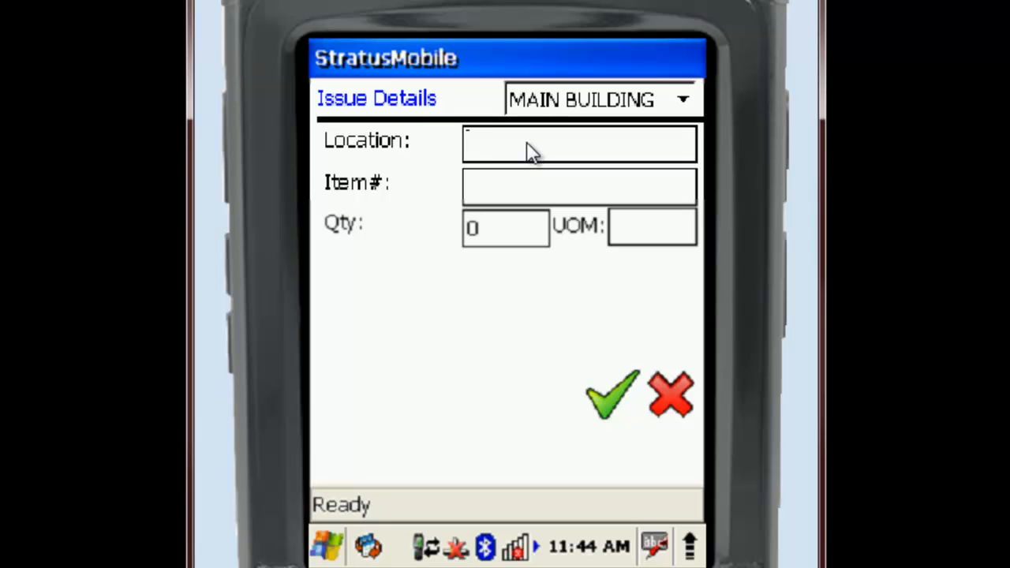
type("1-01")
key("Return")
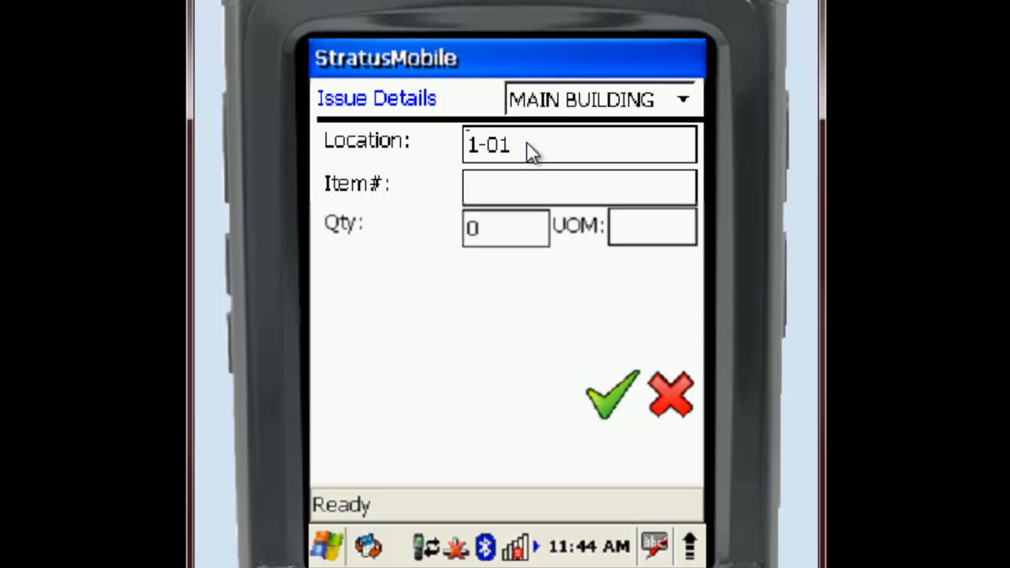
type("1001")
key("Return")
- Set the item 1001 issue line's quantity to 1 and lot to 2A, and save the line
left_click_drag(491, 239, 462, 234)
type("1")
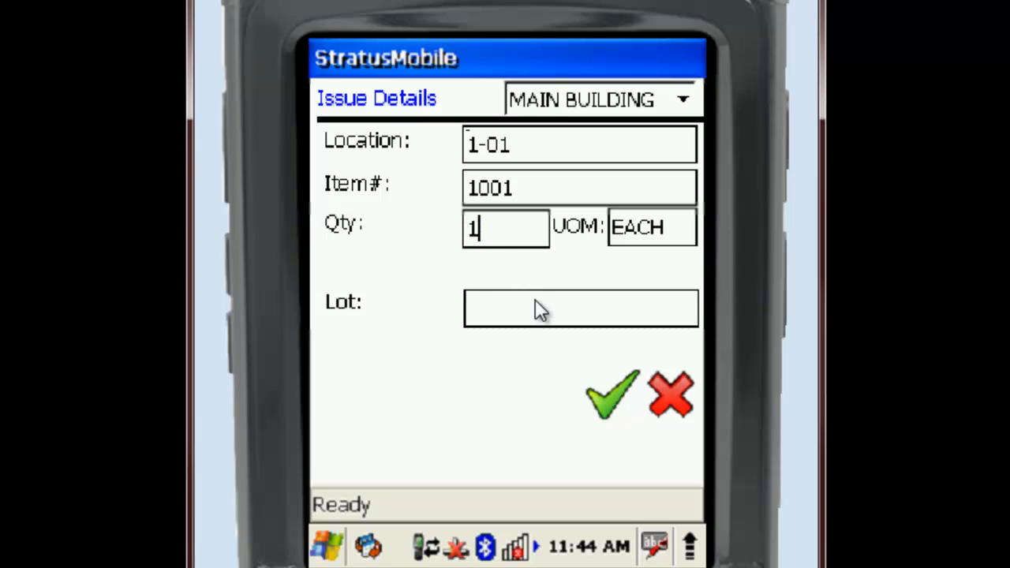
left_click(536, 309)
type("2A")
left_click(604, 397)
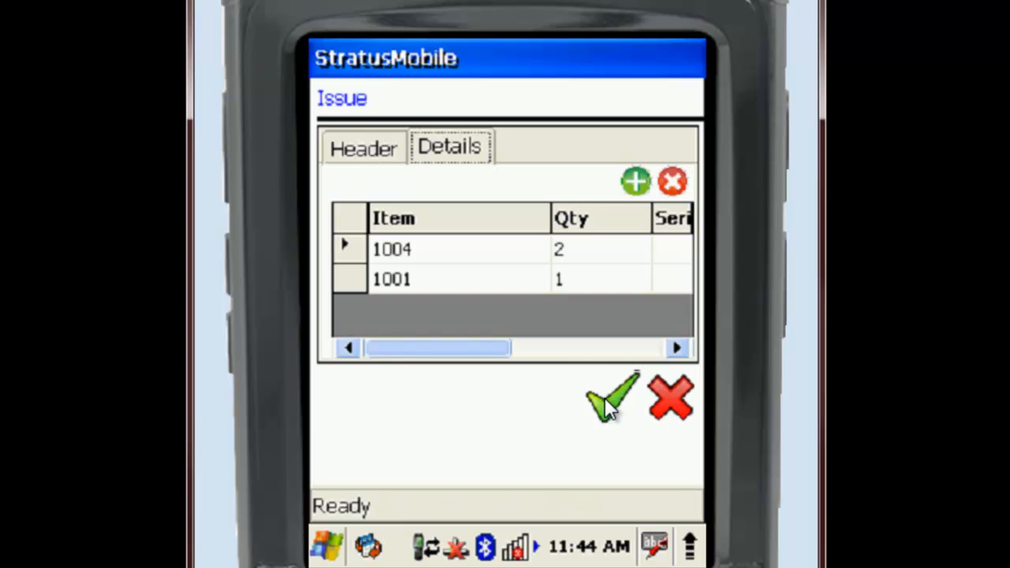
- Start a third issue detail line at location 1-01 for item 1004 with quantity 2
left_click(636, 182)
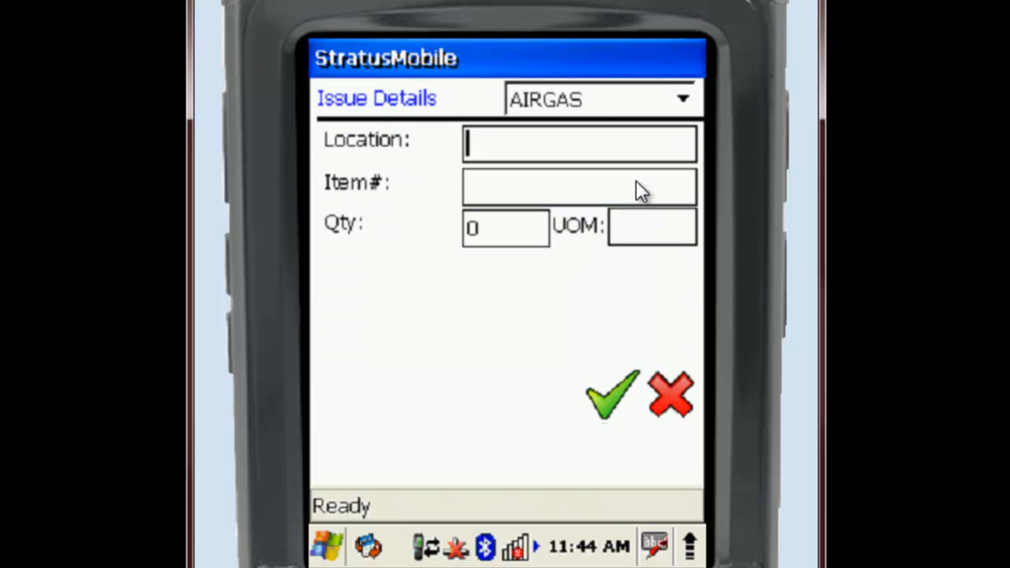
type("1-01")
left_click(568, 190)
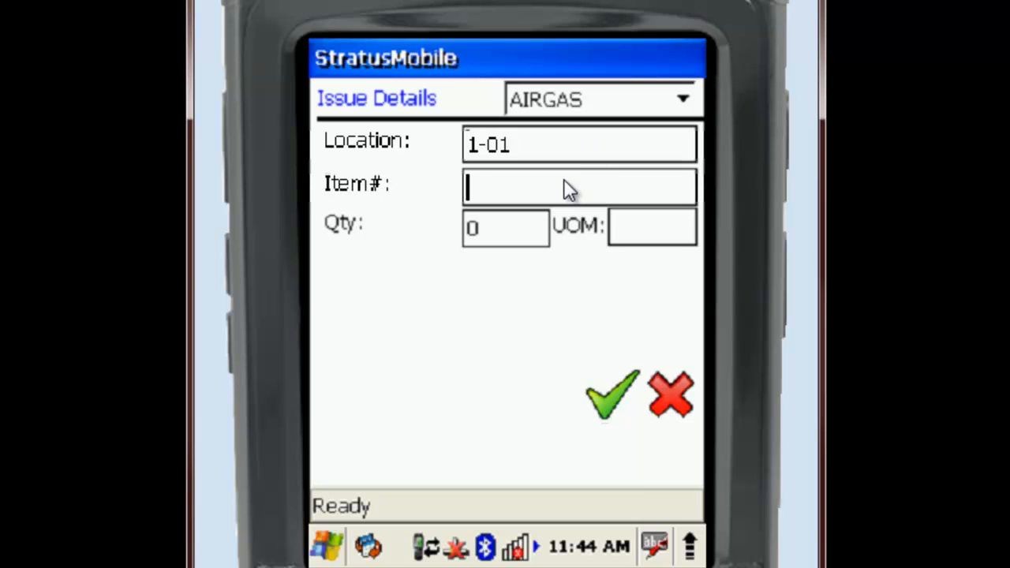
type("1004X")
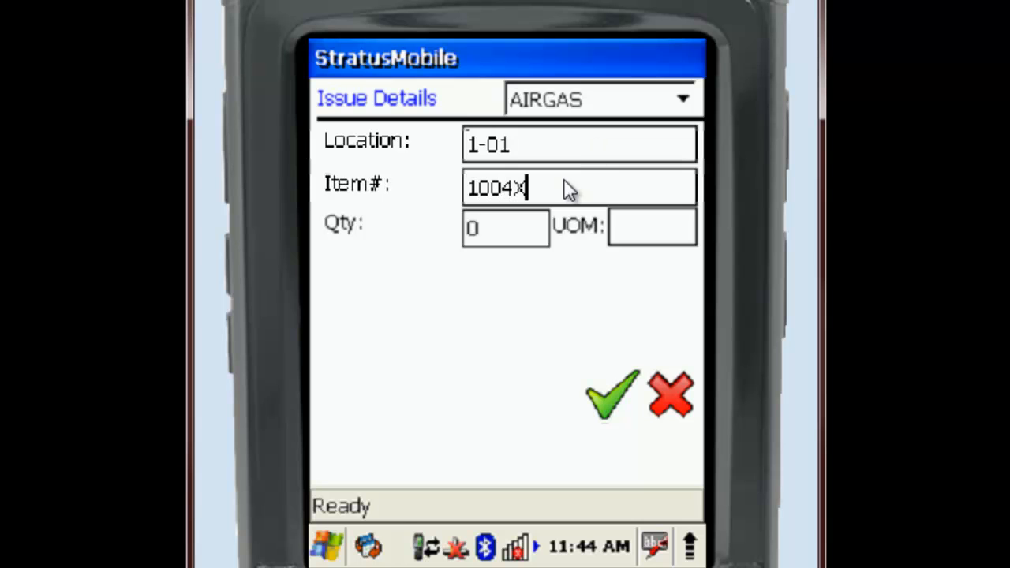
key("Return")
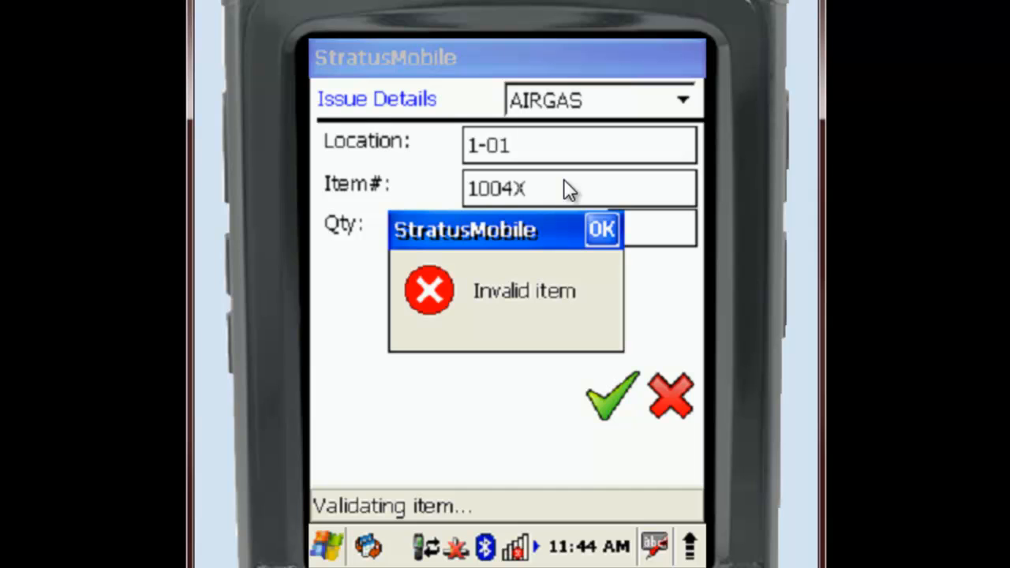
left_click(601, 229)
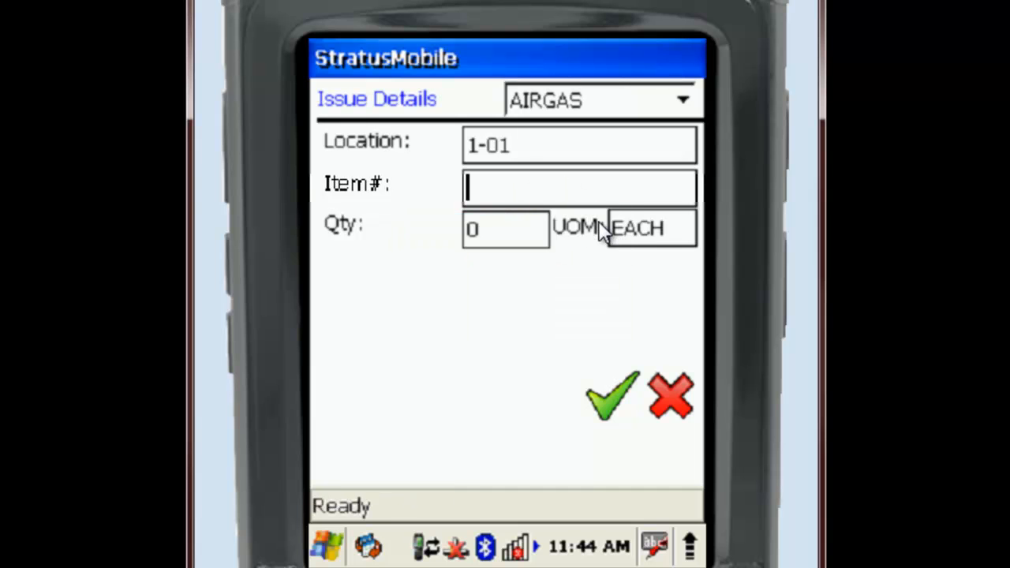
type("1004")
key("Return")
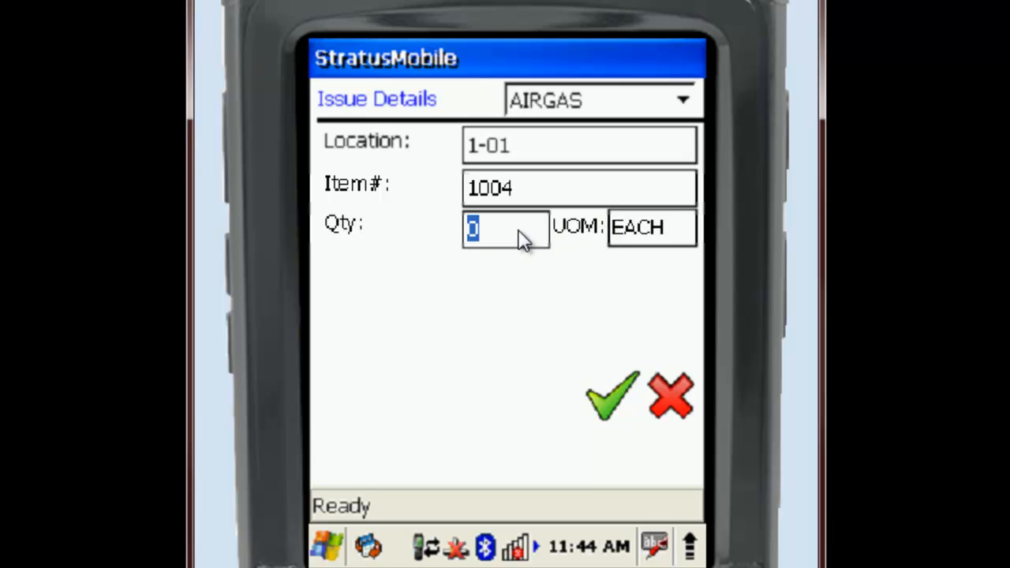
type("2")
left_click(617, 394)
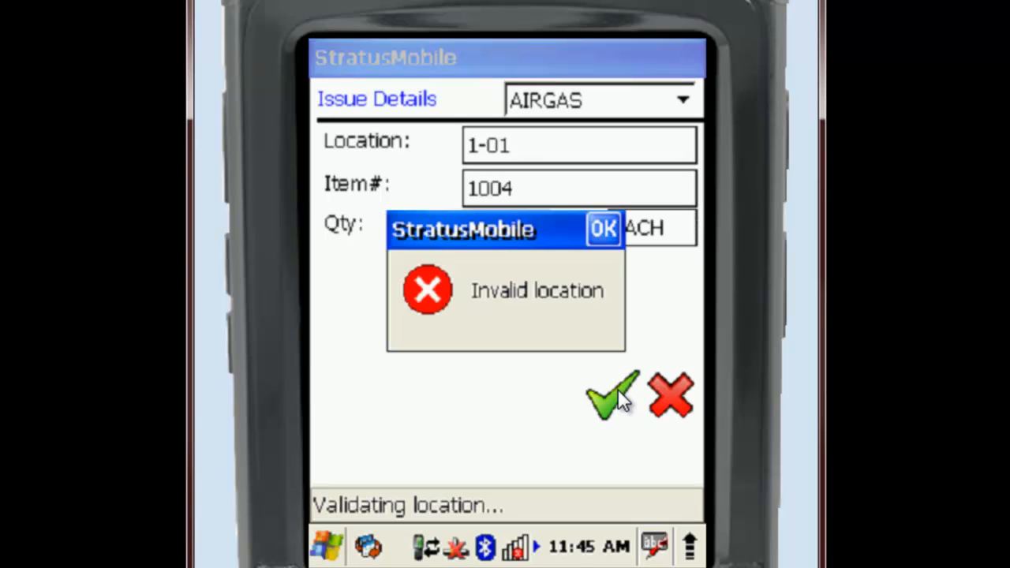
- Complete the third issue line with site MAIN BUILDING and location 1-01, and submit the issue
left_click(603, 229)
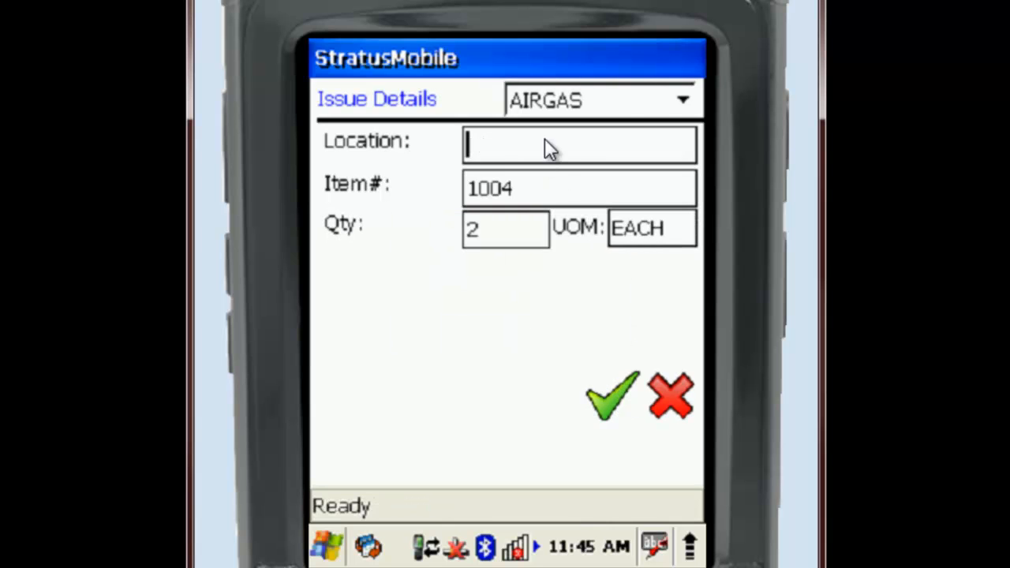
left_click(682, 101)
left_click(599, 183)
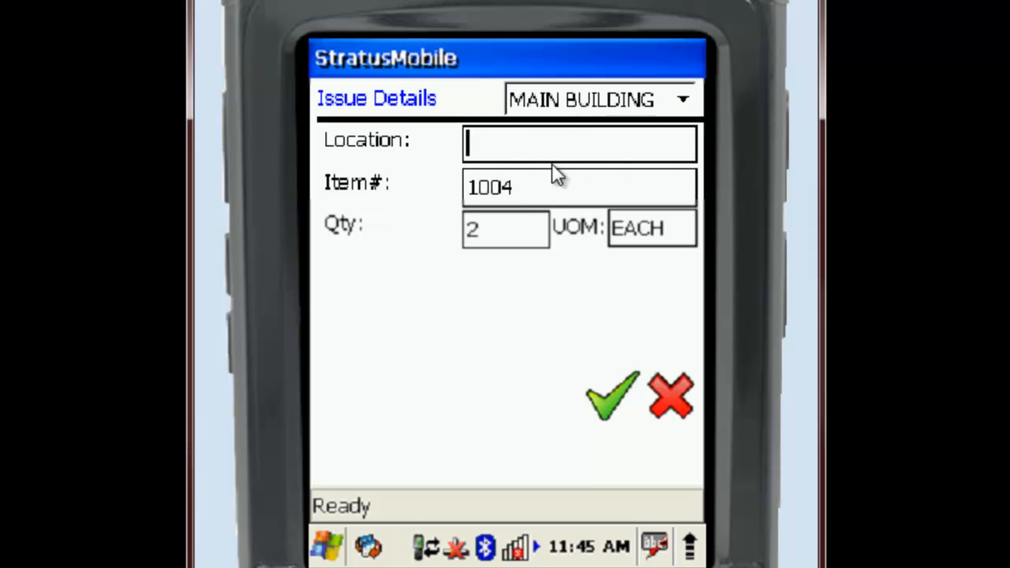
type("1-01")
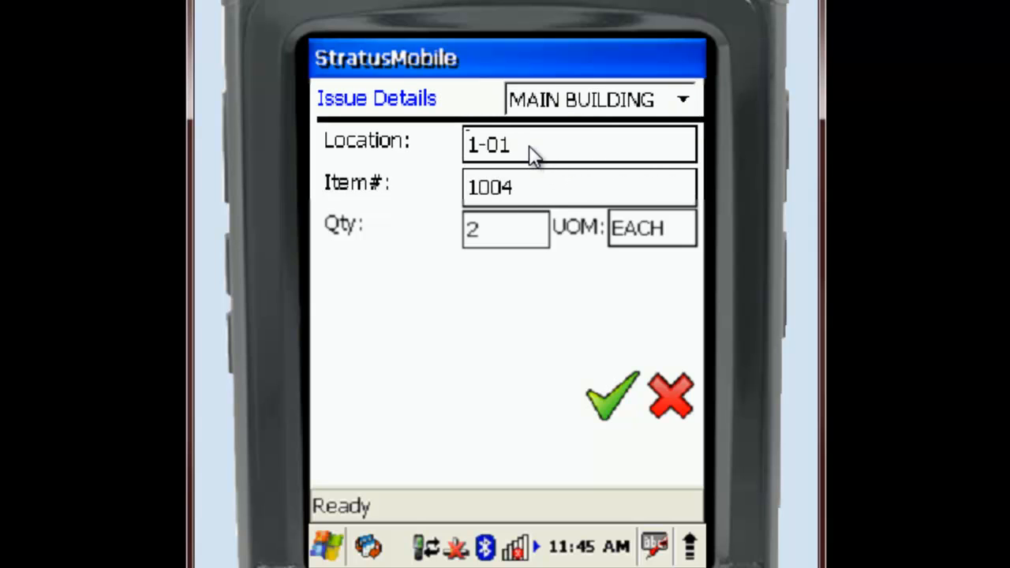
left_click(618, 403)
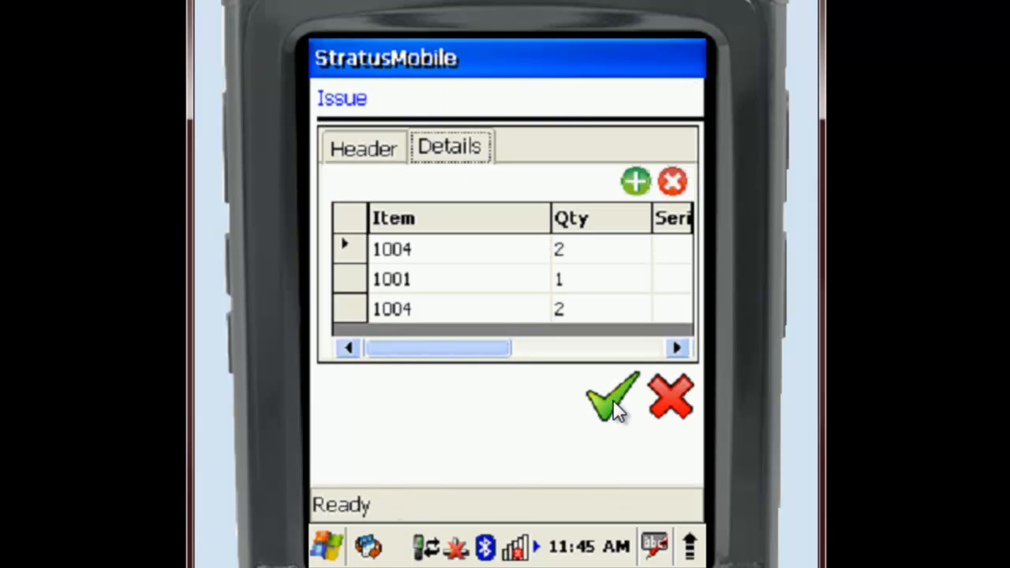
left_click(615, 404)
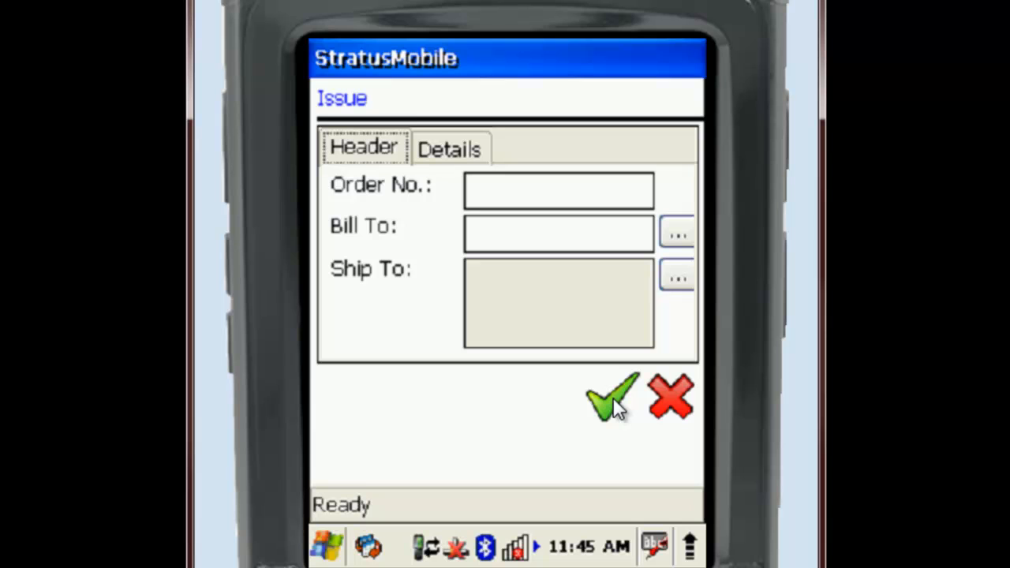
left_click(671, 393)
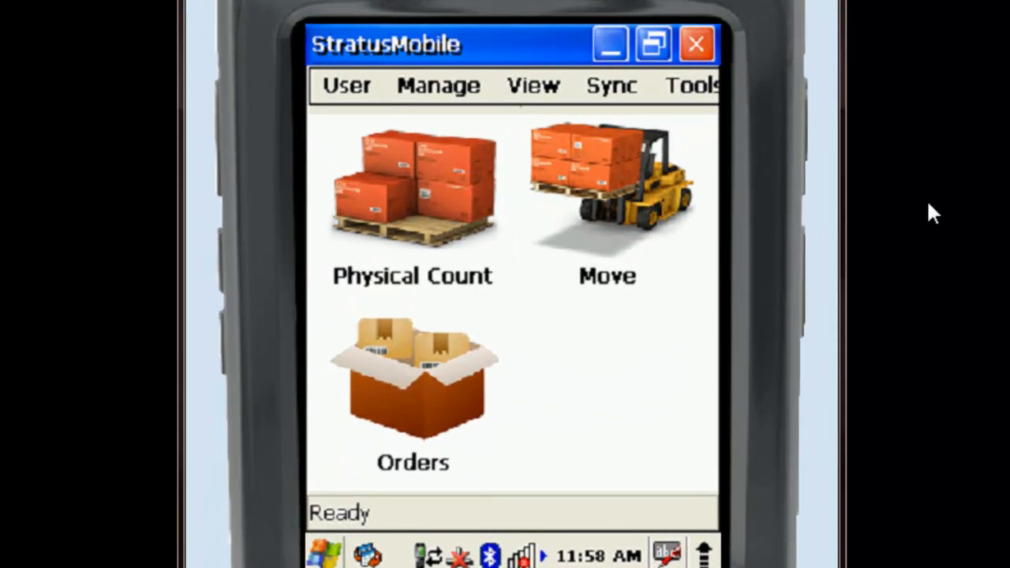
- Start a single move with site MAIN BUILDING and location 1-01 as the source
left_click(593, 180)
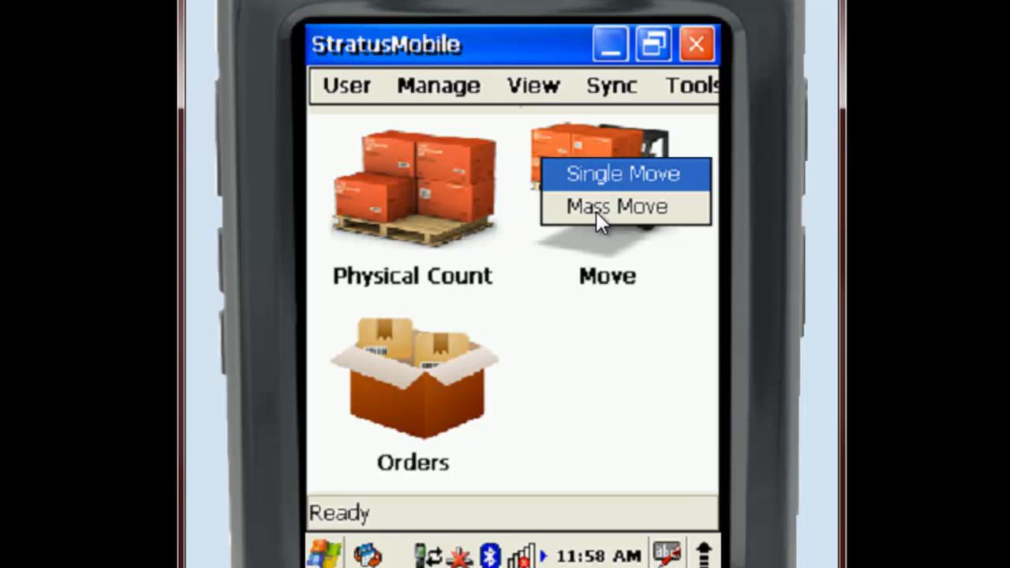
left_click(597, 175)
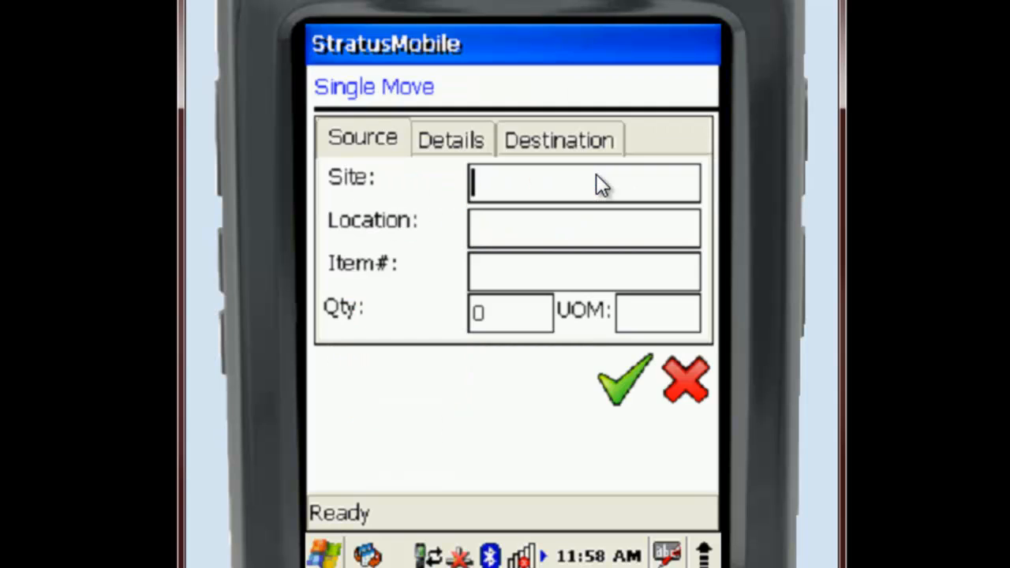
type("MAING")
key("BackSpace")
type("BUILDING")
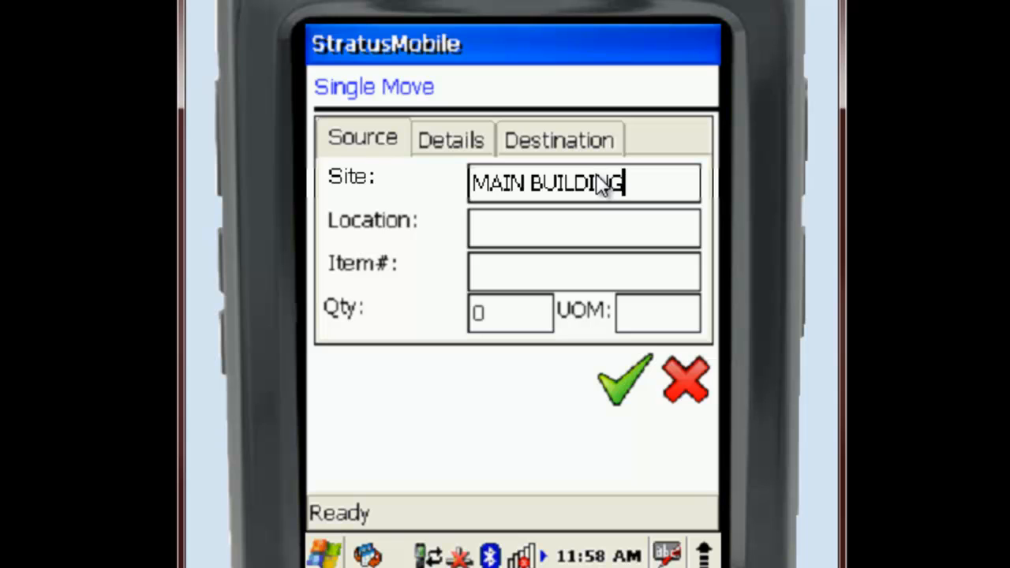
left_click(568, 238)
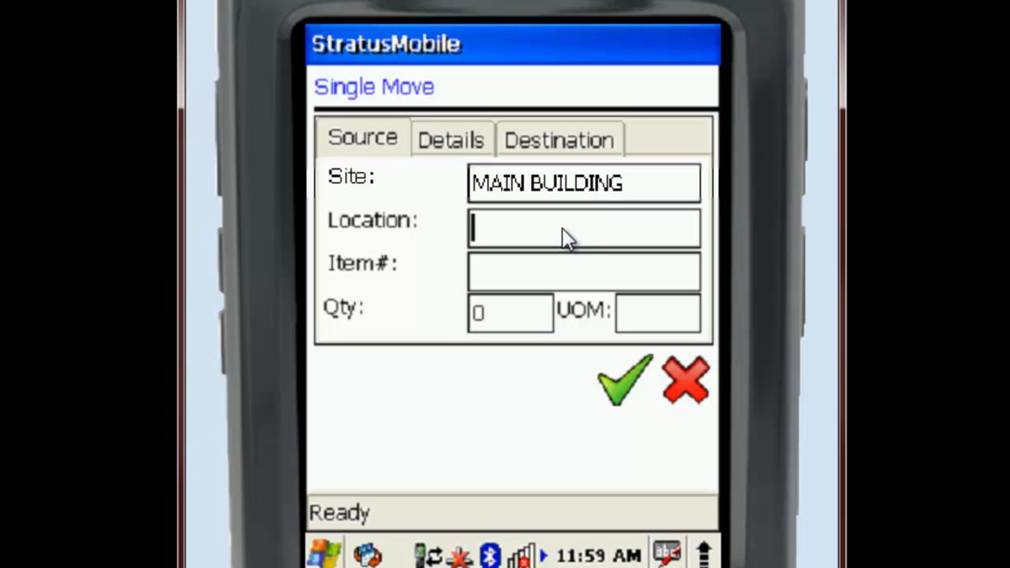
type("1-01")
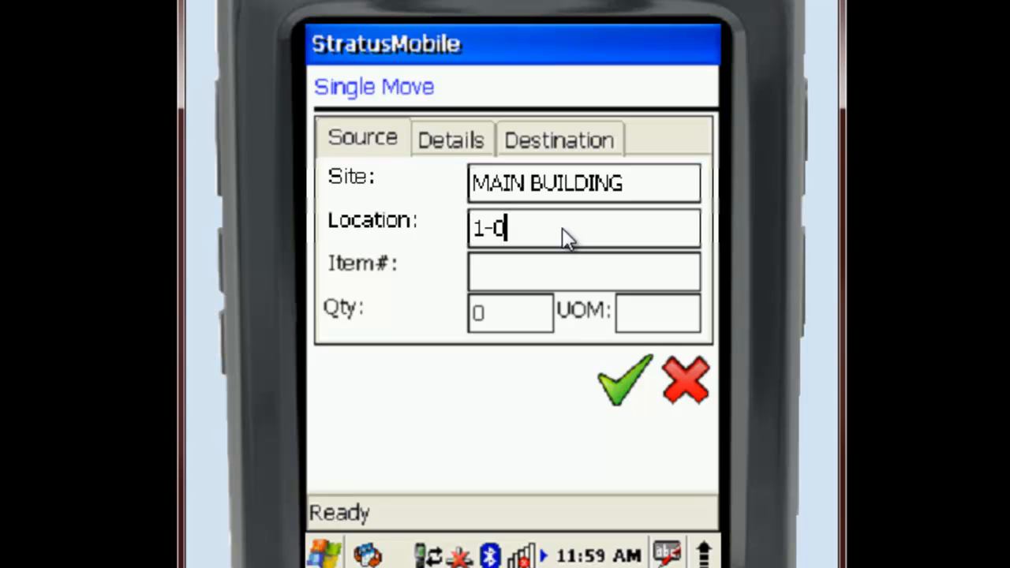
- Set the single move's item to 1004 and its quantity to 2
left_click(555, 269)
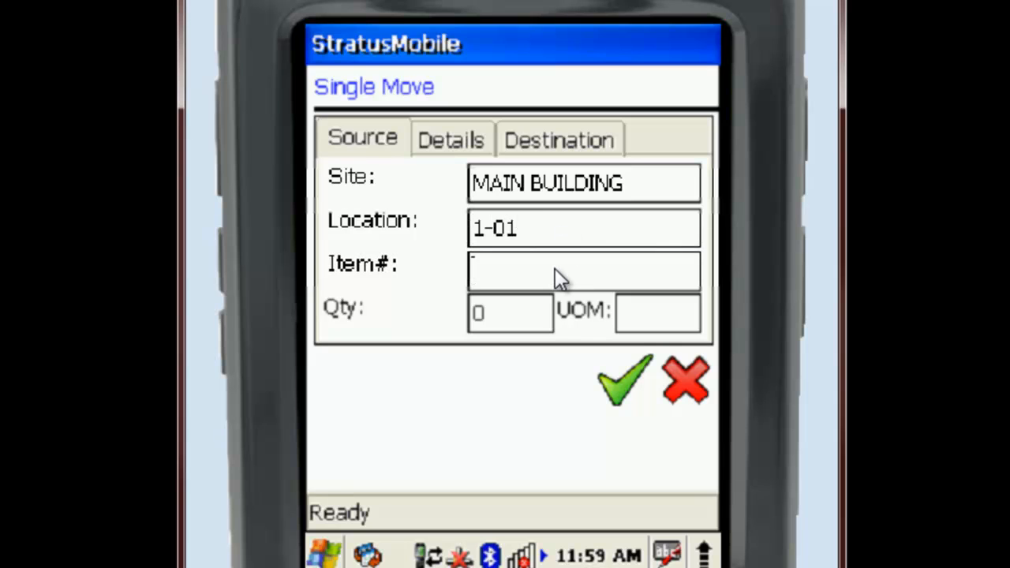
type("1004")
left_click(523, 309)
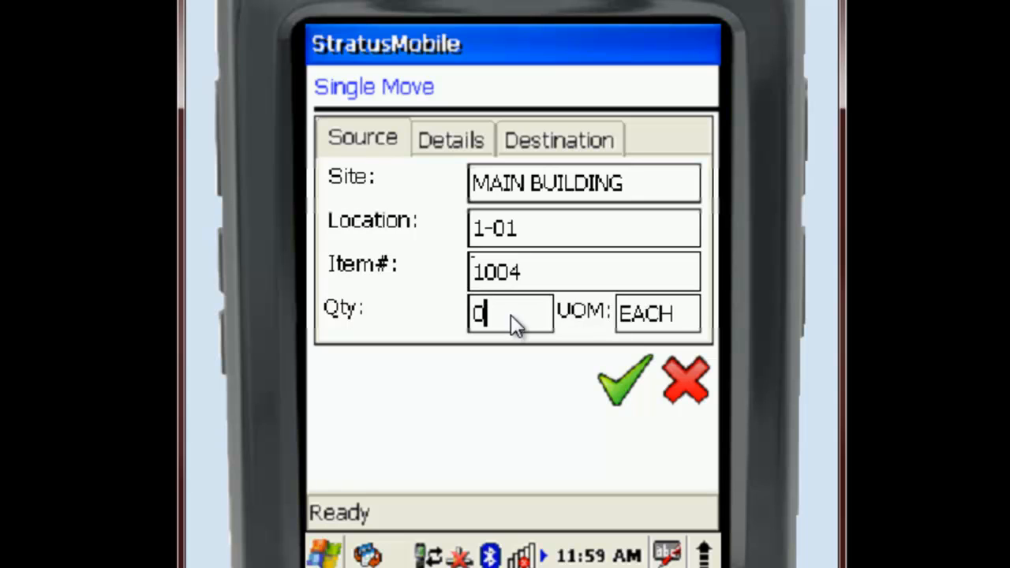
left_click_drag(480, 323, 446, 323)
type("2")
- Set the single move's destination to site MAIN BUILDING, location 2-01, and submit the move
left_click(471, 145)
left_click(541, 146)
type("MAIN BUILD")
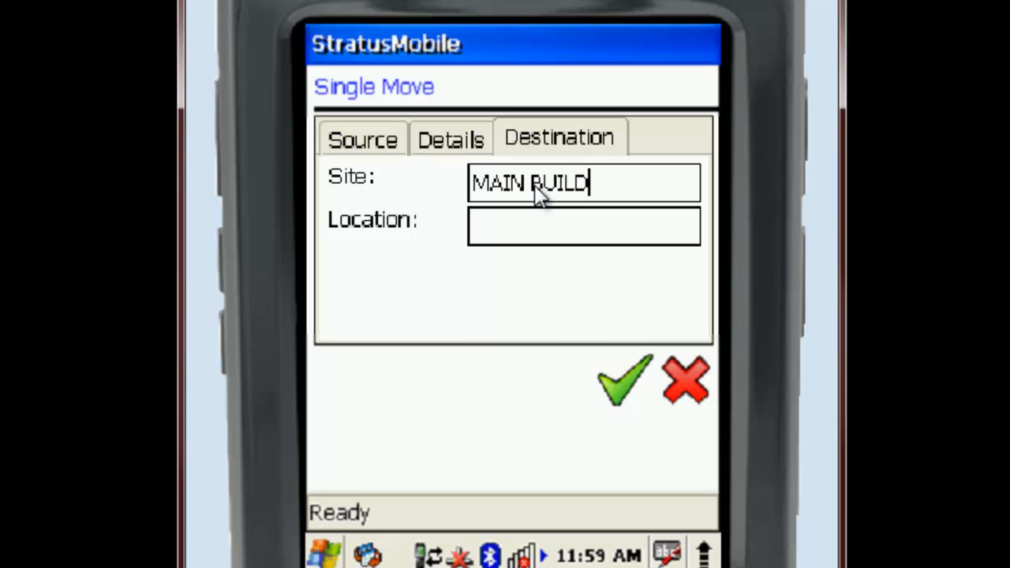
key("BackSpace")
type("DING")
left_click(525, 236)
type("2-01")
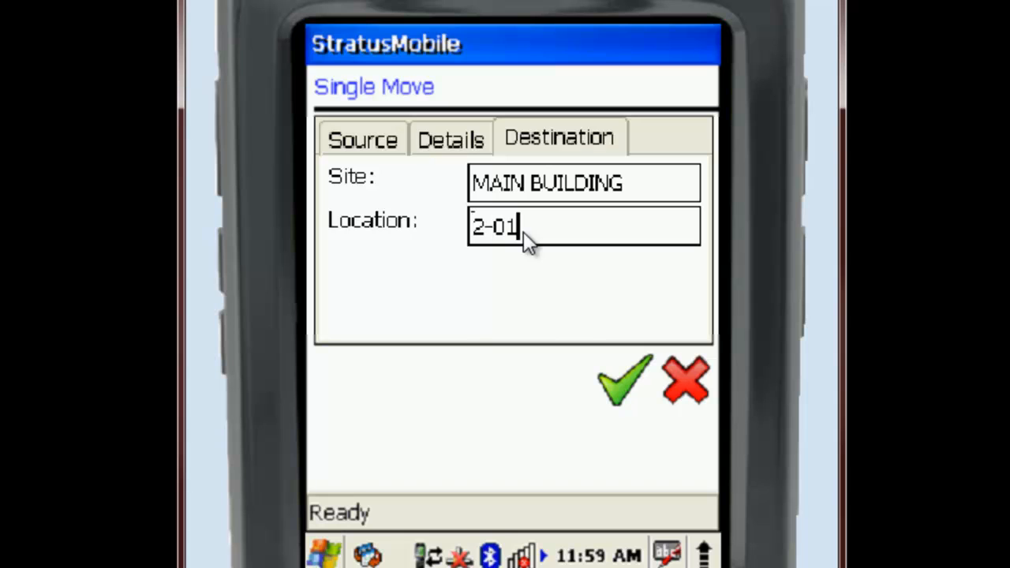
left_click(619, 378)
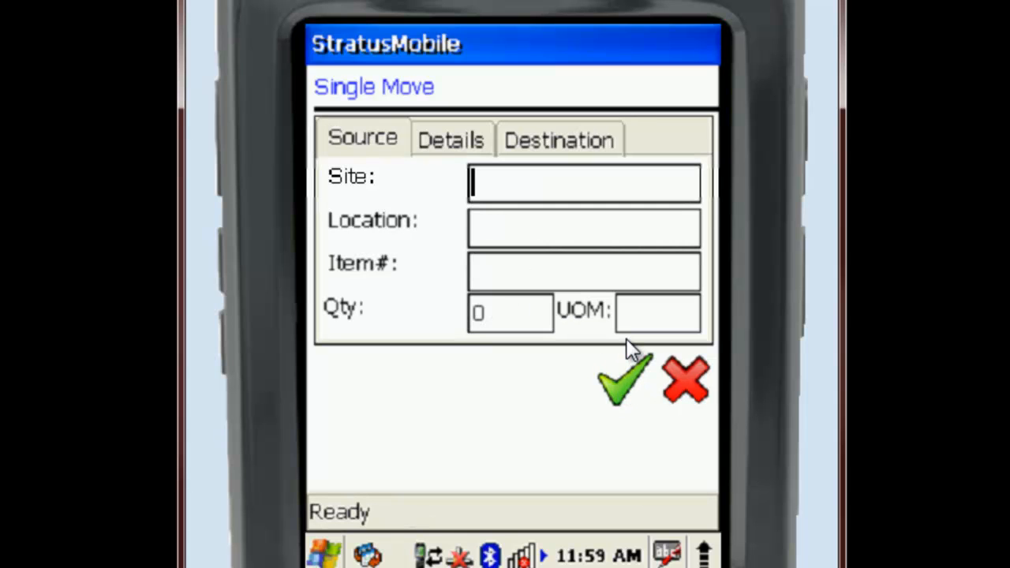
left_click(678, 375)
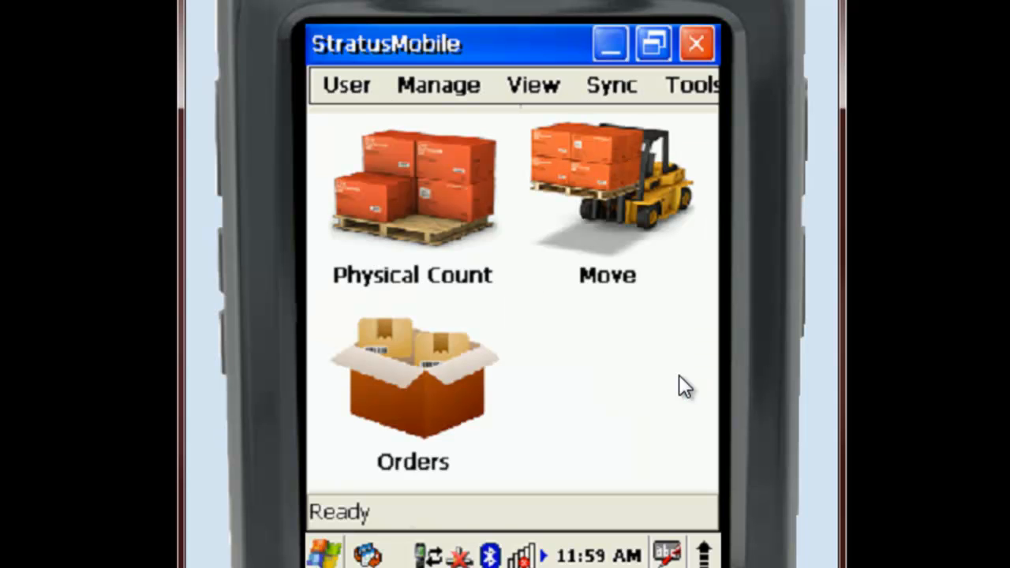
- Start a mass move from site MAIN BUILDING, location 1-01
left_click(632, 179)
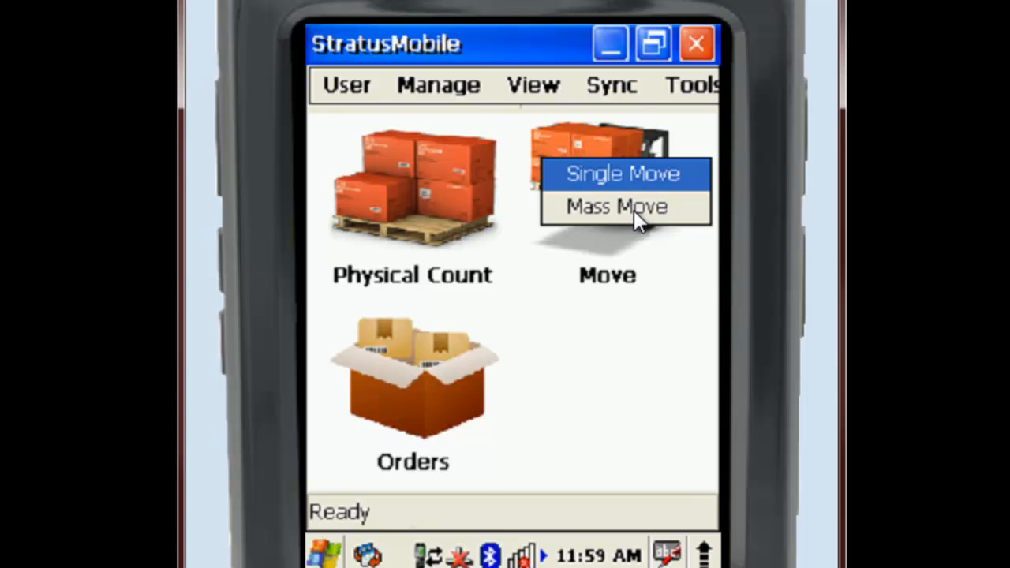
left_click(635, 208)
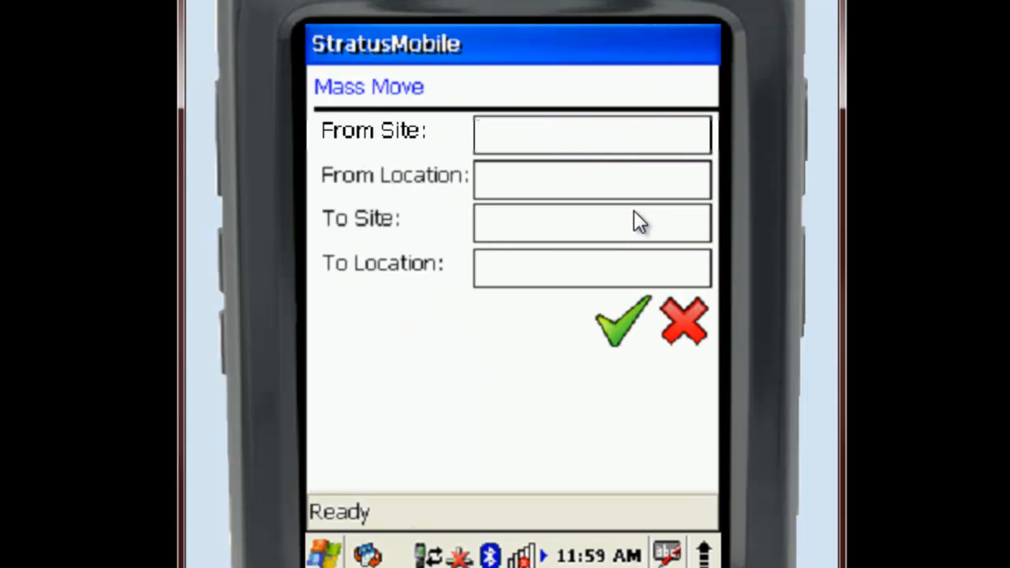
type("MAIN B")
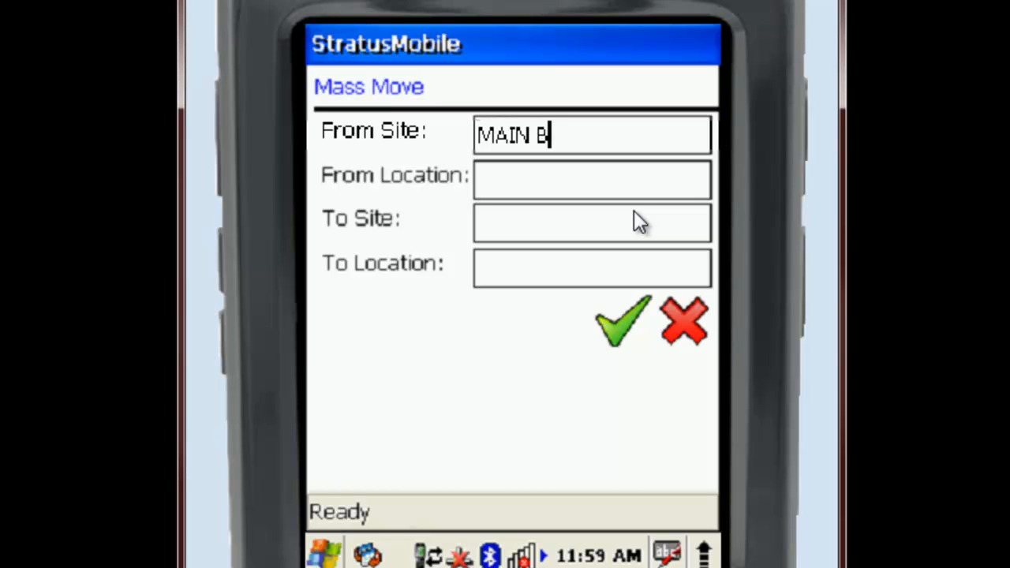
type("UILDING")
key("Tab")
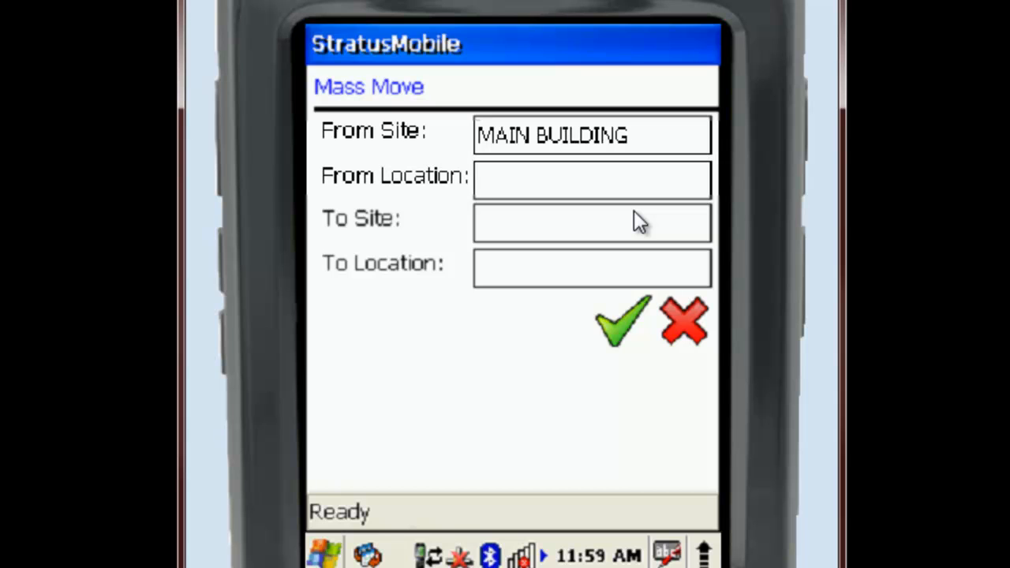
type("1-01")
- Set the mass move's destination to site MAIN BUILDING, location 2-02, and submit the move
left_click(625, 224)
type("MAIN BUILDING")
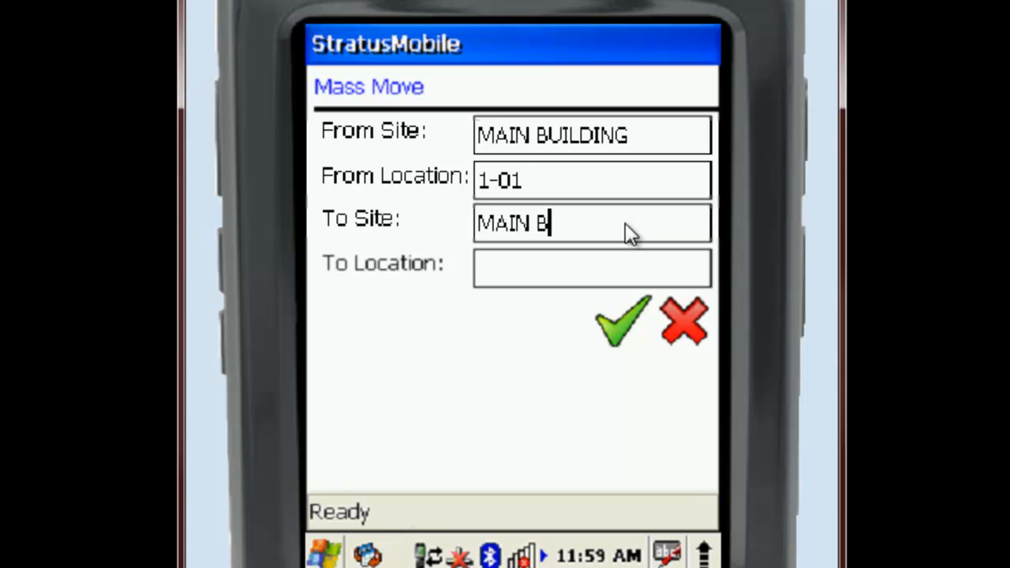
left_click(596, 268)
type("2-02")
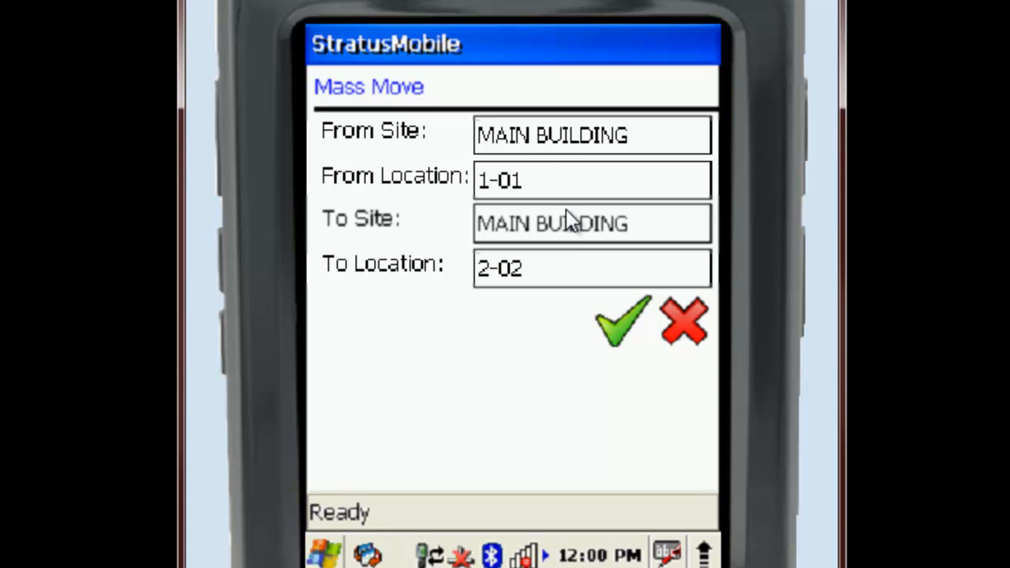
left_click(612, 325)
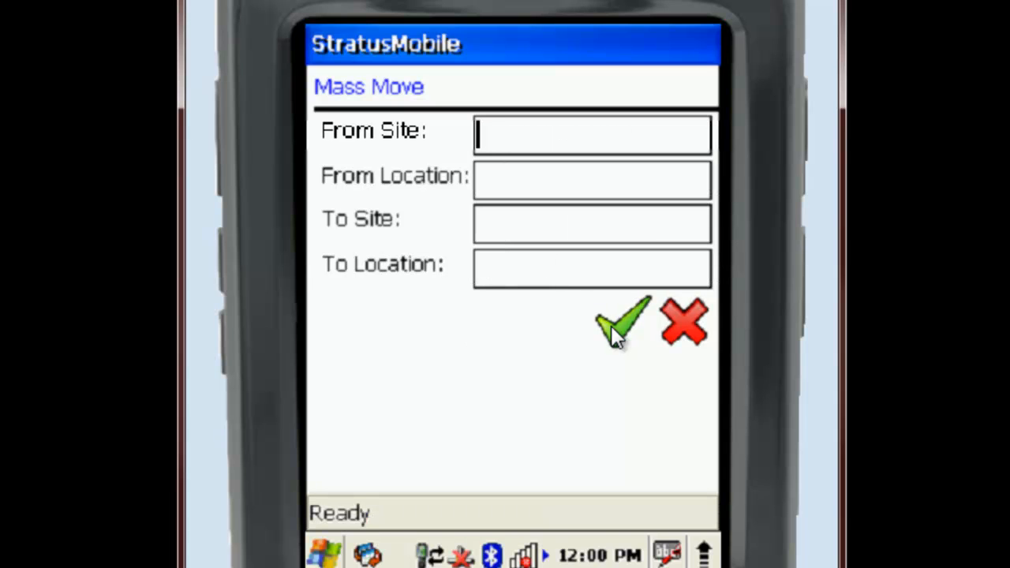
left_click(684, 326)
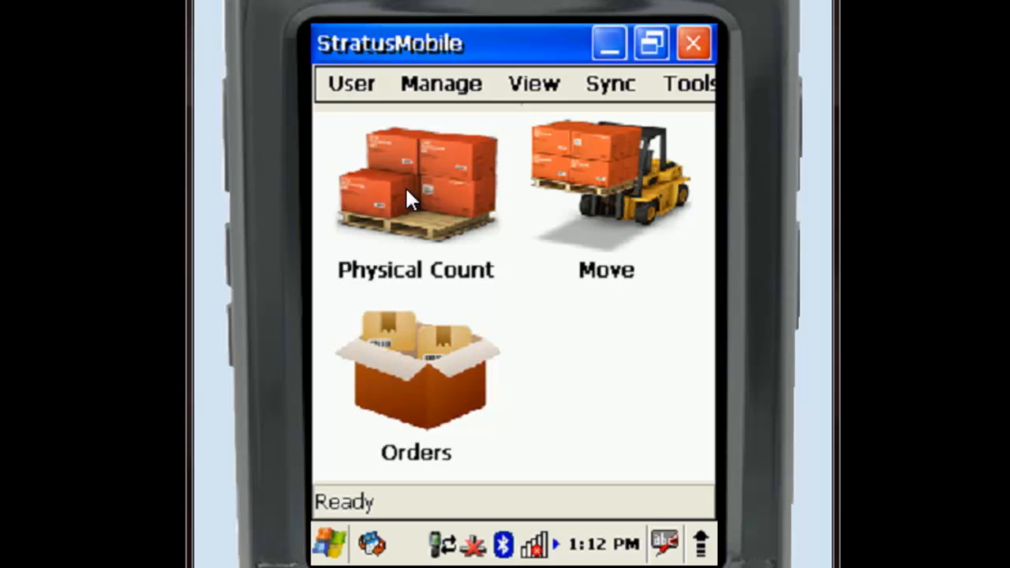
- Start a physical count for site MAIN BUILDING and enter location 1-01
left_click(407, 190)
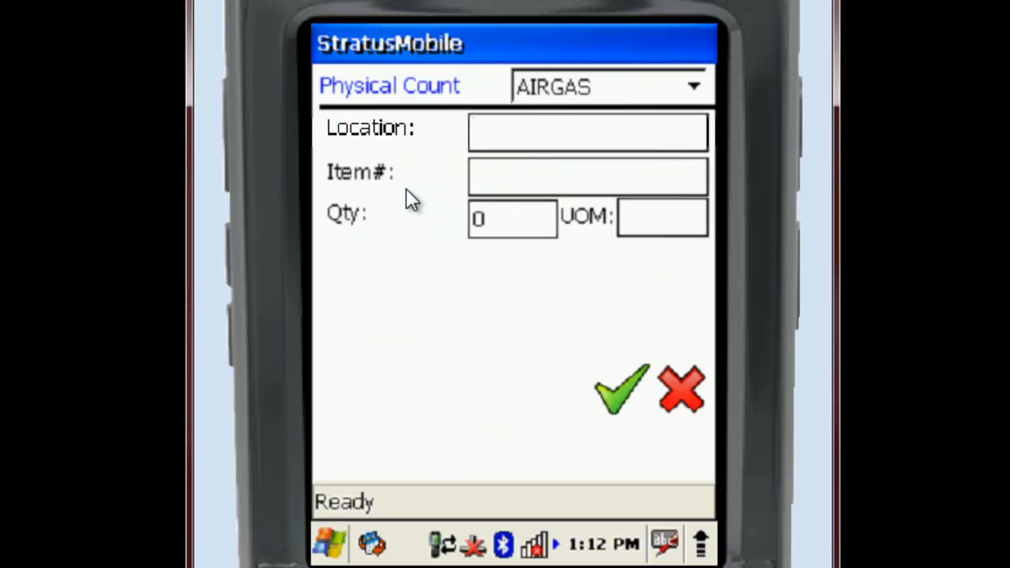
left_click(697, 87)
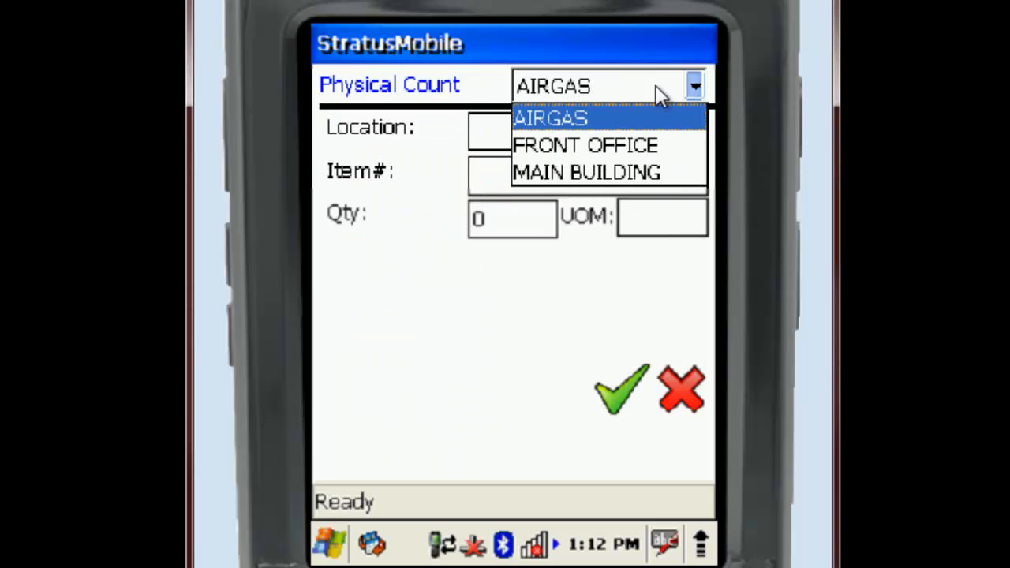
left_click(589, 171)
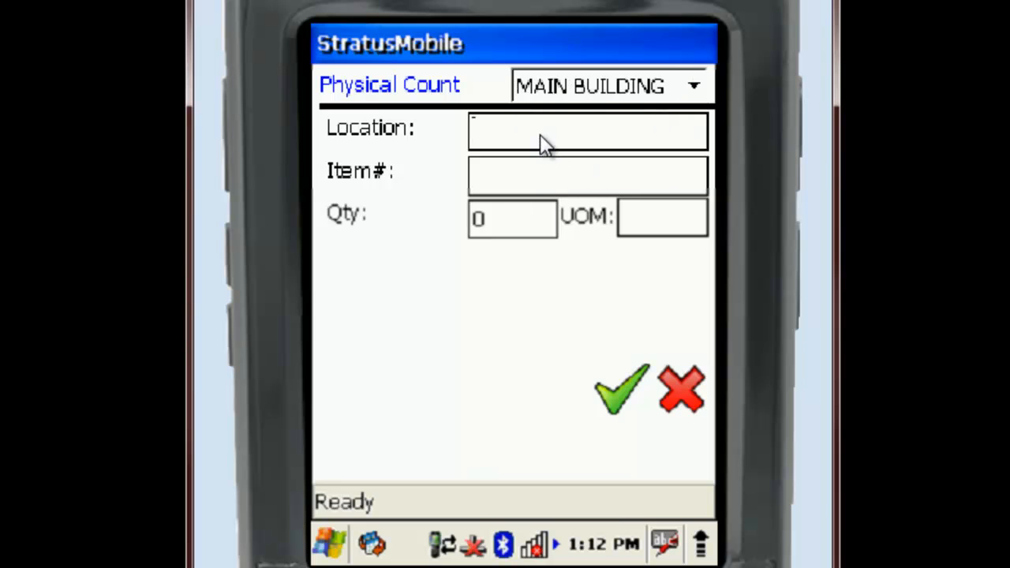
type("1-01")
- Set the physical count's item to 1004 and its quantity to 25, and submit the count
left_click(521, 187)
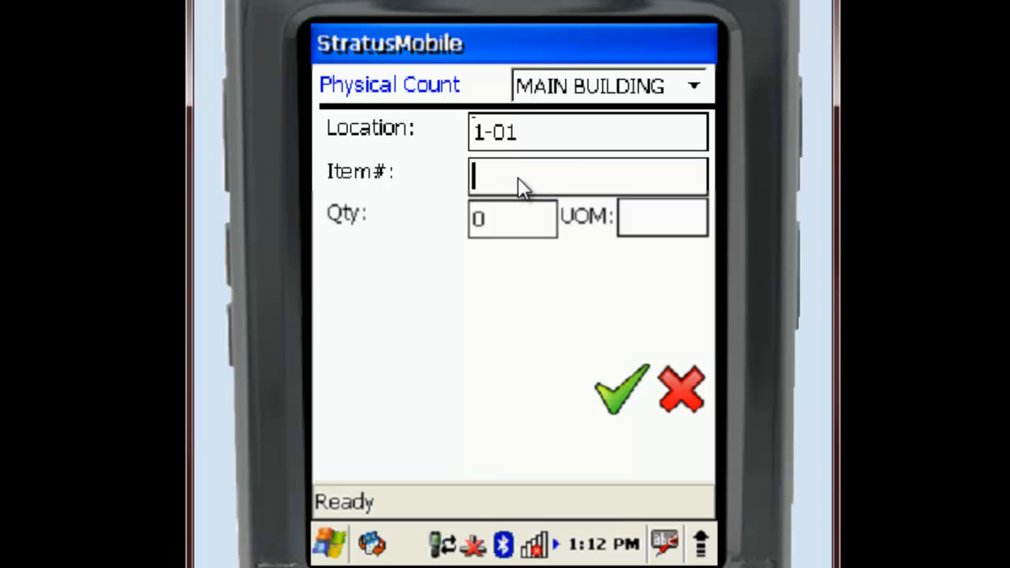
type("1004")
key("Tab")
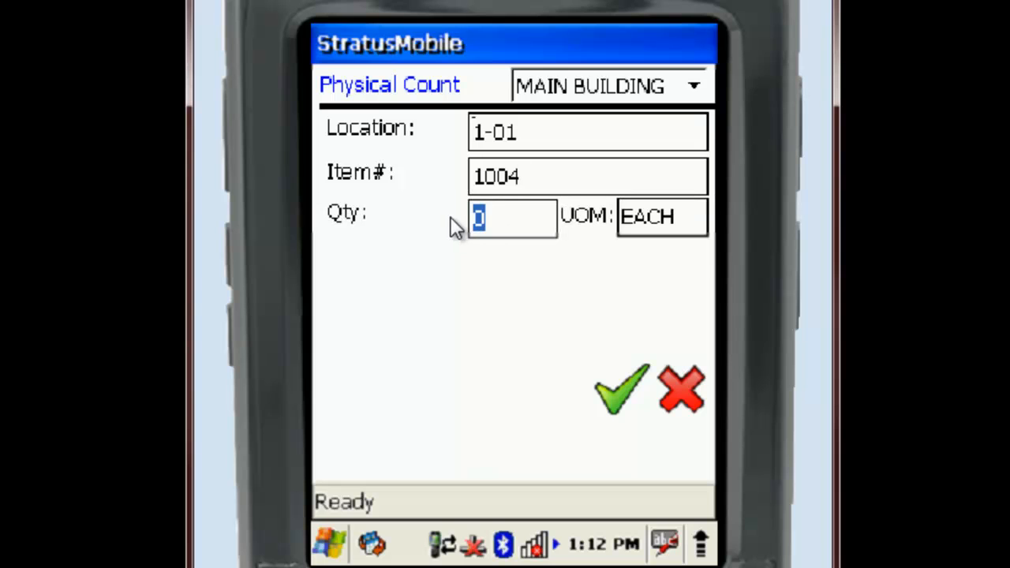
type("25")
left_click(614, 396)
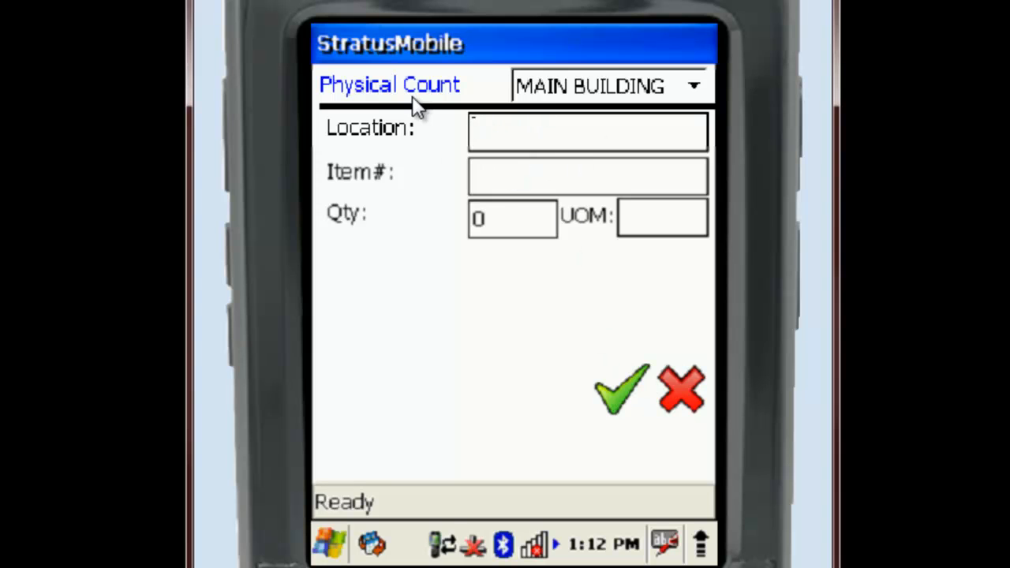
- Record a physical count of 12 for item 1004 at location 1-02 and submit it
type("1-02")
left_click(489, 187)
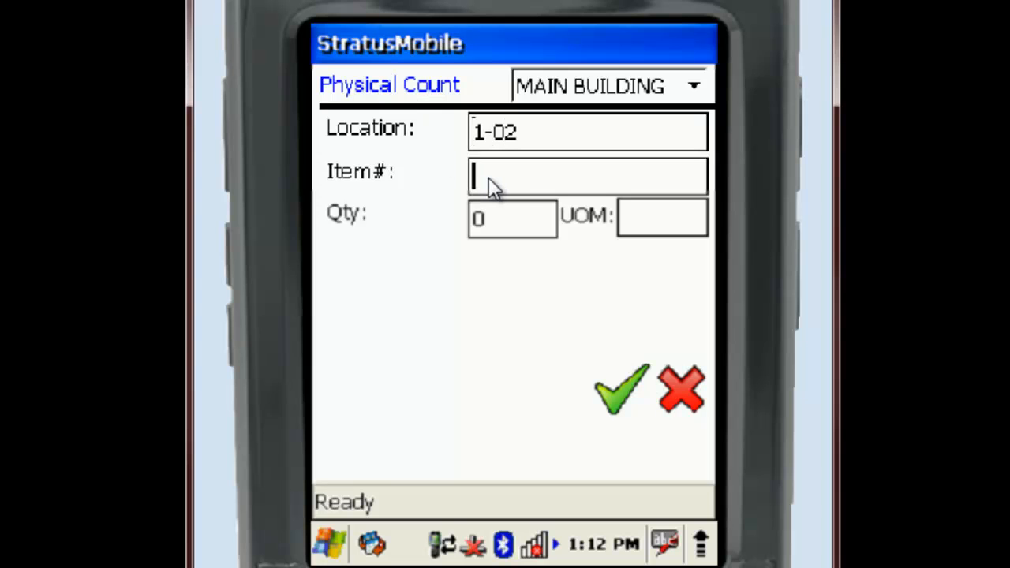
type("104")
key("BackSpace")
type("04")
key("Return")
type("12")
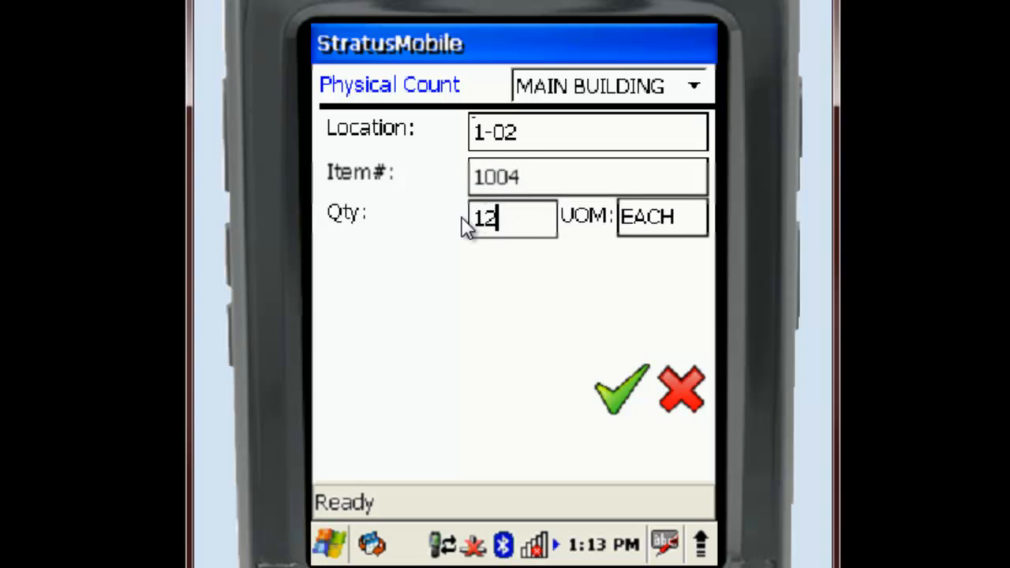
left_click(609, 392)
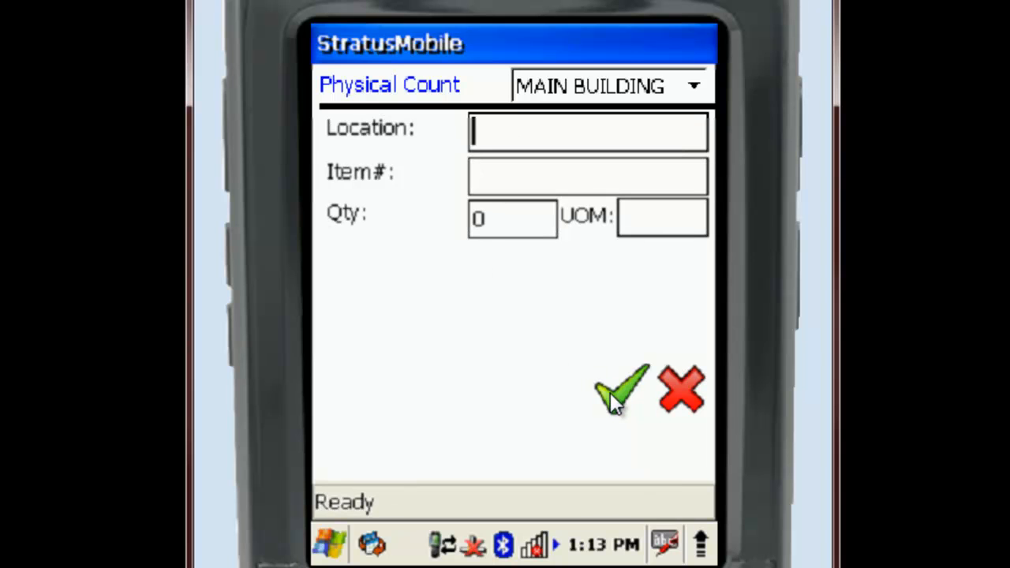
- Enter location 1-02 and item 1001 for another physical count entry
type("1-02")
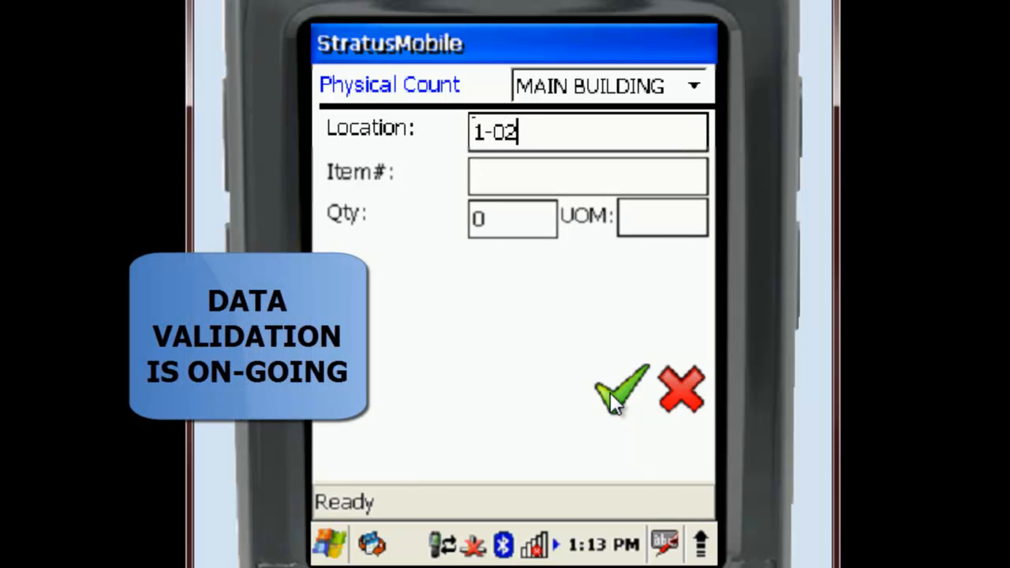
left_click(590, 181)
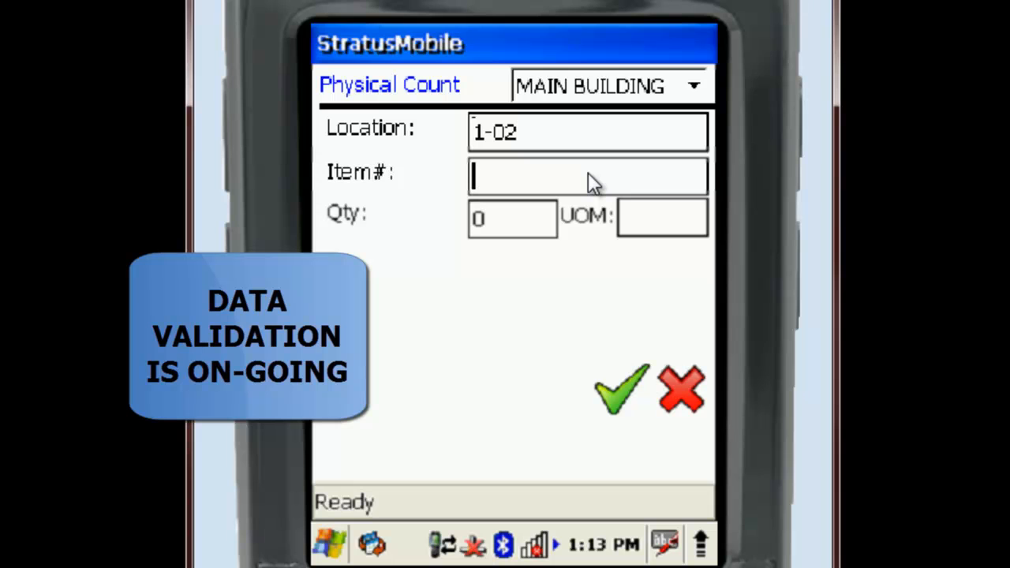
type("1001")
left_click(539, 234)
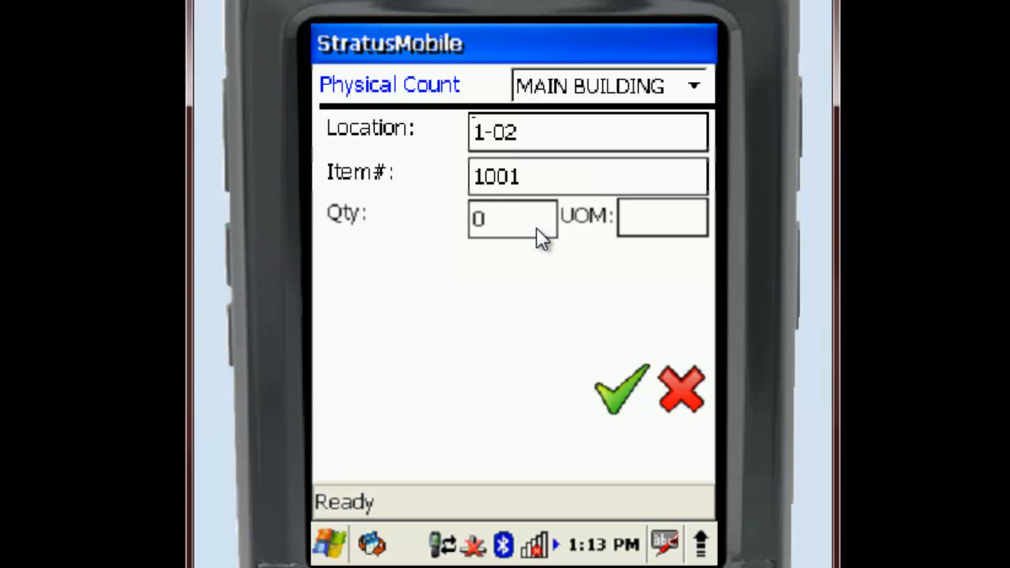
- Set the count of item 1001 to quantity 2 and lot 2A, submit it, and exit the physical count
left_click_drag(523, 226, 456, 221)
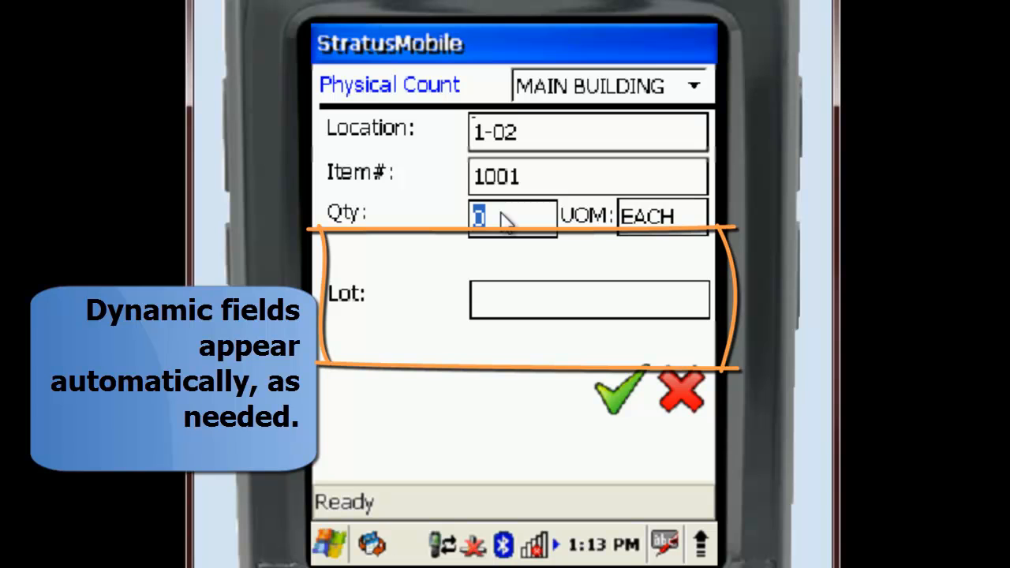
type("2")
left_click(503, 310)
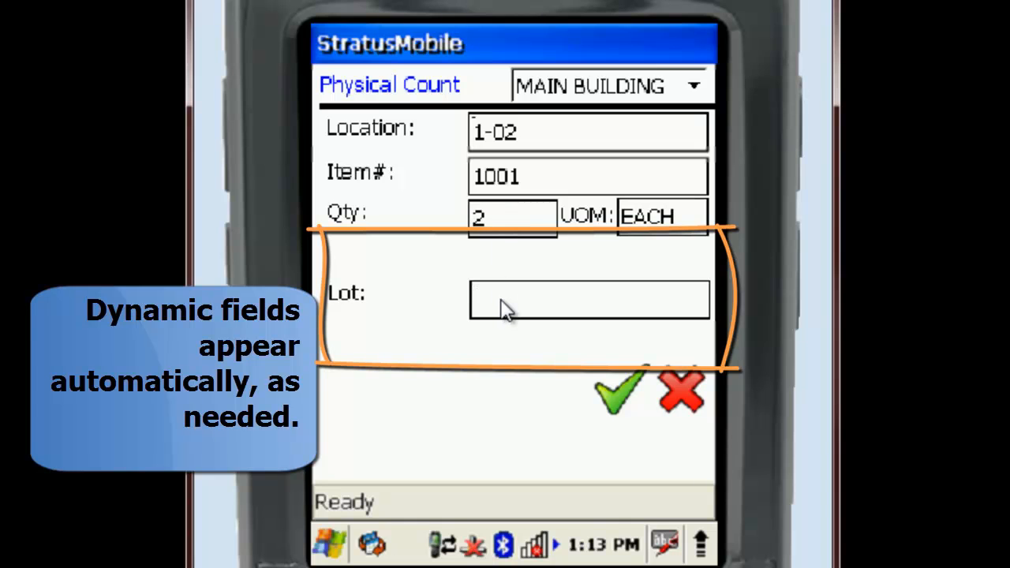
type("2A")
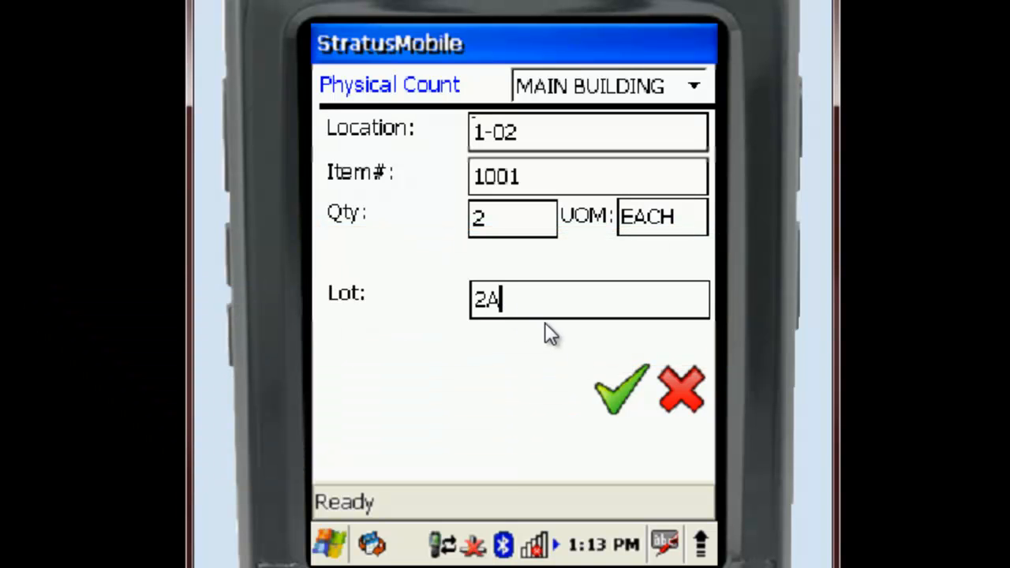
left_click(618, 398)
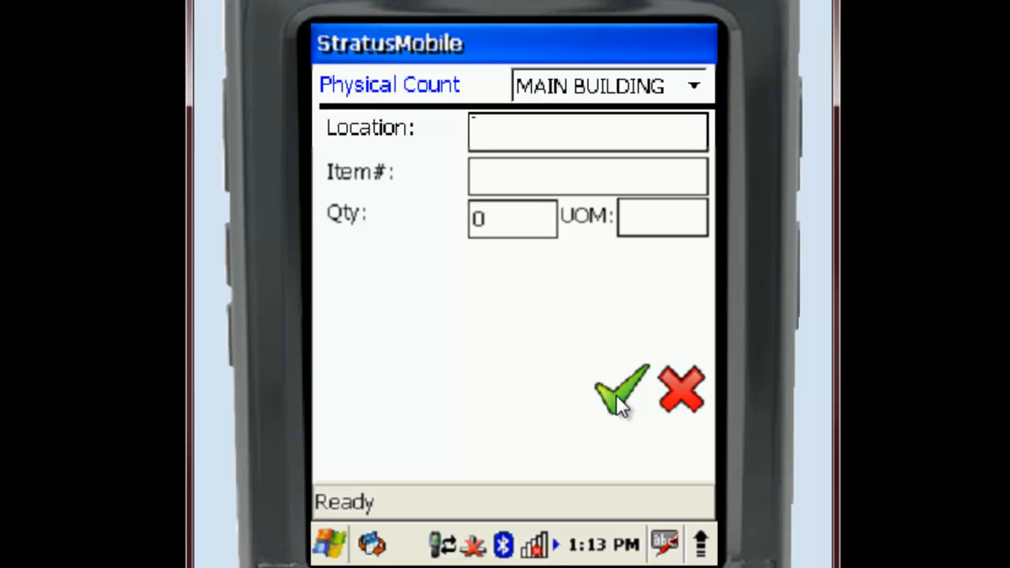
left_click(679, 388)
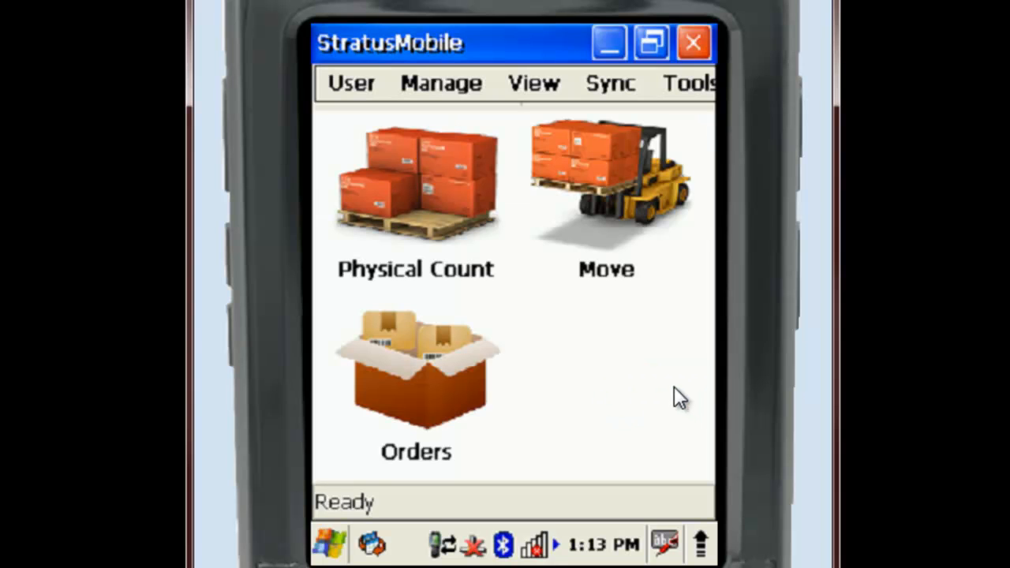
left_click(607, 81)
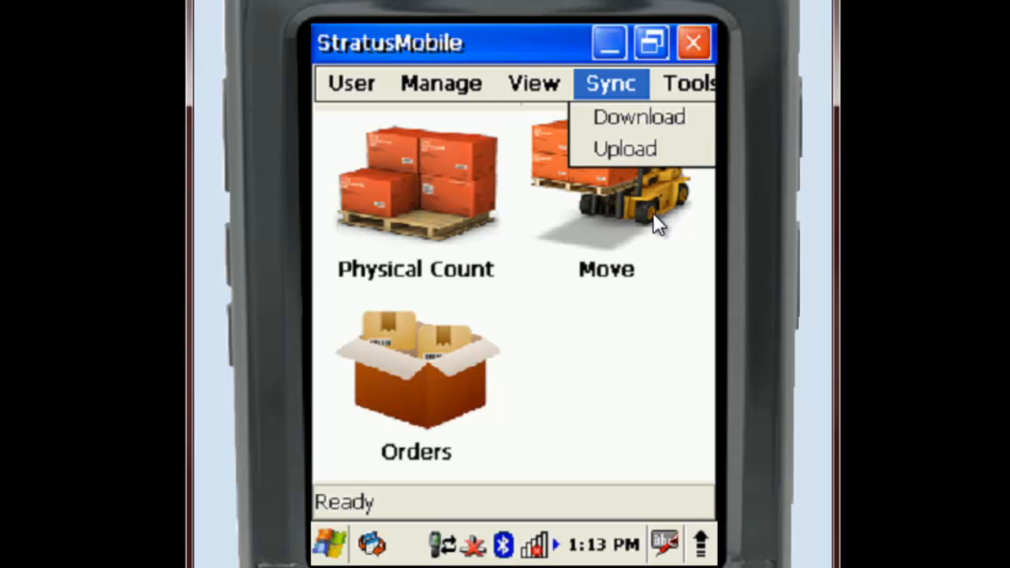
left_click(650, 377)
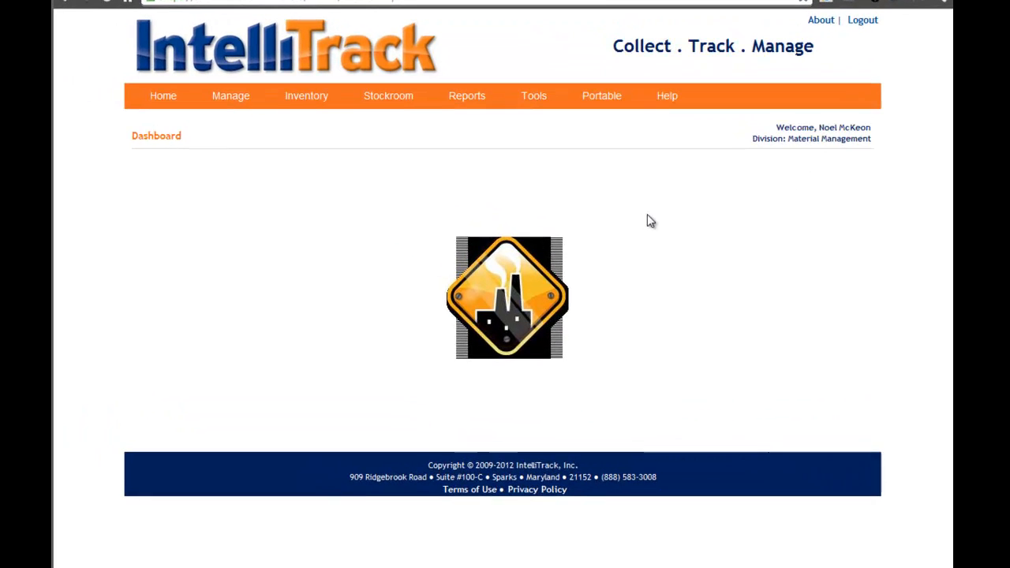
- Switch to the IntelliTrack web application and review both pages of inventory data for site MAIN BUILDING
mouse_move(316, 98)
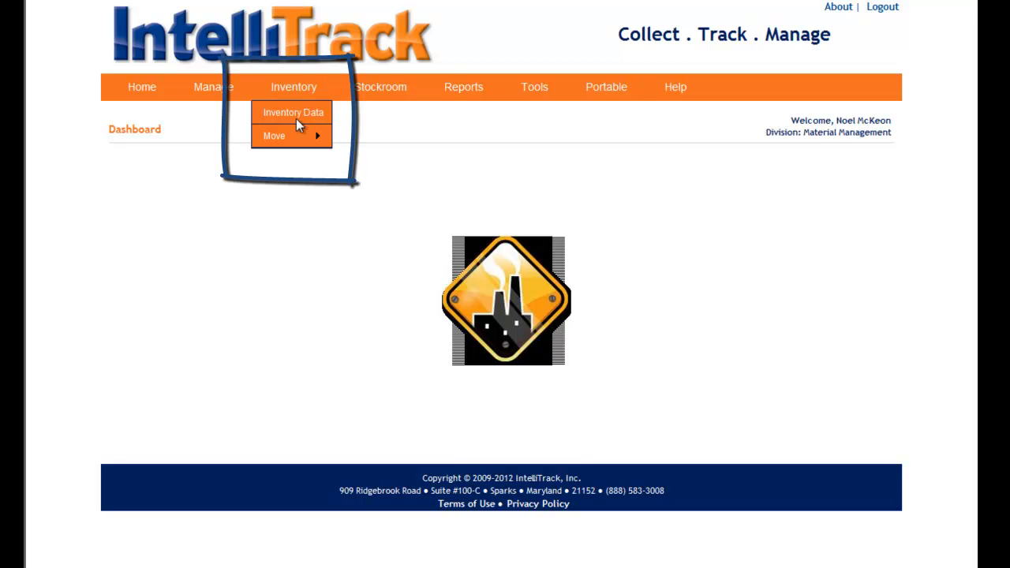
left_click(295, 116)
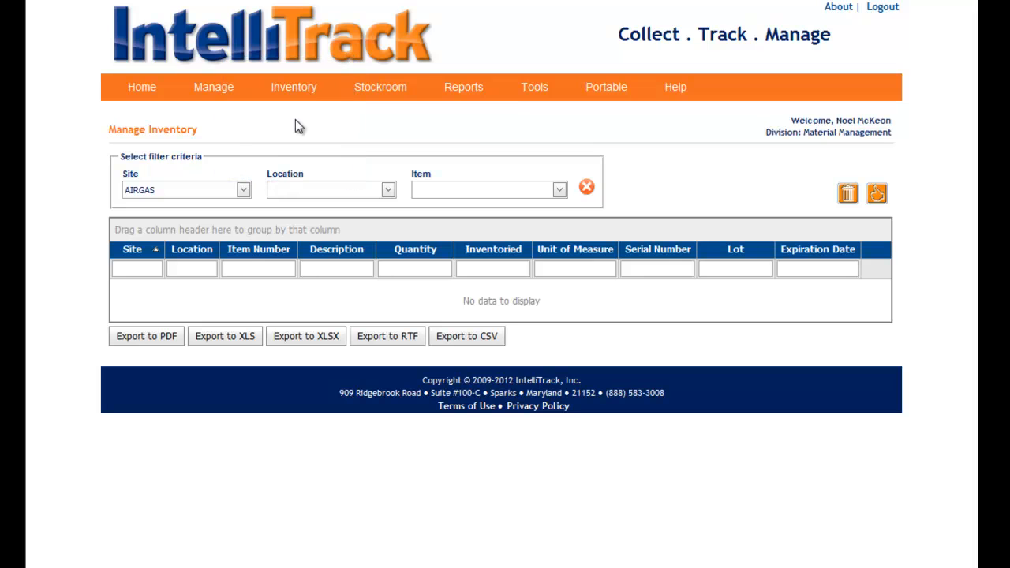
left_click(243, 189)
left_click(192, 257)
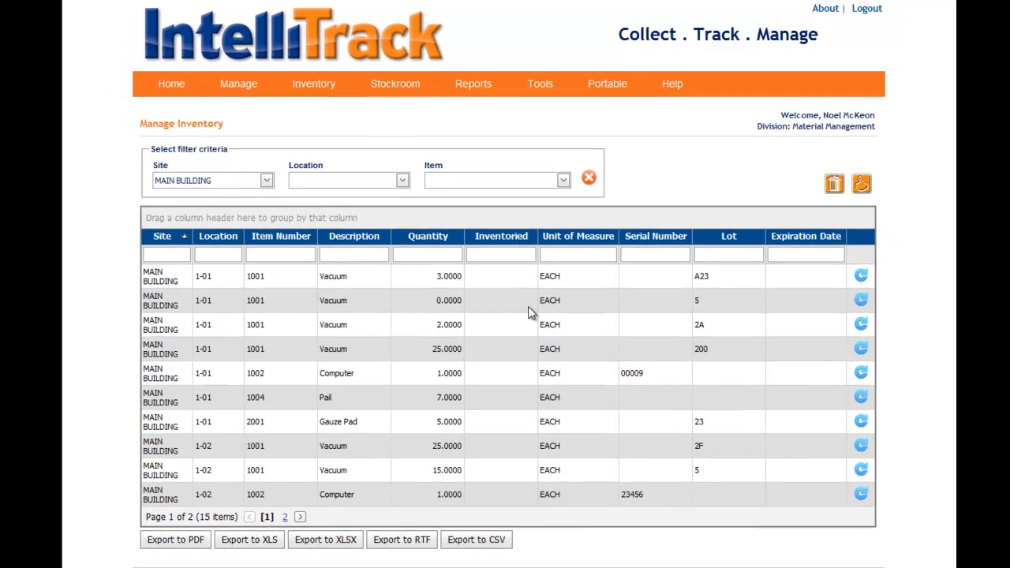
left_click(303, 515)
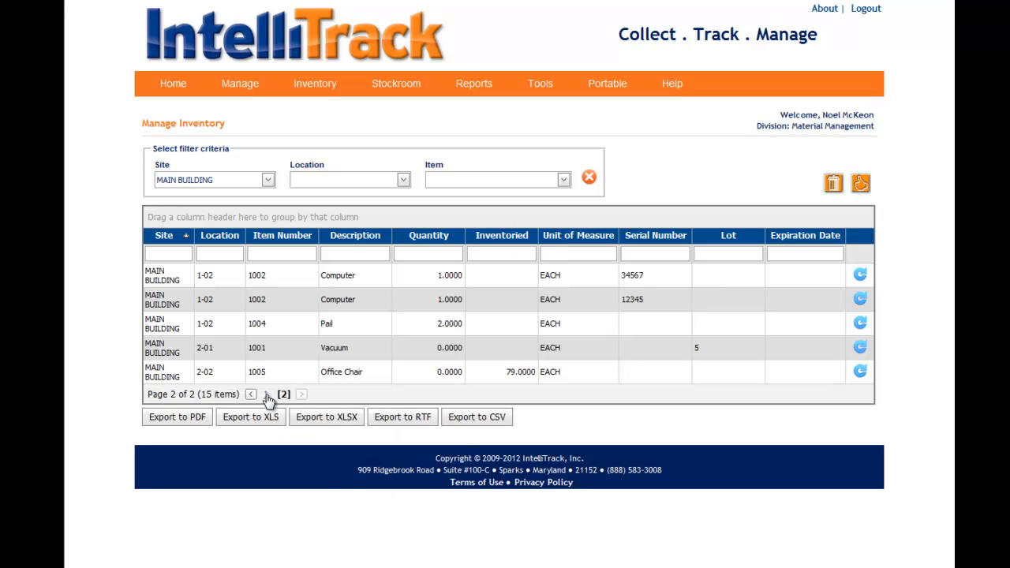
left_click(266, 394)
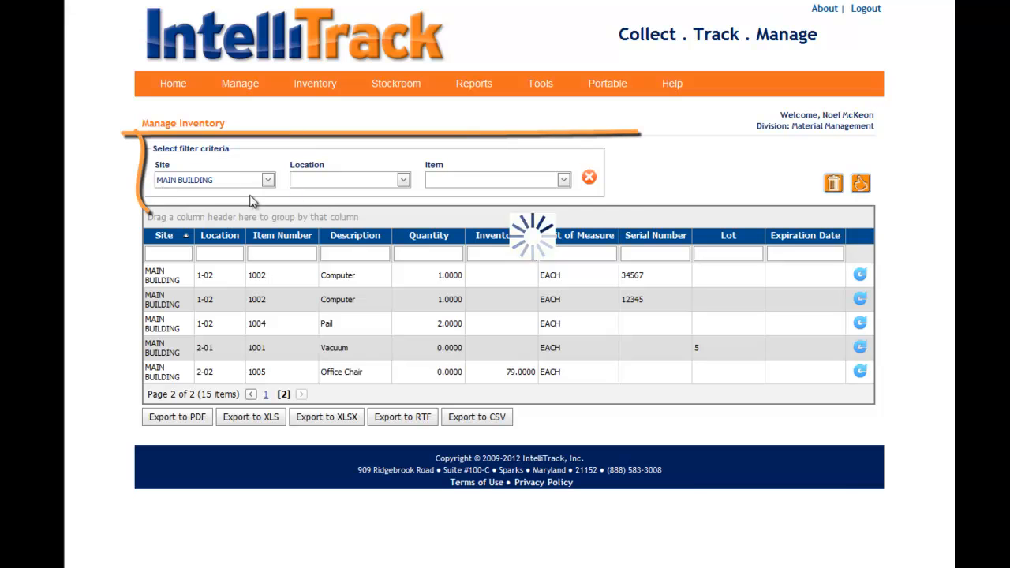
- Narrow the inventory list to location 1-01 and item 1001, and clear all filter criteria
left_click(405, 182)
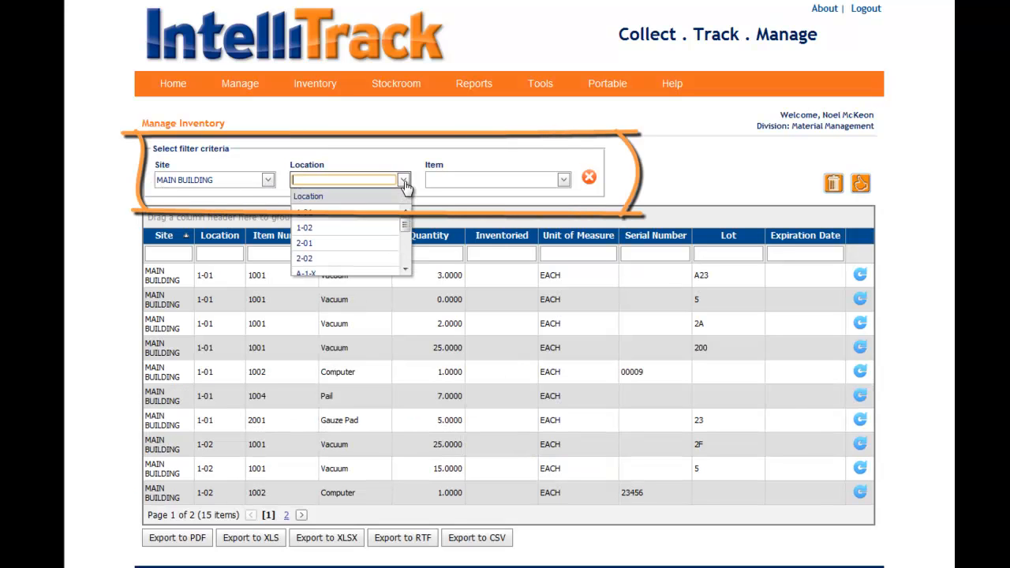
left_click(345, 218)
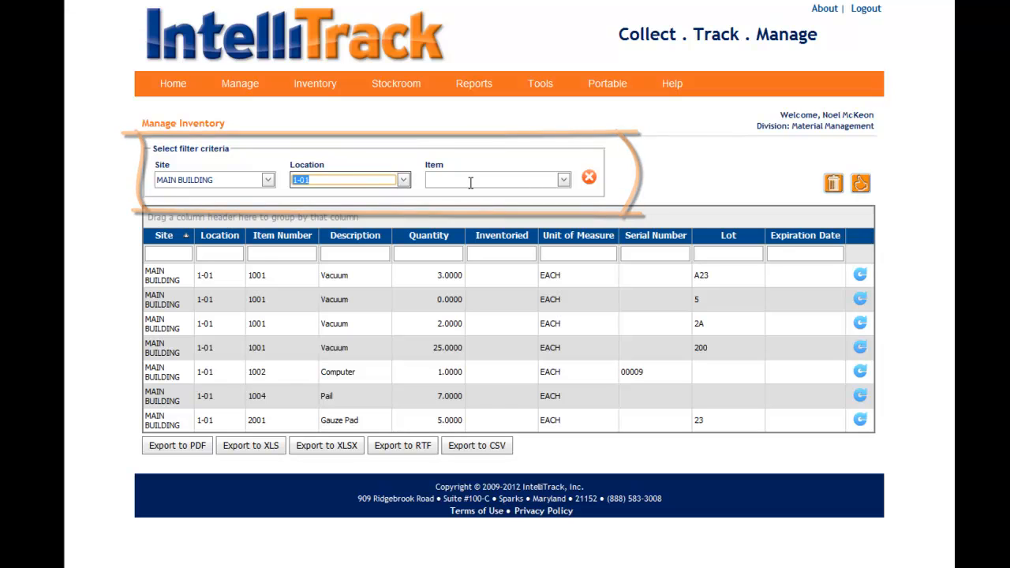
left_click(564, 180)
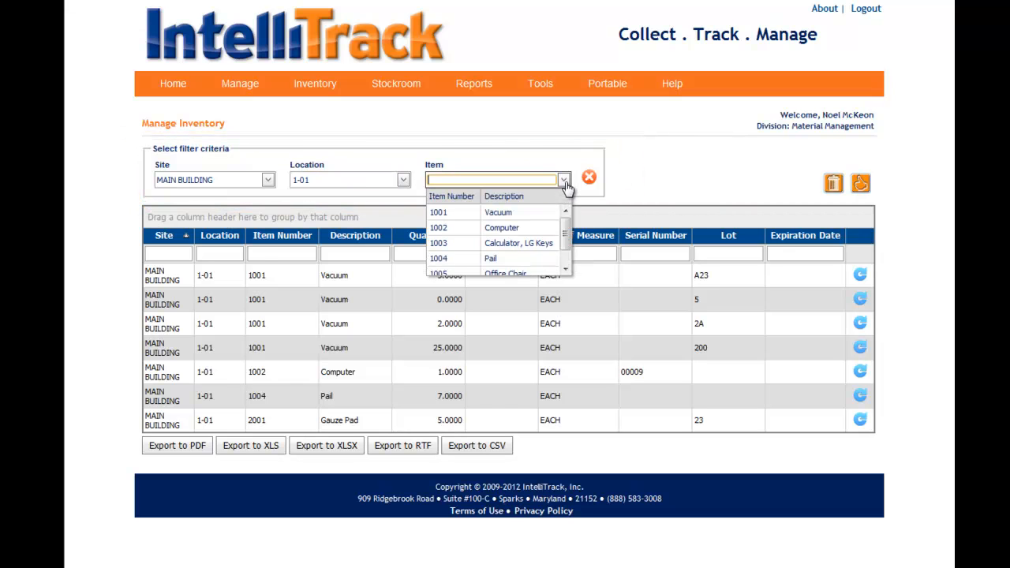
left_click(481, 212)
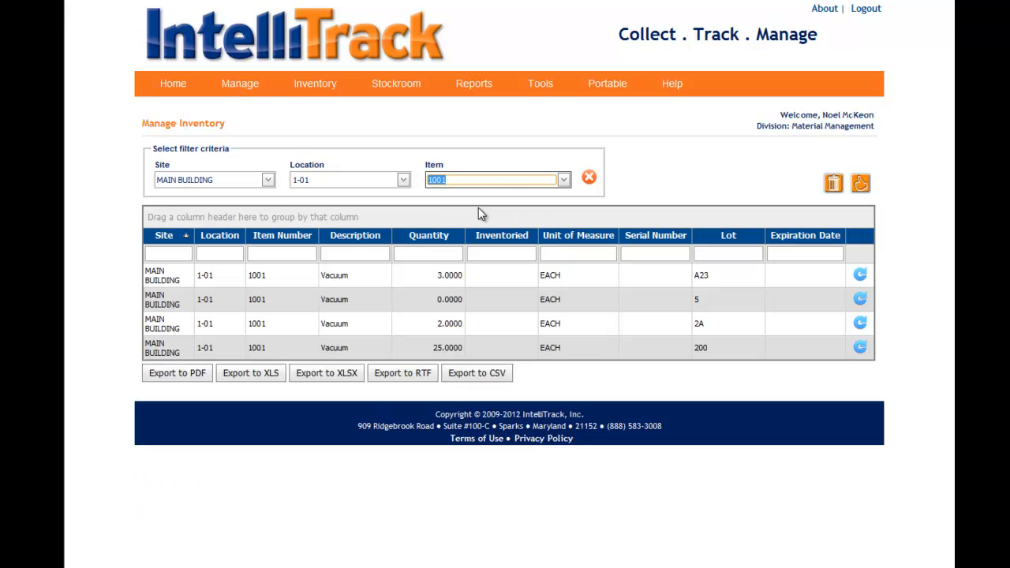
left_click(589, 178)
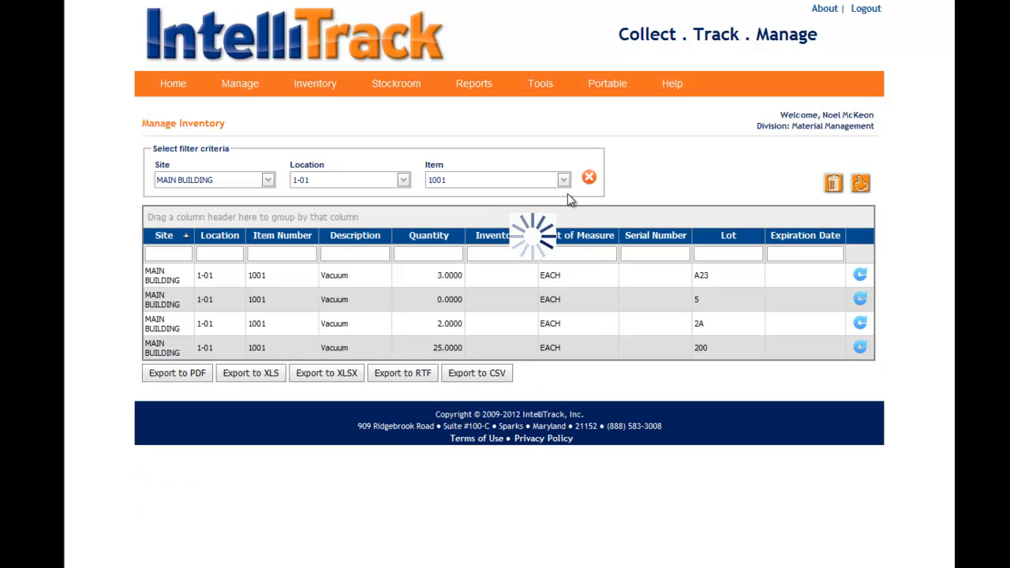
- Filter the inventory to site MAIN BUILDING and move the Item Number column between Quantity and Inventoried
left_click(268, 179)
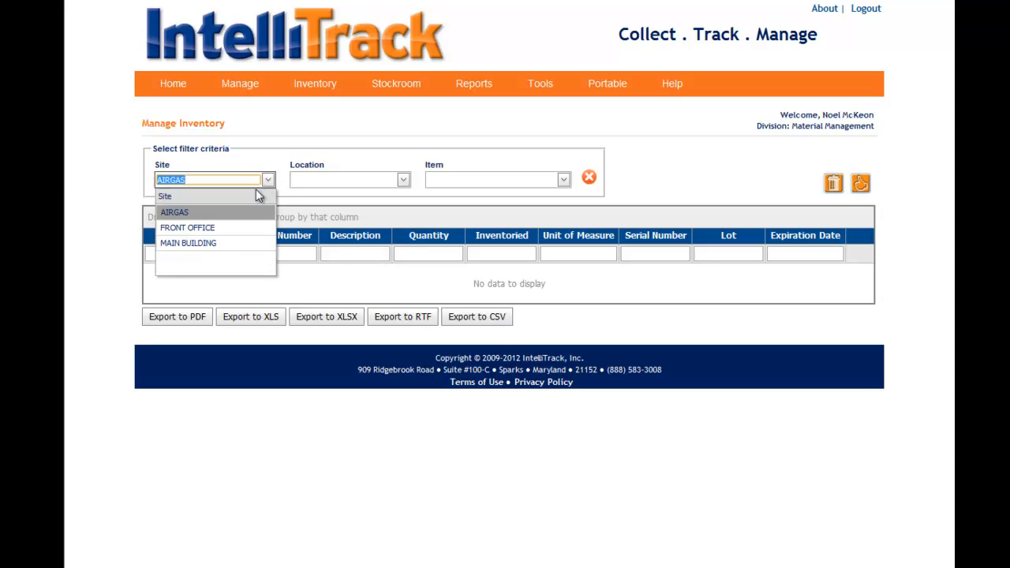
left_click(191, 242)
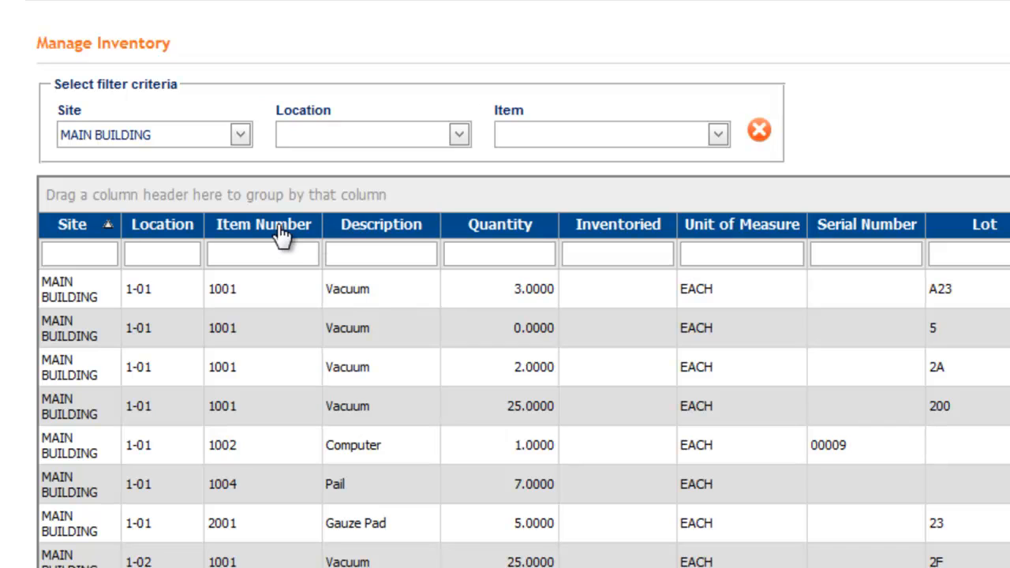
left_click_drag(274, 228, 613, 233)
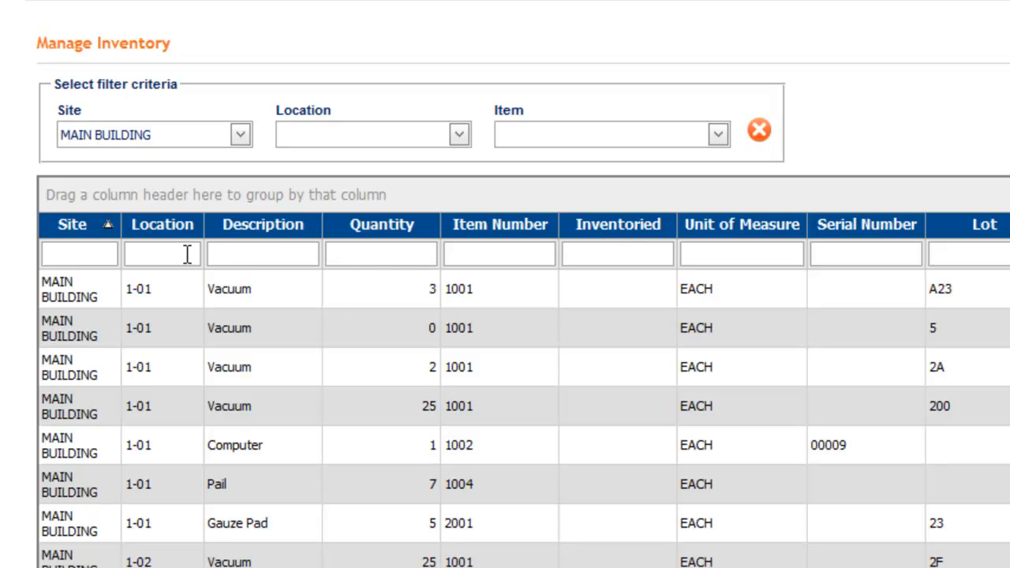
- Filter the inventory grid's Item Number column by 1001
left_click(423, 256)
left_click(491, 254)
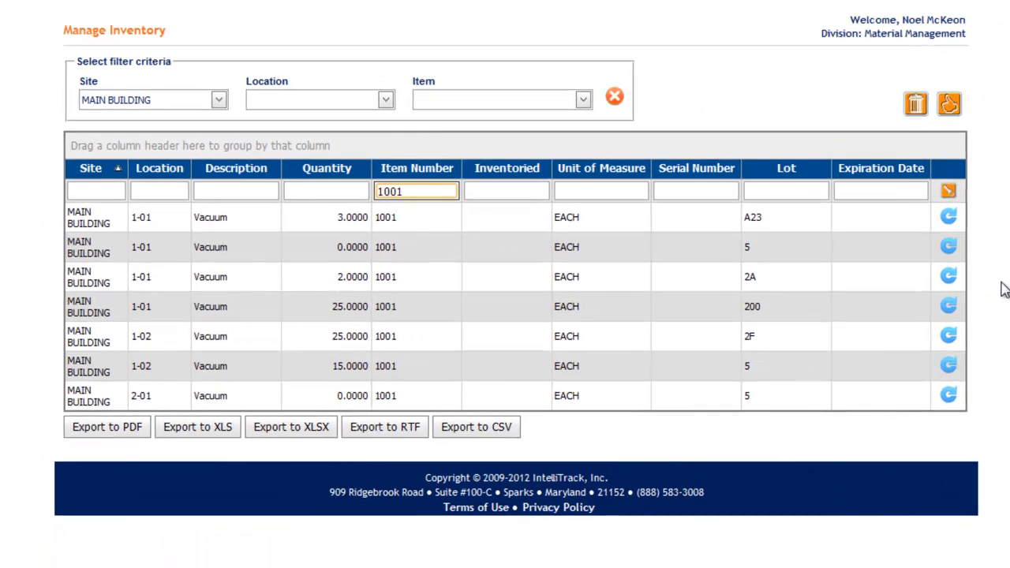
- View the inventory adjustment form for item 1001, lot A23 at location 1-01, and close it without saving
left_click(948, 216)
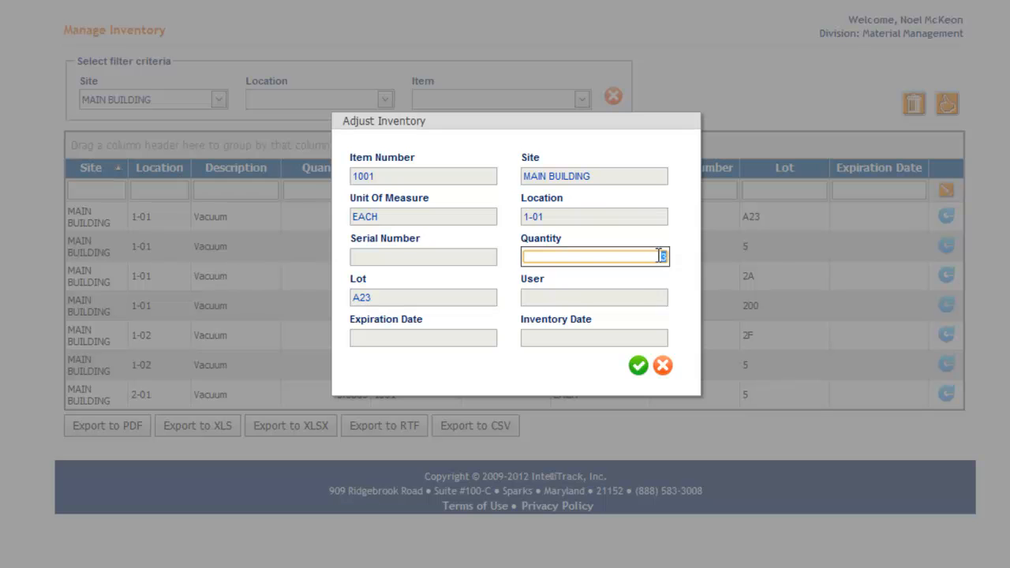
left_click(664, 372)
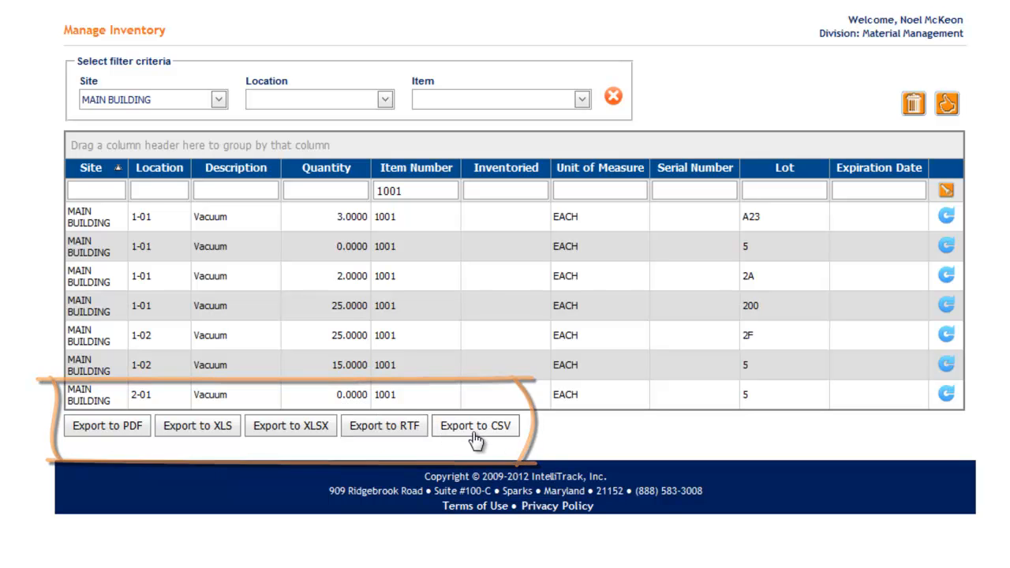
- Export the filtered inventory grid to PDF and open the downloaded gvInventory (1).pdf file
left_click(116, 434)
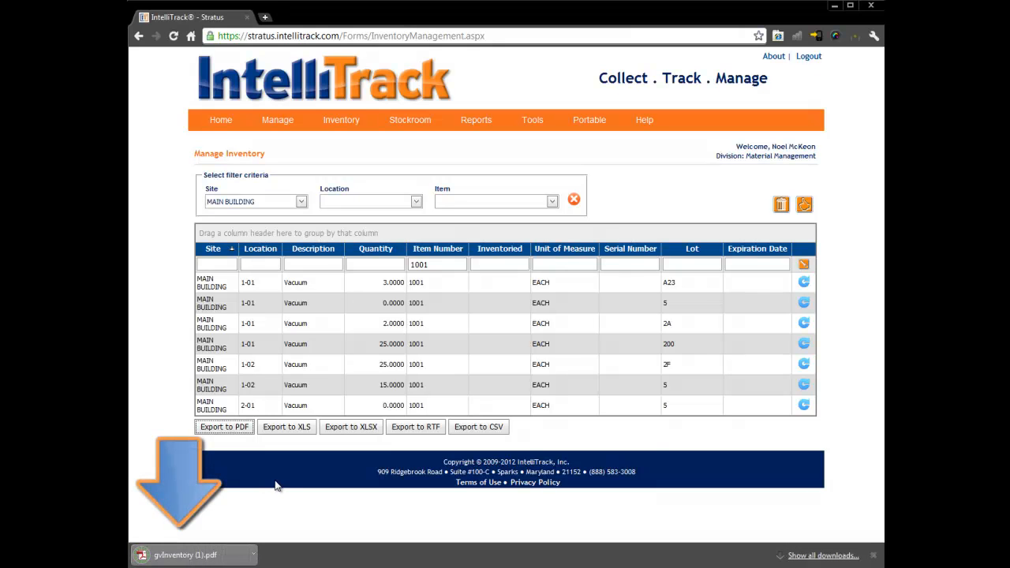
left_click(197, 554)
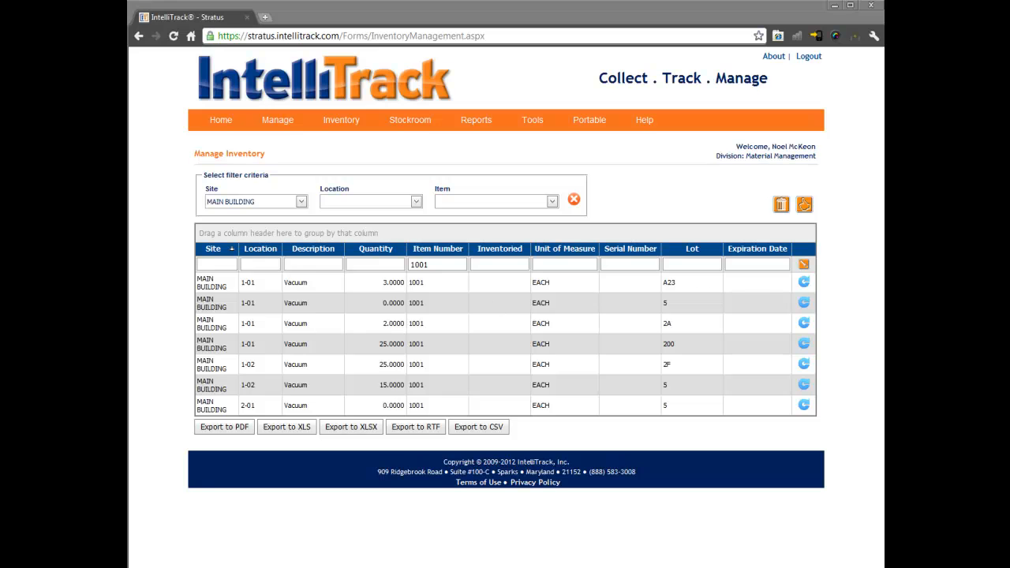
left_click_drag(883, 60, 624, 63)
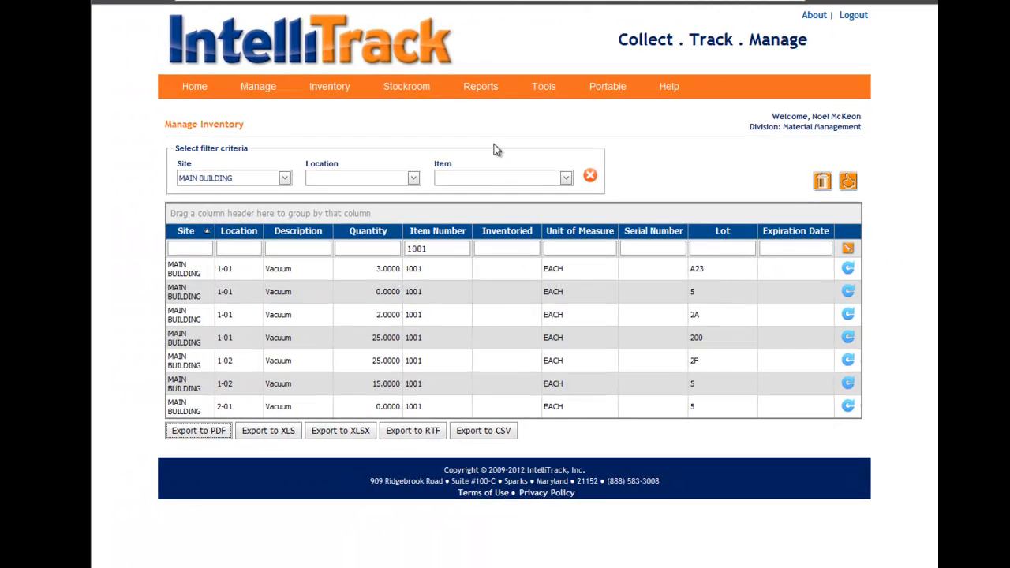
- Open the transaction history and move the Transaction Description column between Site and Order Number
mouse_move(485, 86)
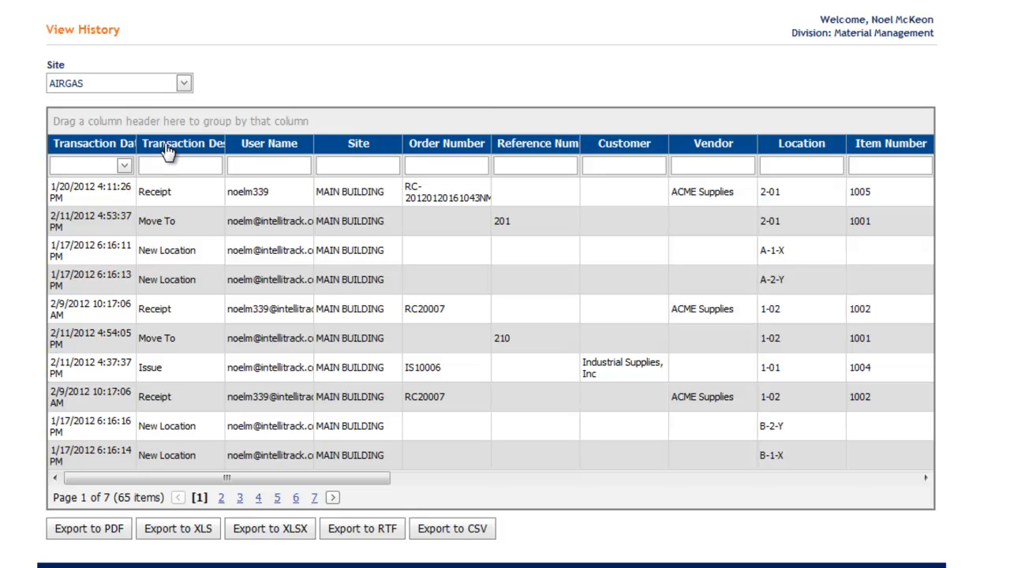
left_click_drag(167, 151, 443, 155)
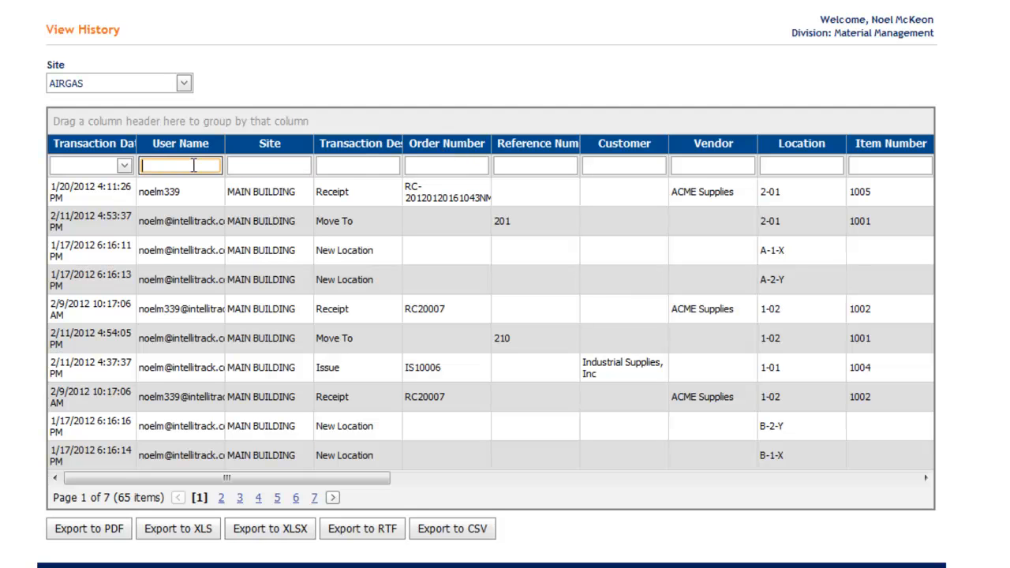
- Filter the history to transaction date 2/11/2012 and site MAIN BUILDING
left_click(124, 166)
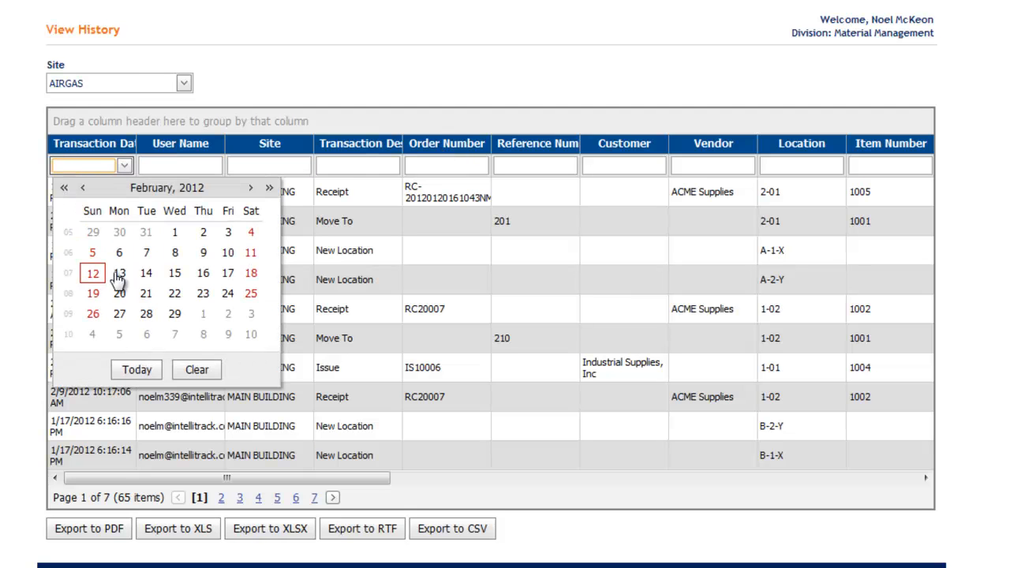
left_click(250, 253)
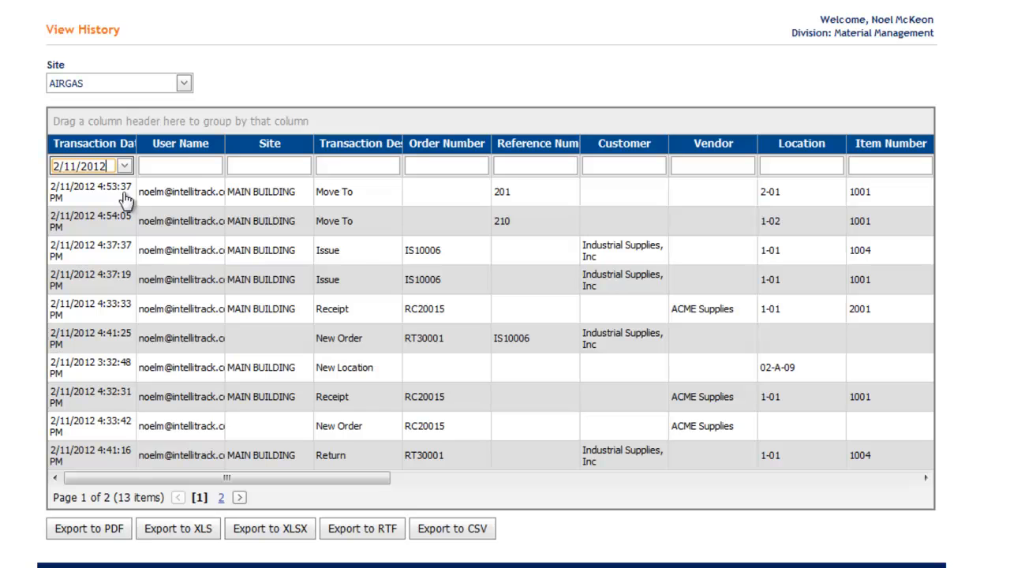
left_click(184, 83)
left_click(141, 160)
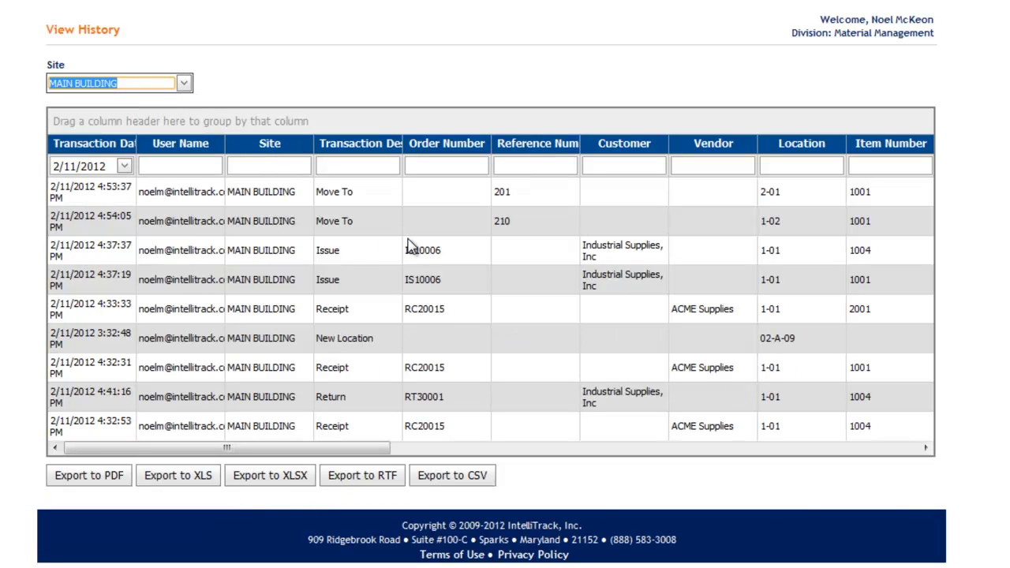
- Export the filtered history to XLS, look over the order numbers in the opened gvHistory.xls workbook, and close it
left_click(197, 482)
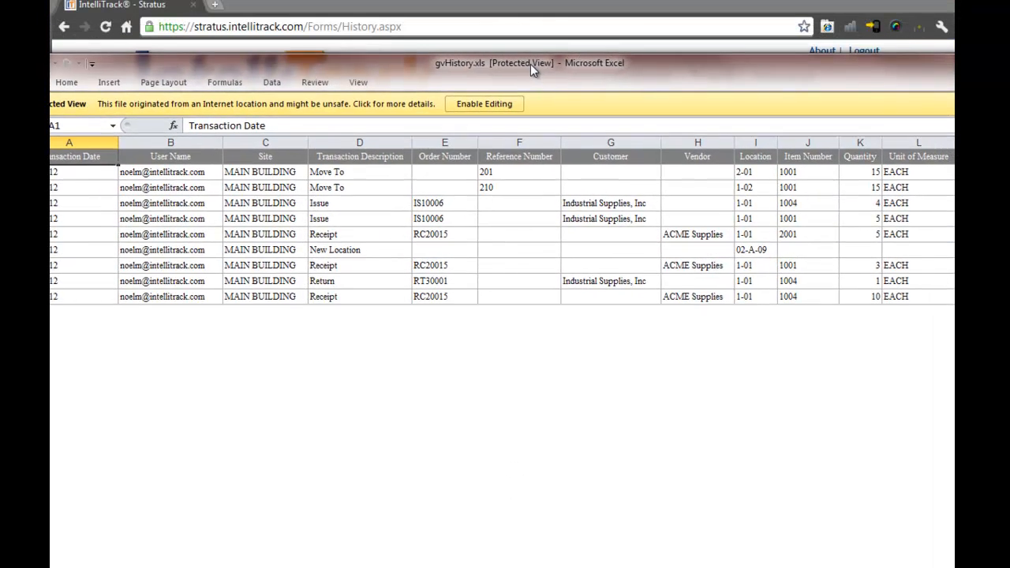
left_click(447, 182)
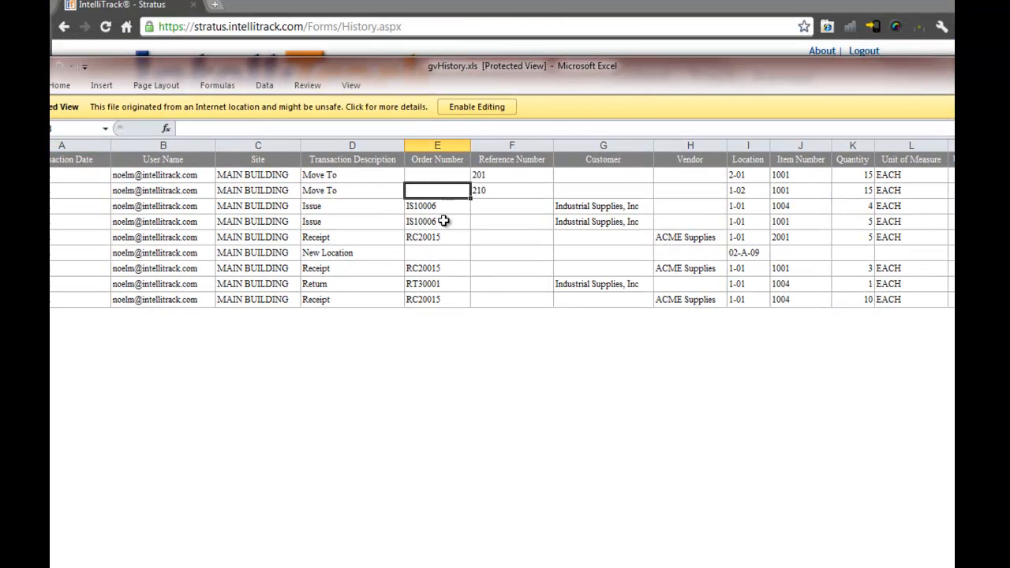
left_click(440, 208)
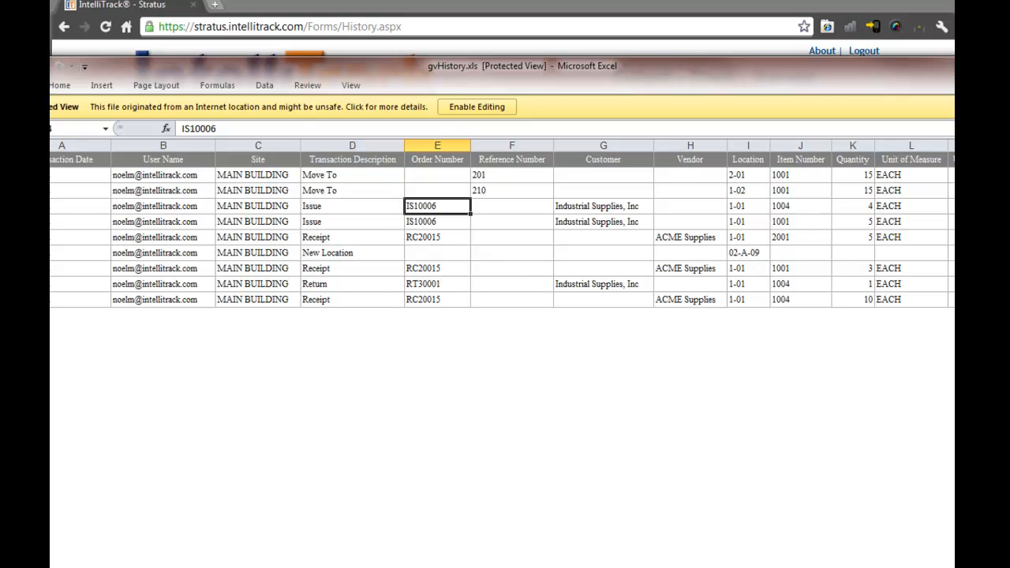
left_click(1001, 63)
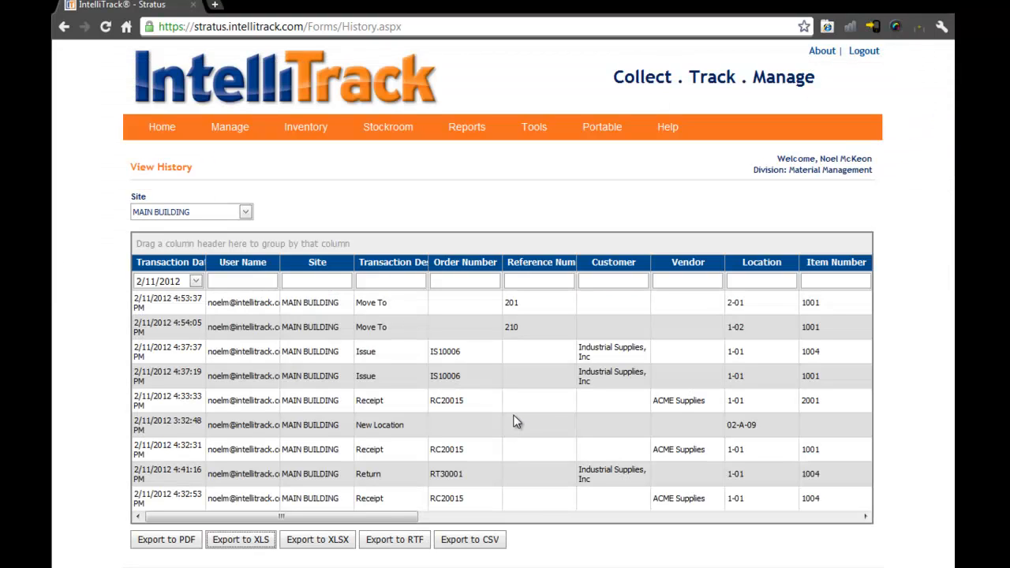
- Open the report viewer and display the Stockroom report Issues by Order
mouse_move(469, 130)
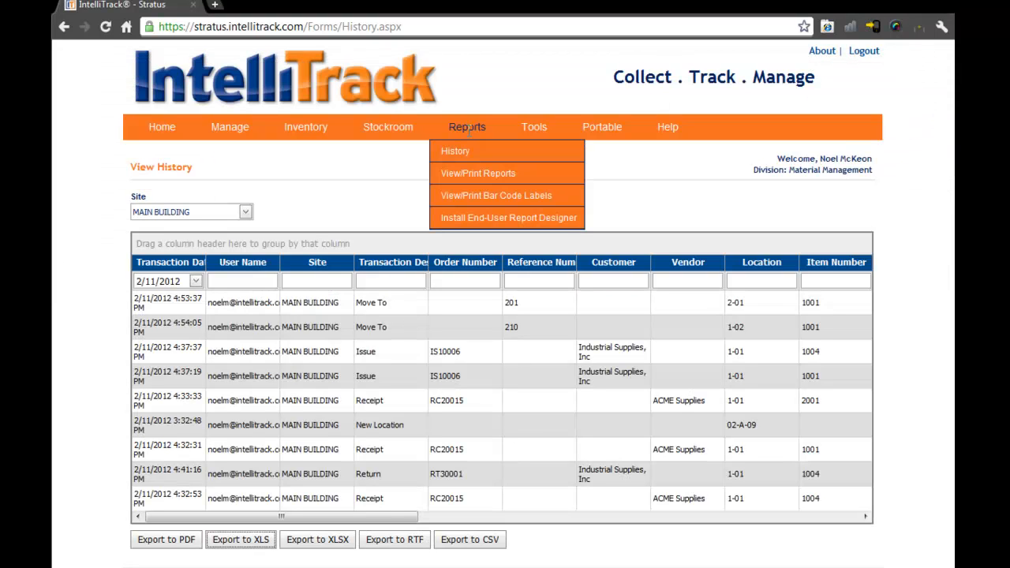
left_click(477, 174)
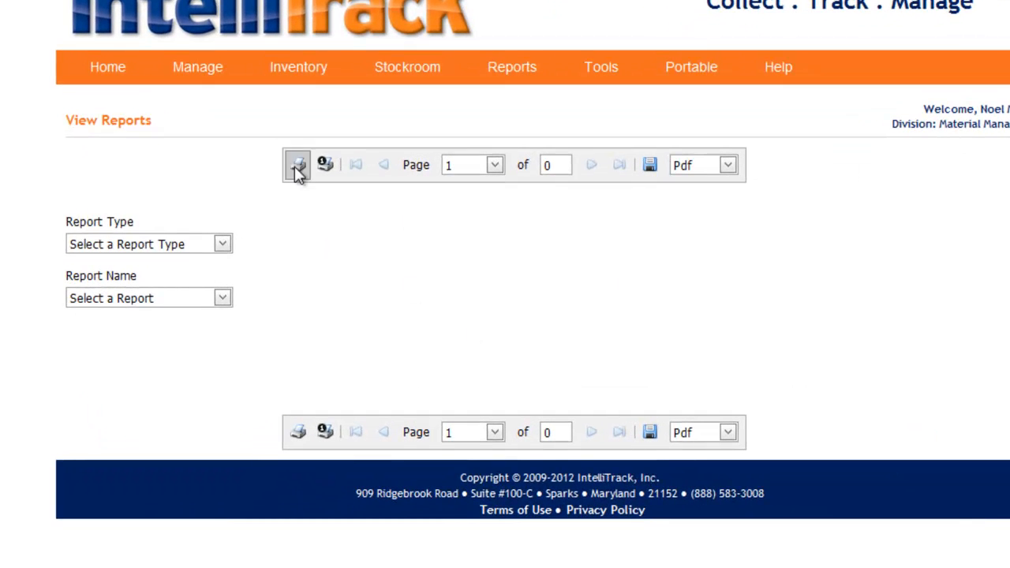
left_click(223, 245)
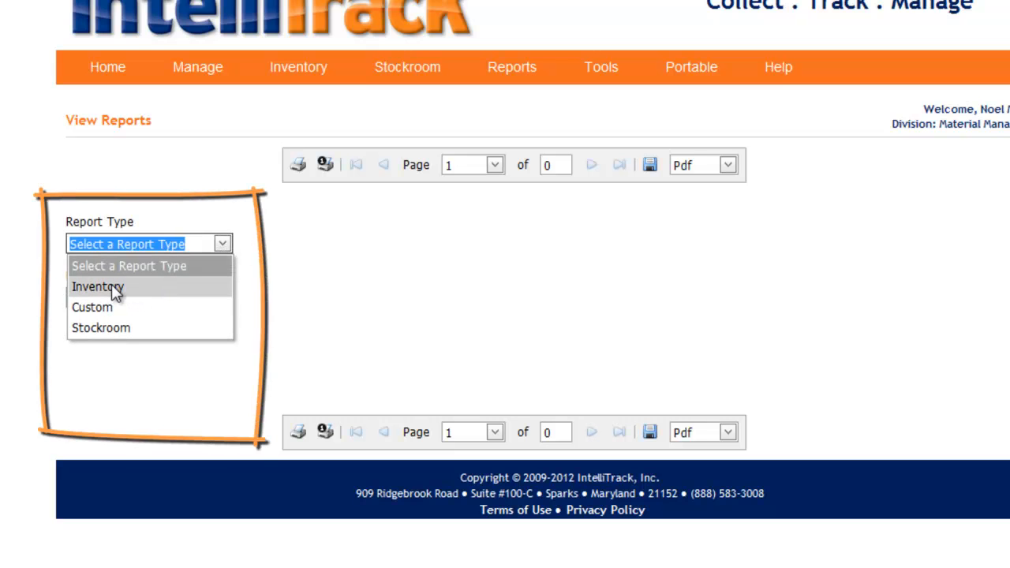
left_click(106, 327)
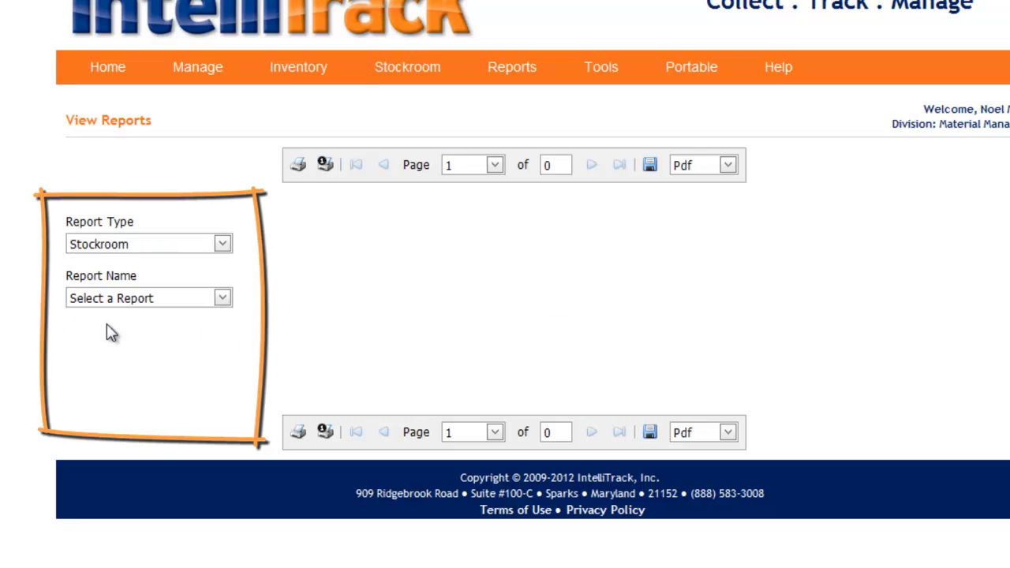
left_click(221, 298)
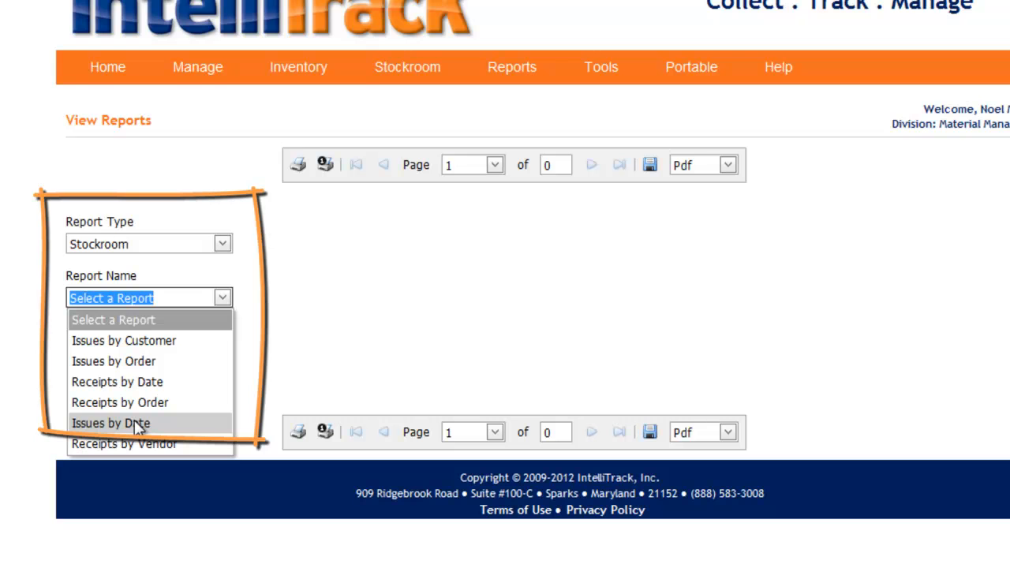
left_click(105, 363)
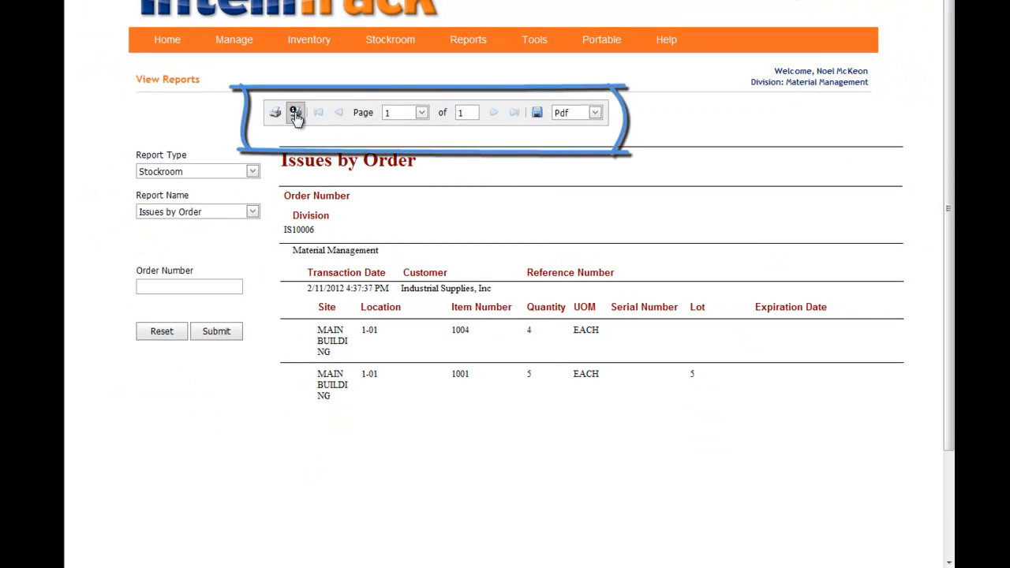
- Save the Issues by Order report as a PDF, keep the download and open the file
left_click(537, 115)
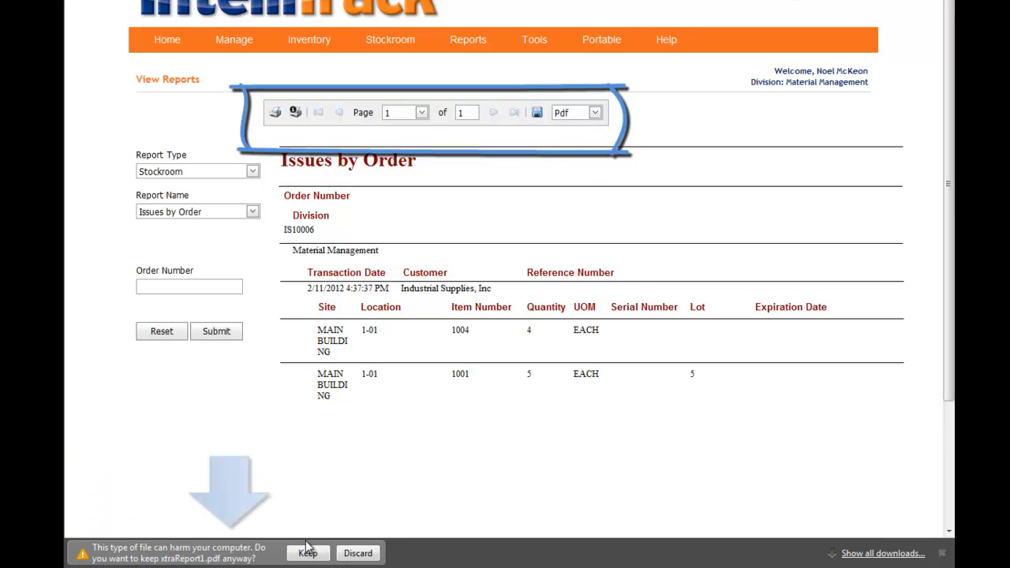
left_click(307, 553)
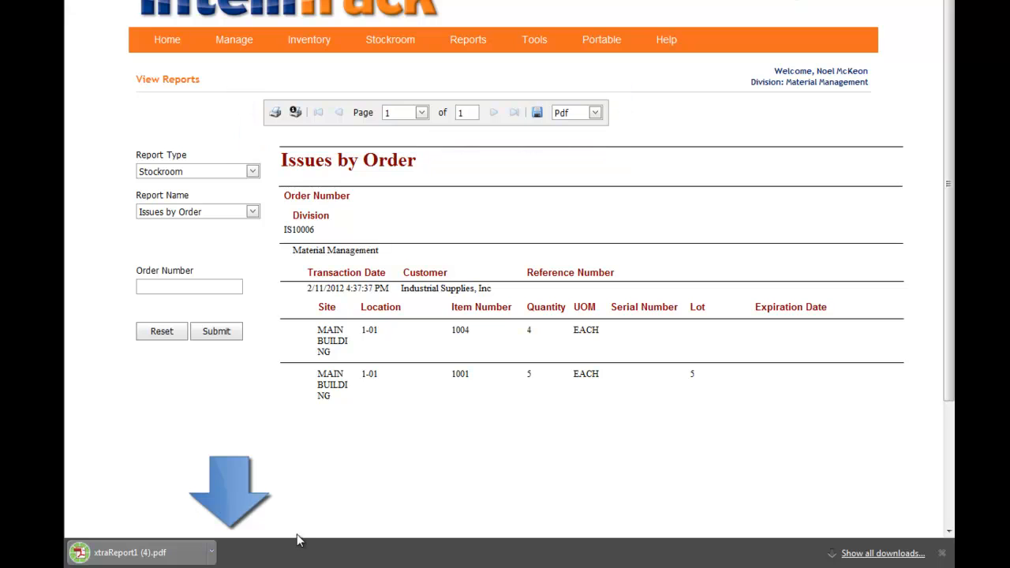
left_click(113, 556)
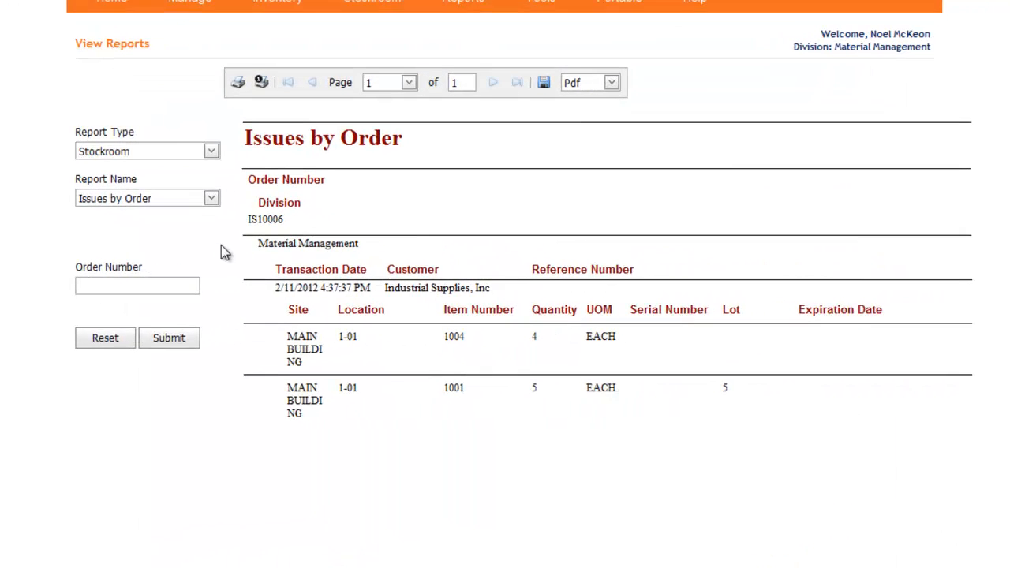
- Display the Reorder Report from the Inventory report type
left_click(210, 150)
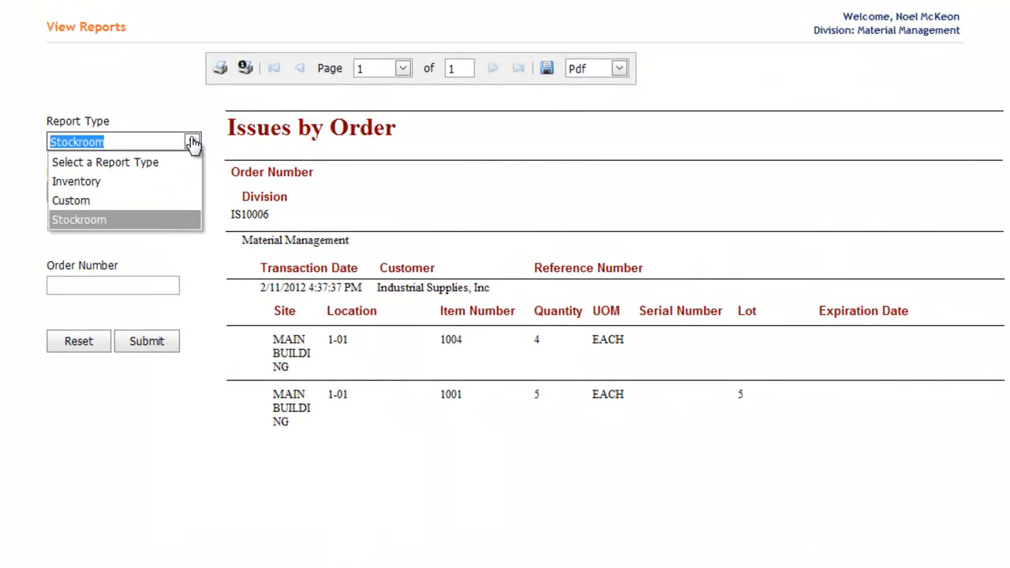
left_click(140, 182)
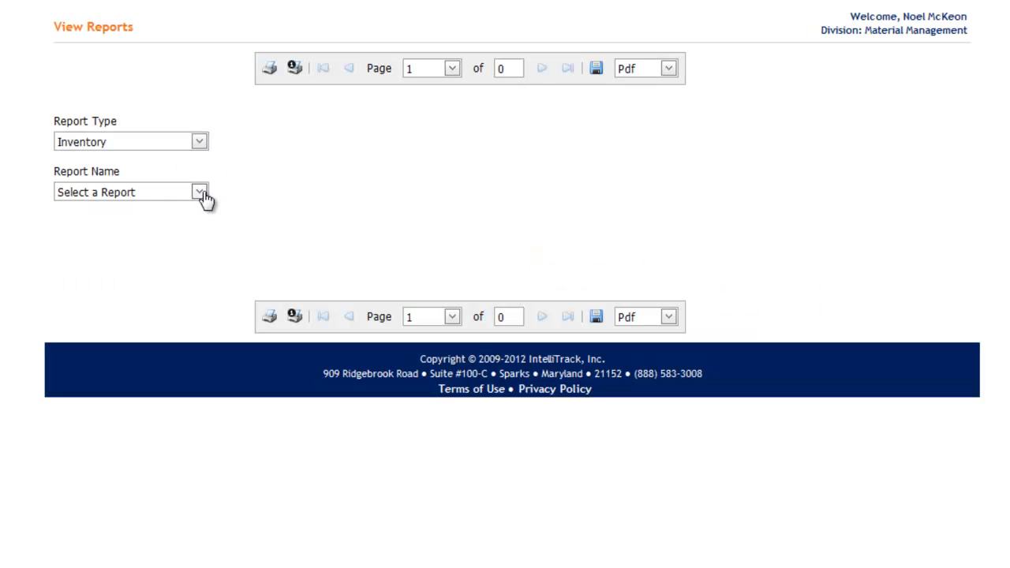
left_click(199, 193)
left_click(129, 328)
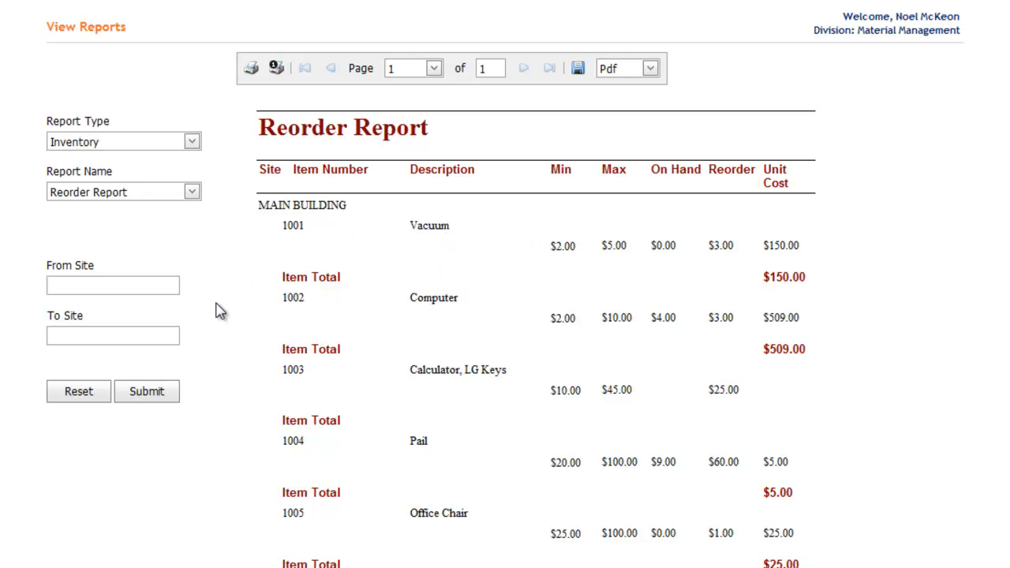
left_click(194, 195)
scroll(195, 276, "down", 1)
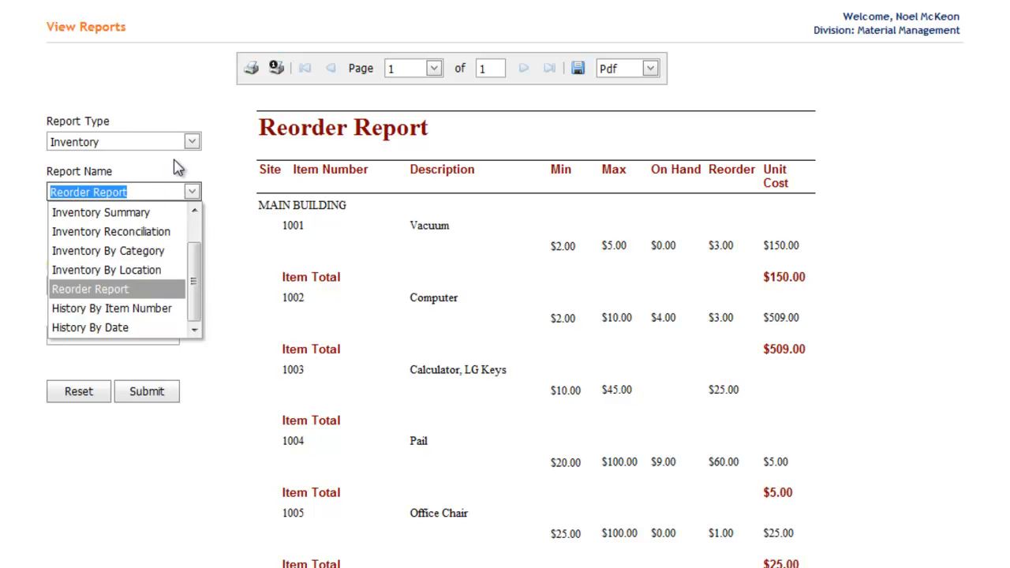
left_click(222, 167)
left_click(192, 143)
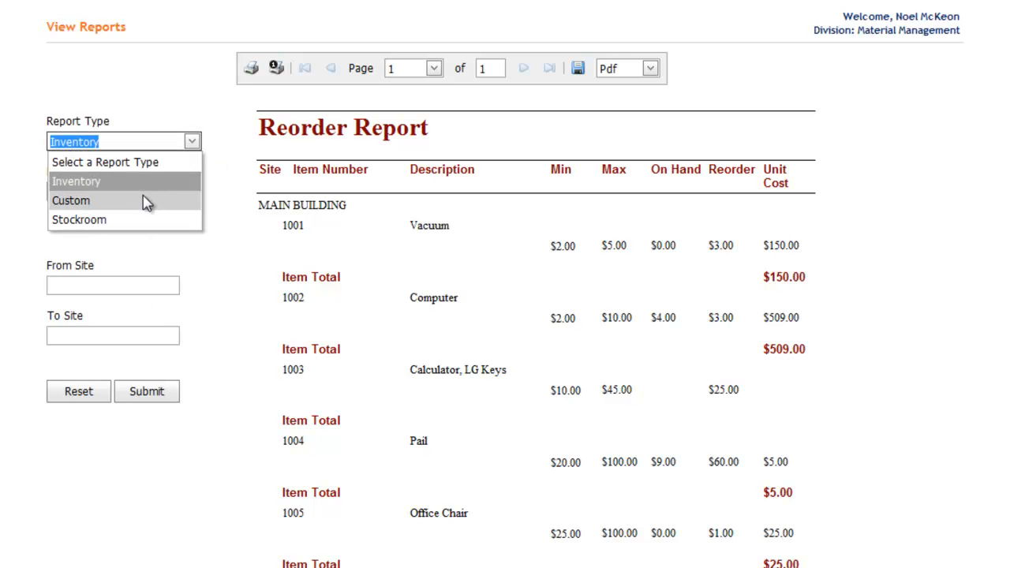
left_click(233, 186)
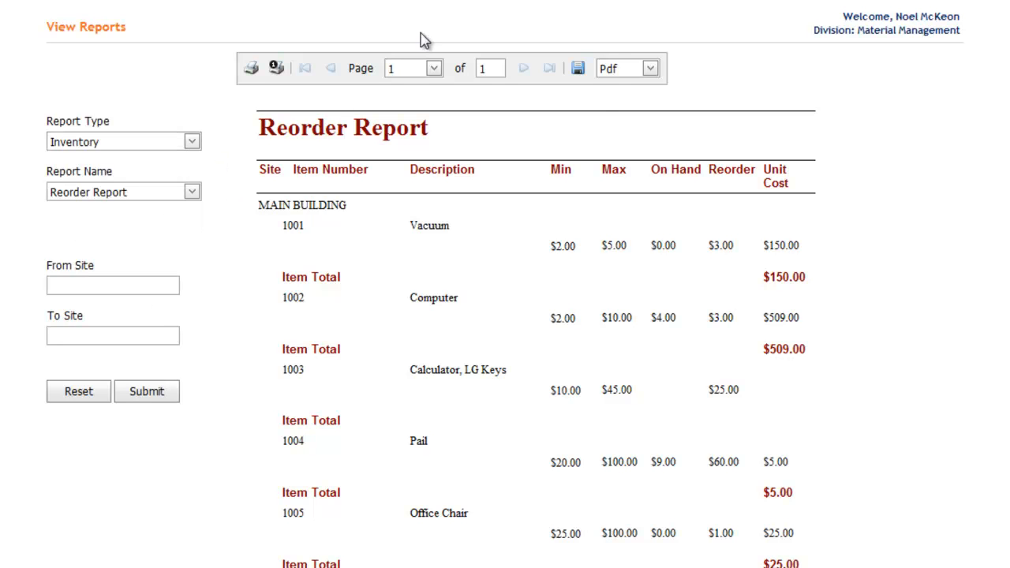
- Open the bar code label viewer and display Item Description Label 3x2 from the Item Description barcode type
mouse_move(470, 1)
left_click(485, 63)
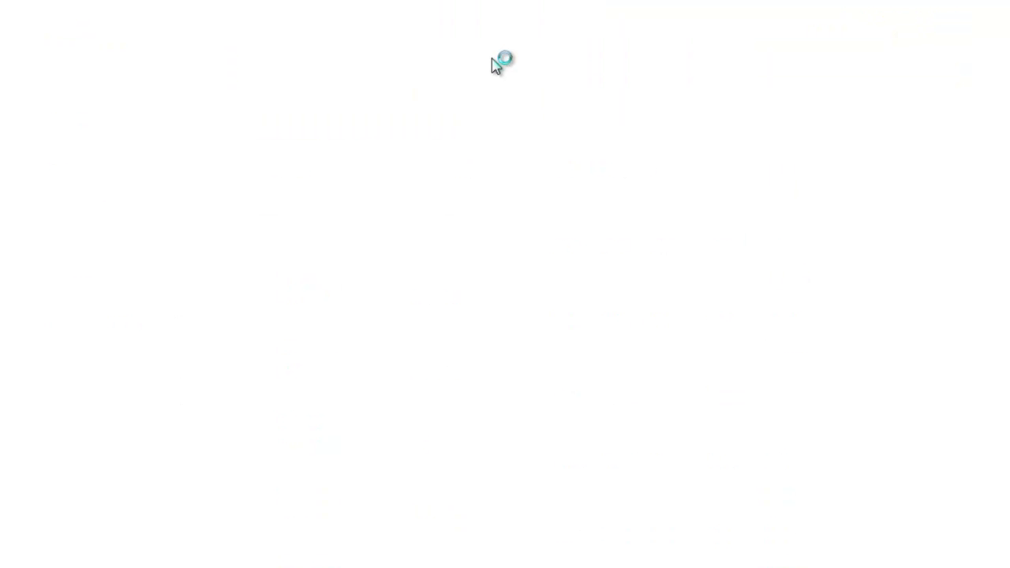
mouse_move(476, 7)
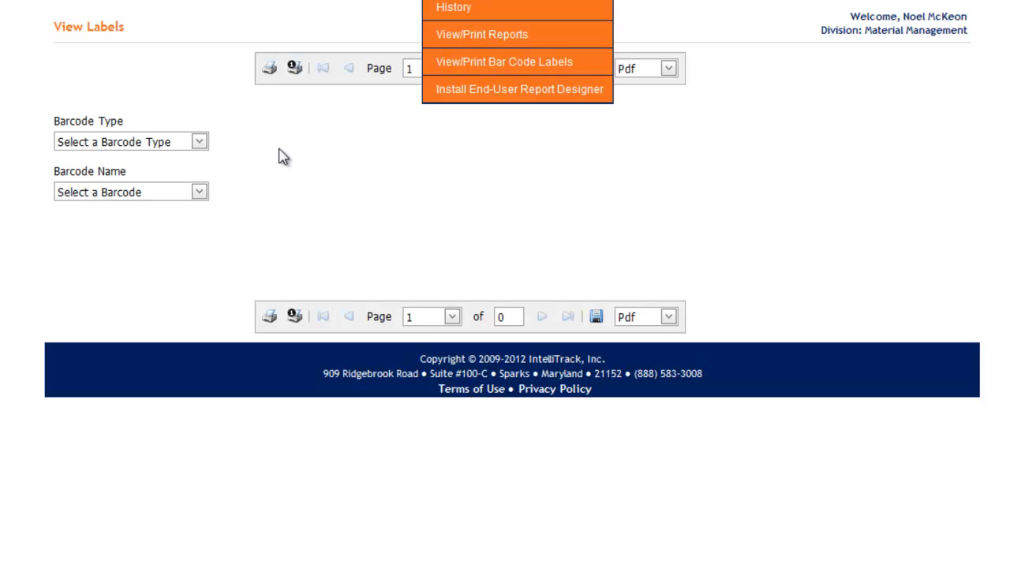
left_click(204, 145)
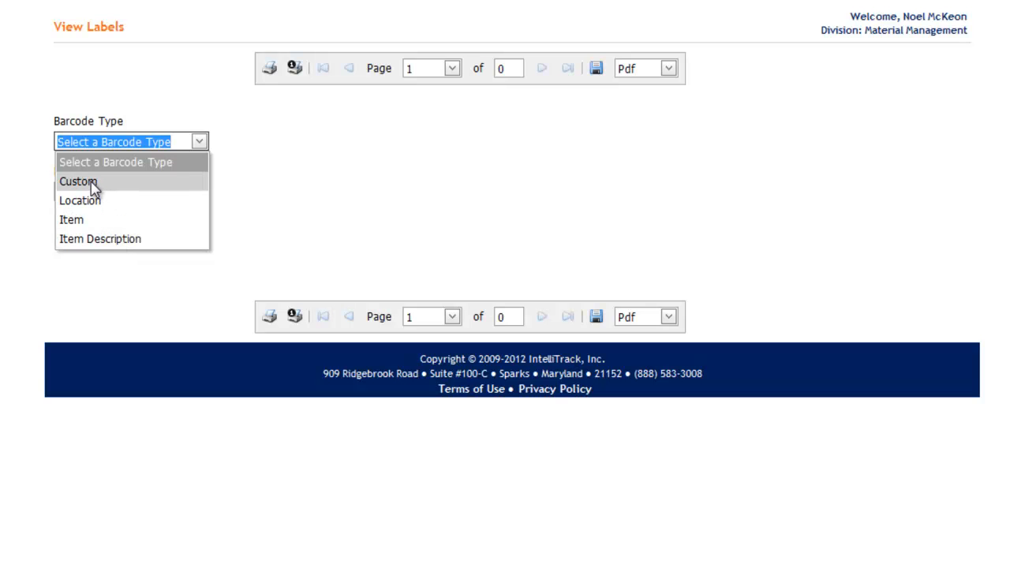
left_click(86, 239)
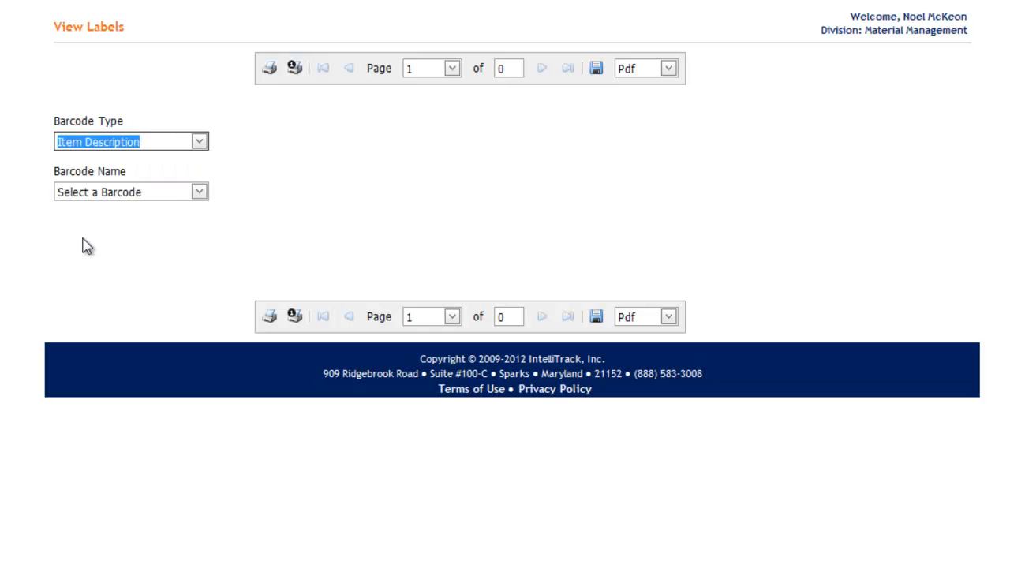
left_click(194, 193)
left_click(161, 235)
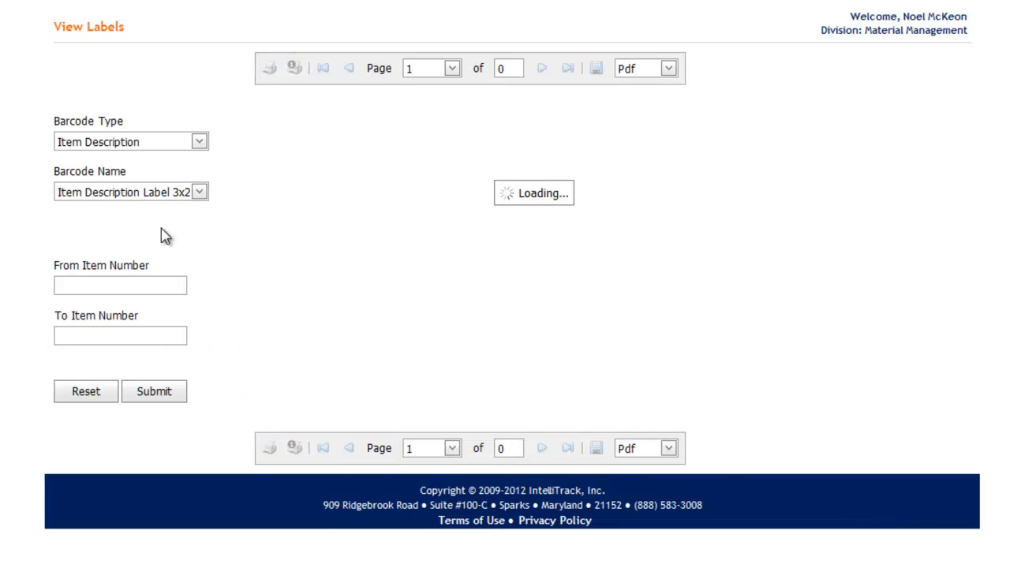
- Limit the barcode labels to the item number range 1004 to 1004 and submit the filter
left_click(158, 288)
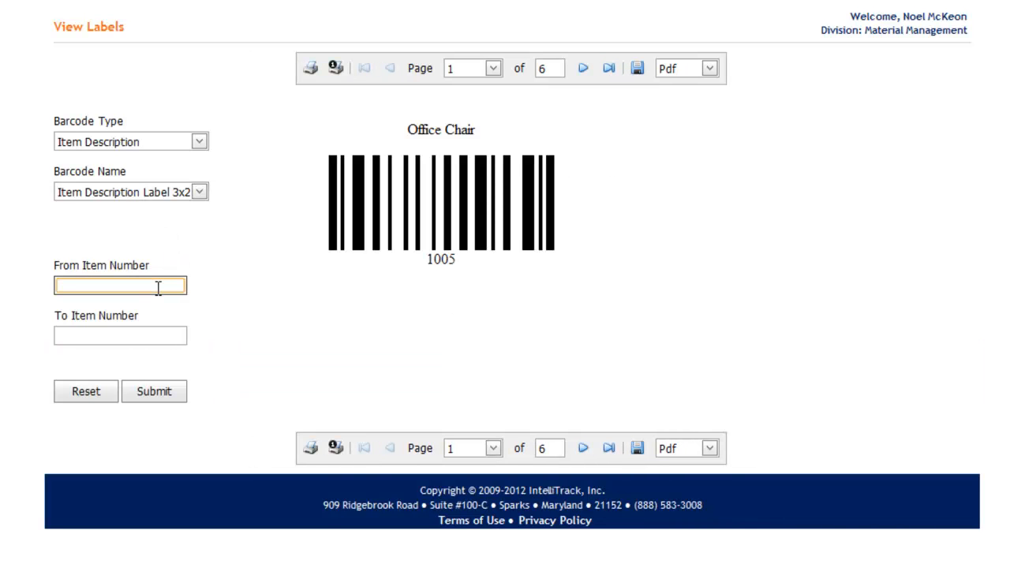
type("1004")
left_click(166, 334)
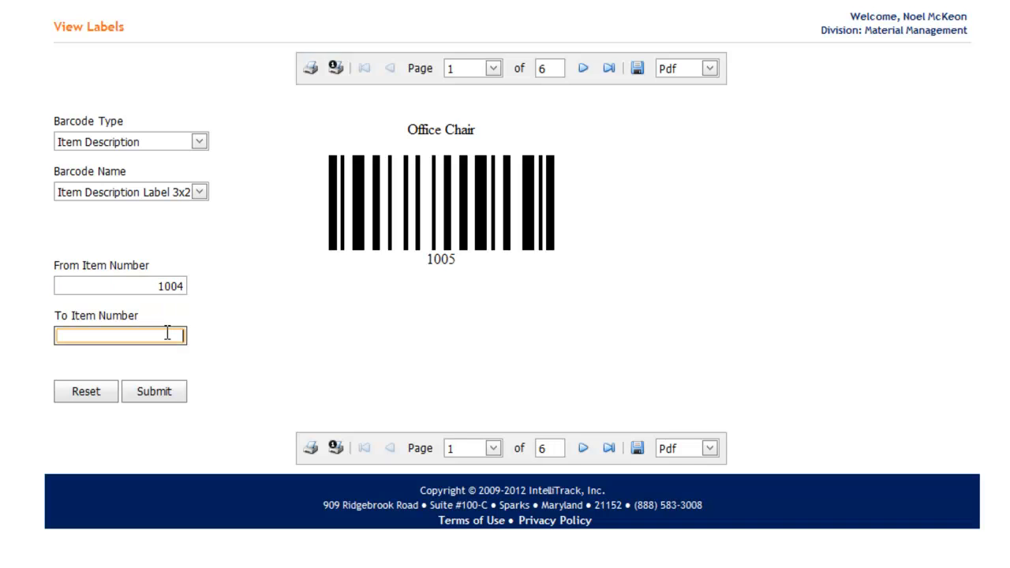
type("10074")
key("BackSpace")
key("BackSpace")
type("4")
left_click(153, 394)
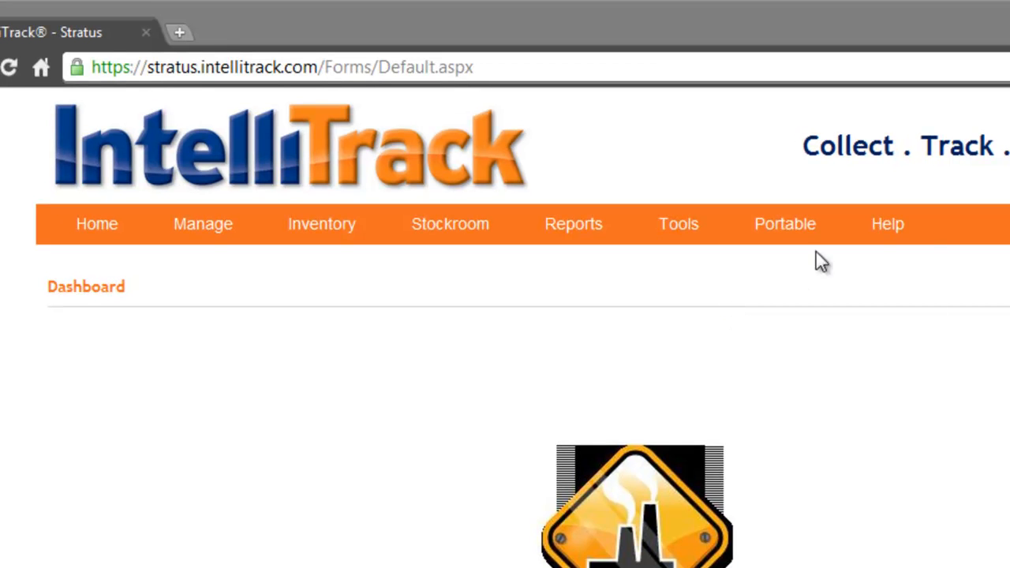
- Open the Inventory By Category report from the Inventory report type in the End User Report Designer
mouse_move(699, 226)
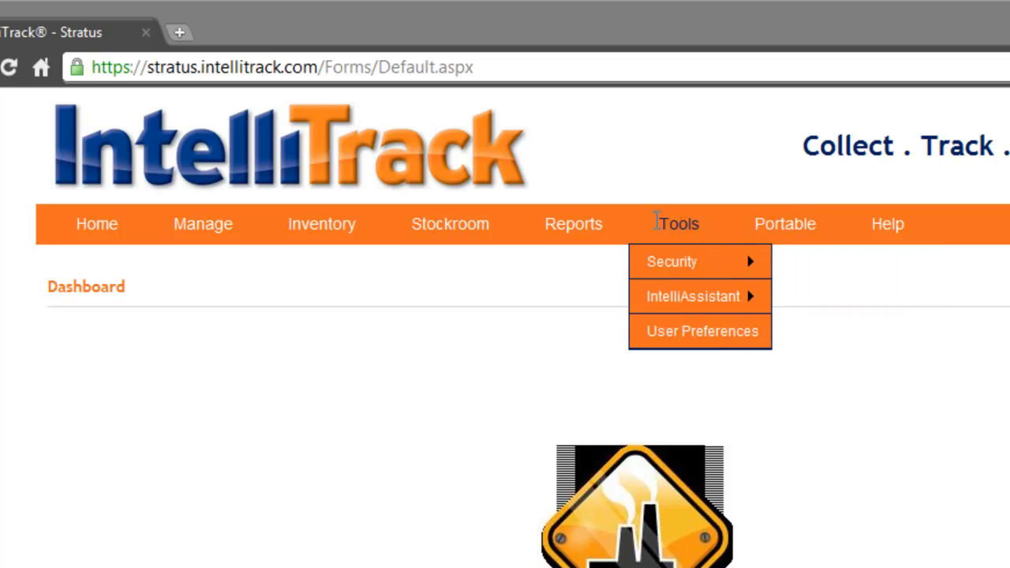
mouse_move(574, 224)
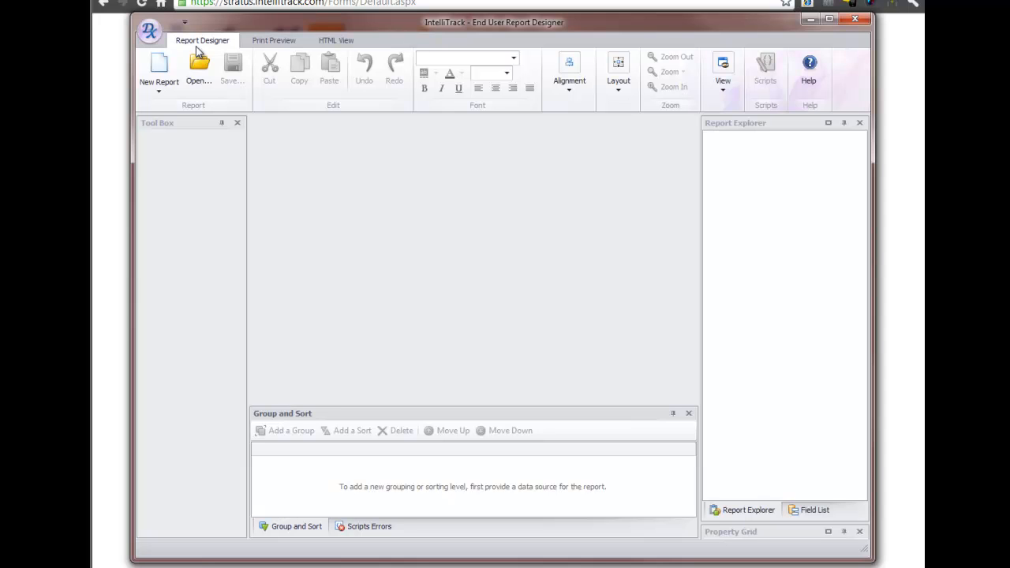
left_click(198, 78)
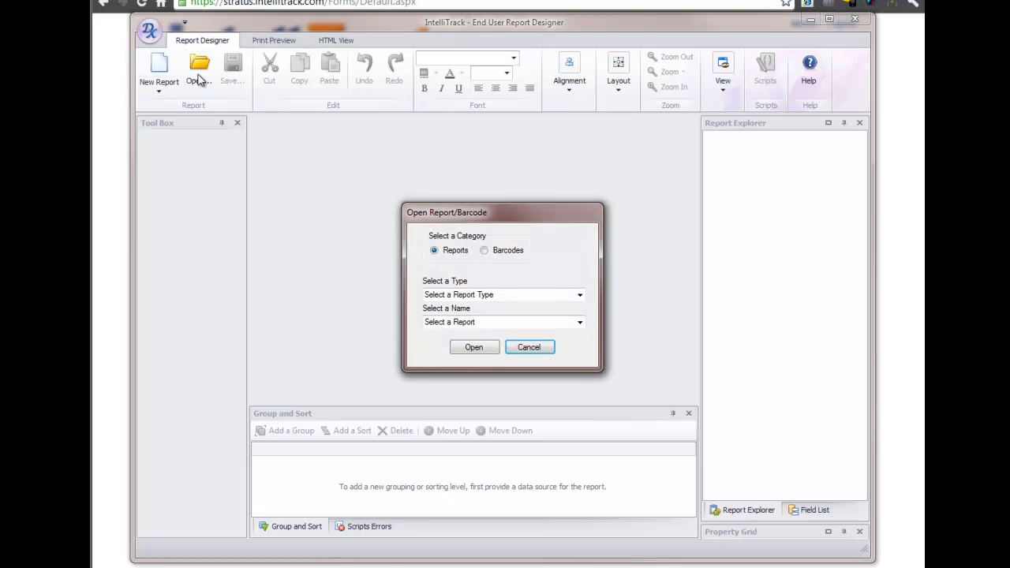
left_click(482, 294)
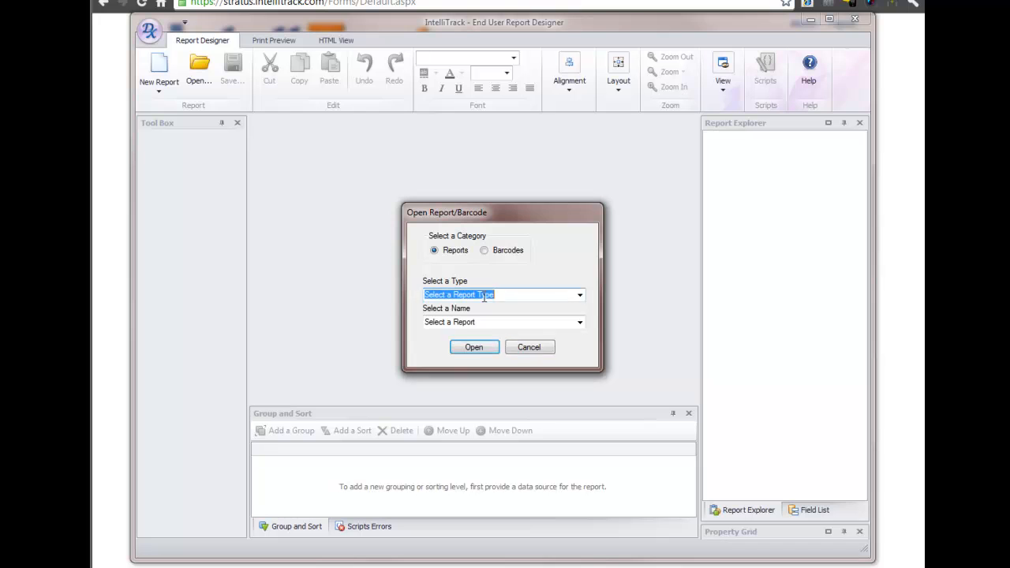
left_click(579, 295)
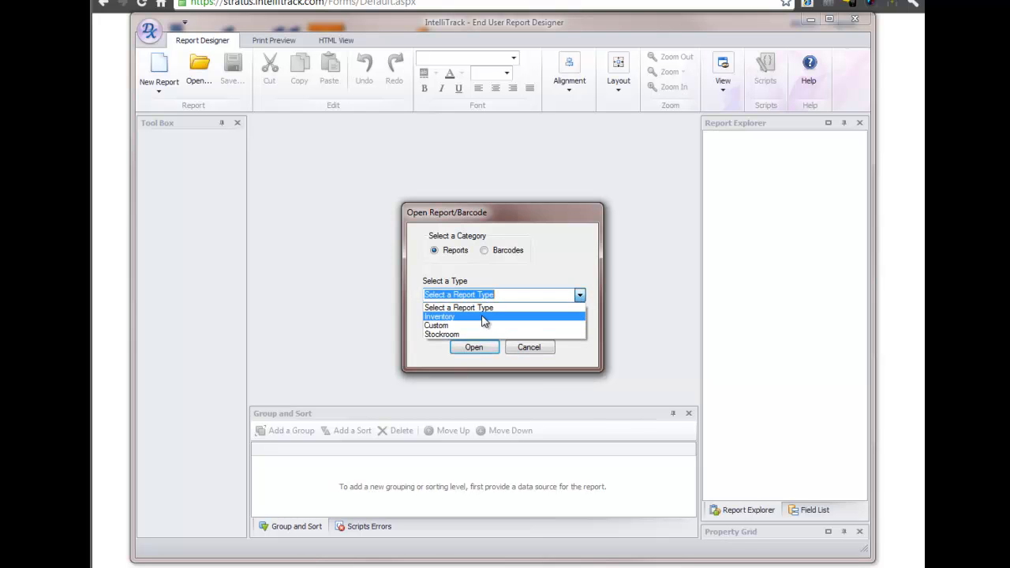
left_click(483, 318)
left_click(580, 323)
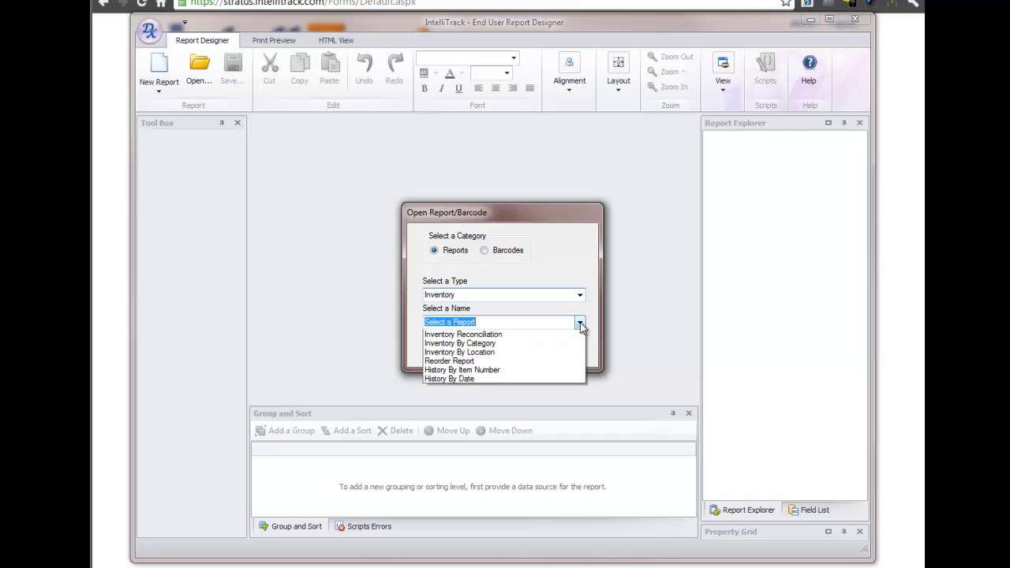
left_click(501, 369)
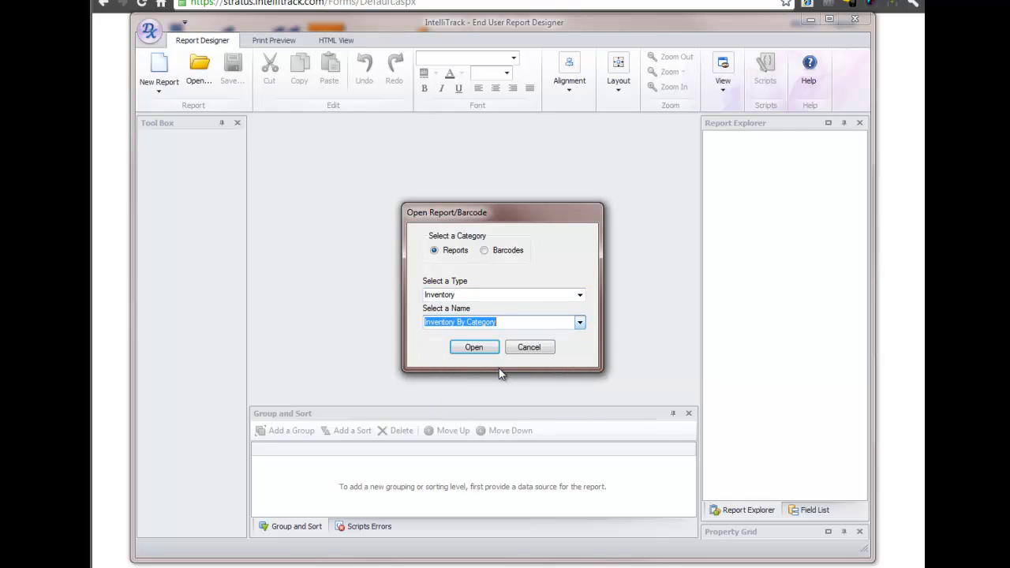
left_click(476, 349)
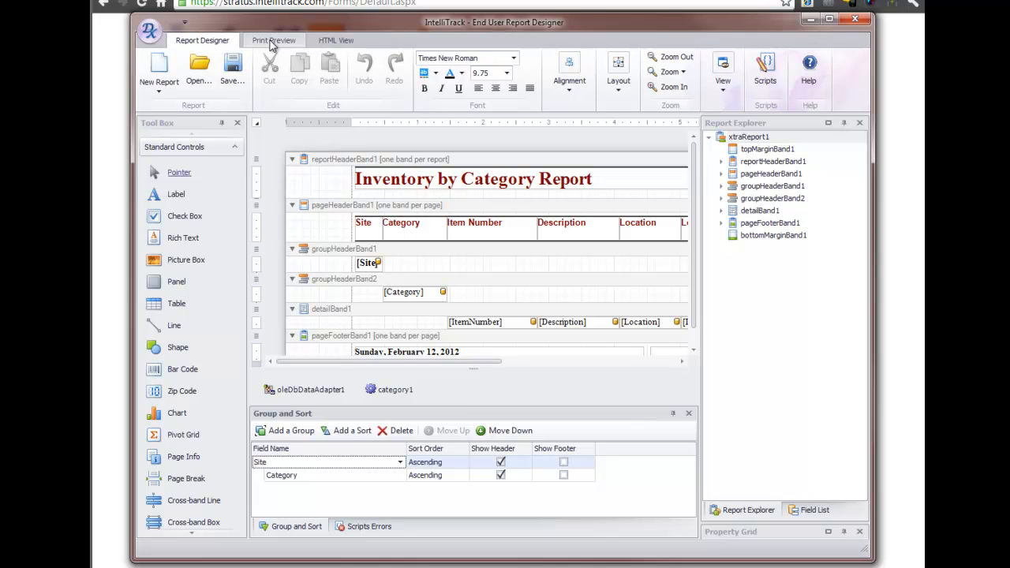
- Preview the Inventory by Category report for printing with blank parameters, and return to its design layout
left_click(270, 41)
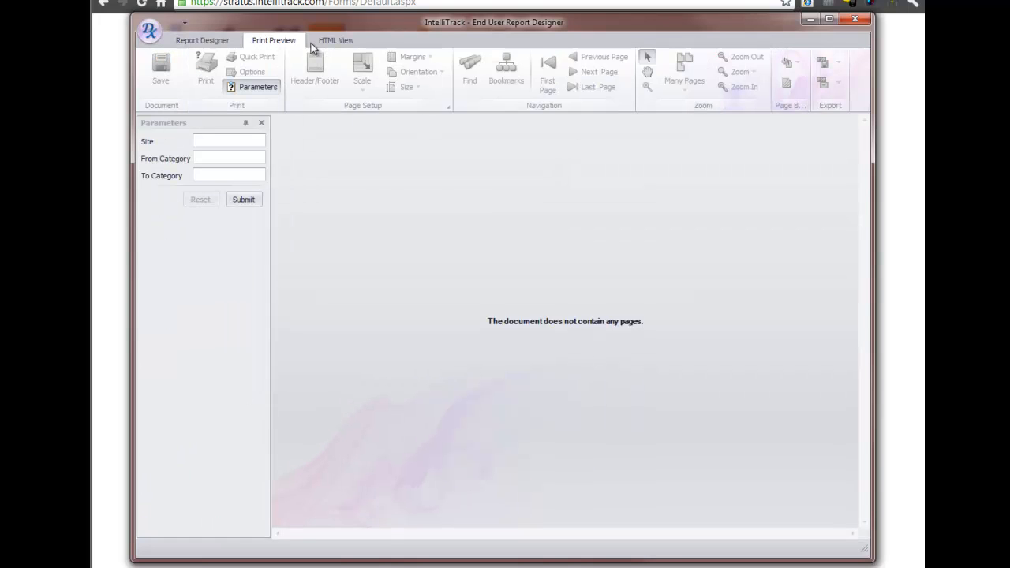
left_click(238, 202)
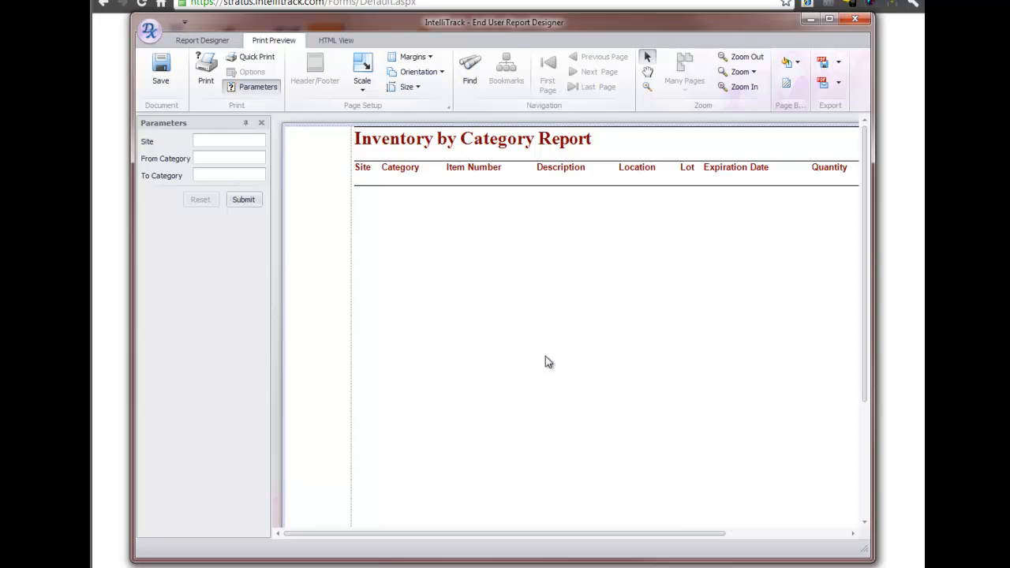
left_click(206, 42)
- Open the Inventory By Category2 report from the Custom report type for design
left_click(199, 69)
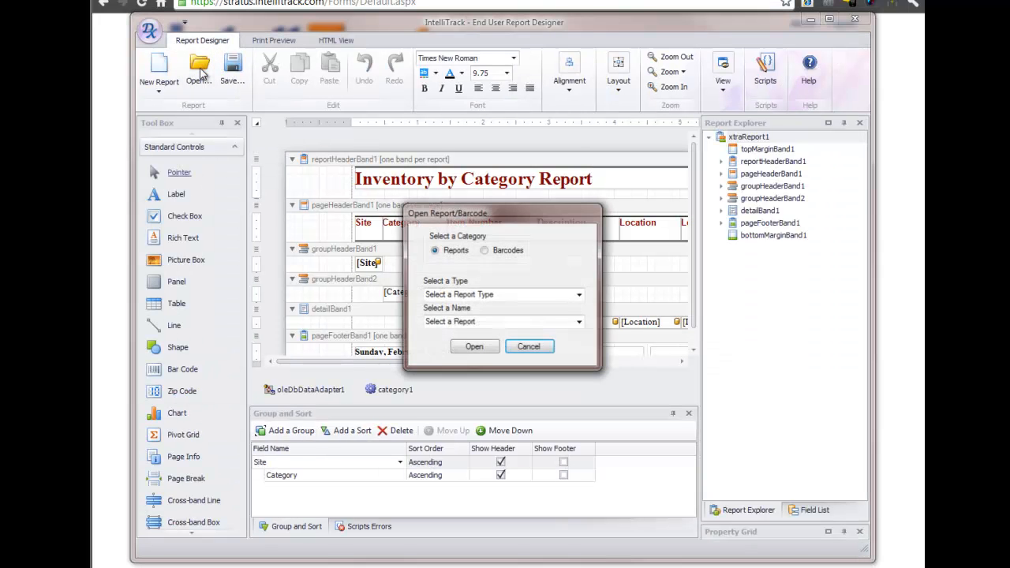
left_click(537, 294)
left_click(579, 297)
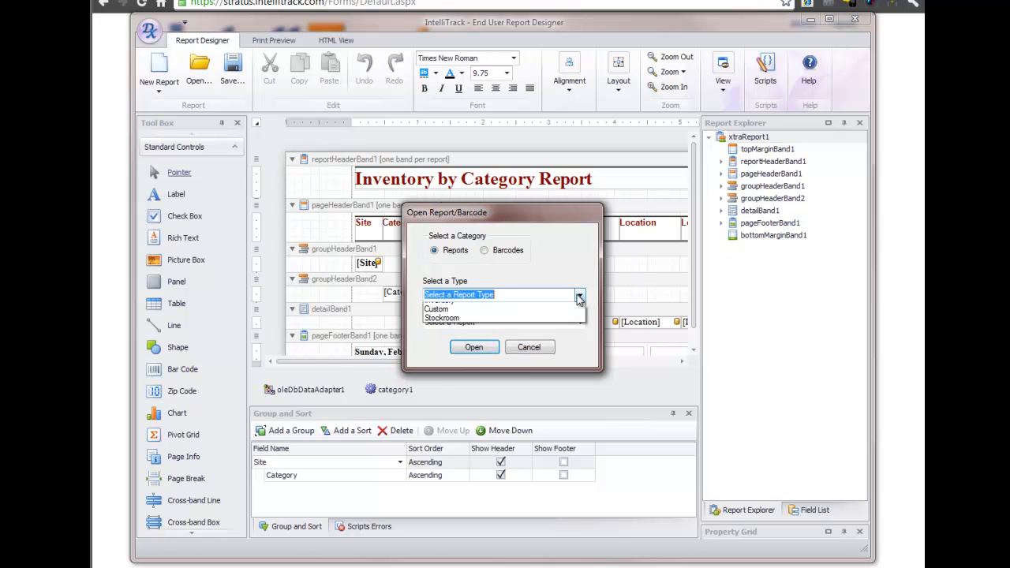
left_click(463, 327)
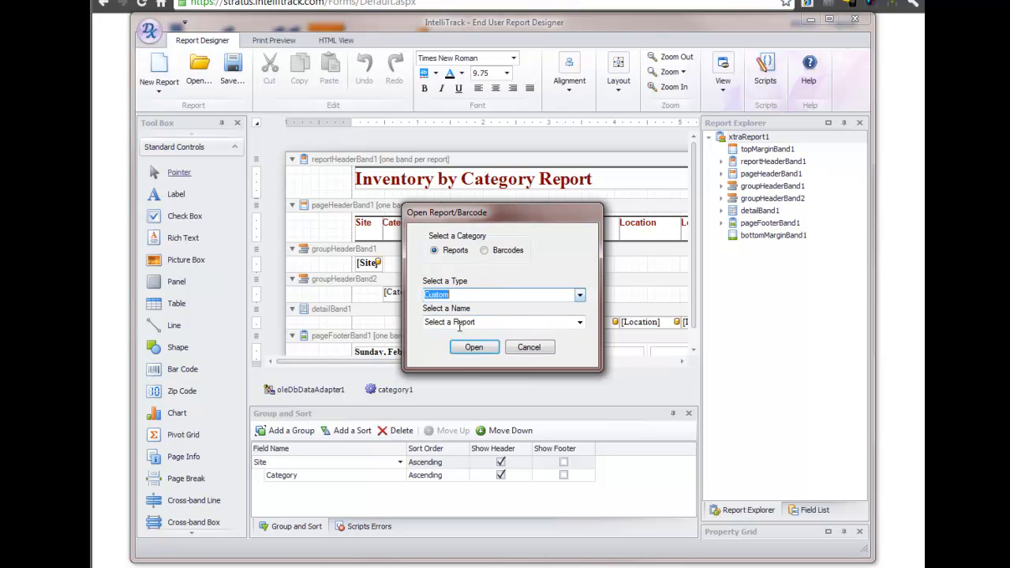
left_click(580, 323)
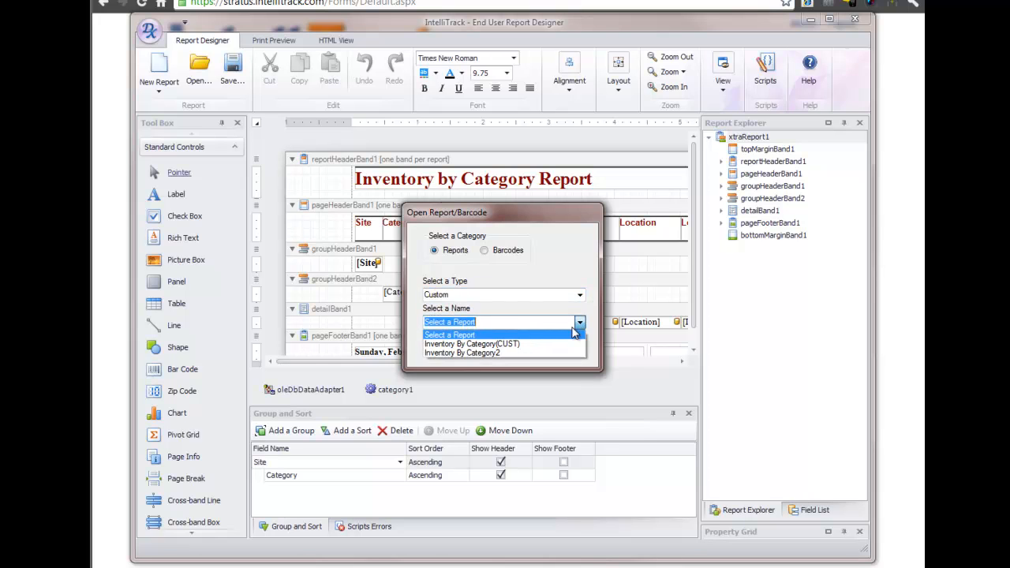
left_click(504, 352)
left_click(473, 347)
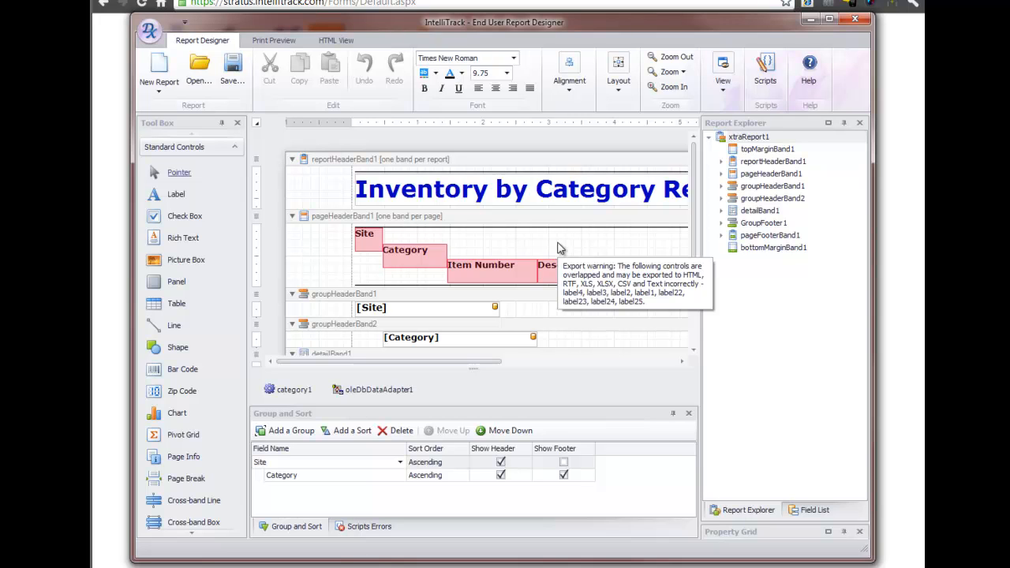
- Render the customised category report as HTML with blank parameters, and return to its design layout
left_click(336, 40)
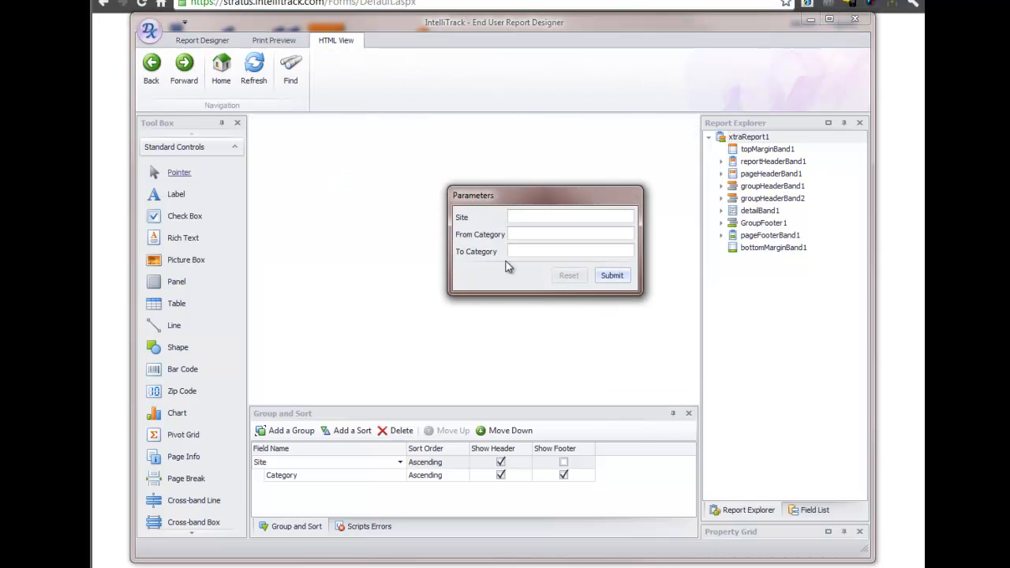
left_click(620, 278)
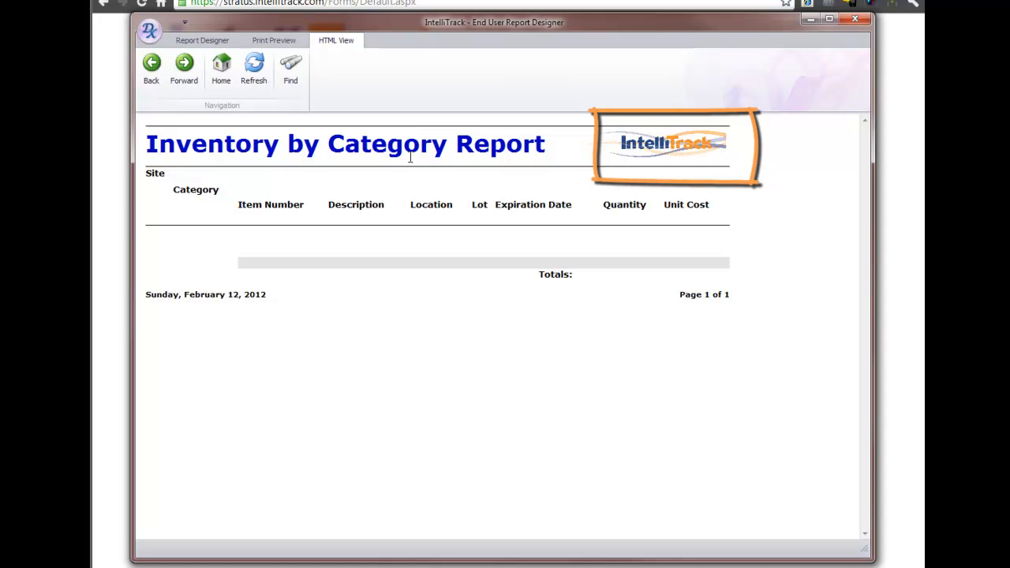
left_click(198, 40)
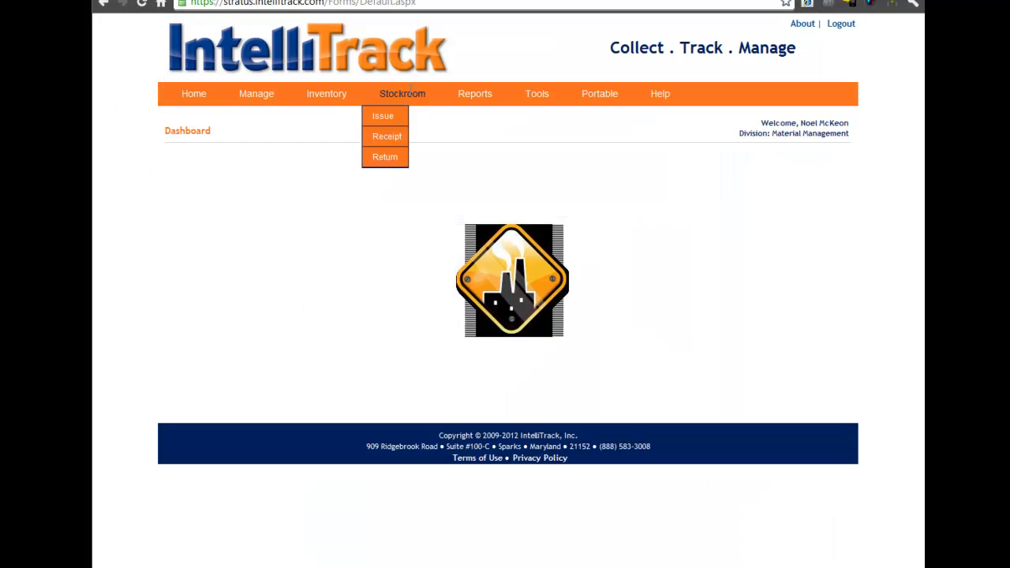
- Open the report viewer on the Stratus website and display Inventory By Category2 from the Custom report type
mouse_move(482, 93)
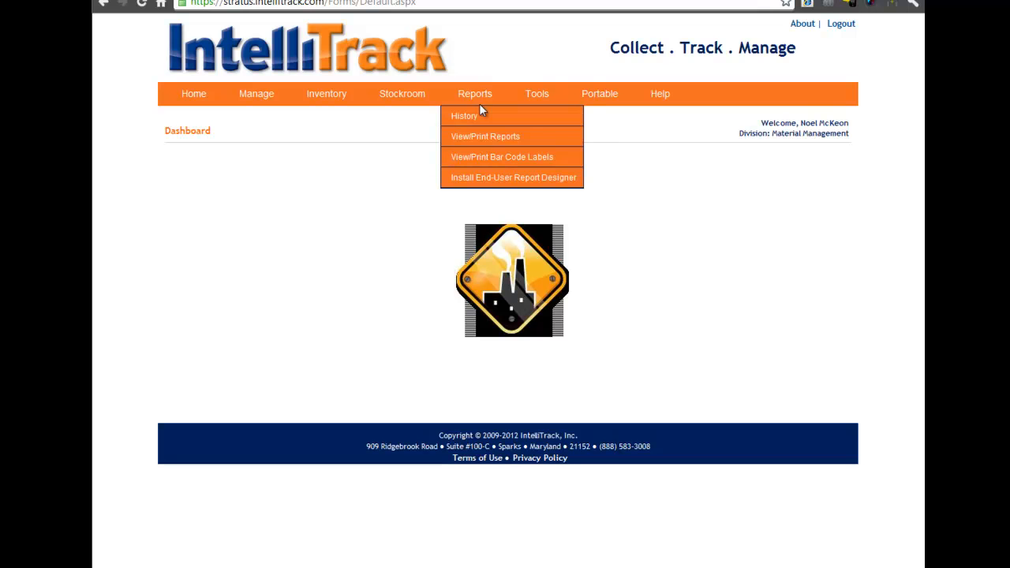
left_click(478, 137)
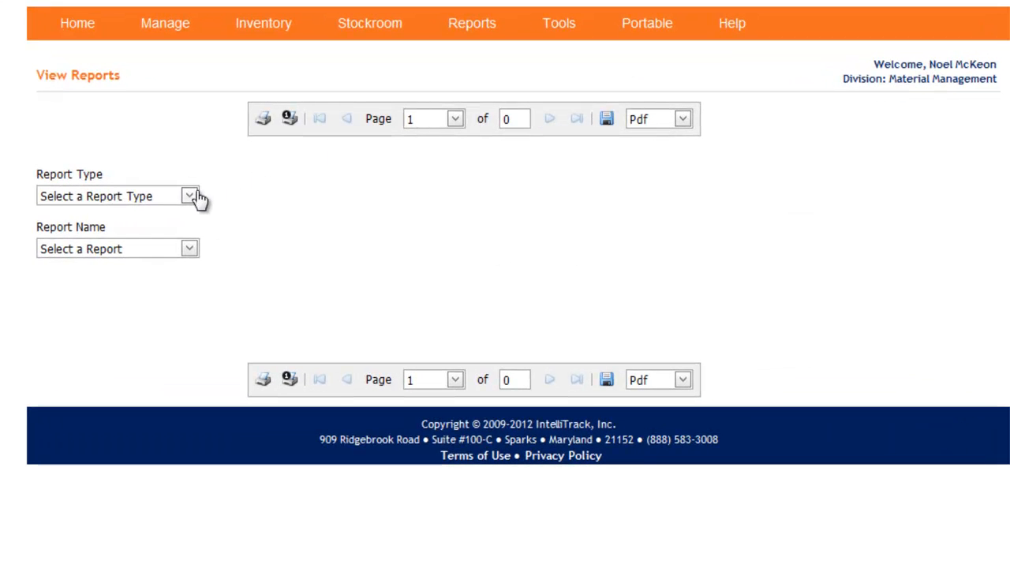
left_click(198, 198)
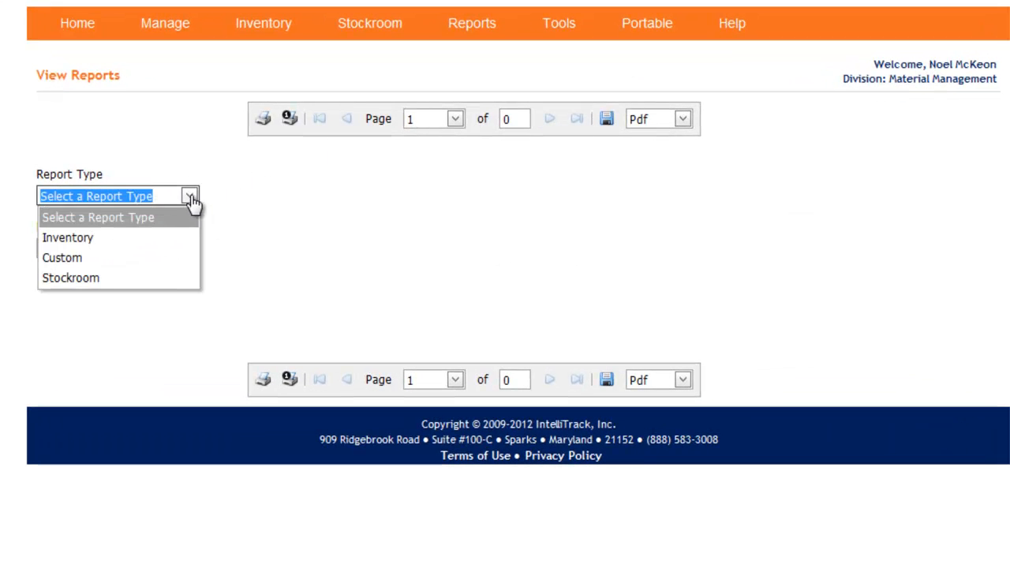
left_click(119, 257)
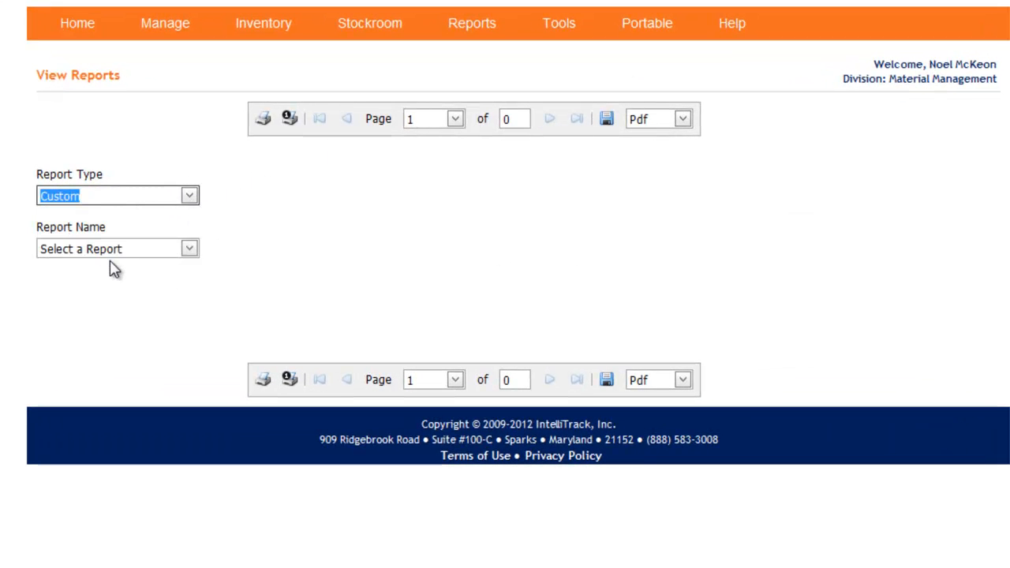
left_click(189, 250)
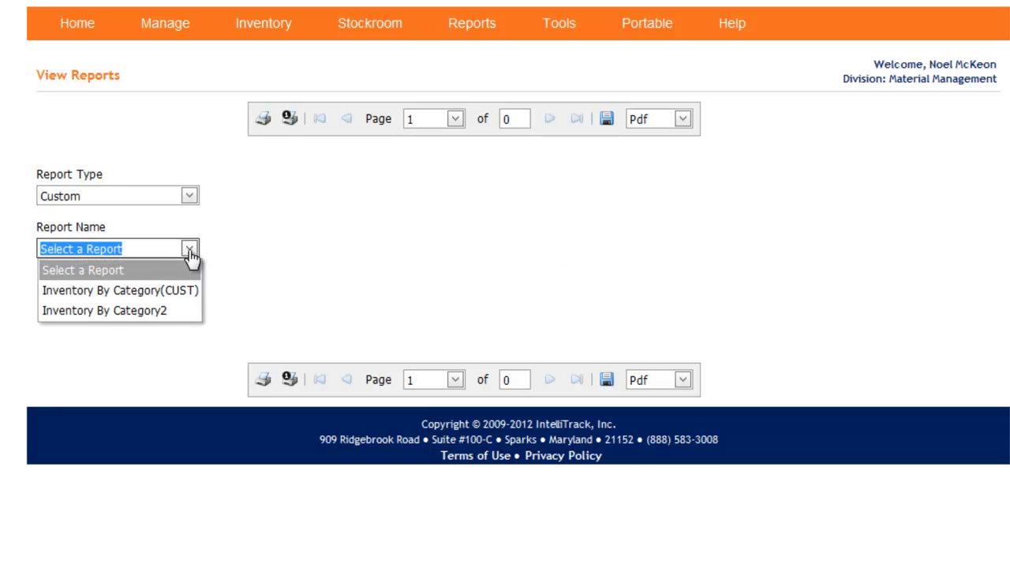
left_click(147, 312)
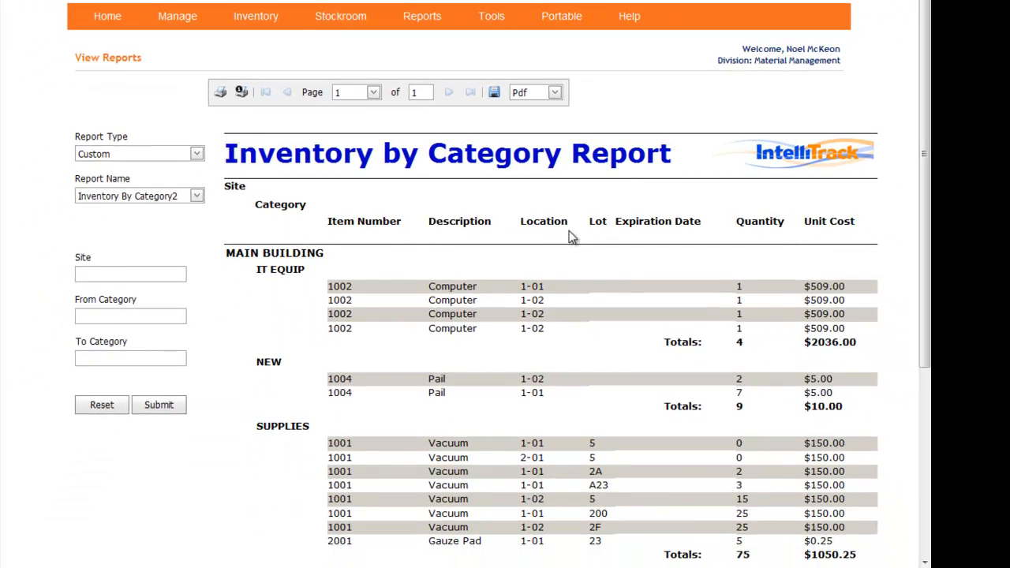
- Examine the custom report's items and totals per category, and list the available export formats
scroll(649, 296, "down", 1)
scroll(569, 230, "down", 3)
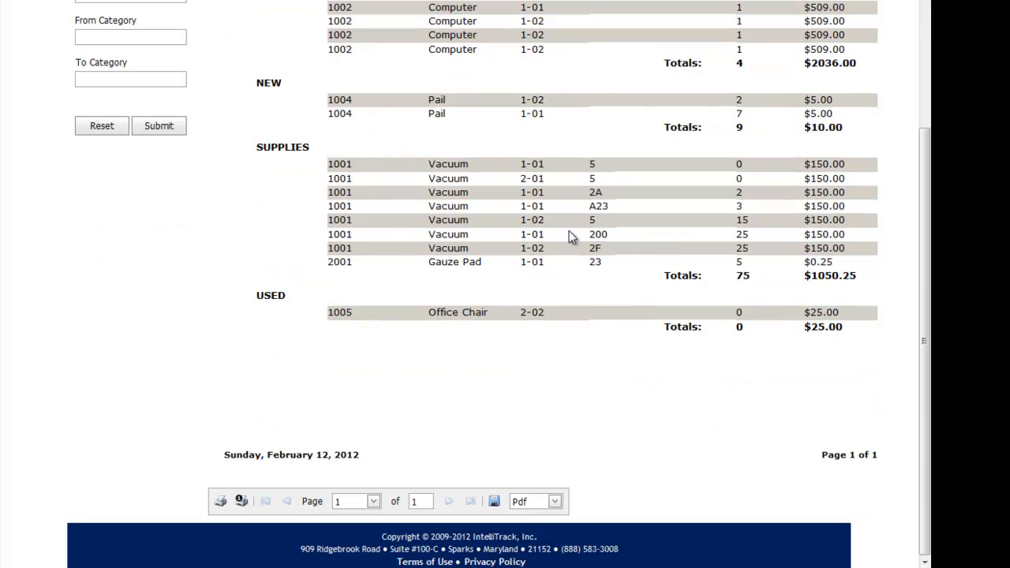
scroll(621, 231, "up", 3)
scroll(621, 231, "up", 1)
scroll(473, 235, "down", 3)
scroll(473, 235, "up", 1)
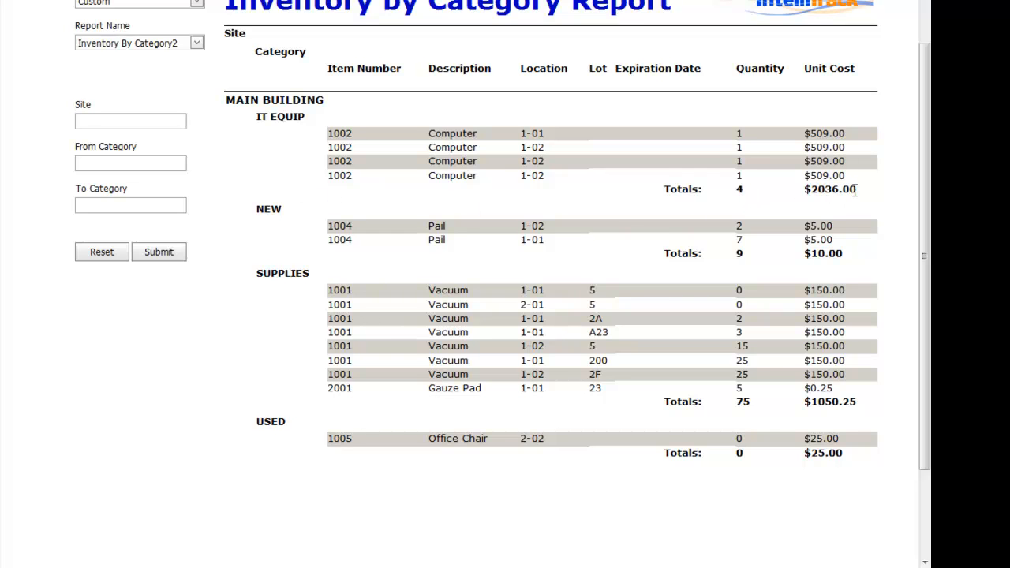
scroll(854, 190, "up", 3)
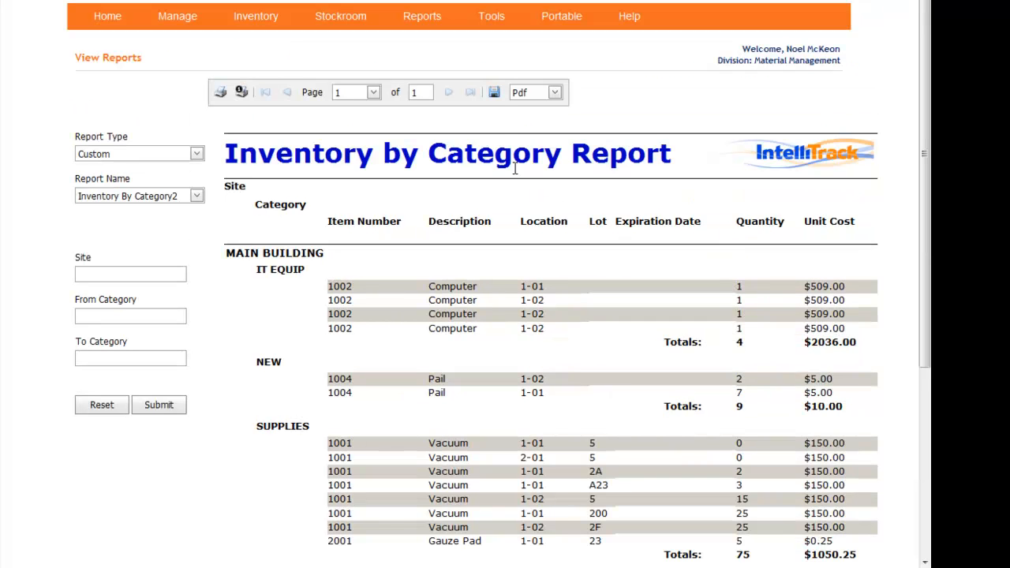
left_click(550, 93)
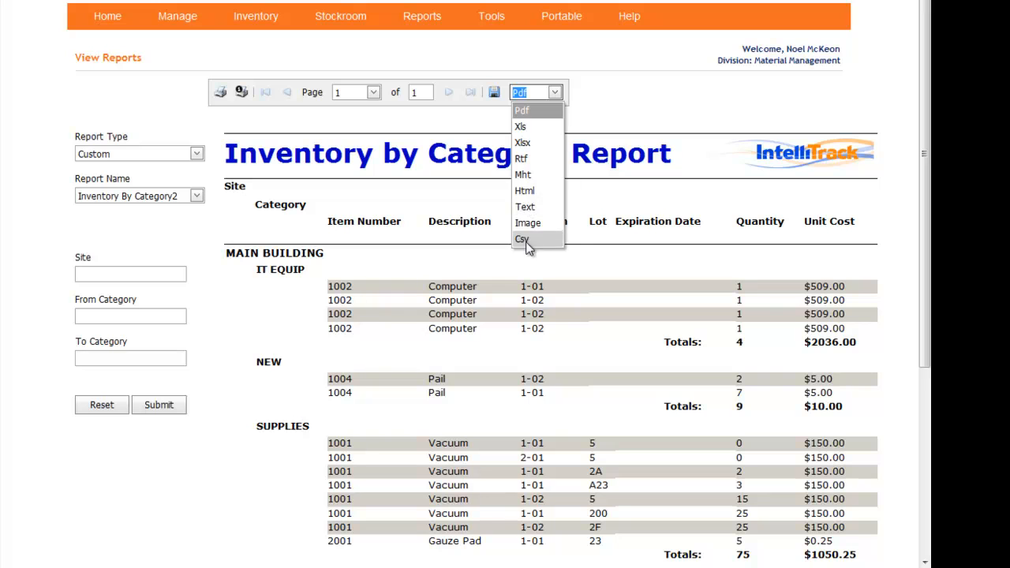